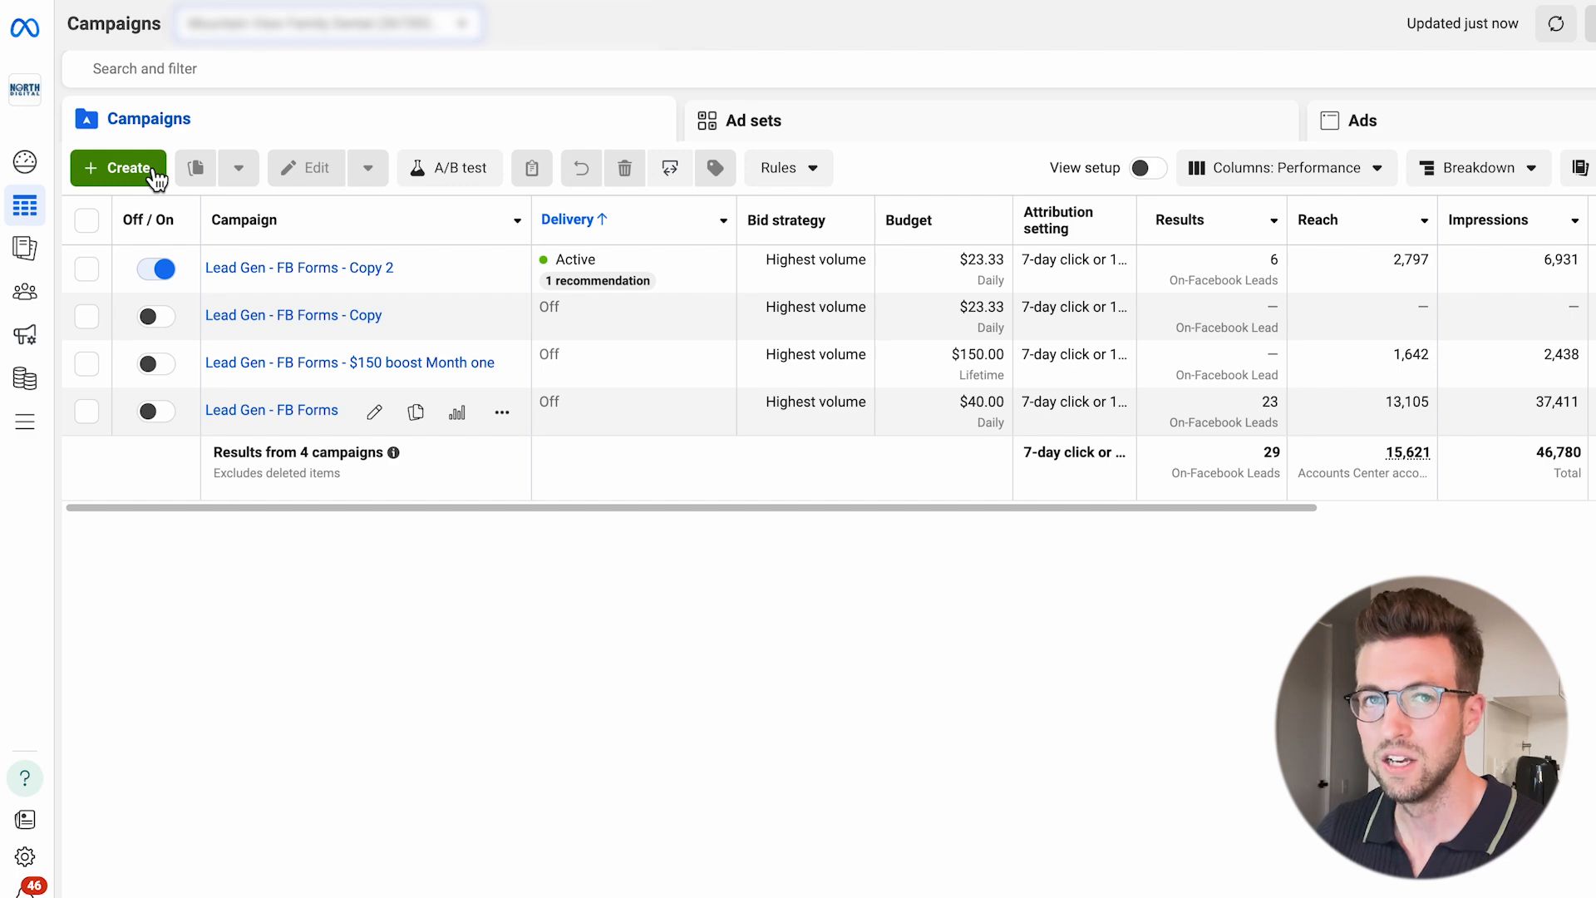
Create a new campaign with the Leads objective using the manual leads campaign setup.
left_click(125, 169)
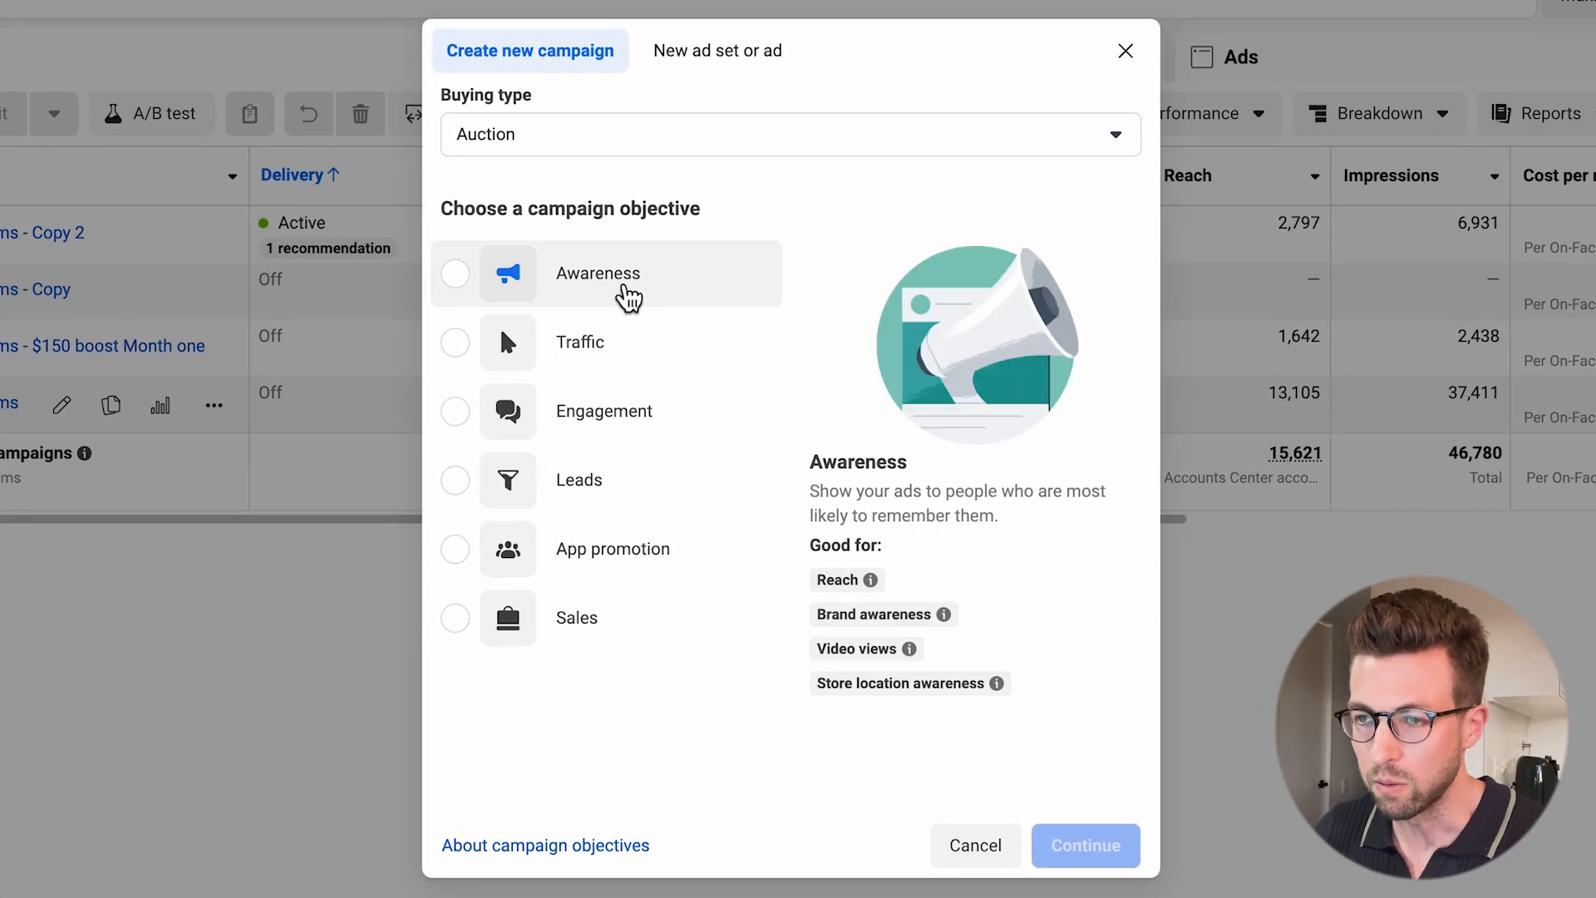
left_click(455, 480)
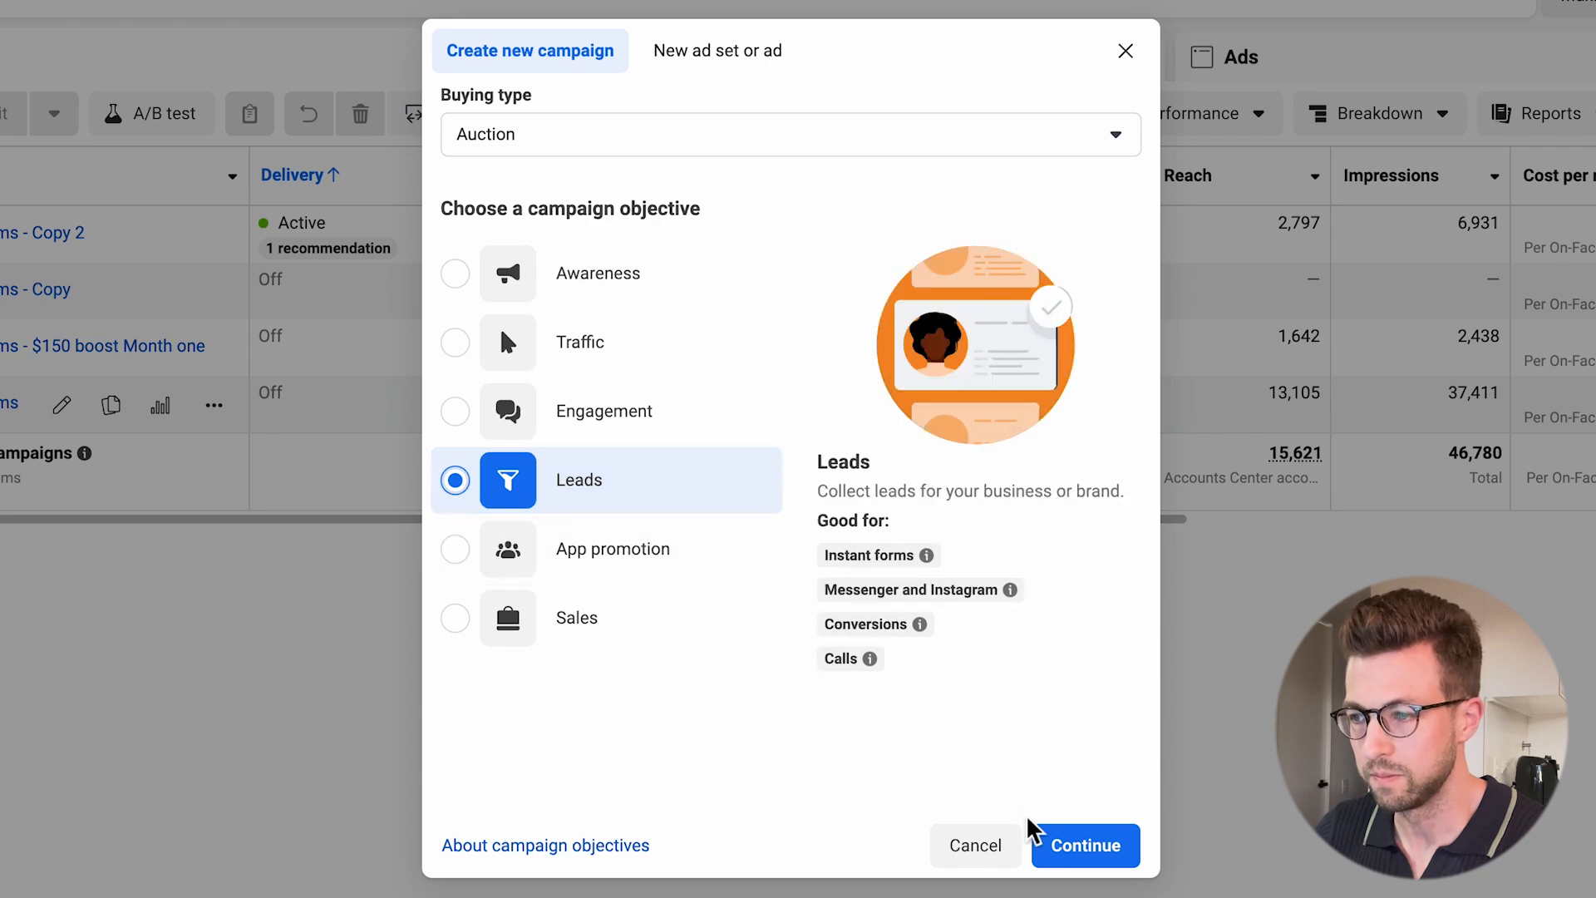
left_click(1086, 860)
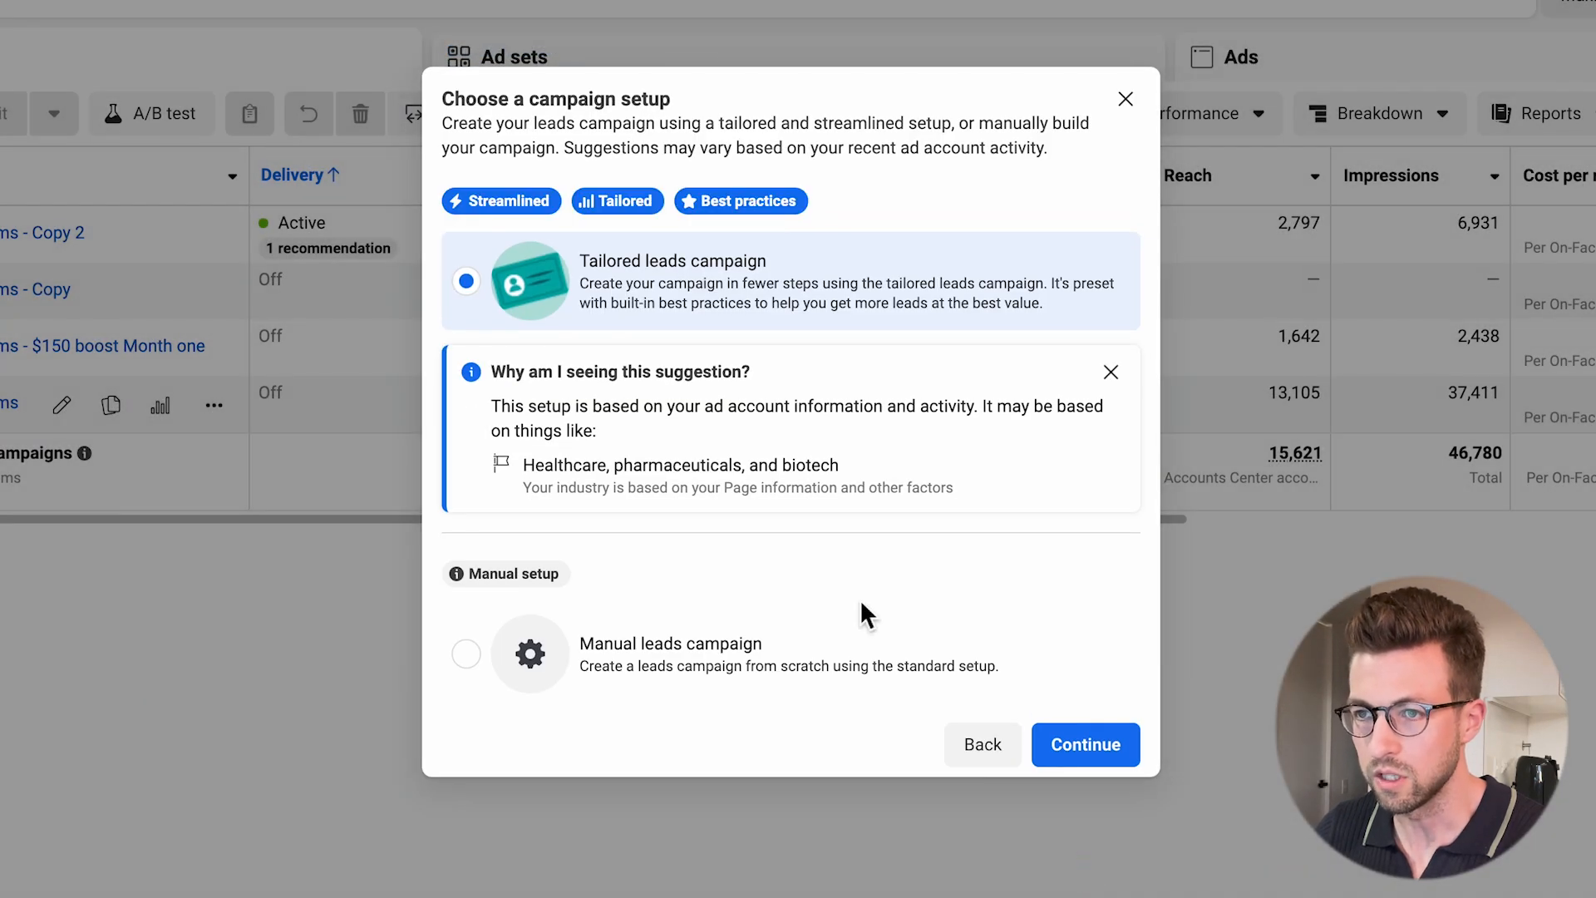
left_click(482, 667)
left_click(1087, 687)
Name the new campaign "Youtube Demo".
triple_click(1122, 187)
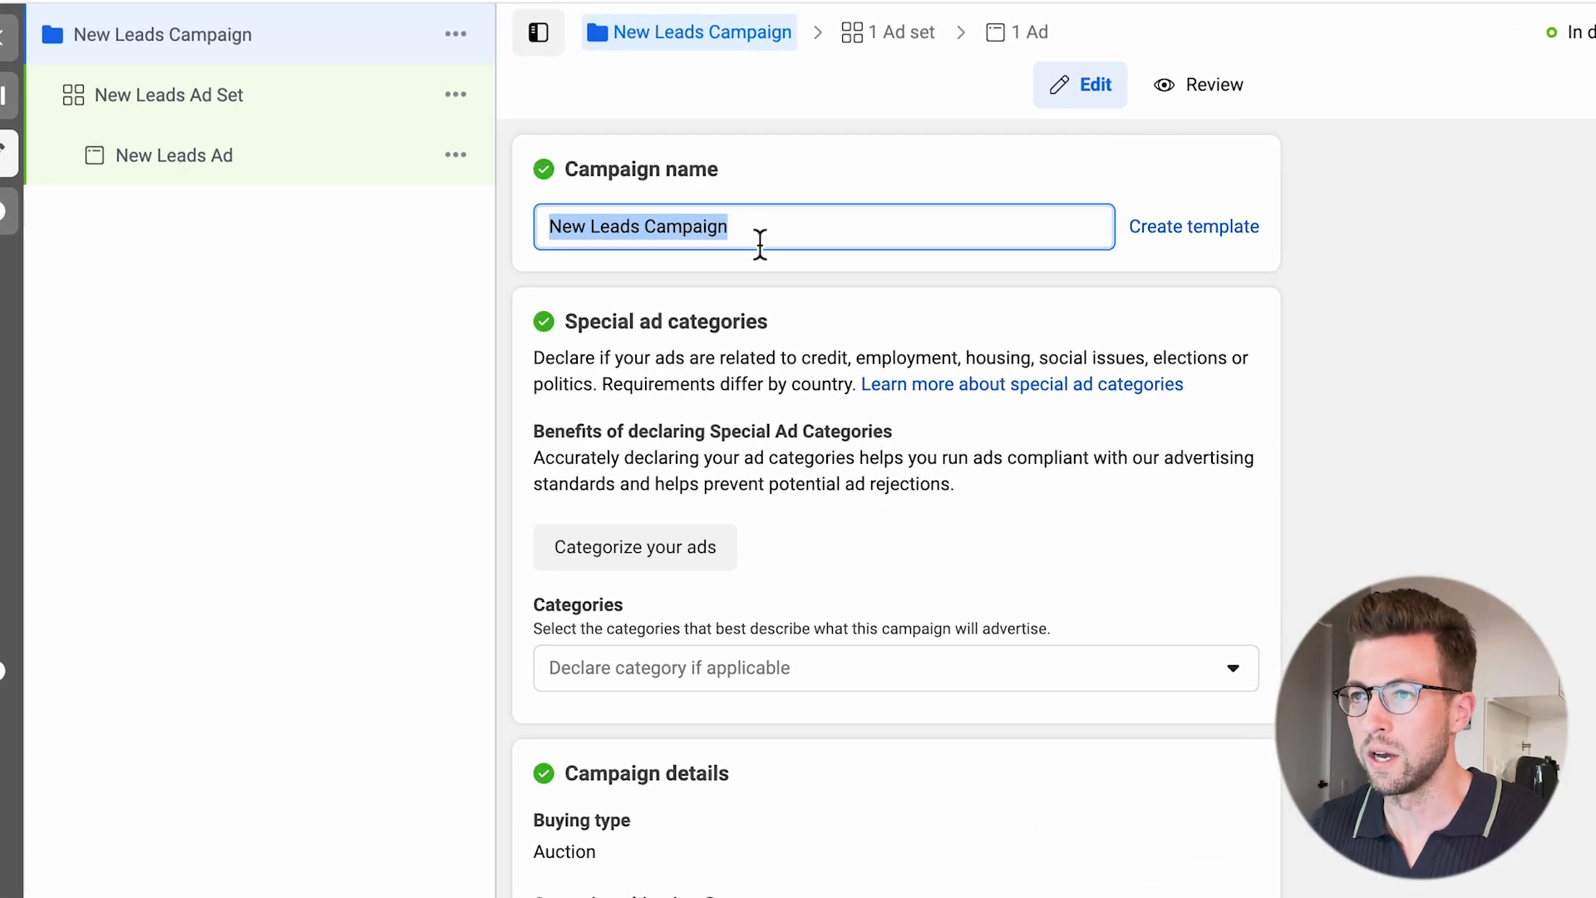
type("Youtube D")
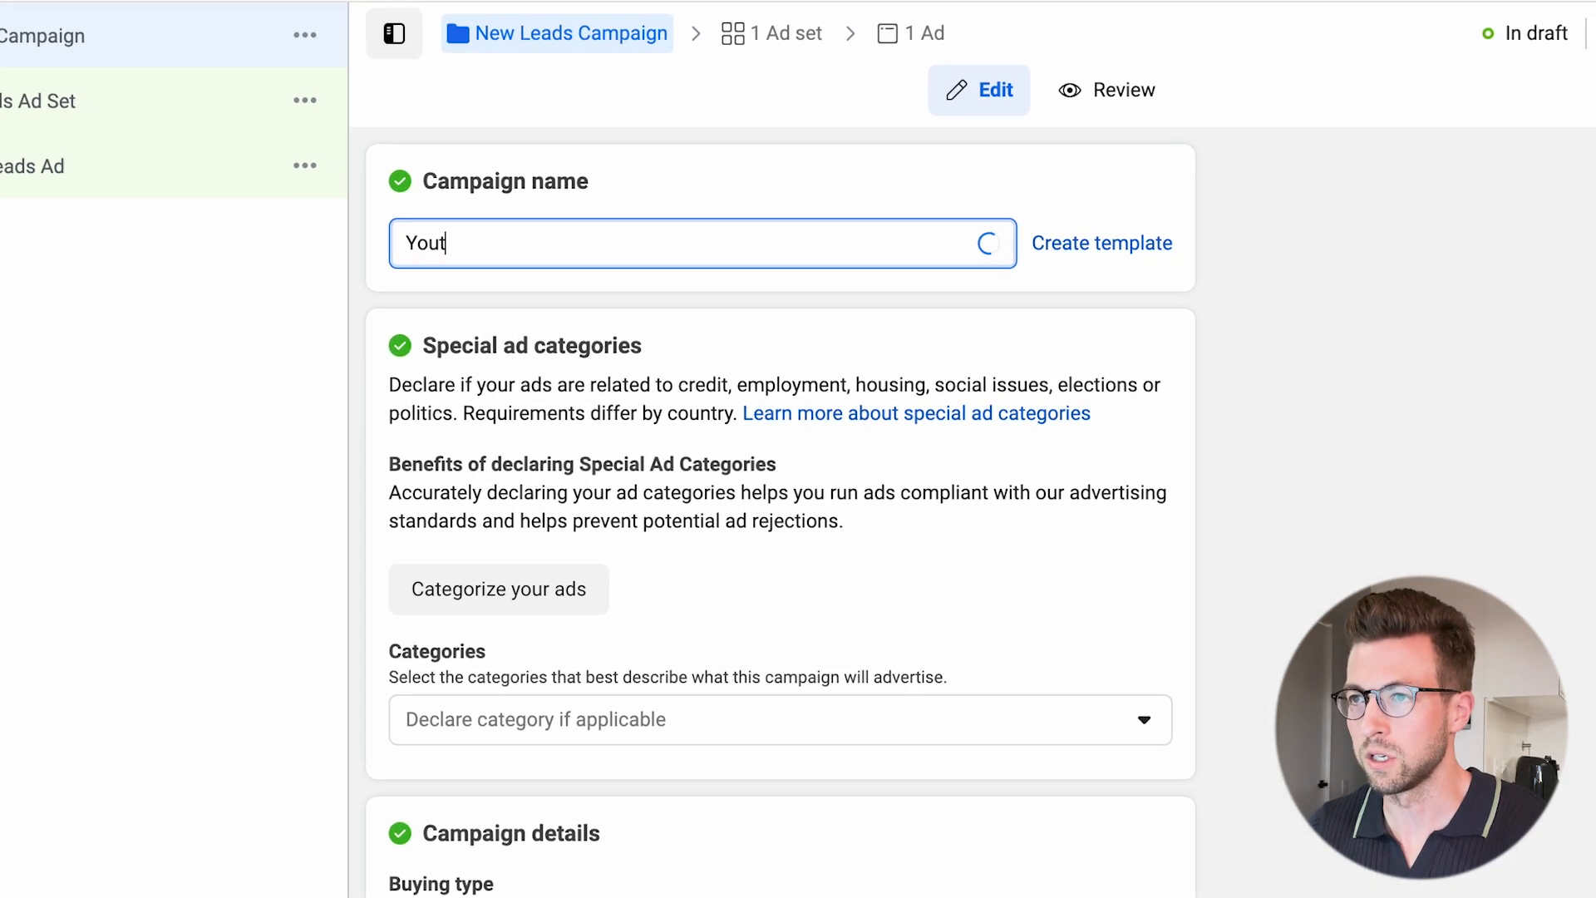
type("emo")
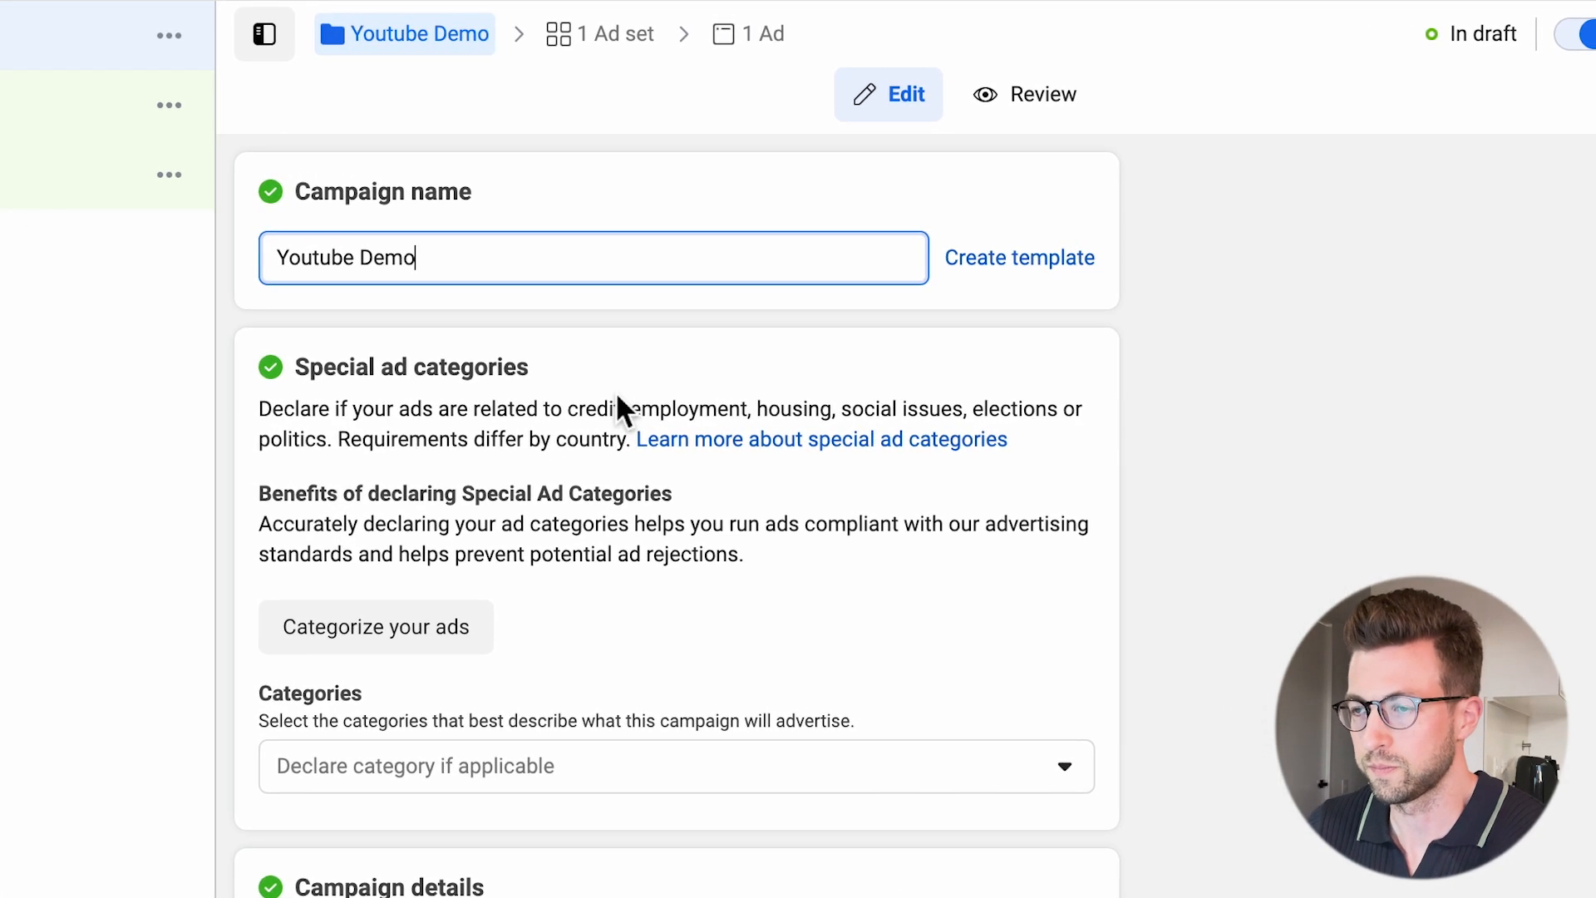
Turn on Advantage campaign budget for the campaign and check its budget and bid strategy settings.
scroll(371, 841, "down", 4)
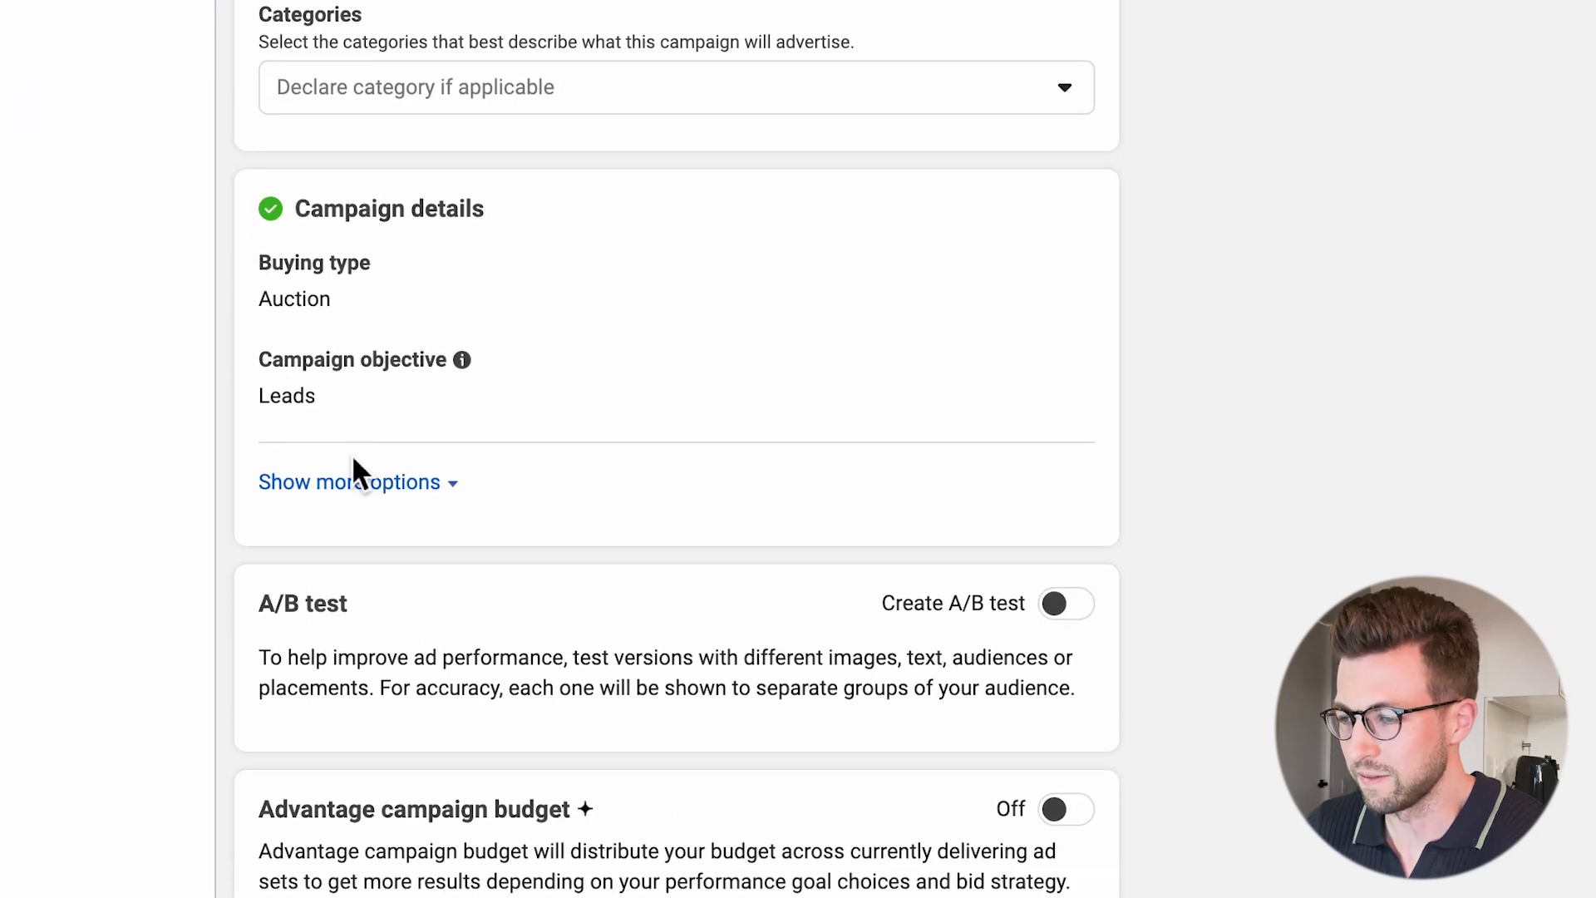
left_click(1077, 655)
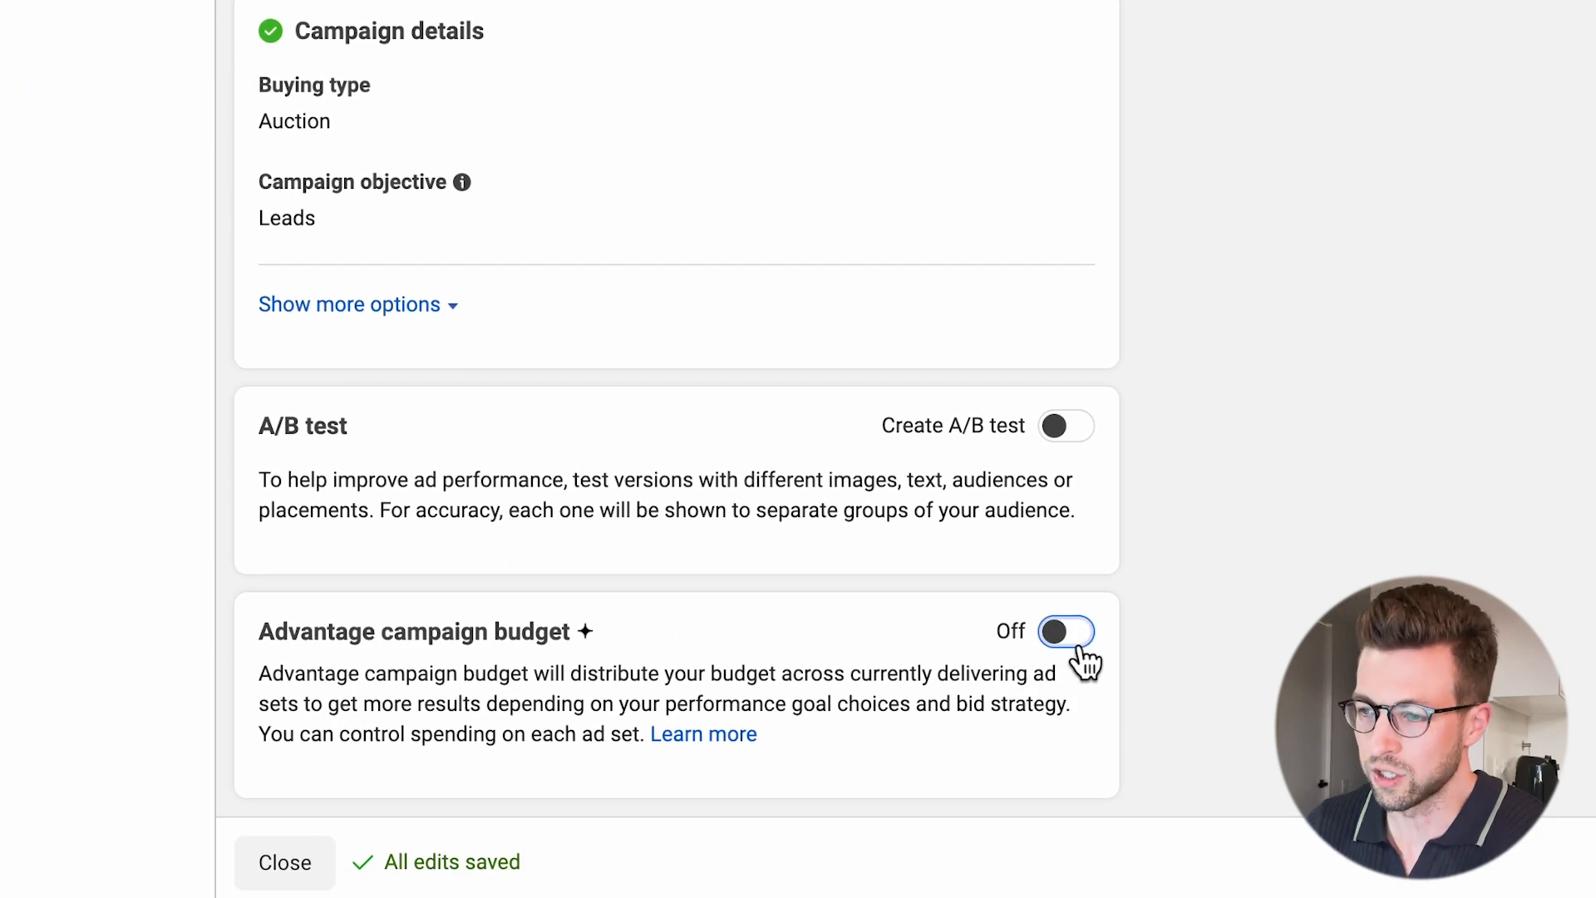
scroll(410, 635, "down", 5)
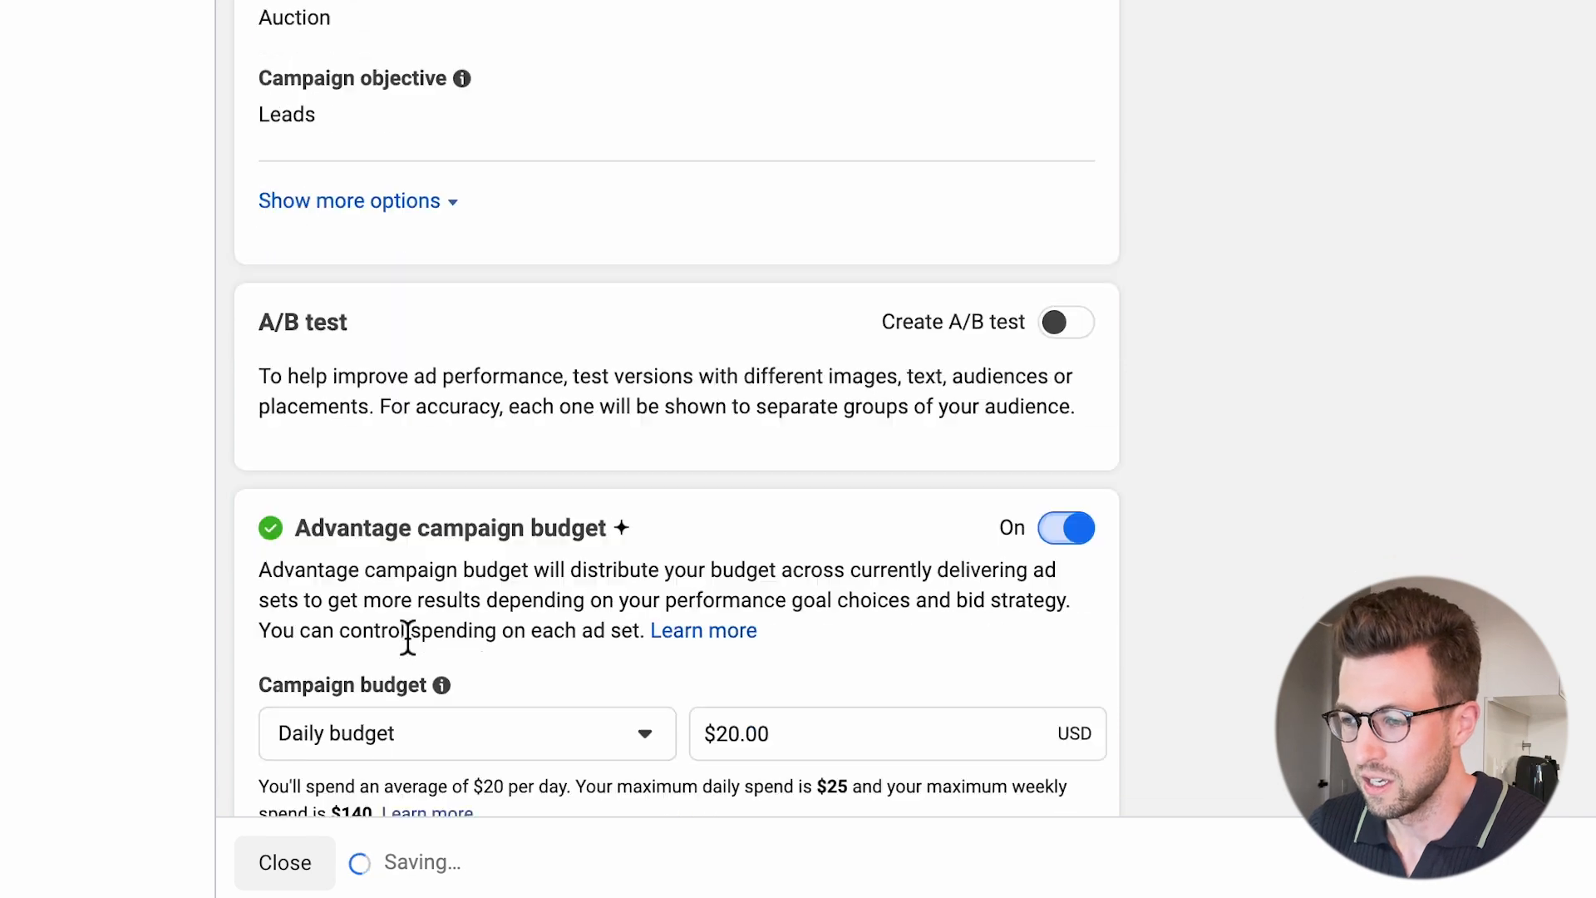
mouse_move(437, 597)
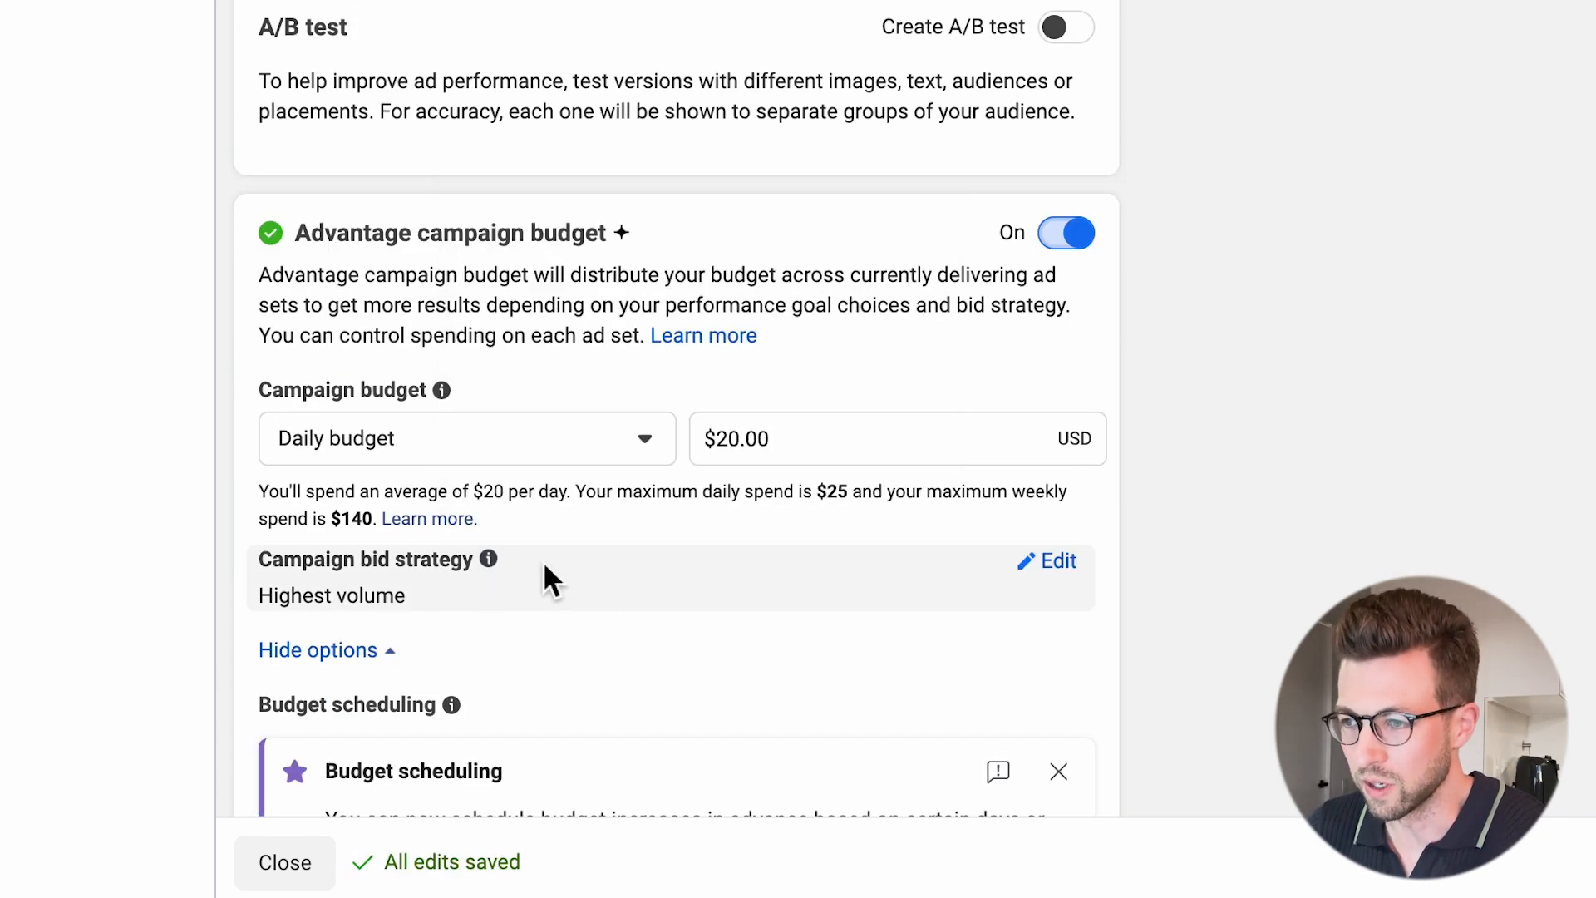
scroll(611, 624, "up", 10)
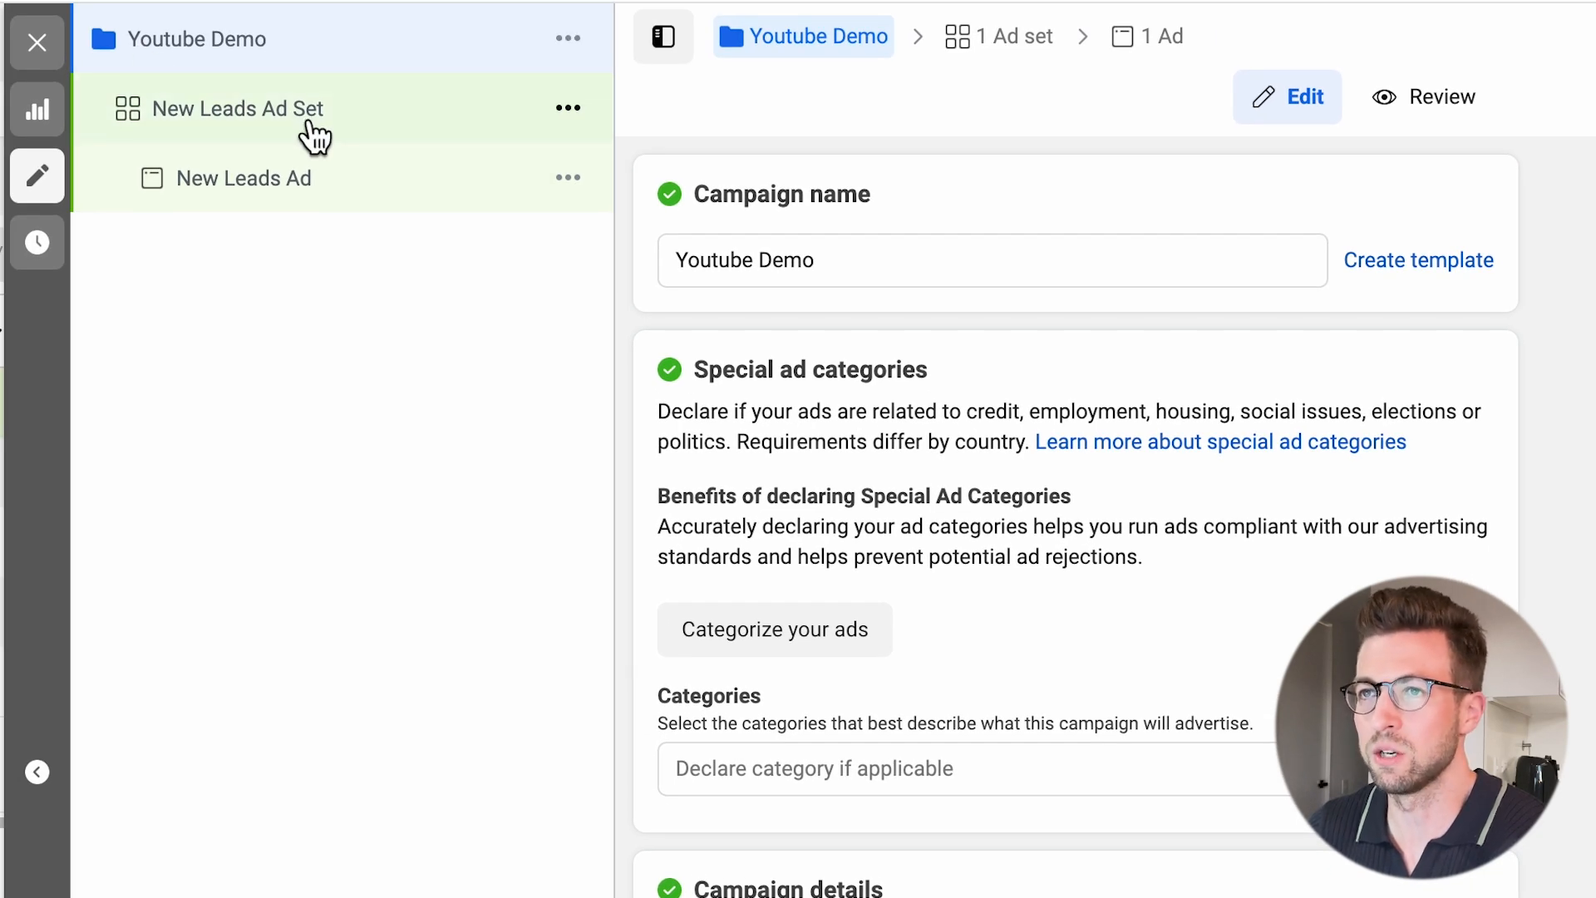
Open the new leads ad set and rename it "Youtube Demo - ad set".
left_click(312, 133)
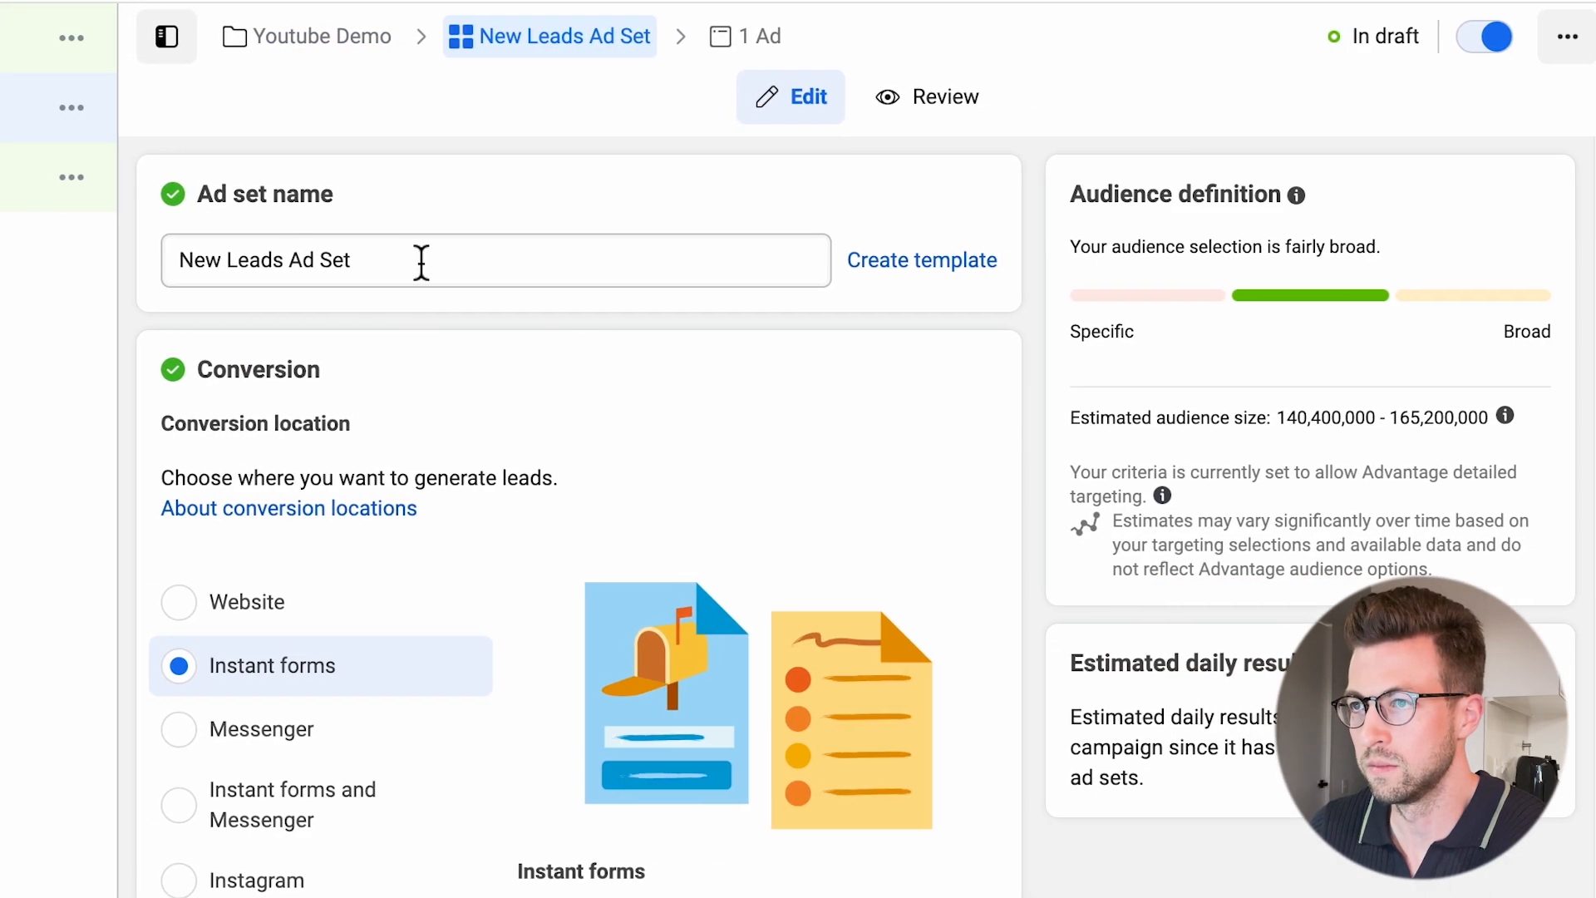
triple_click(912, 272)
type("Youtube Demo")
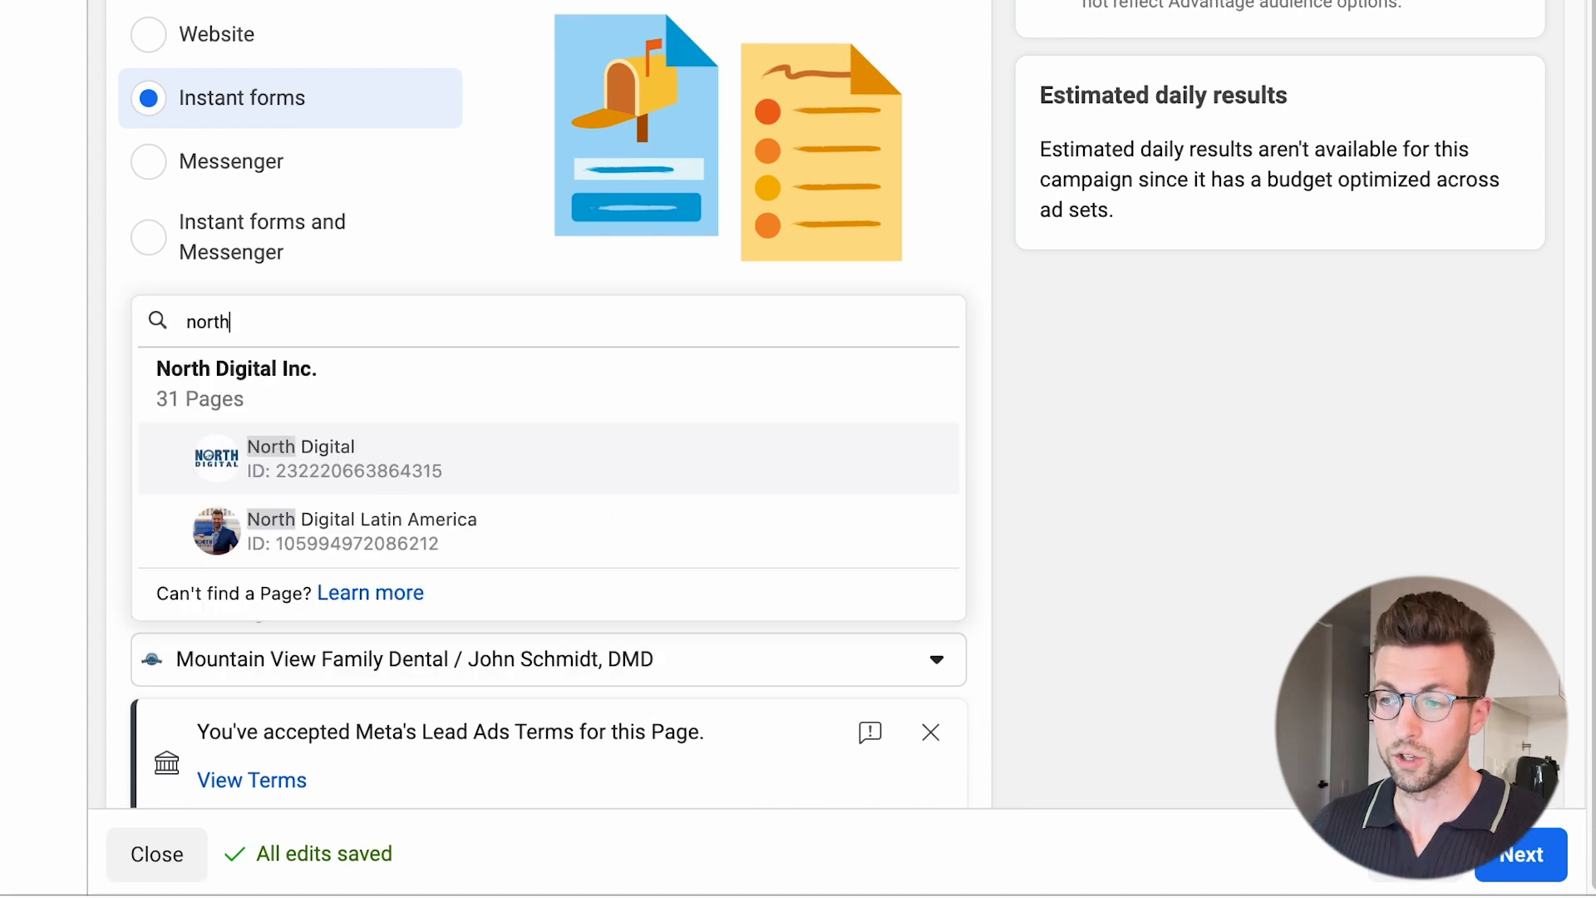
Review the ad set's conversion settings and turn on Dynamic creative.
left_click(374, 457)
scroll(391, 599, "down", 1)
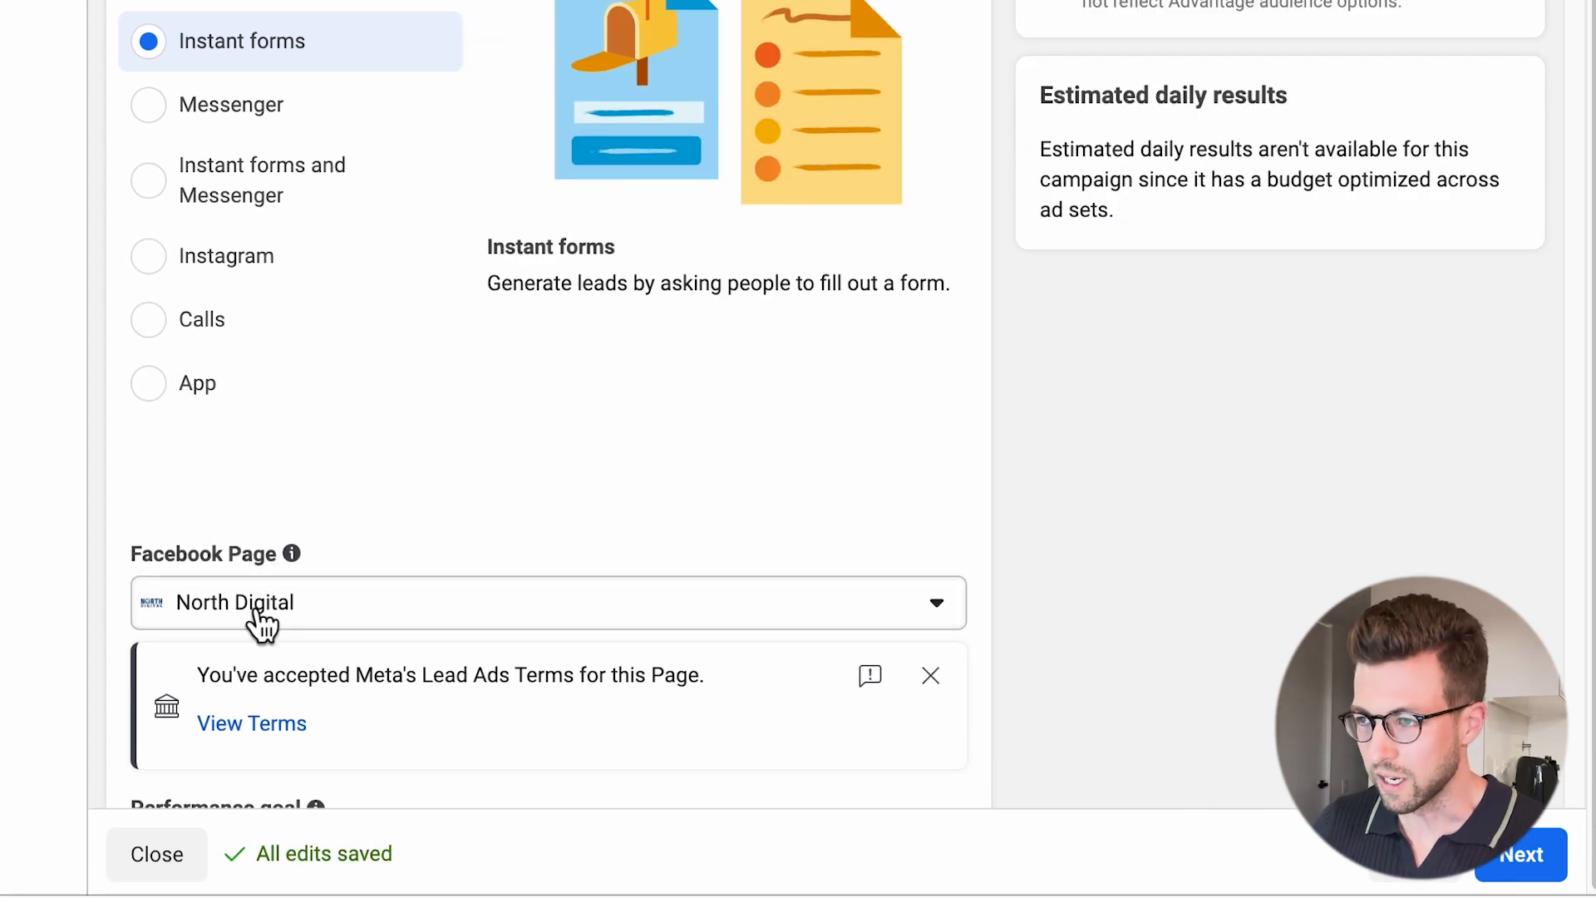
scroll(313, 565, "down", 9)
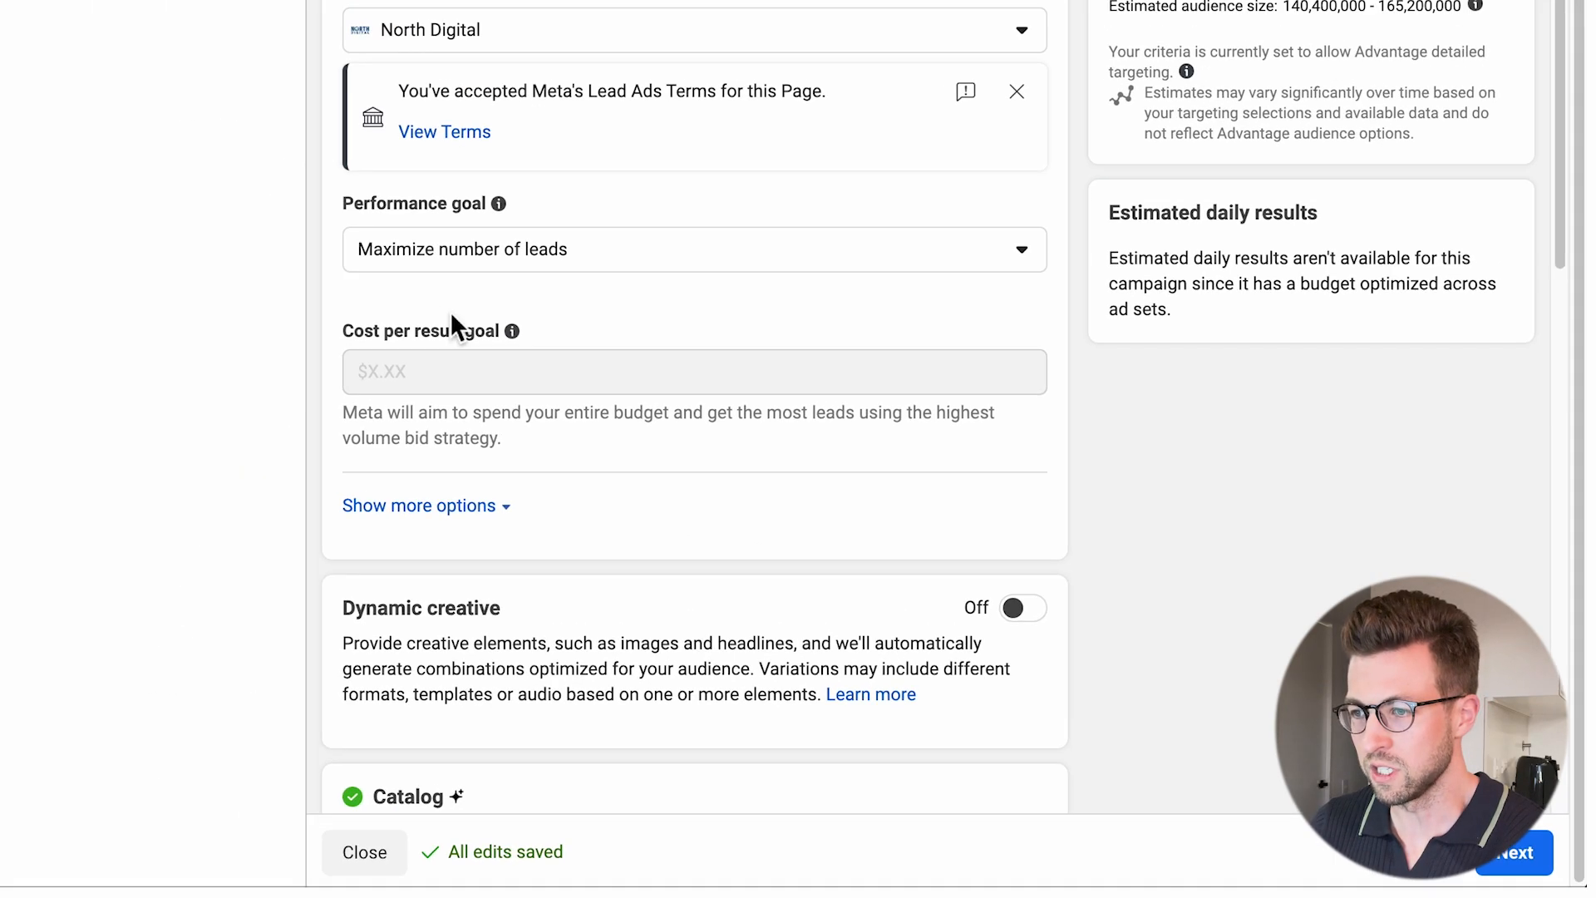
scroll(263, 160, "down", 4)
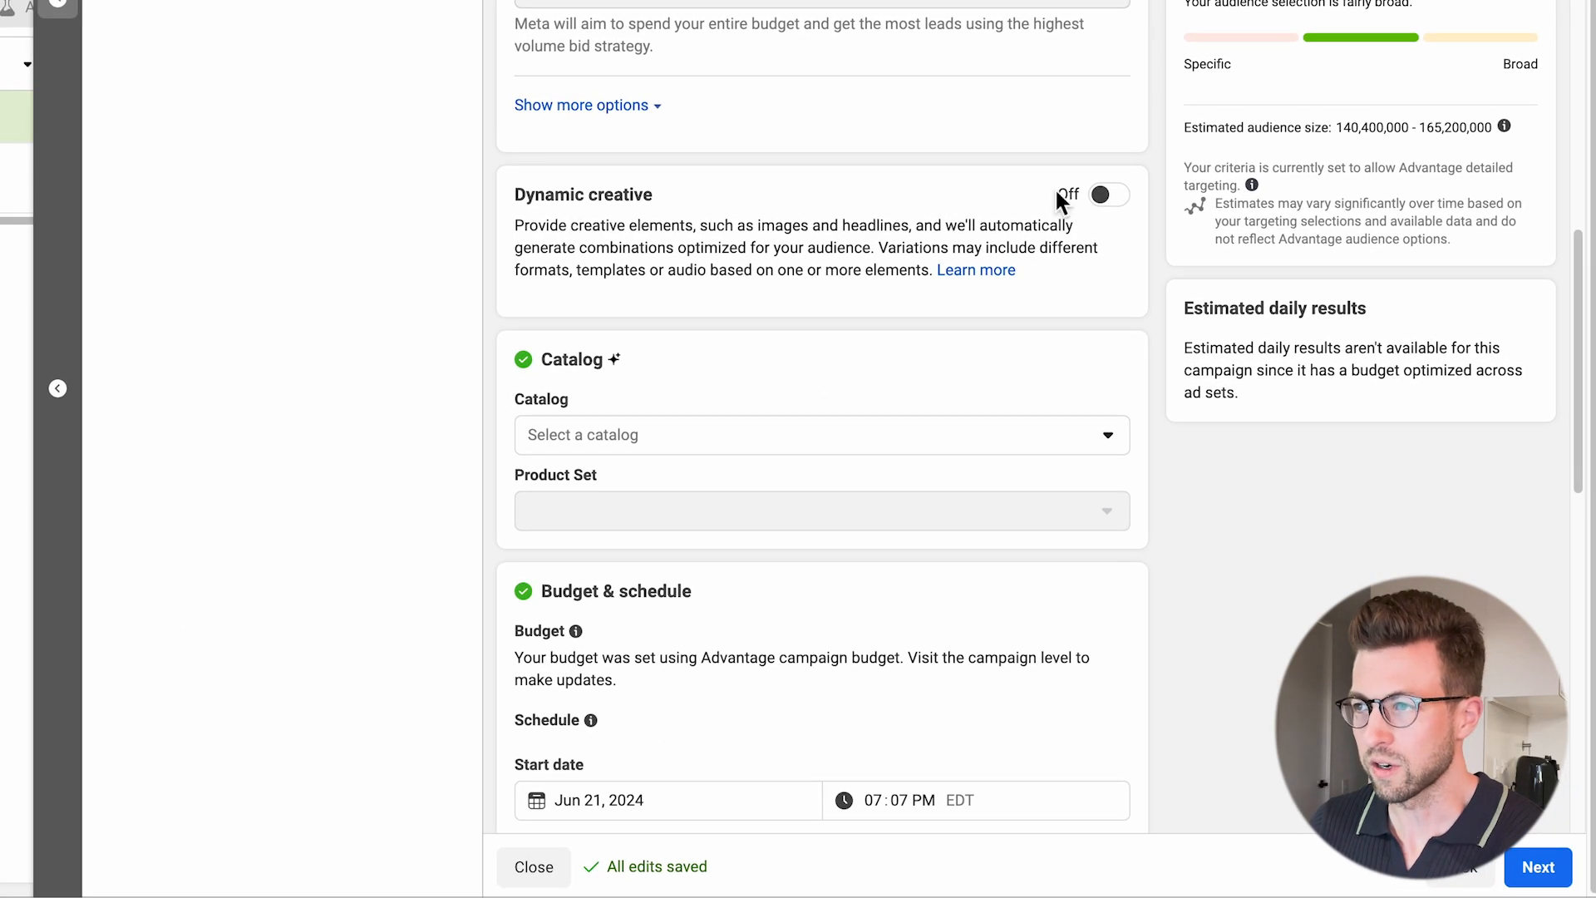
left_click(1114, 196)
left_click(798, 347)
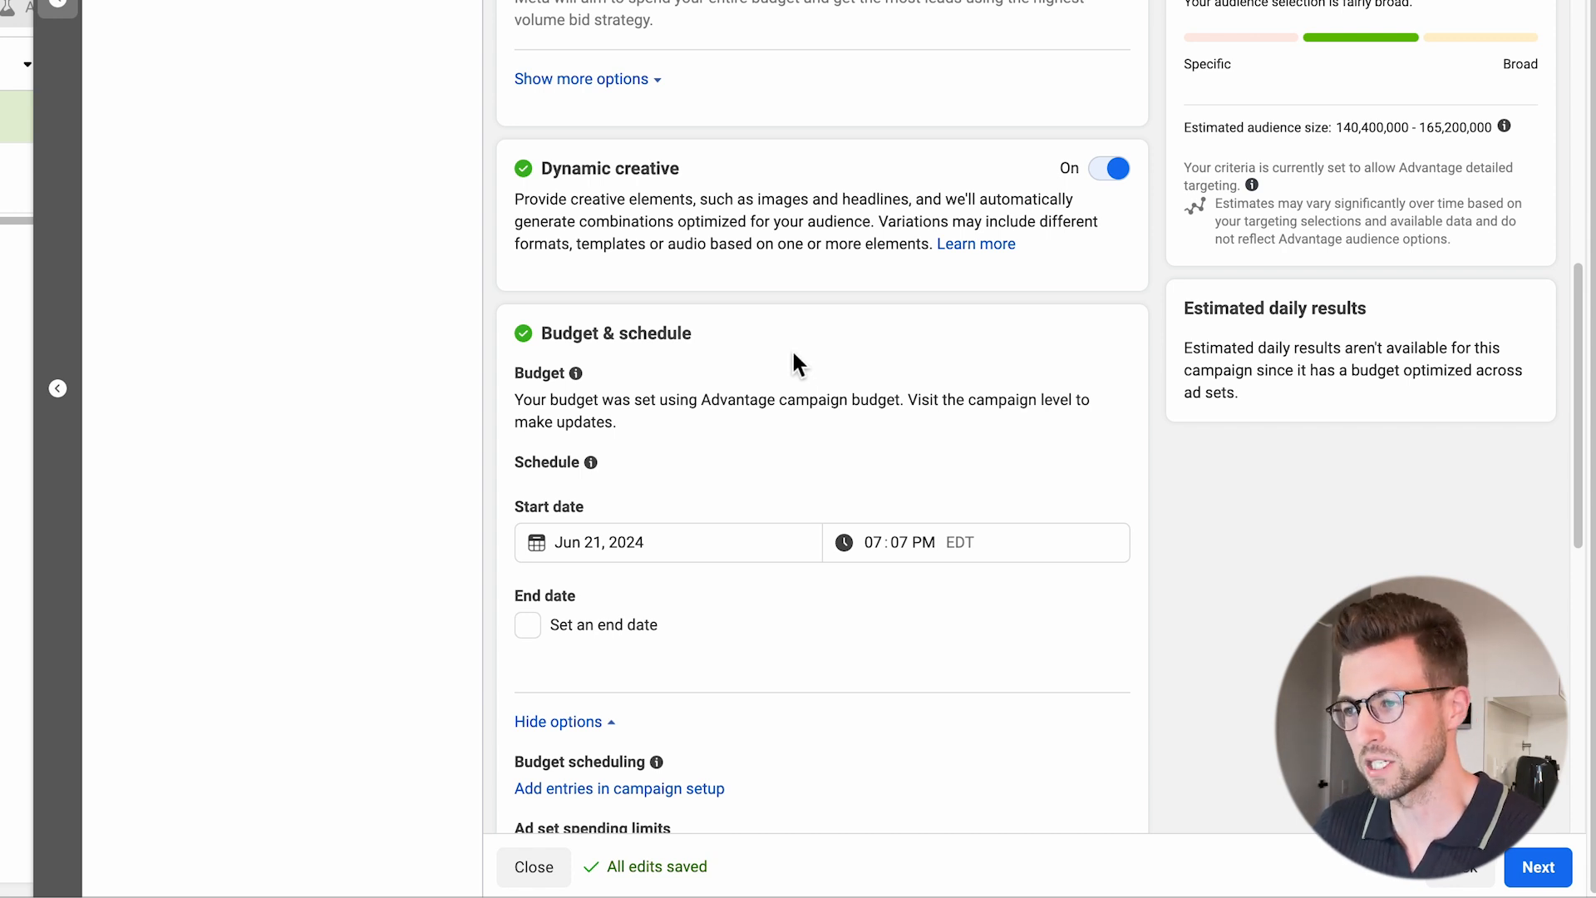
Replace the United States audience location with the business's street address, added in bulk with the Addresses location type.
scroll(816, 367, "down", 4)
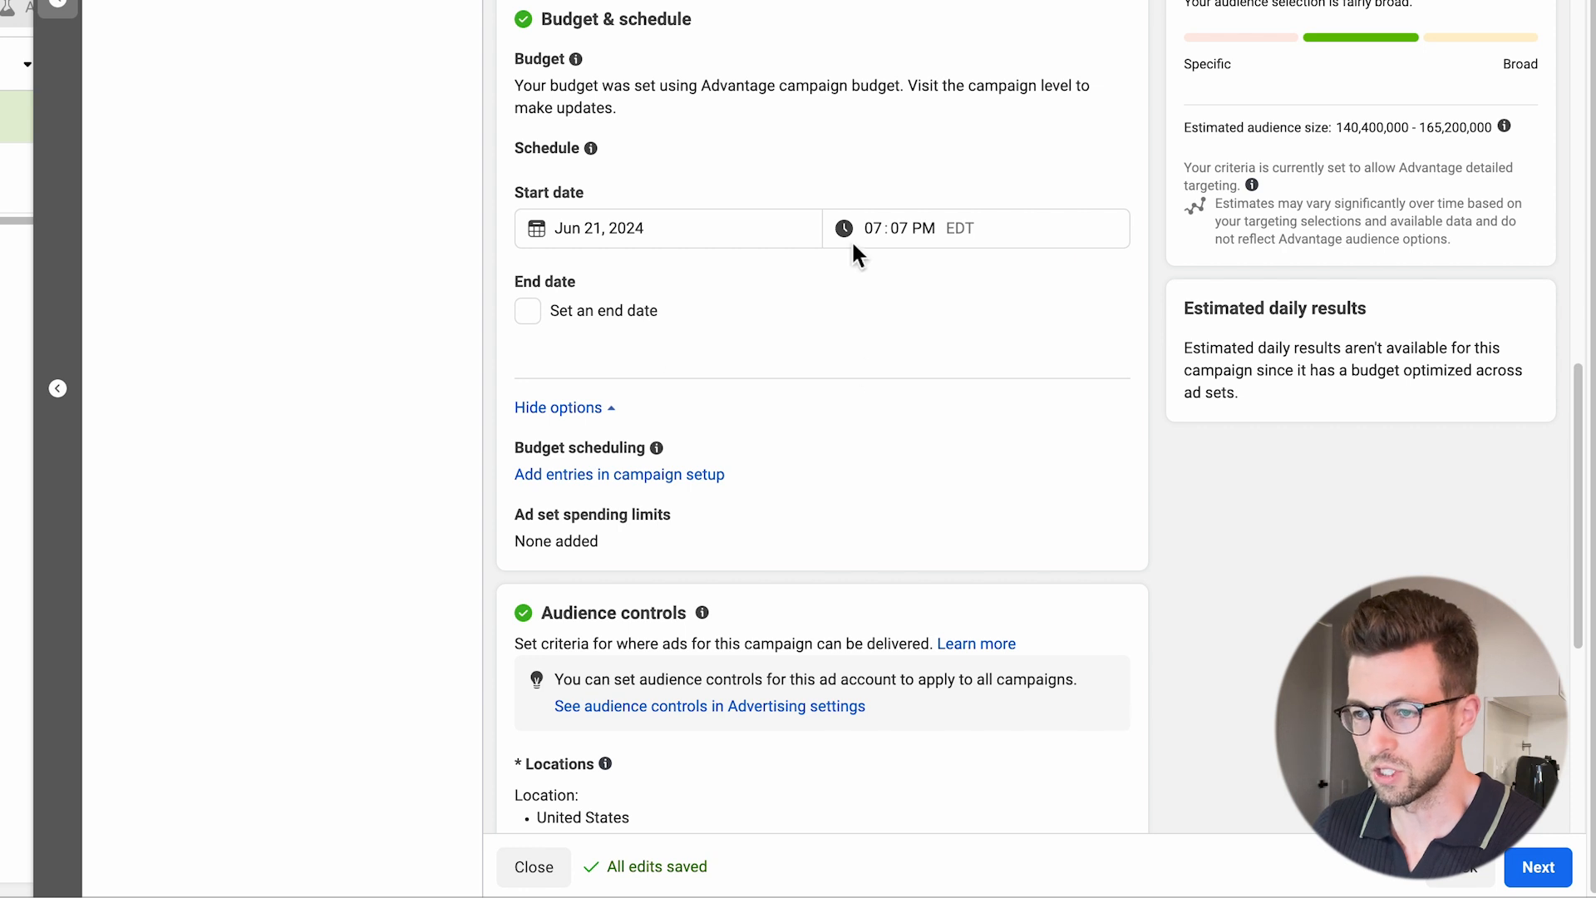
scroll(785, 280, "down", 6)
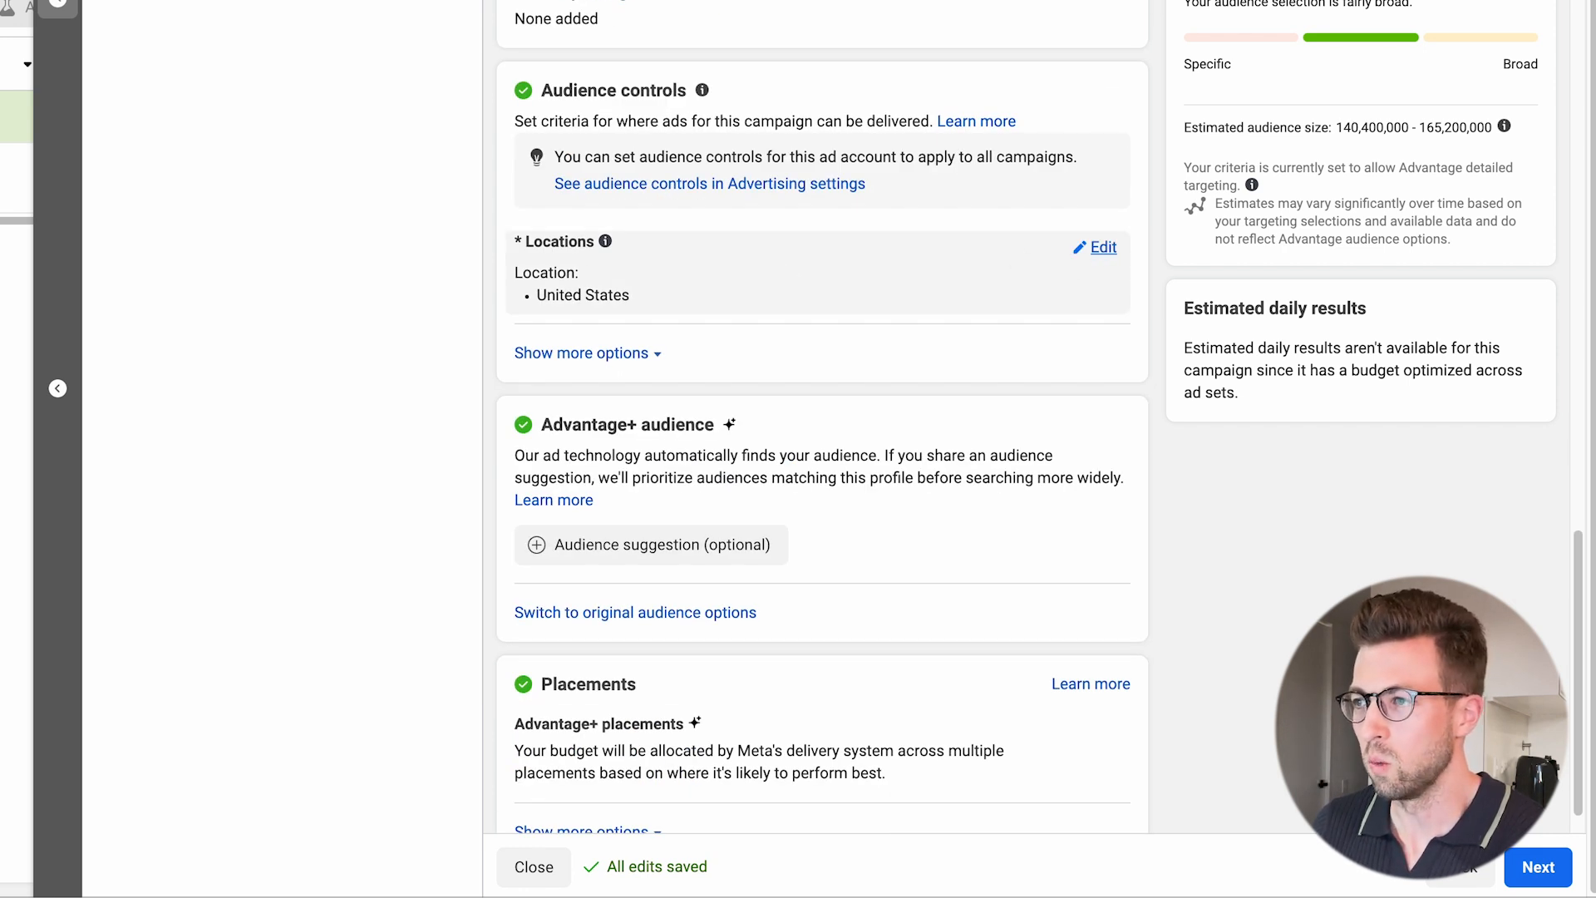
left_click(1102, 247)
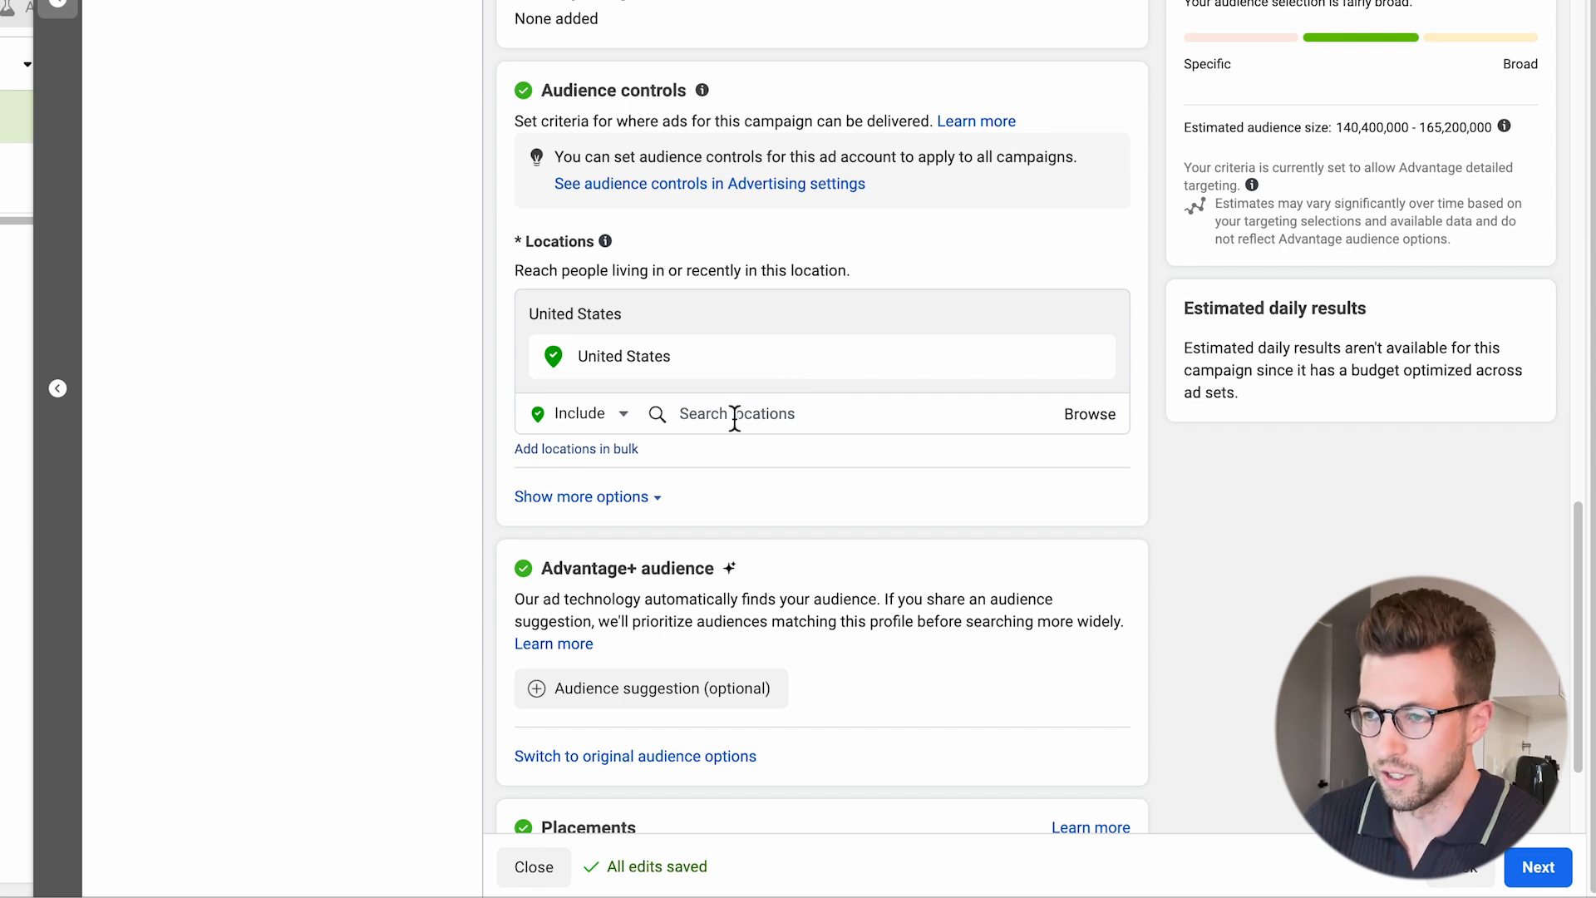
left_click(628, 451)
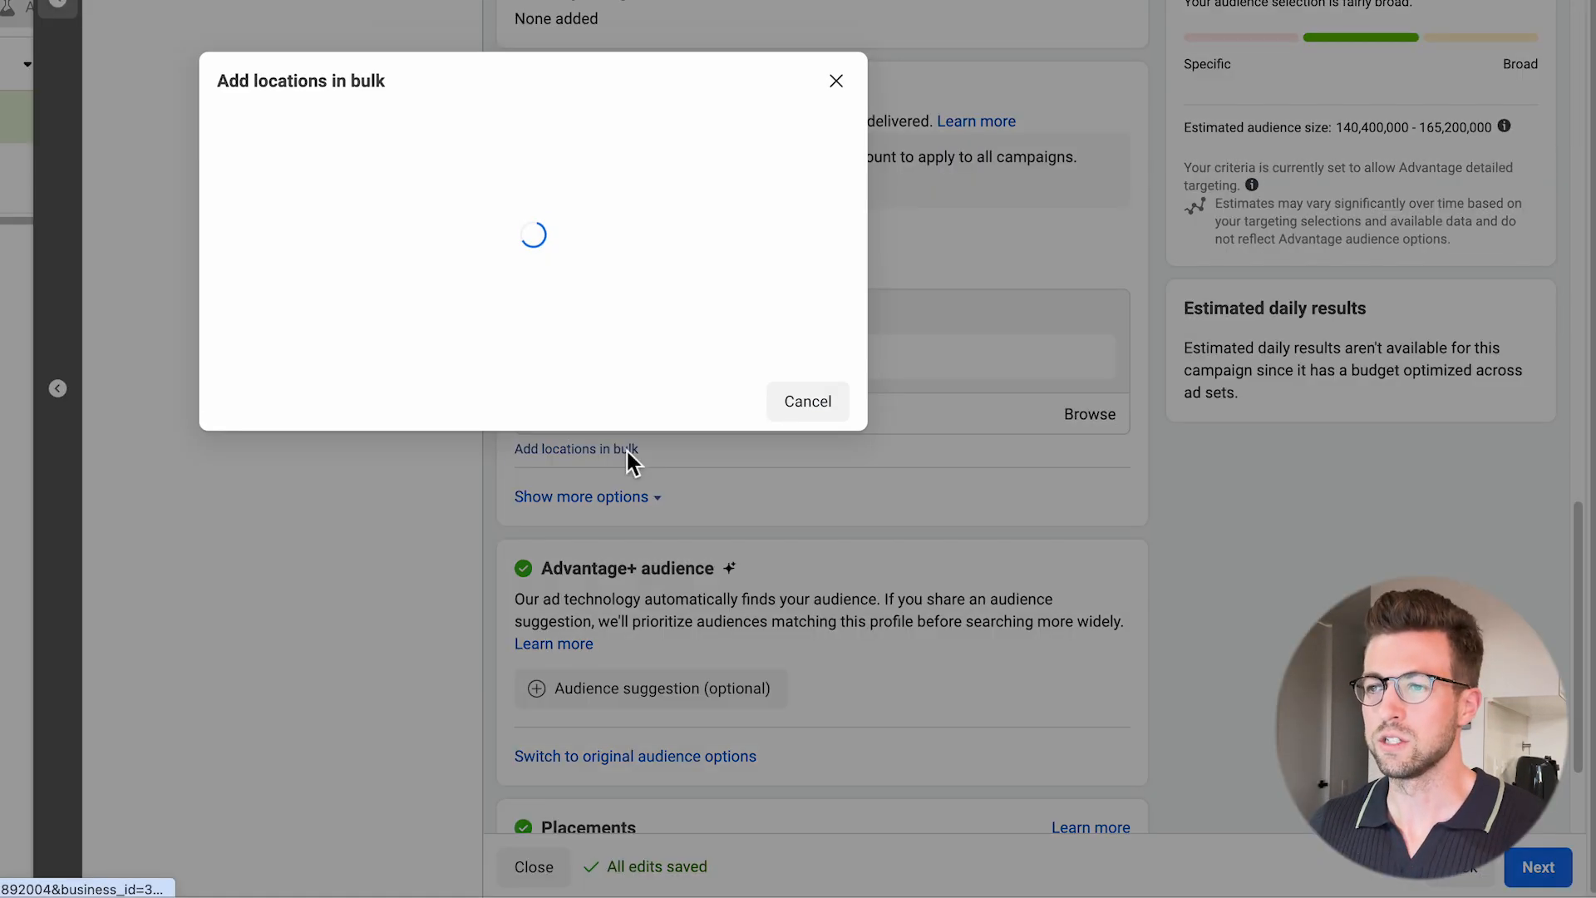
left_click(331, 262)
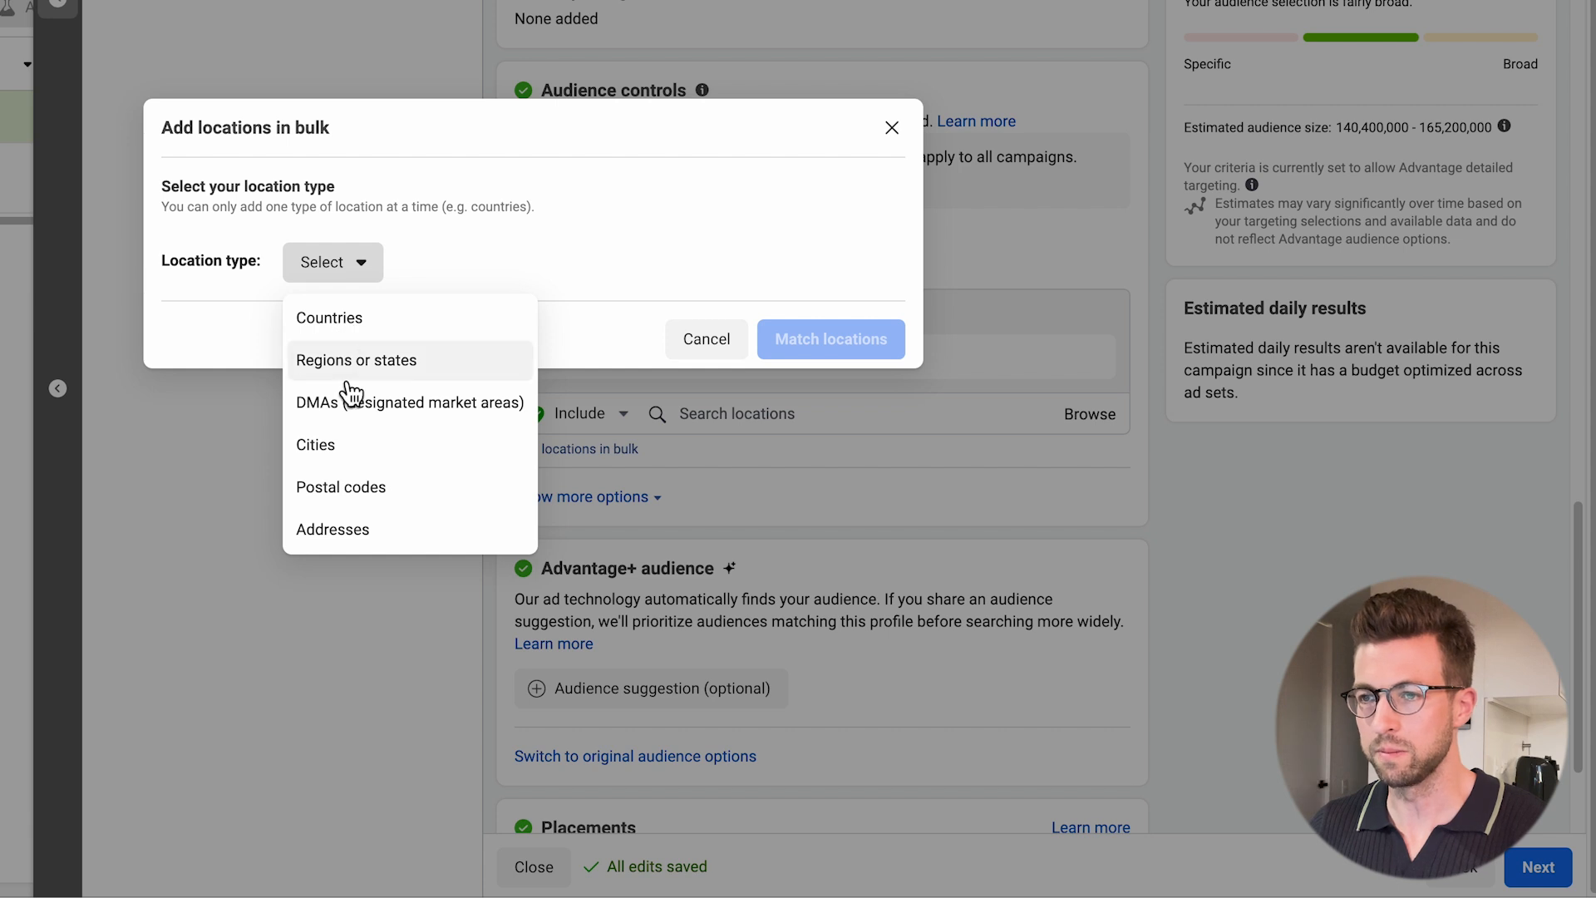
left_click(349, 532)
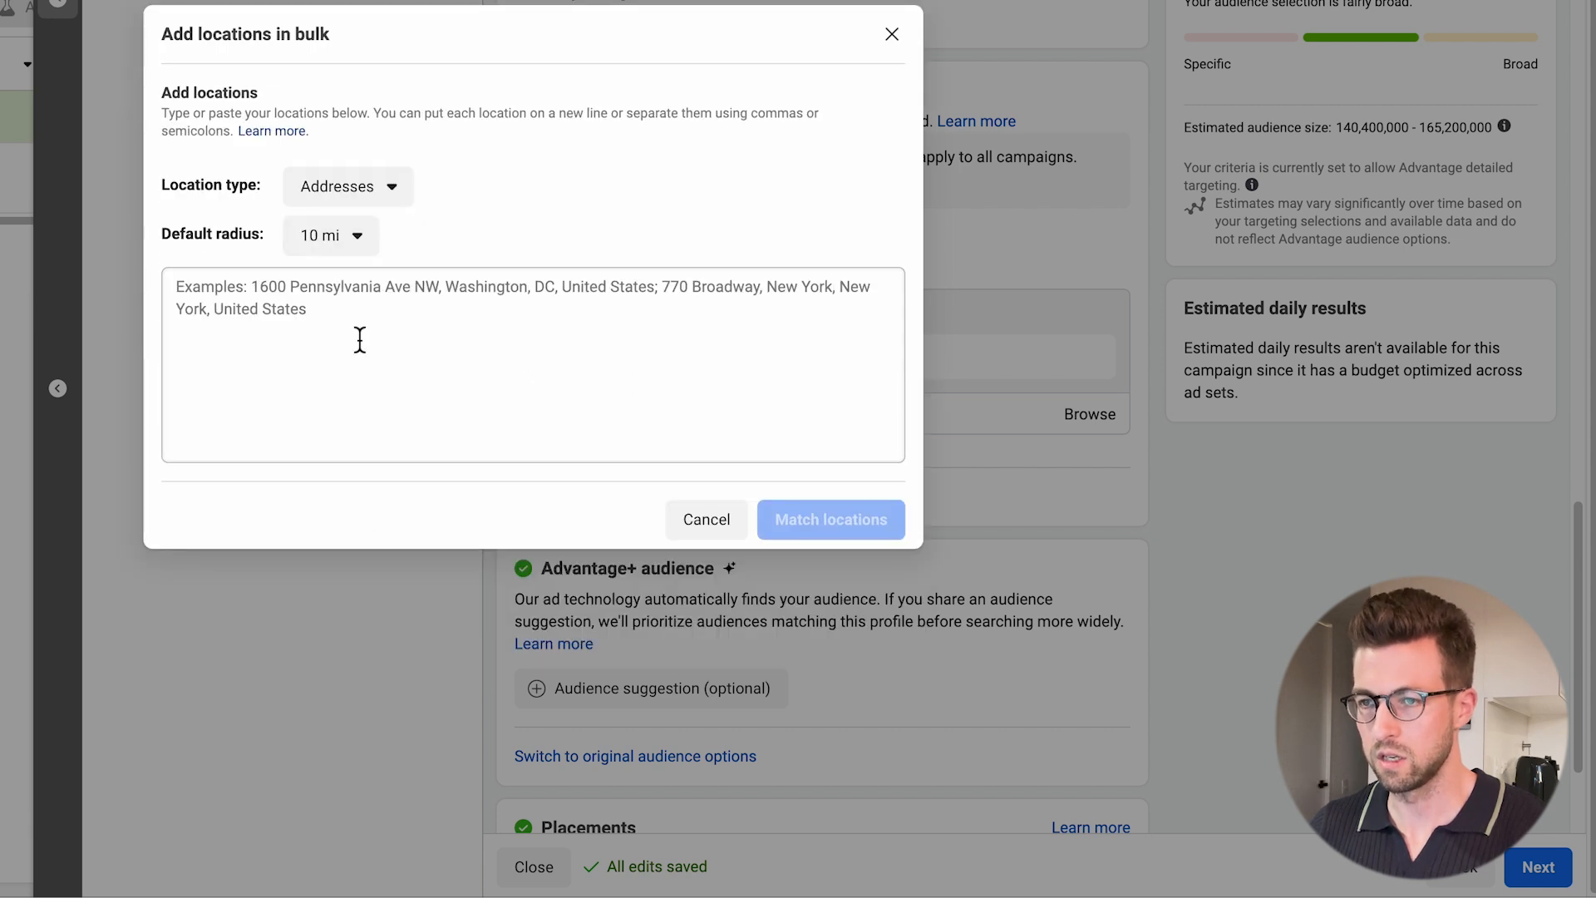
type("558 1st Ave S suite 300, Seattle, WA 98104, United States")
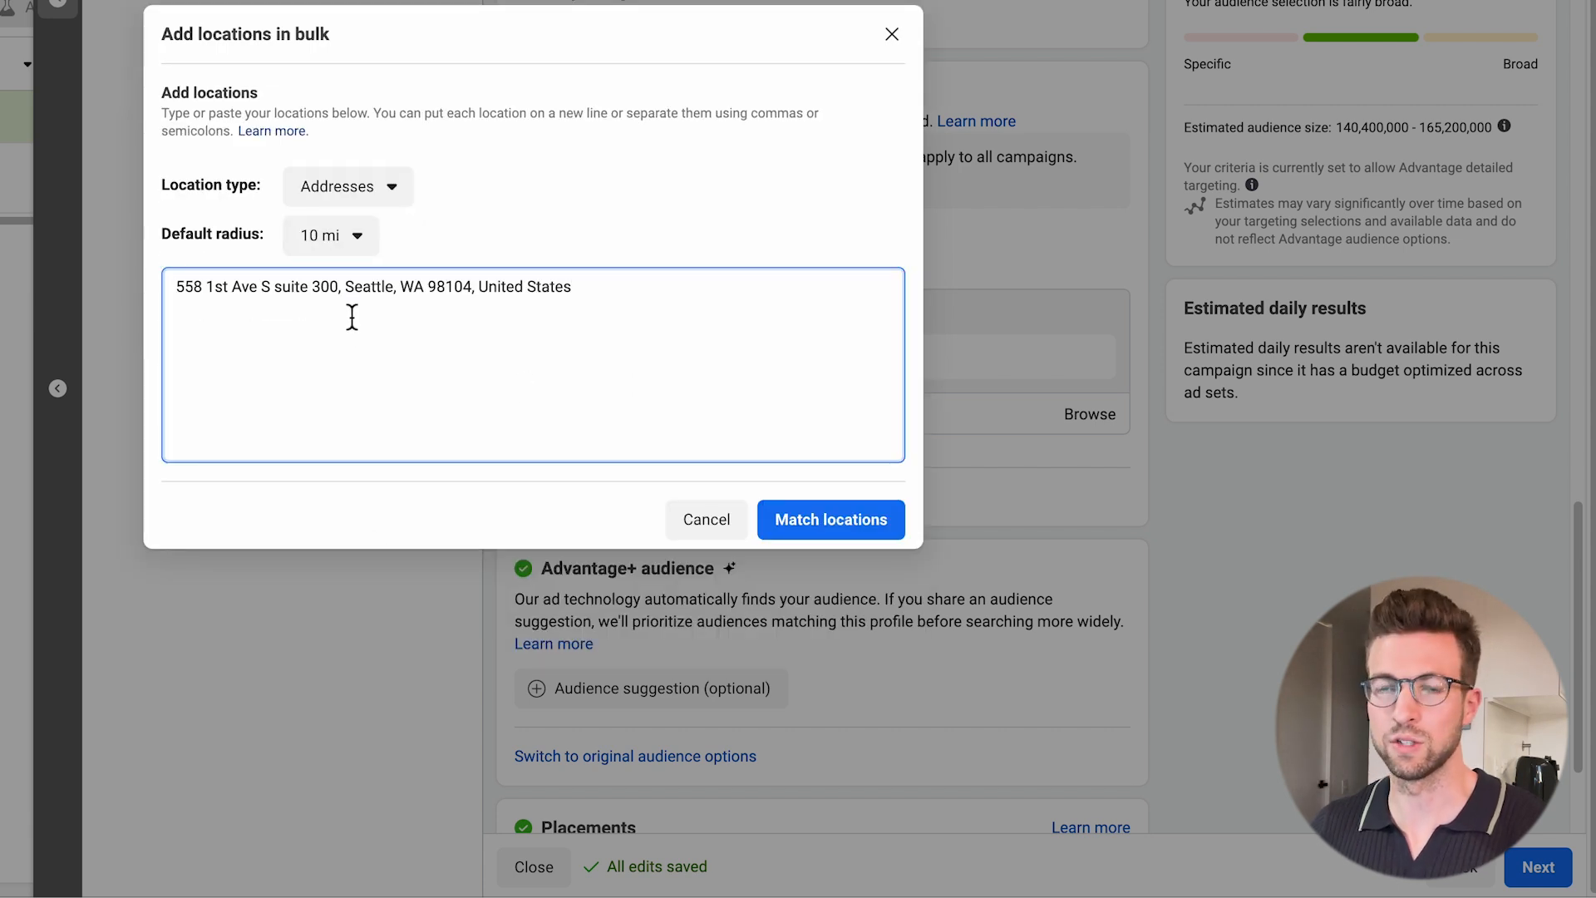
left_click(844, 517)
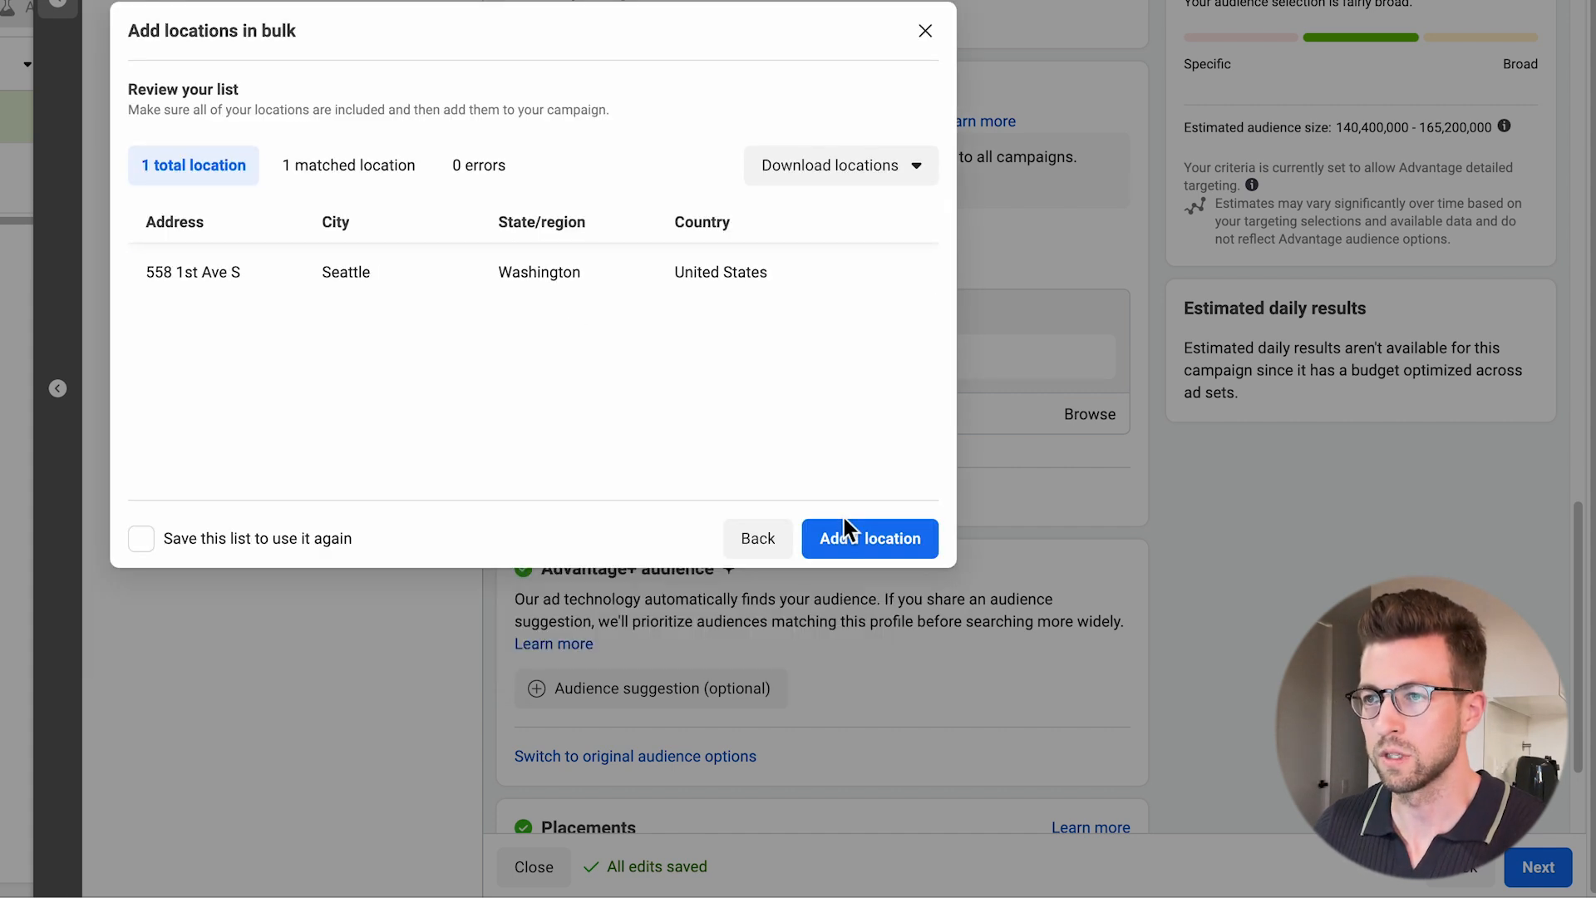
left_click(842, 537)
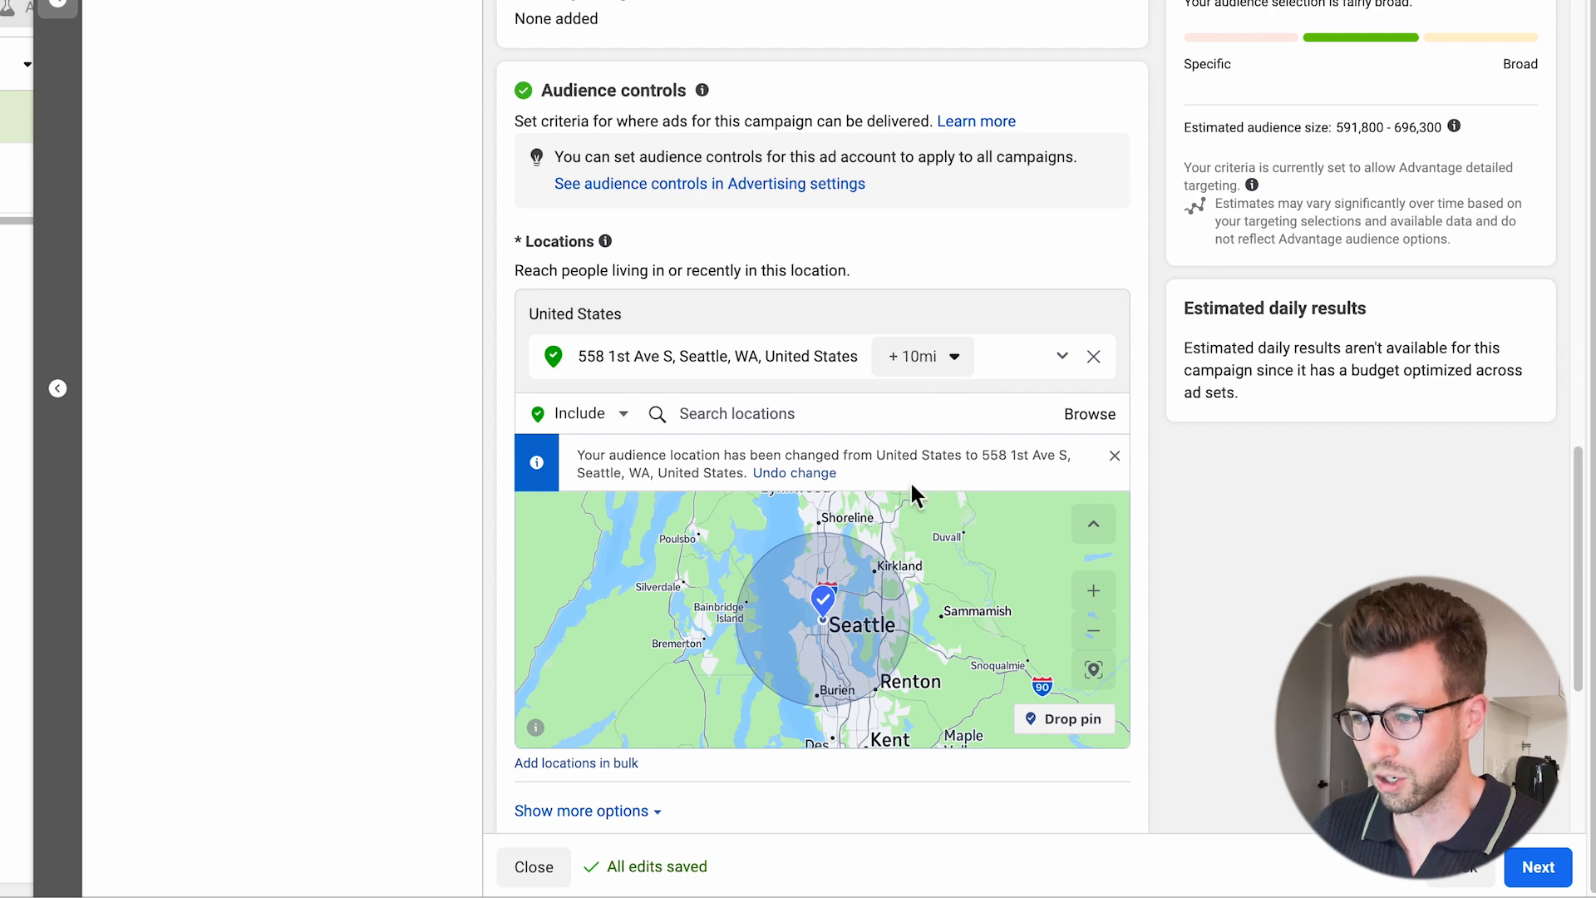
Set the radius around the targeted Seattle address to 7 mi.
left_click(950, 368)
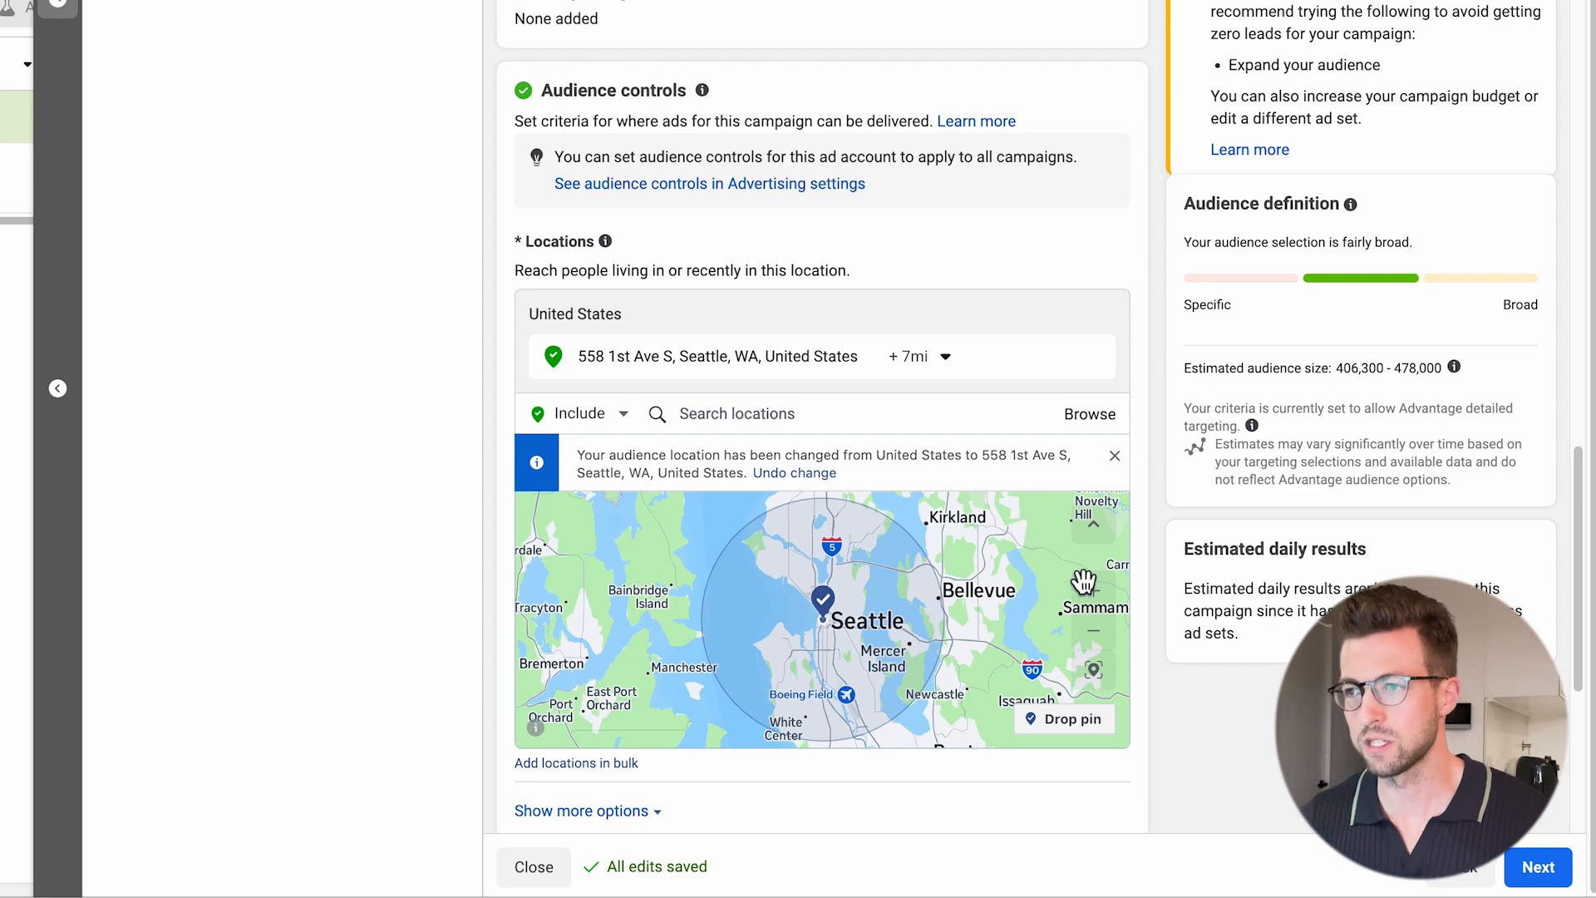
scroll(928, 355, "down", 5)
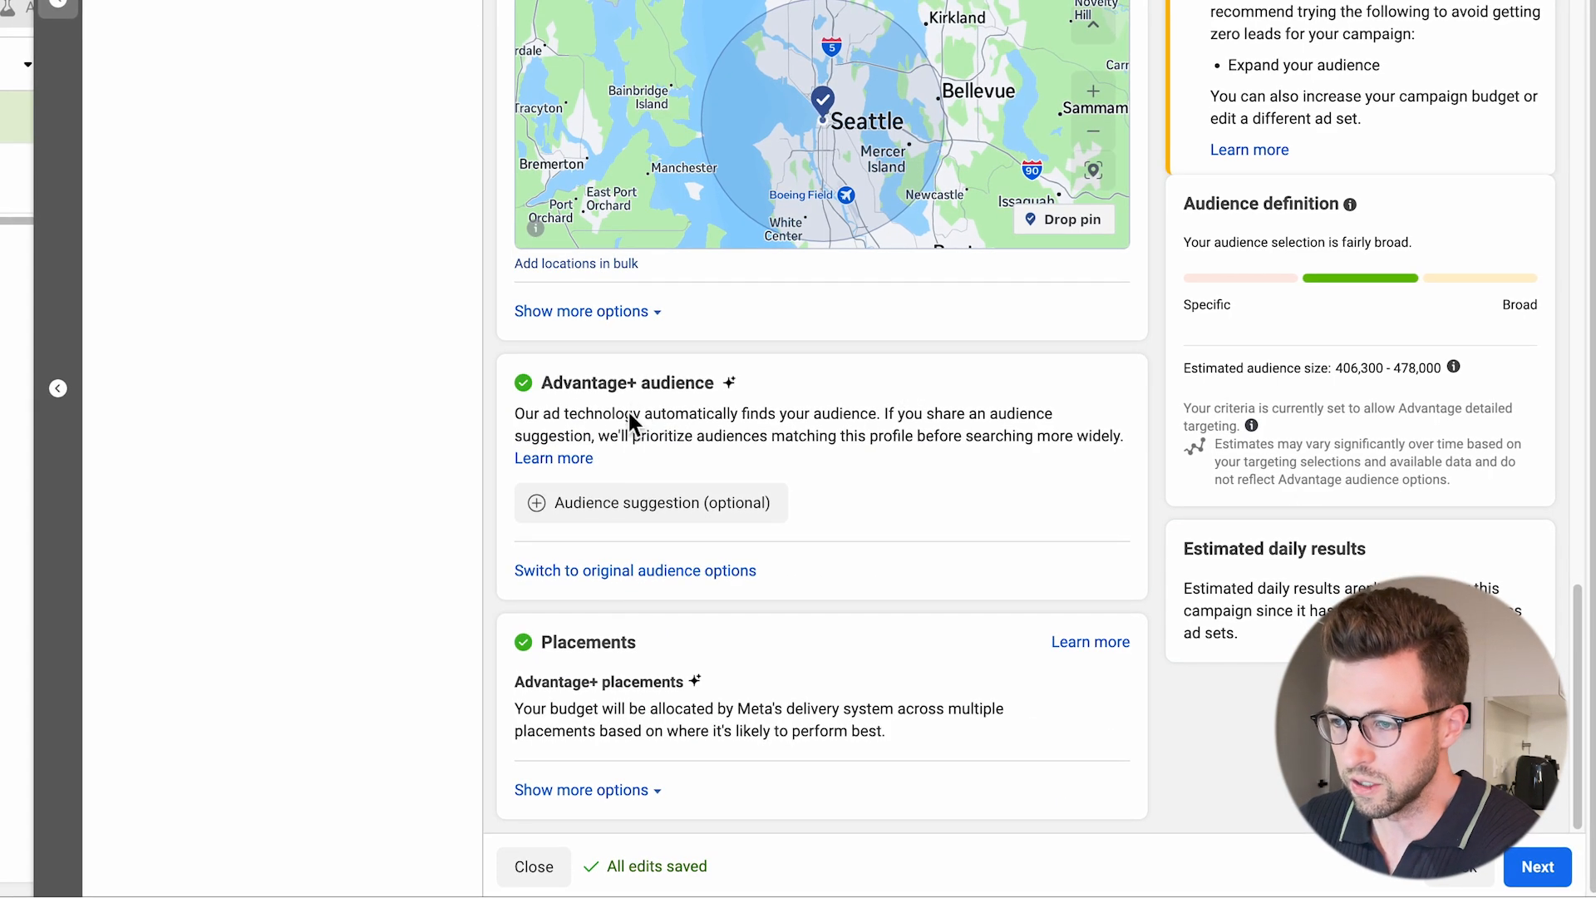
scroll(695, 798, "up", 2)
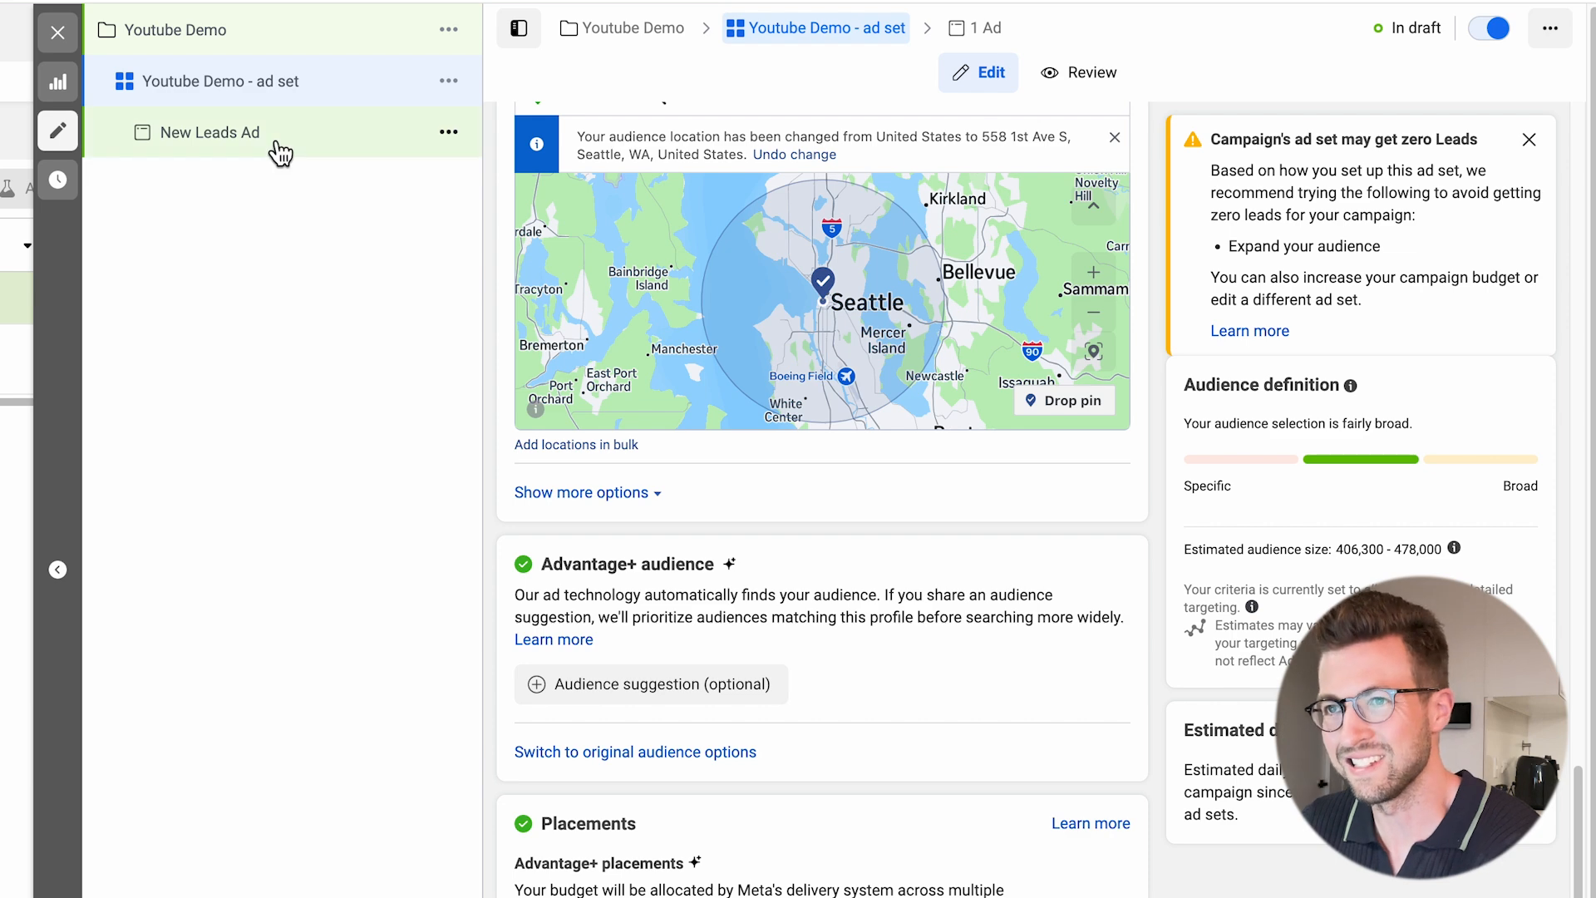
Open the new leads ad and rename it "YT demo - leads ad".
left_click(276, 143)
left_click(655, 196)
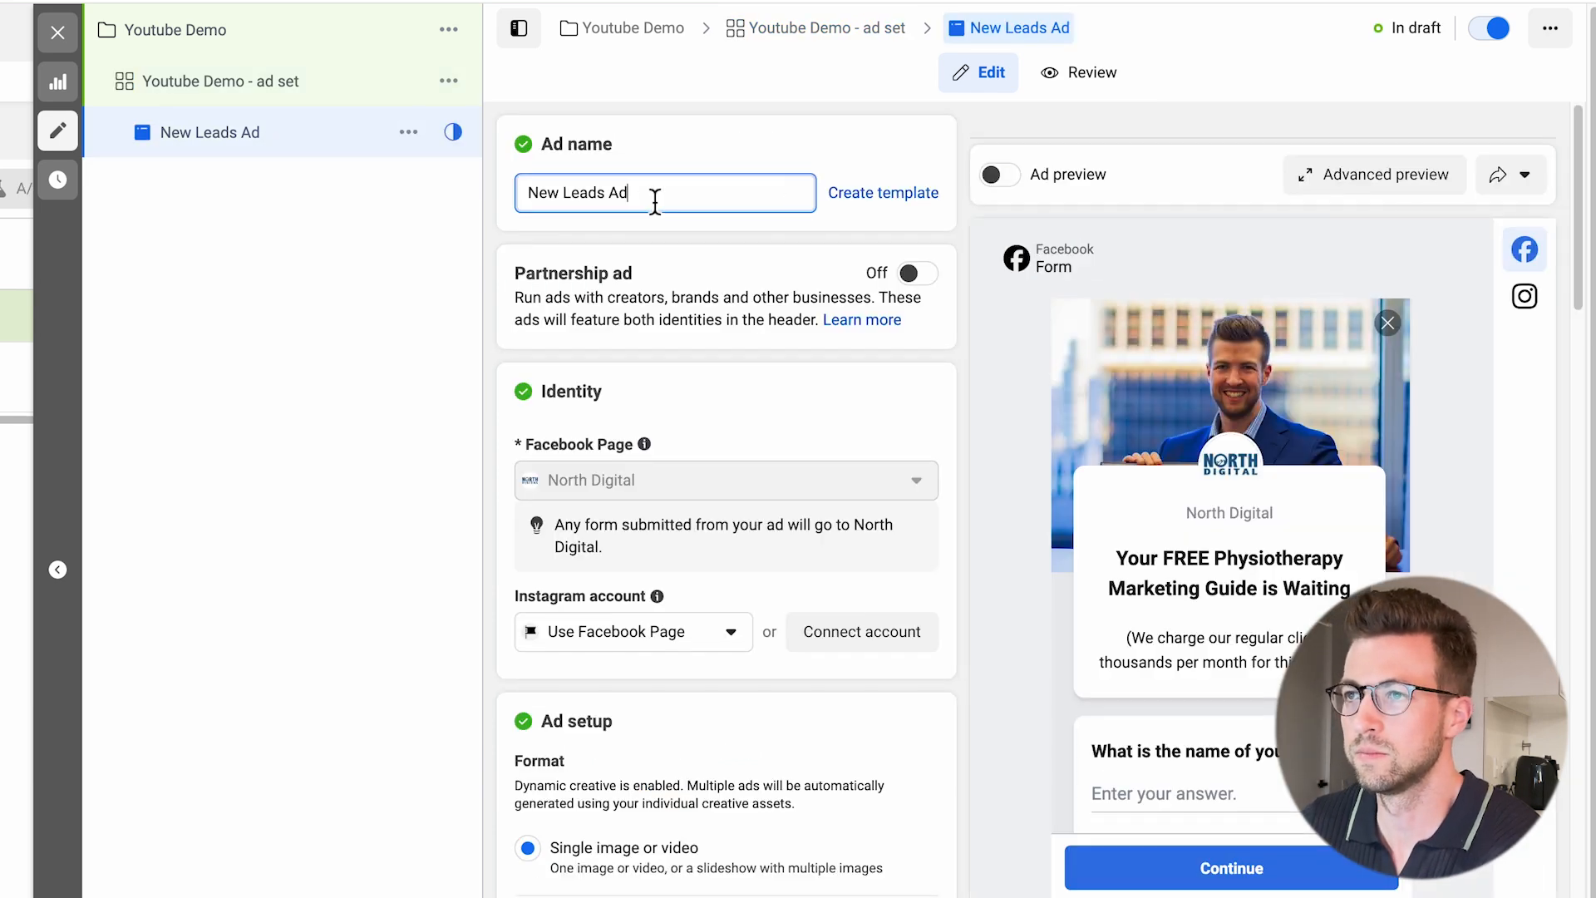
triple_click(655, 201)
type("YT demo")
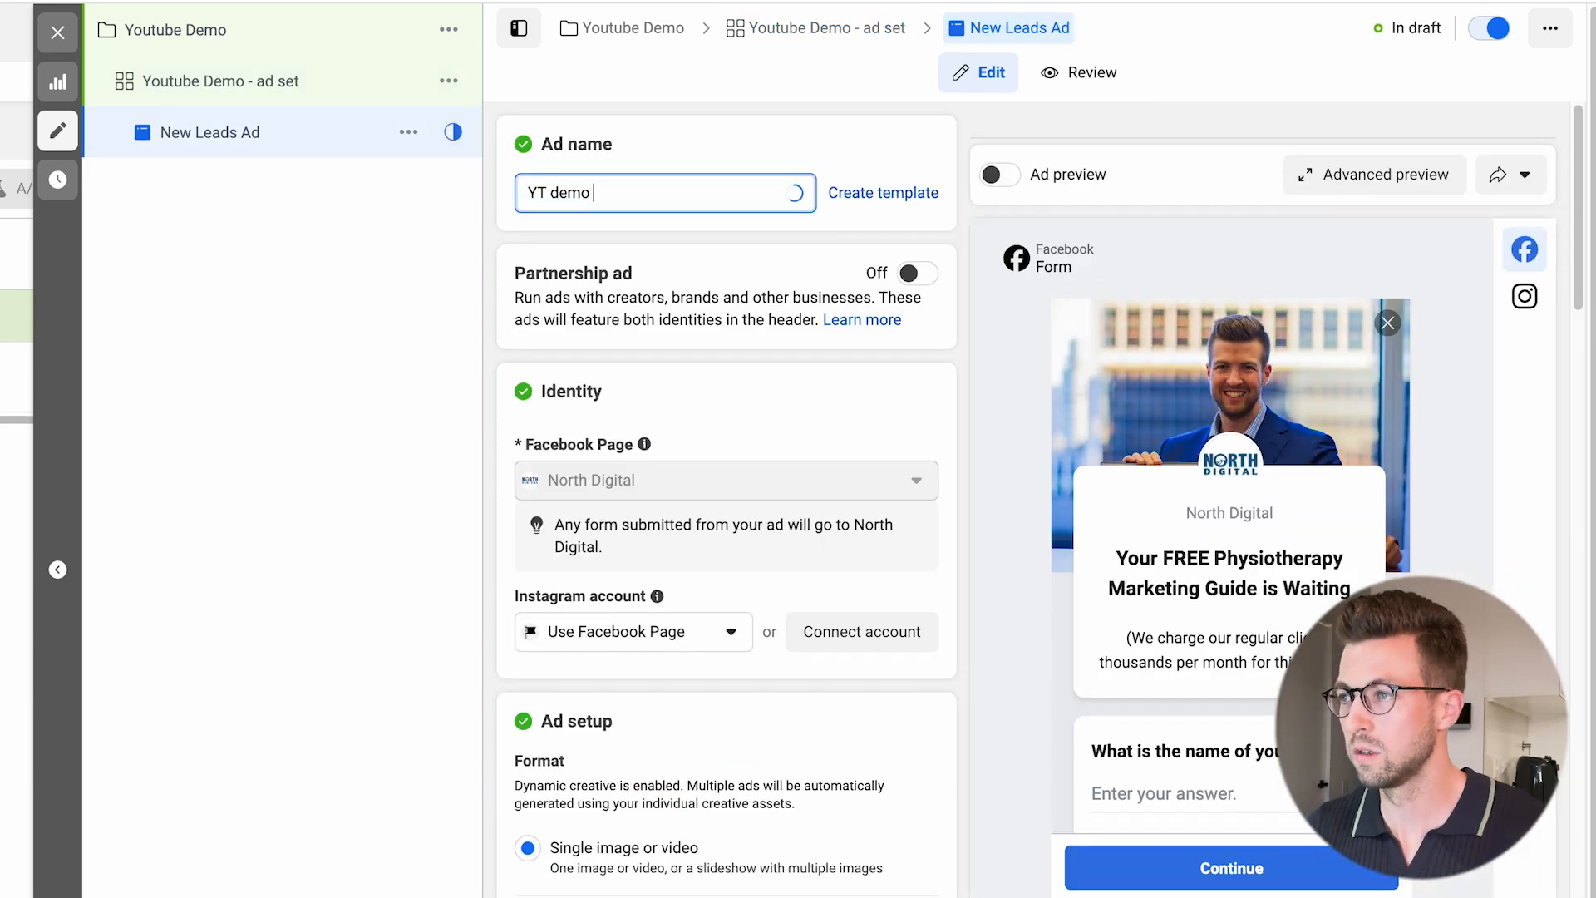
type(" - leads ad")
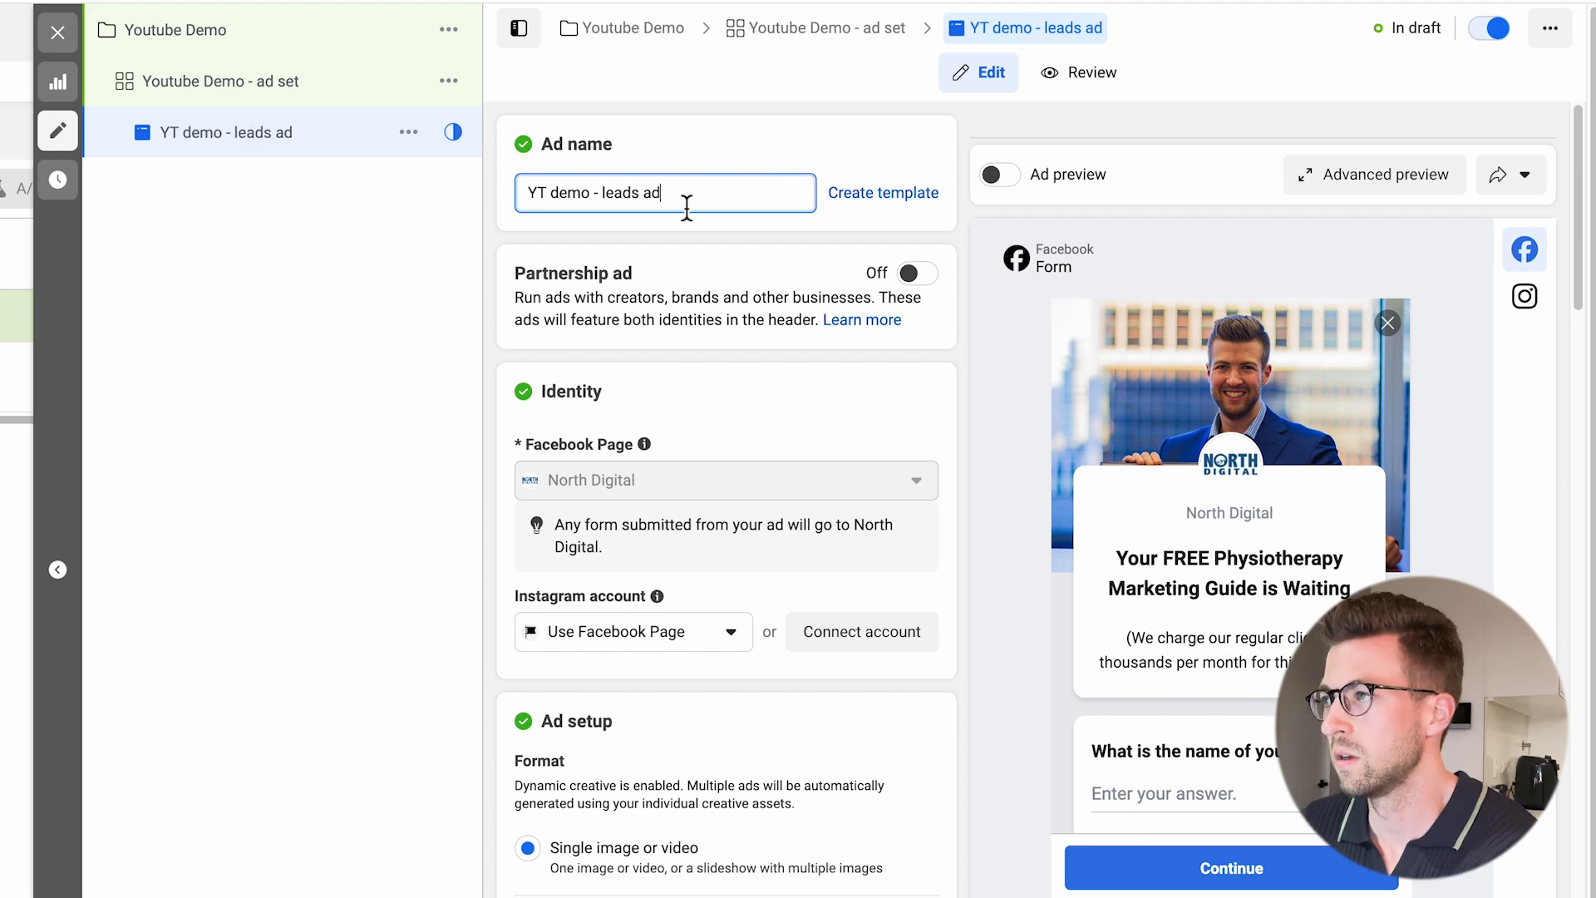
Turn on the ad preview and look through the ad's identity, setup and creative settings.
left_click(1015, 192)
scroll(677, 296, "down", 10)
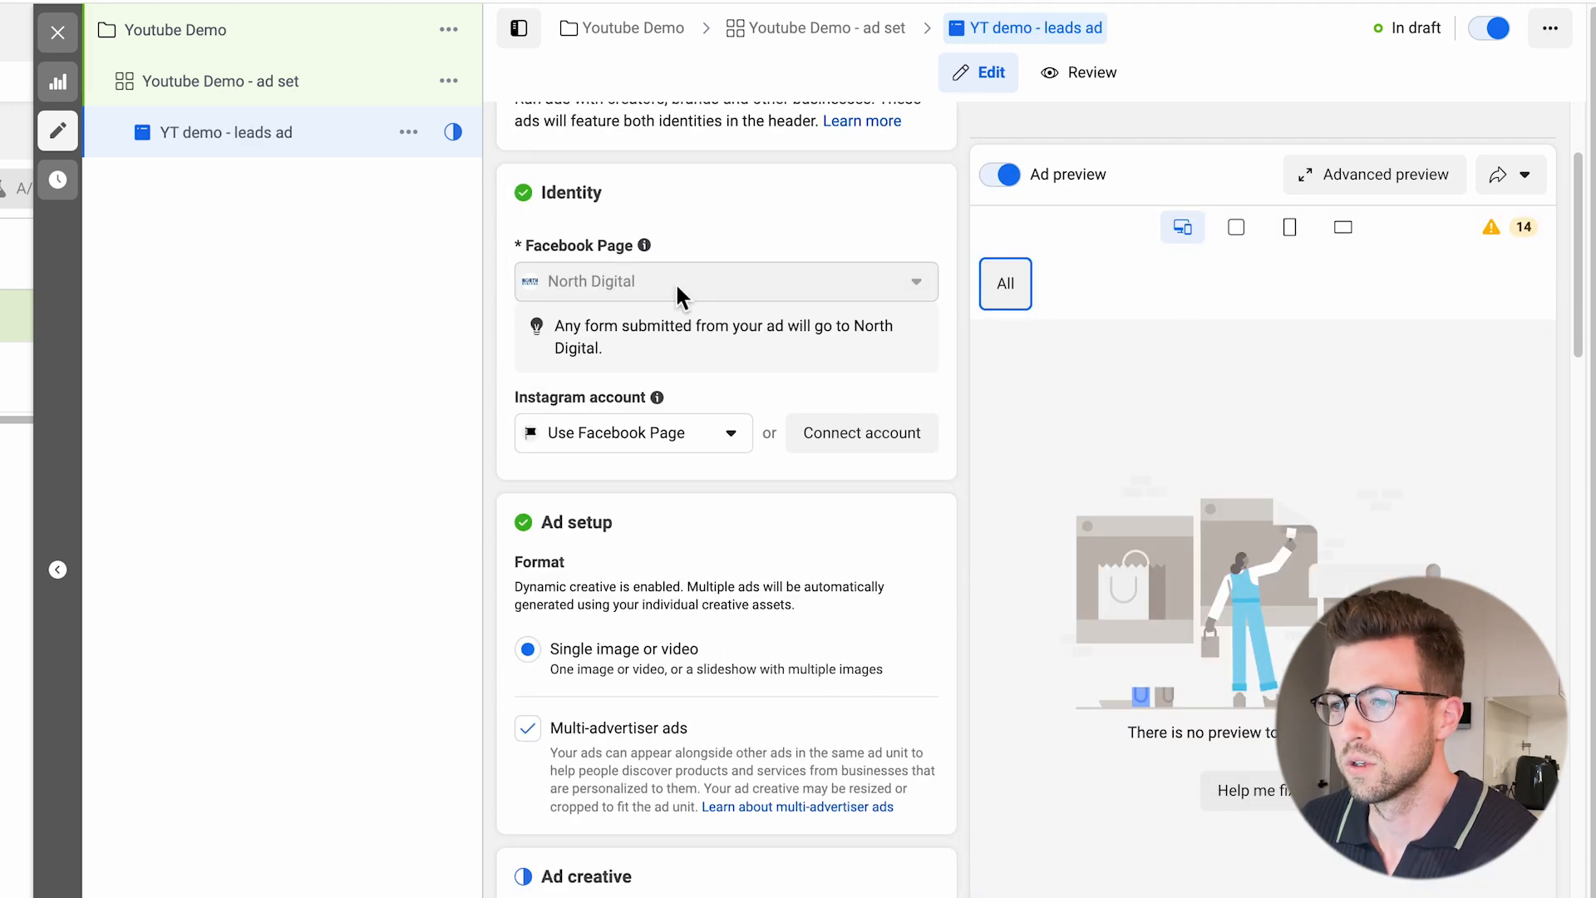
scroll(686, 301, "down", 2)
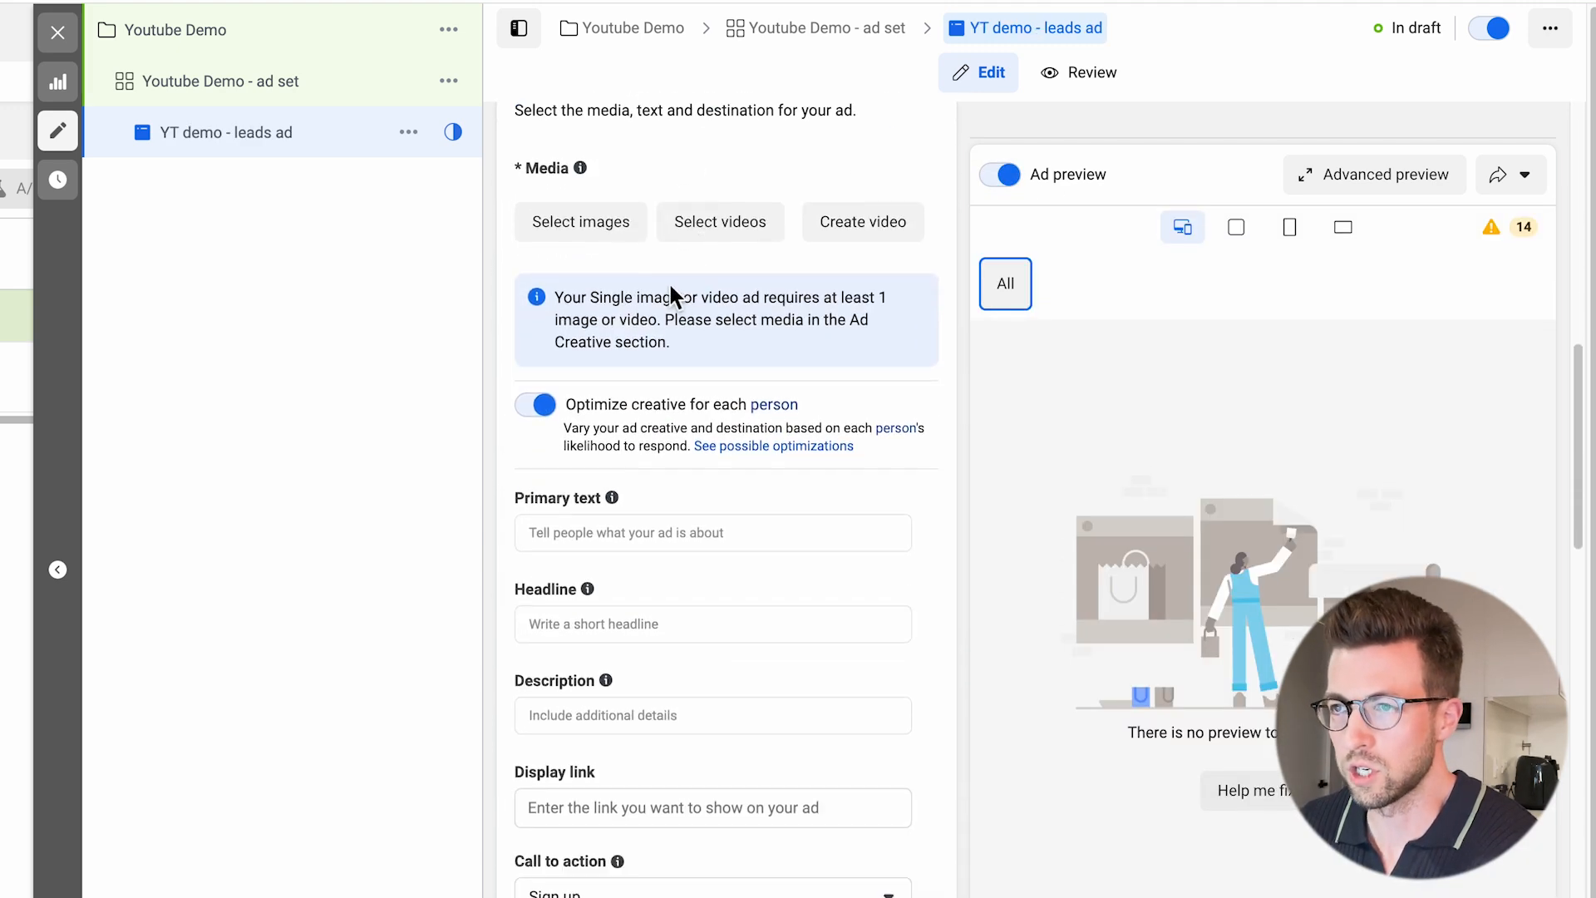
scroll(611, 253, "up", 2)
mouse_move(573, 279)
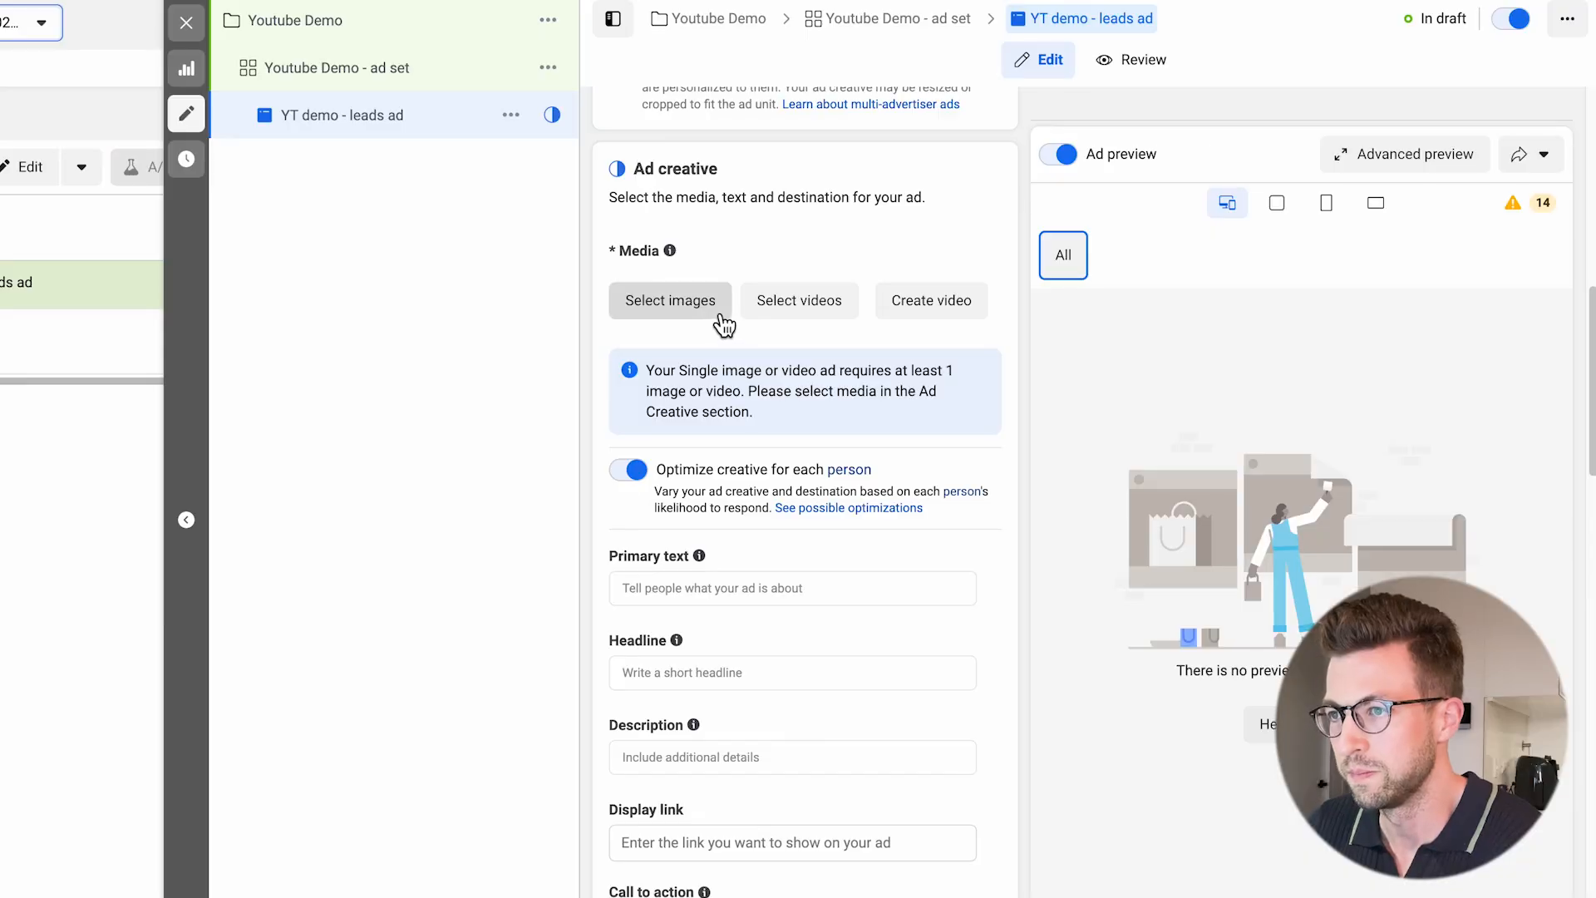
Add eight stock dental images from the account's media library to the leads ad's creative.
left_click(721, 321)
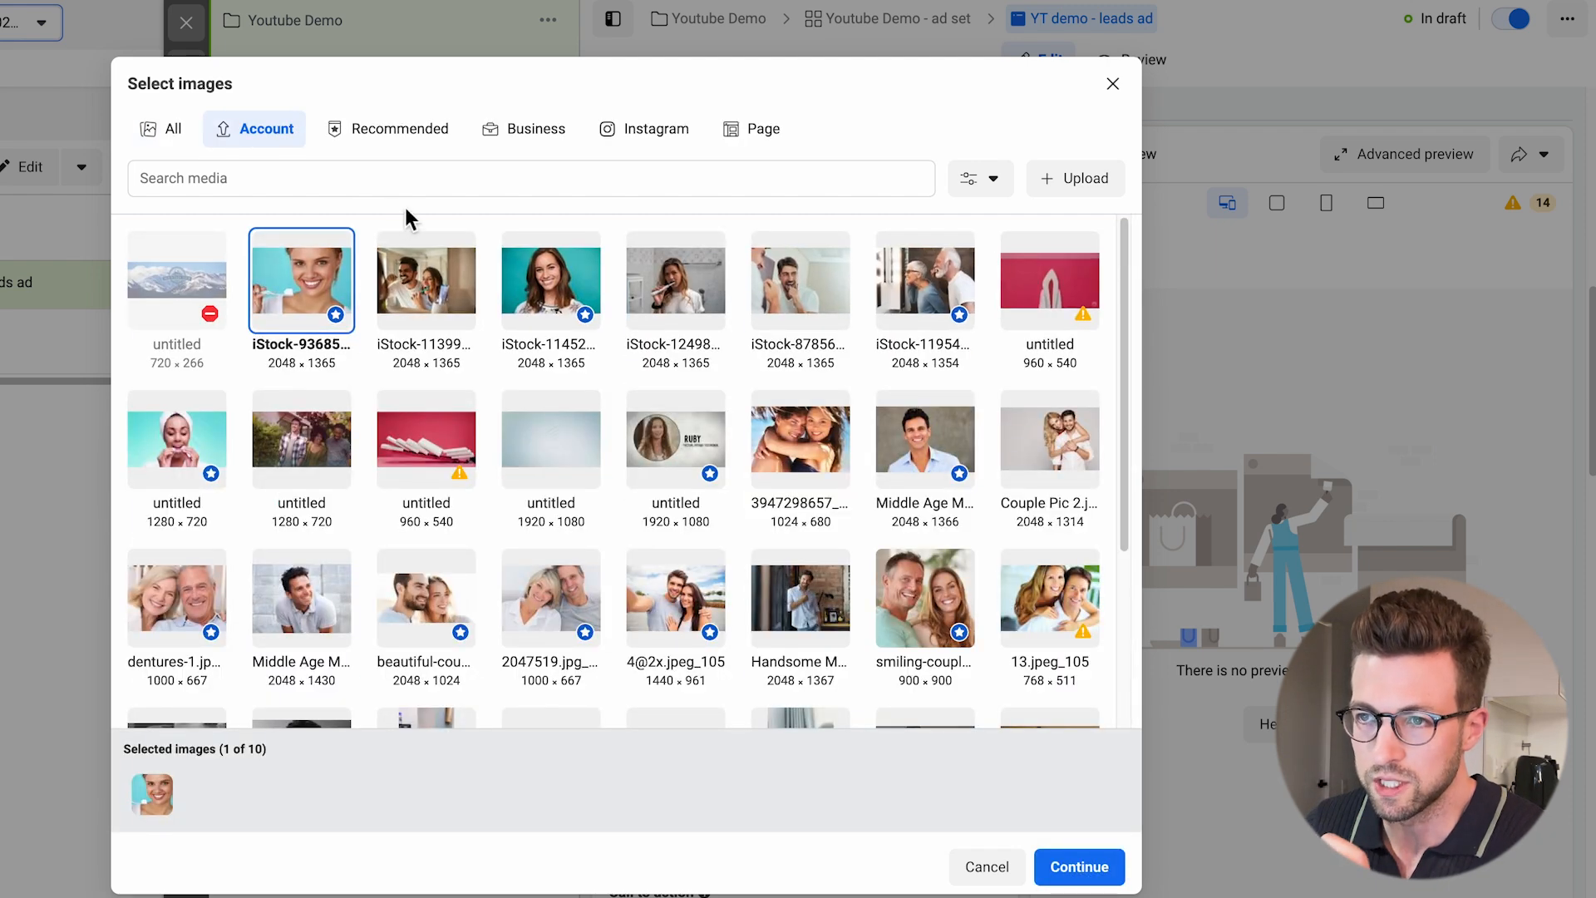
left_click(451, 300)
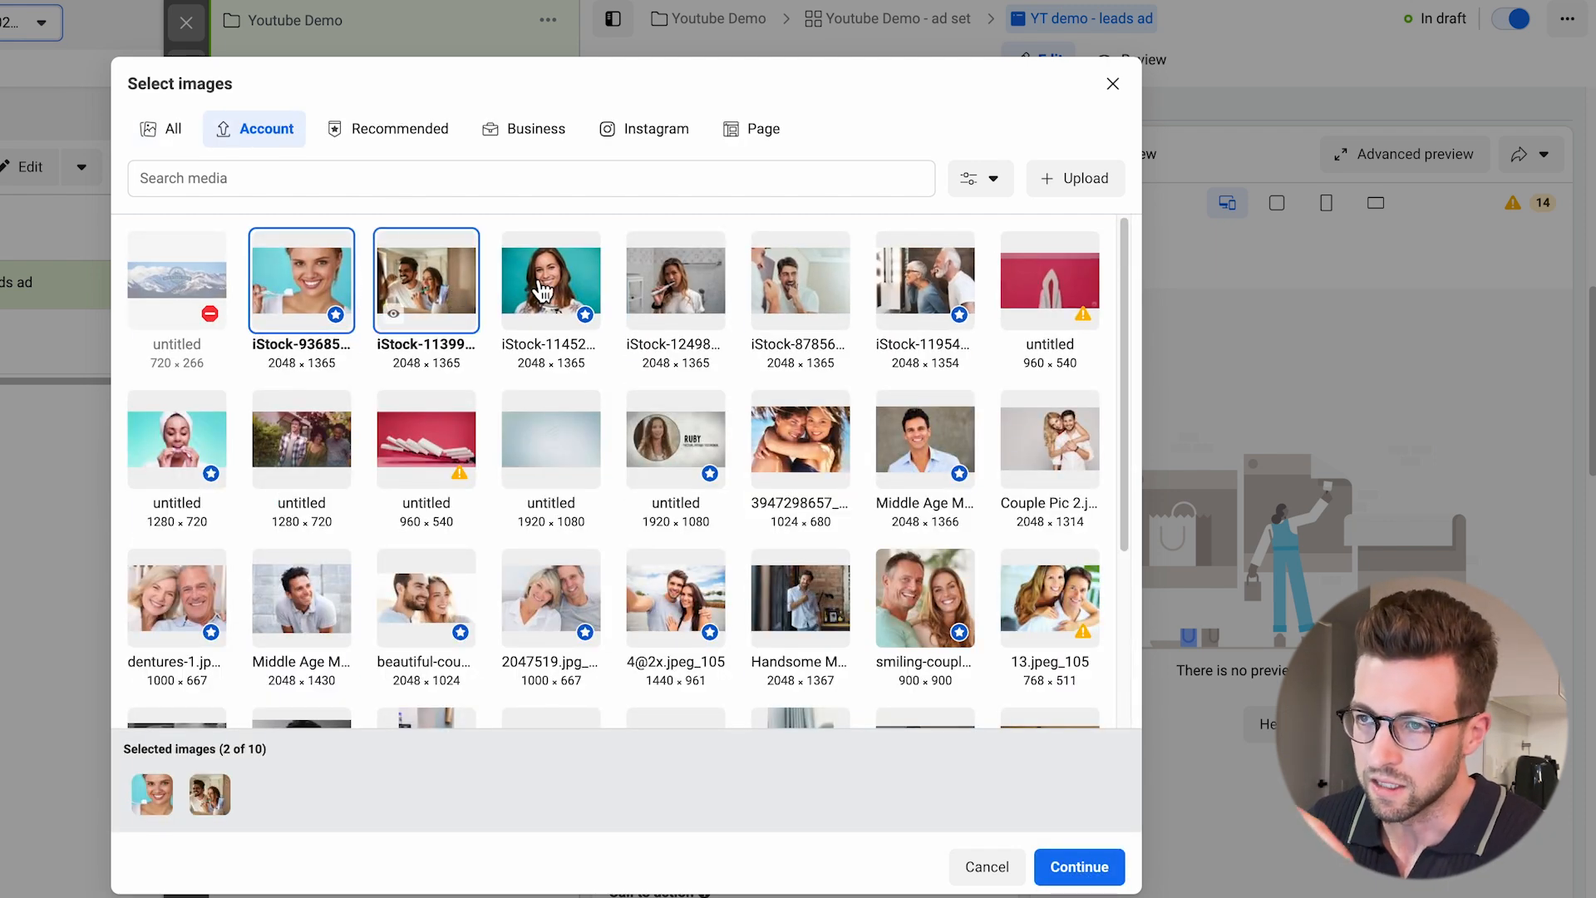
left_click(576, 297)
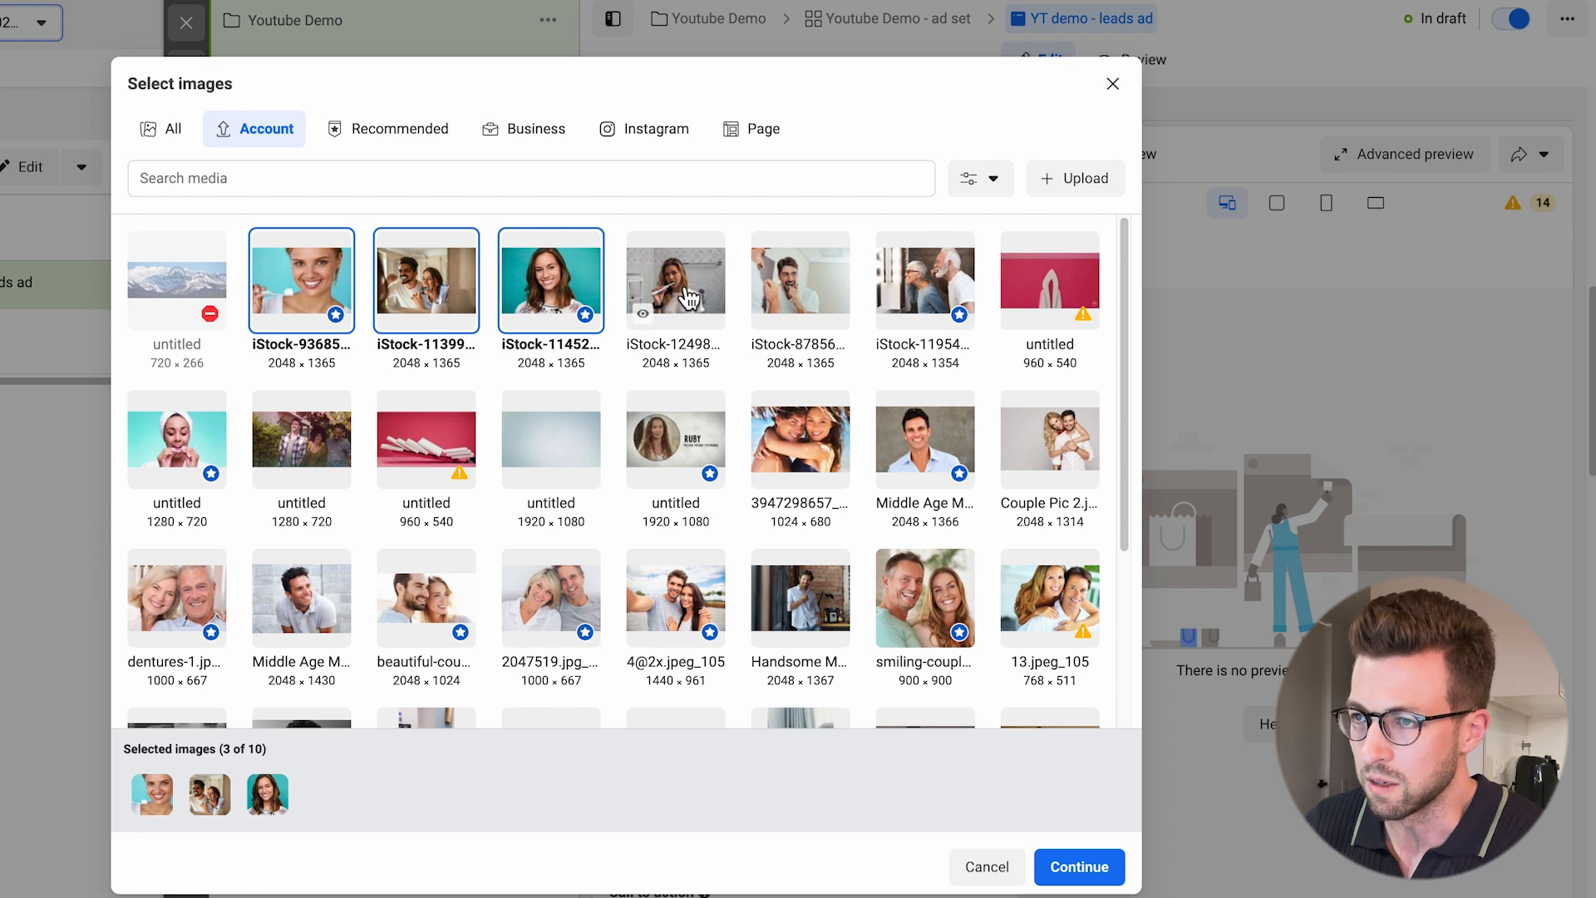
left_click(681, 299)
left_click(791, 304)
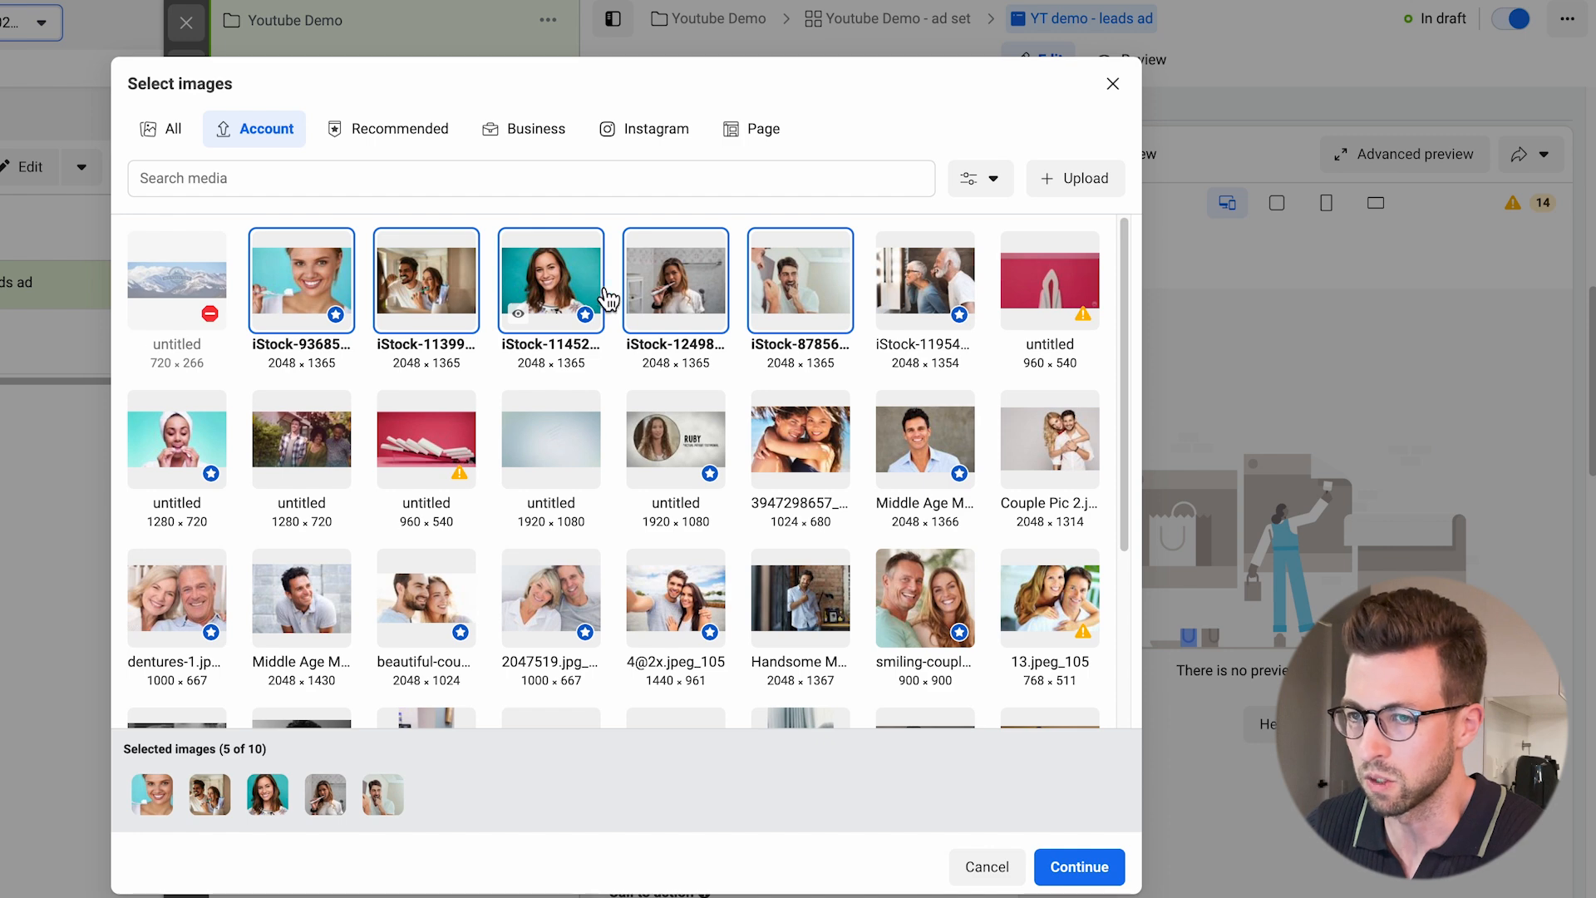
left_click(925, 282)
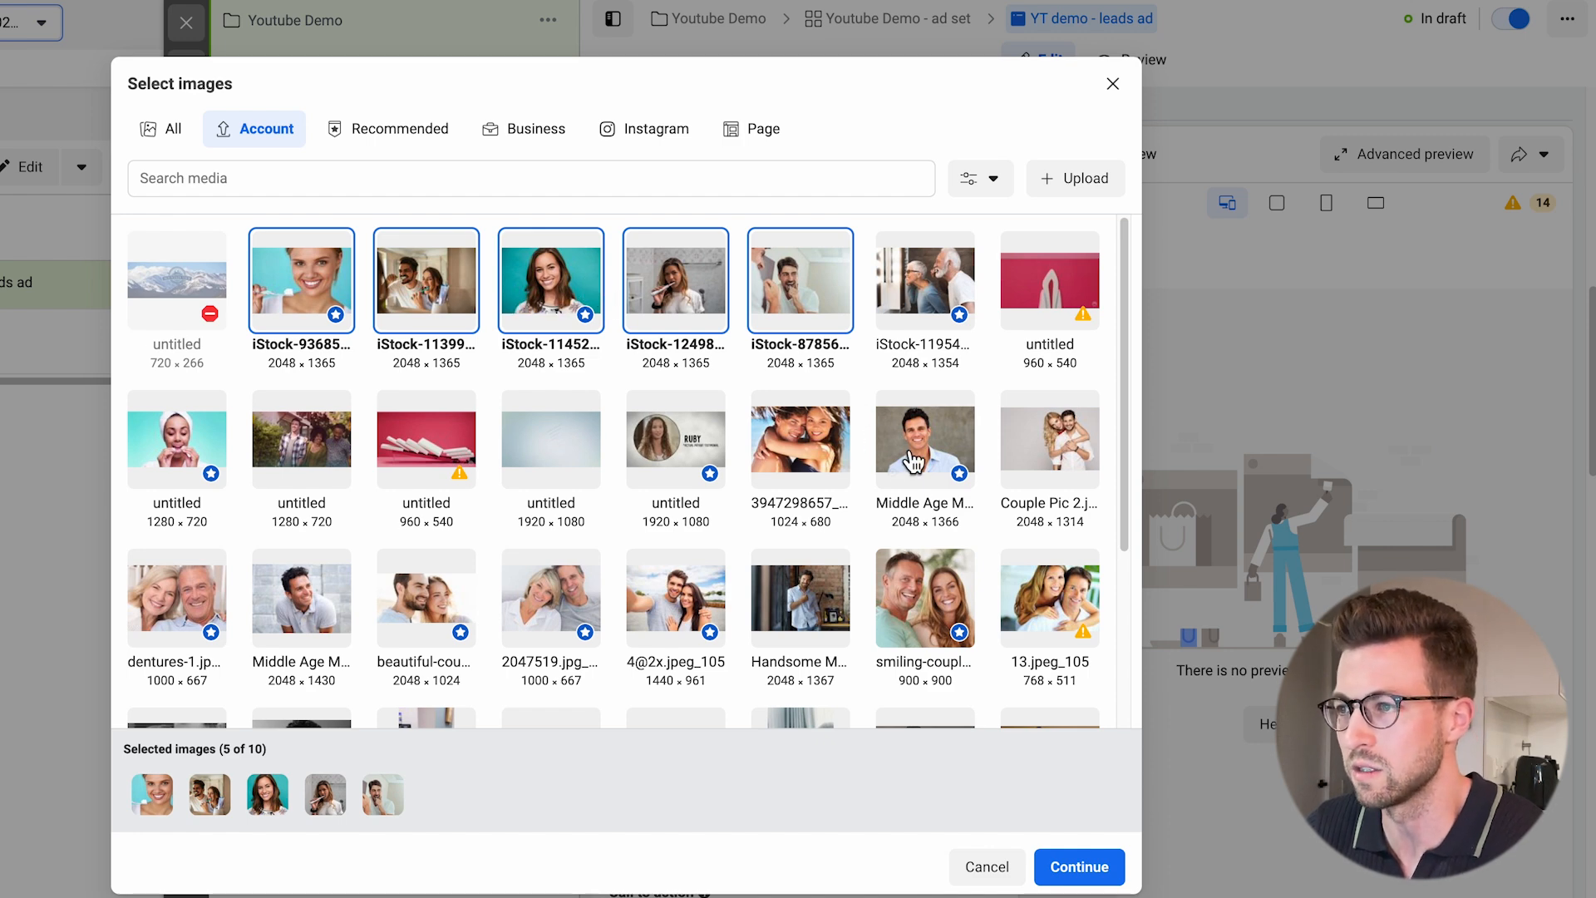
left_click(914, 461)
left_click(333, 623)
left_click(1054, 880)
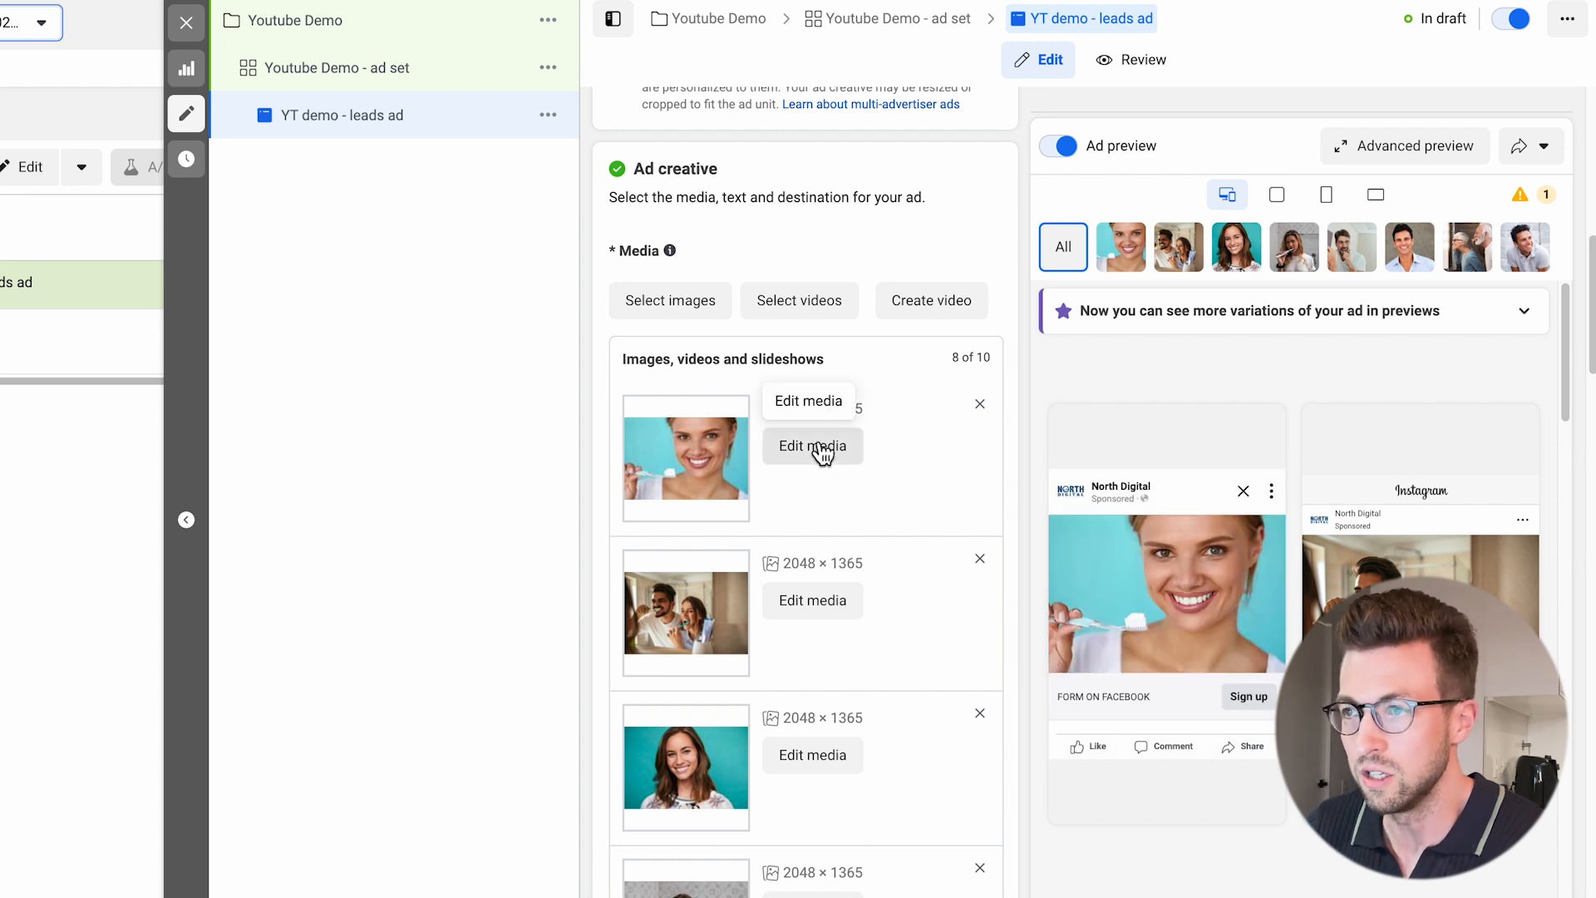
Add the two SOLEA videos from the account's library to the ad's media.
left_click(800, 301)
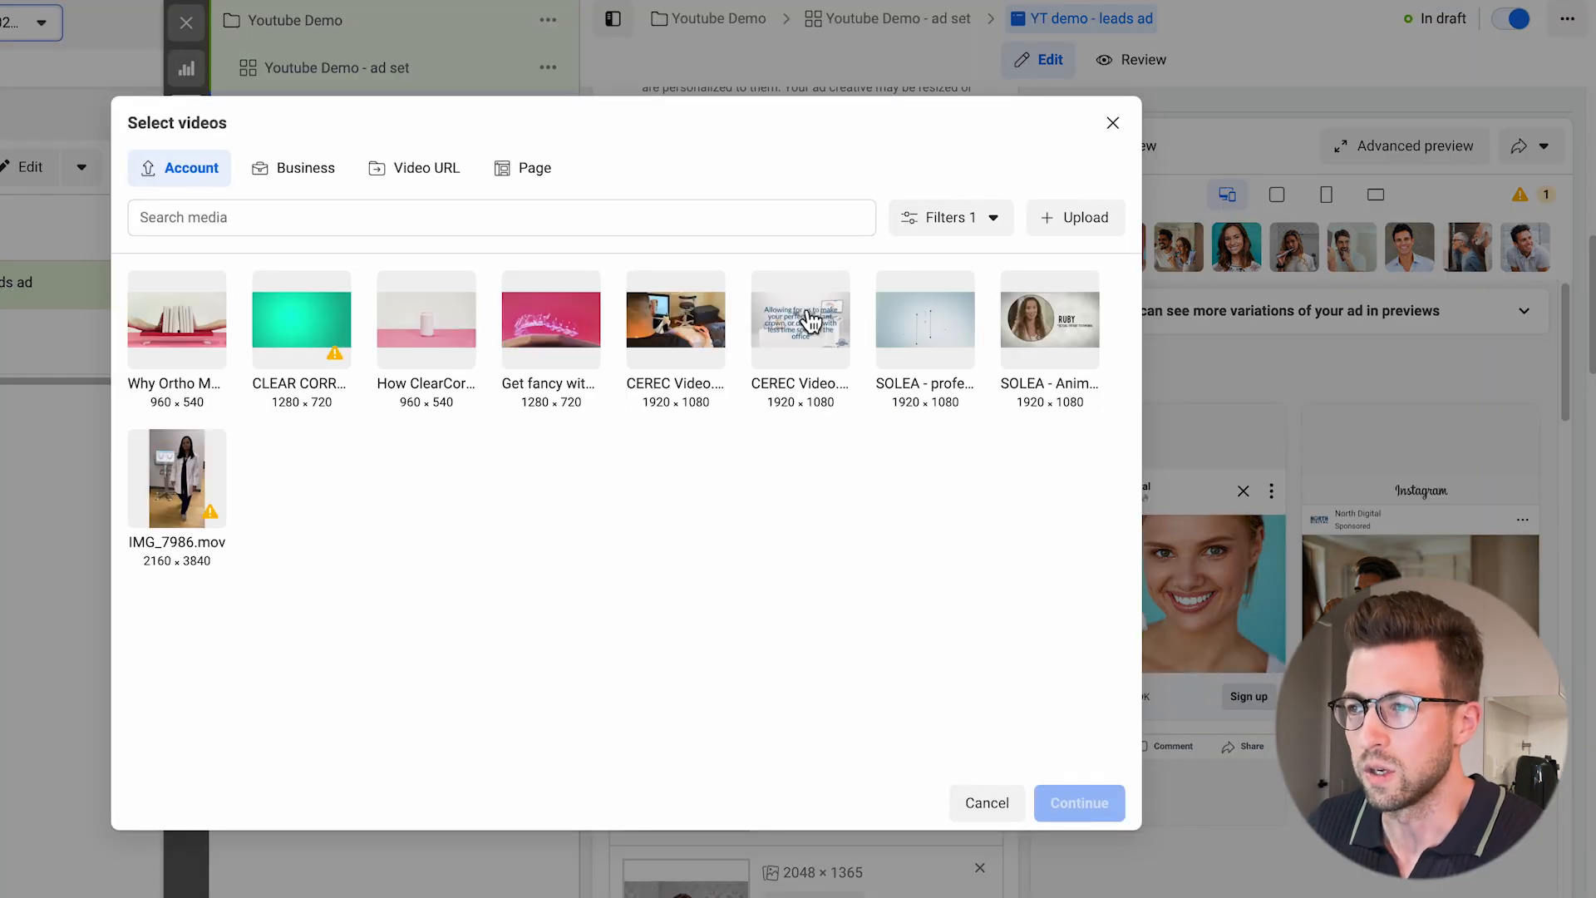
left_click(1029, 345)
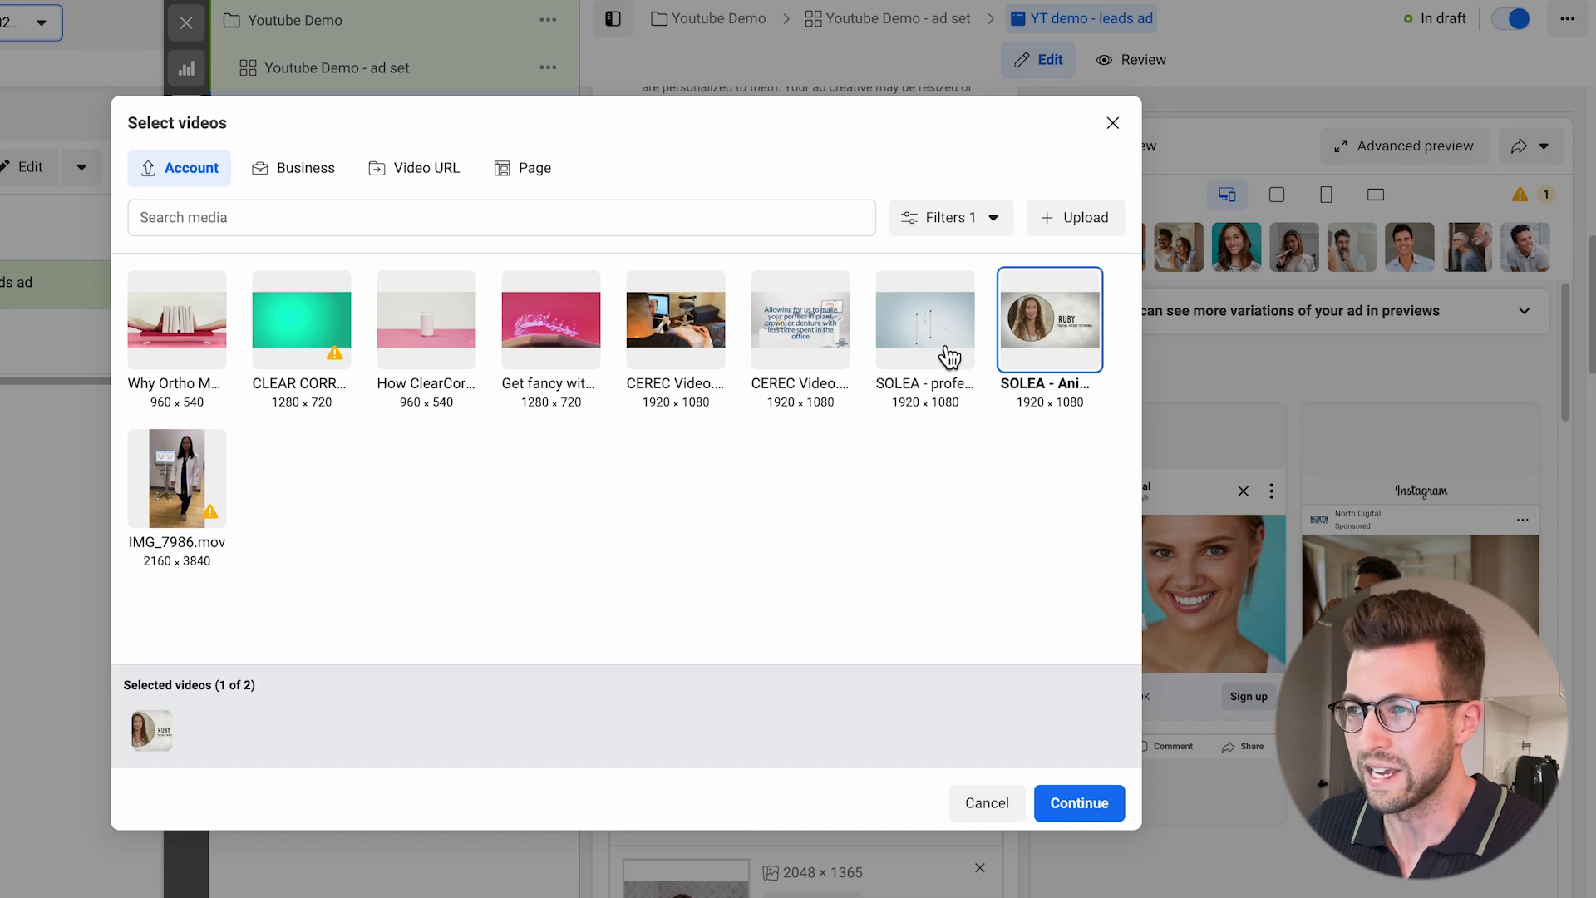
left_click(946, 355)
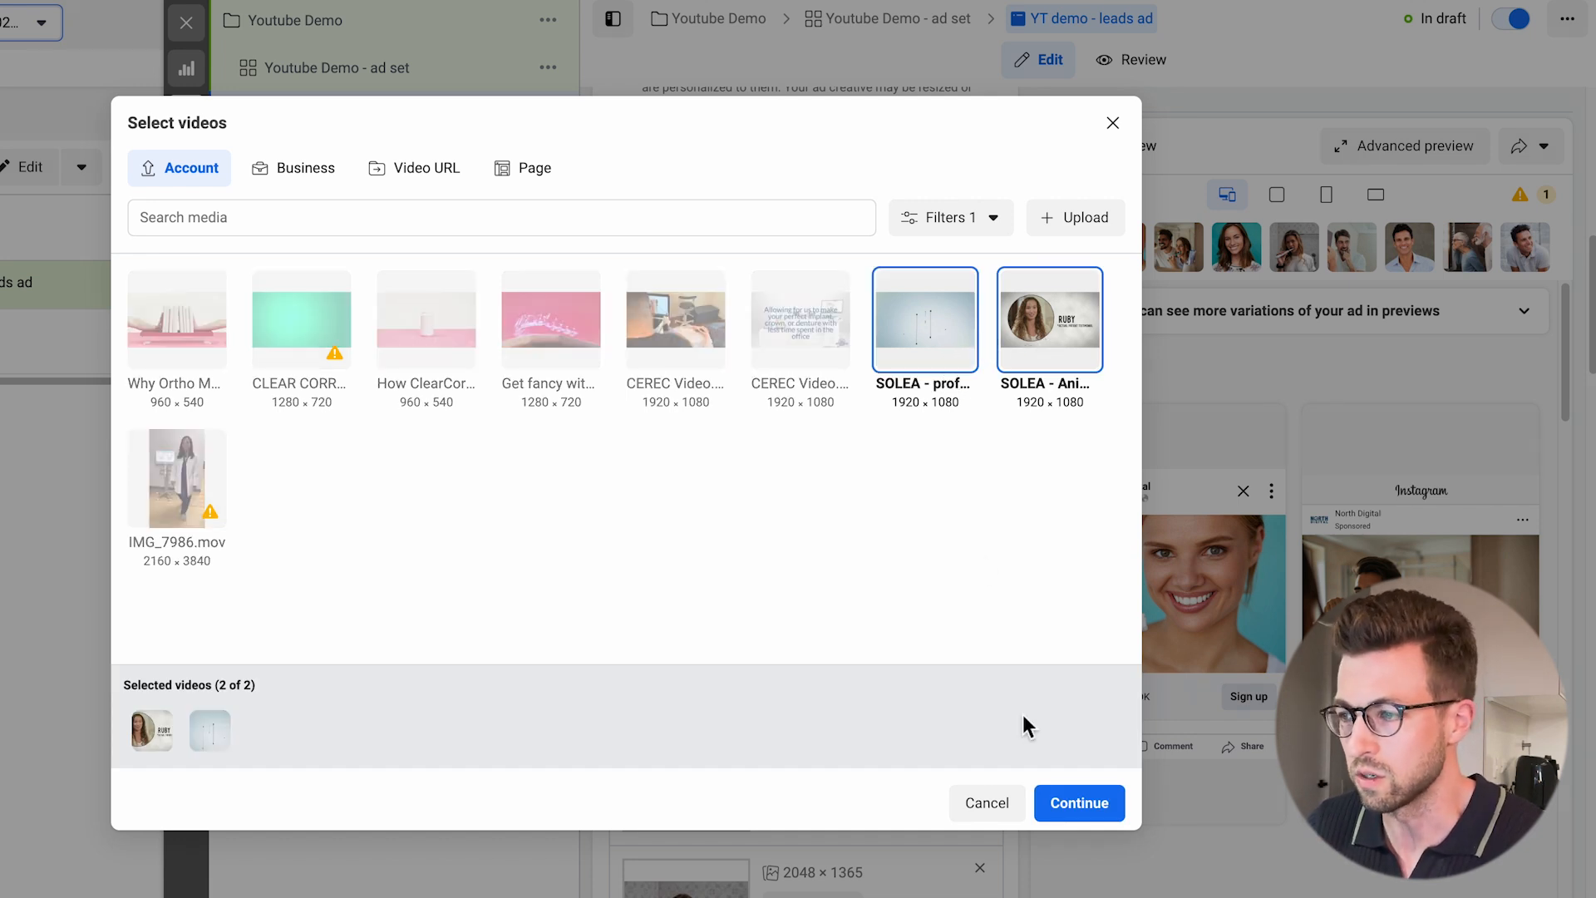
left_click(1079, 805)
Switch to the Google Docs document with the dentist ad material and examine copy One, including its Medicaid note.
scroll(978, 683, "down", 15)
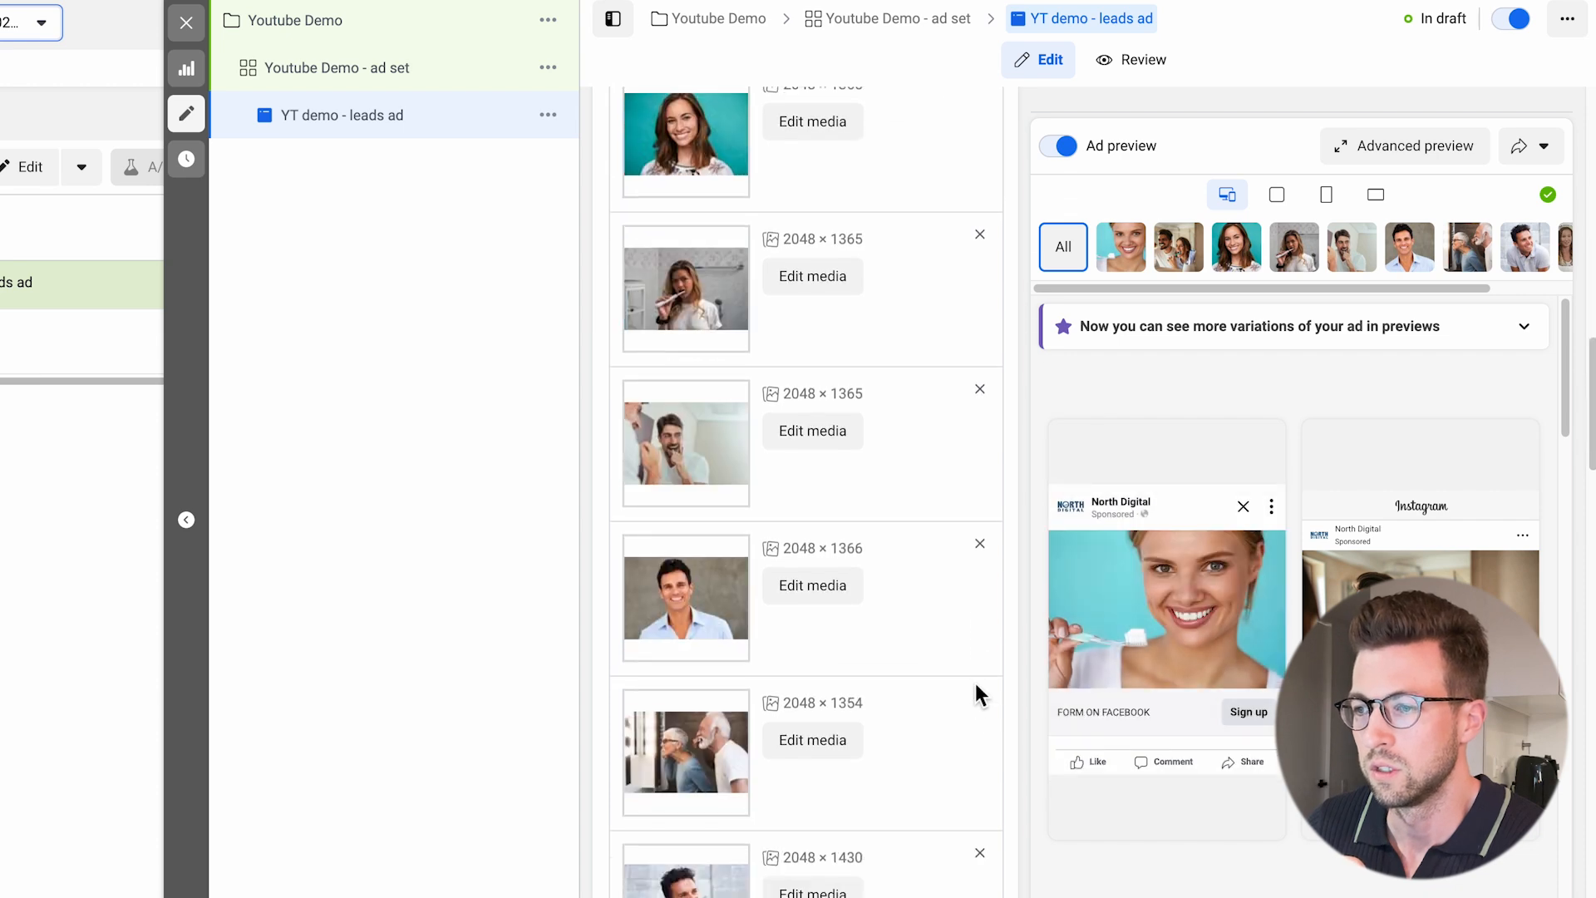
scroll(976, 696, "down", 2)
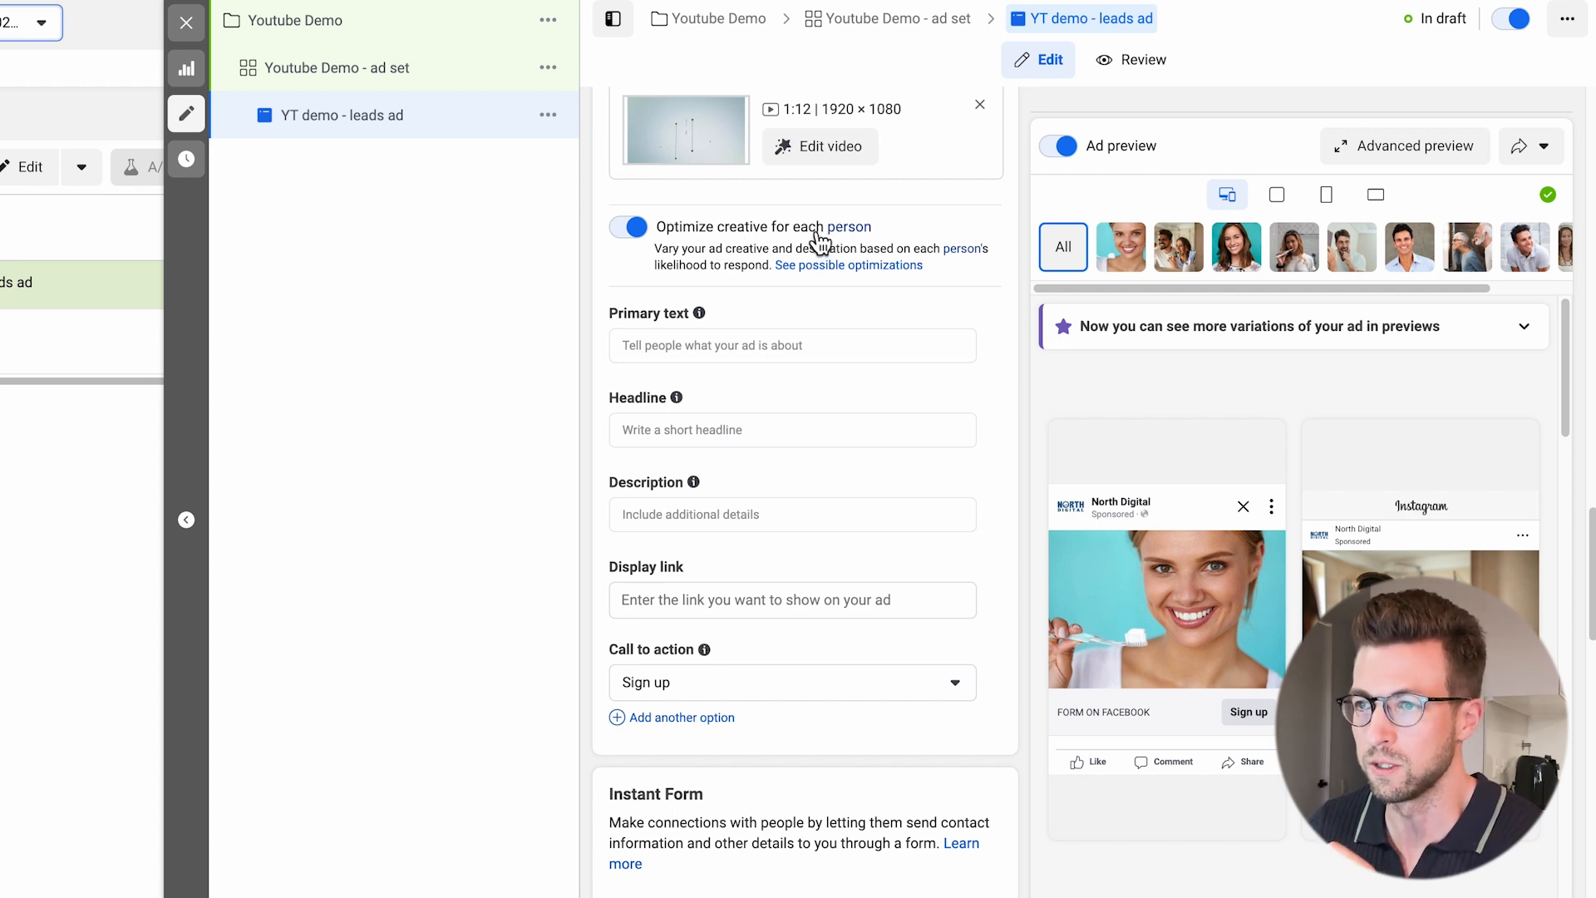
left_click(699, 347)
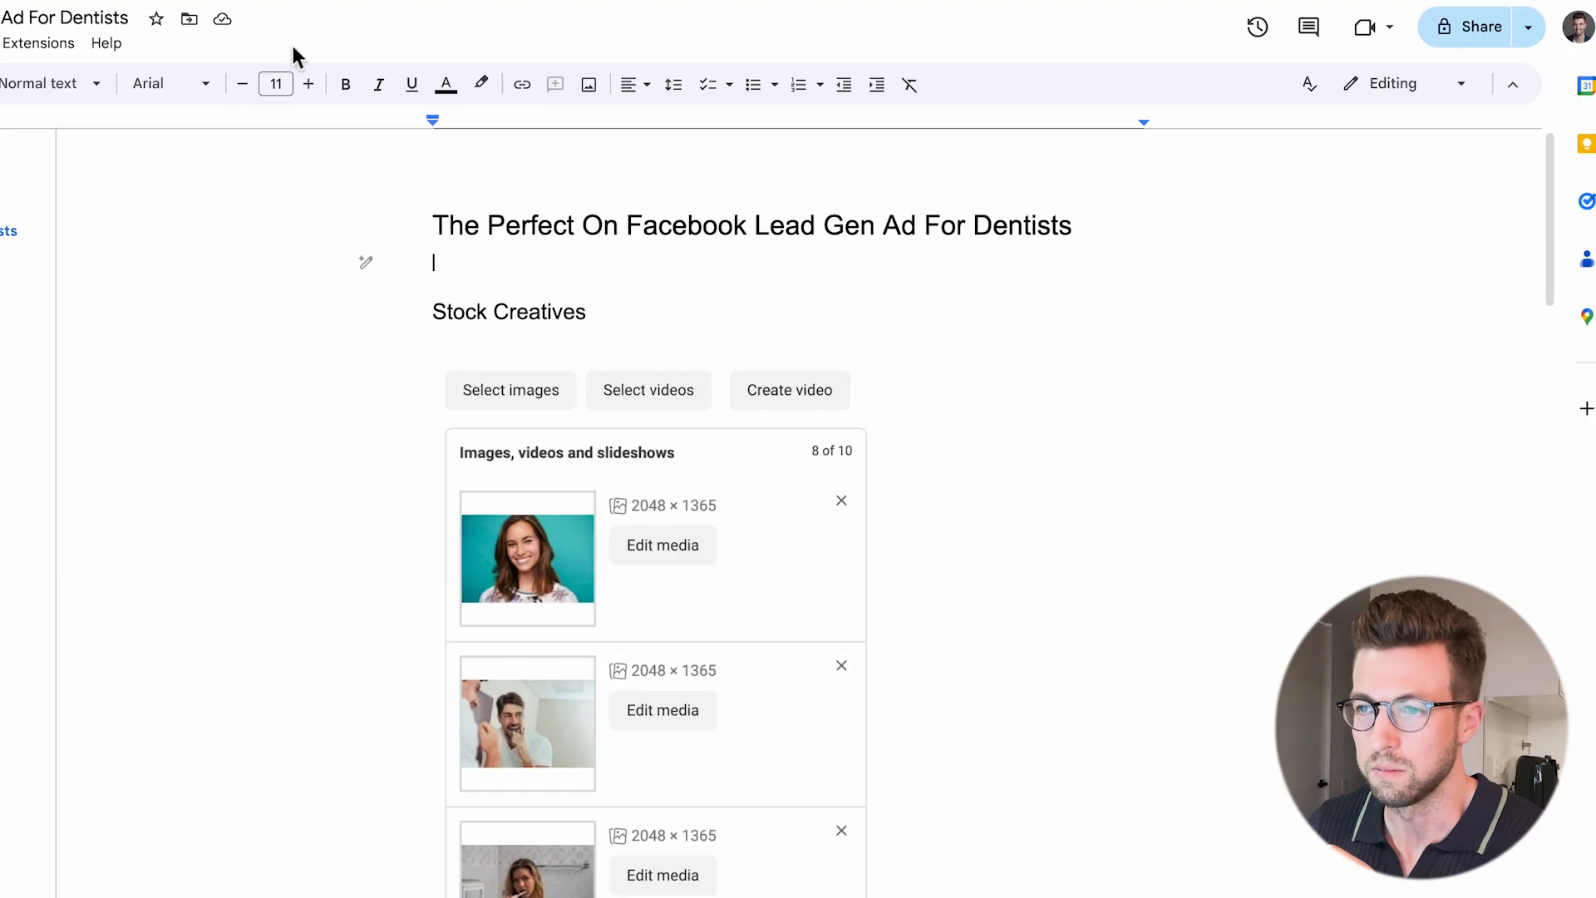
scroll(723, 523, "down", 20)
scroll(723, 524, "up", 3)
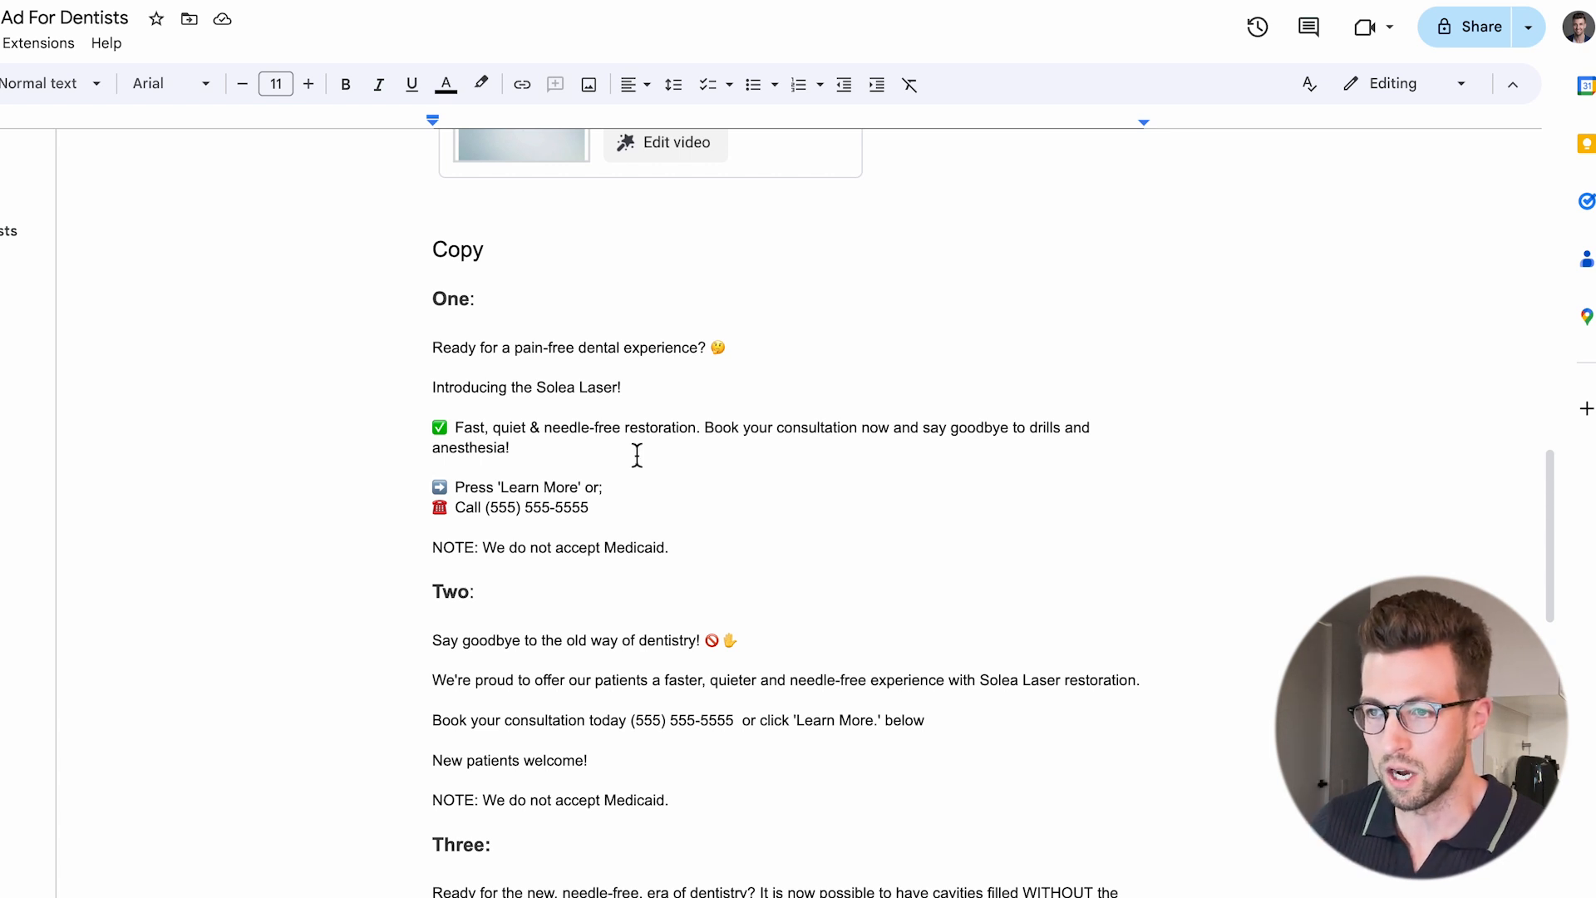
double_click(642, 550)
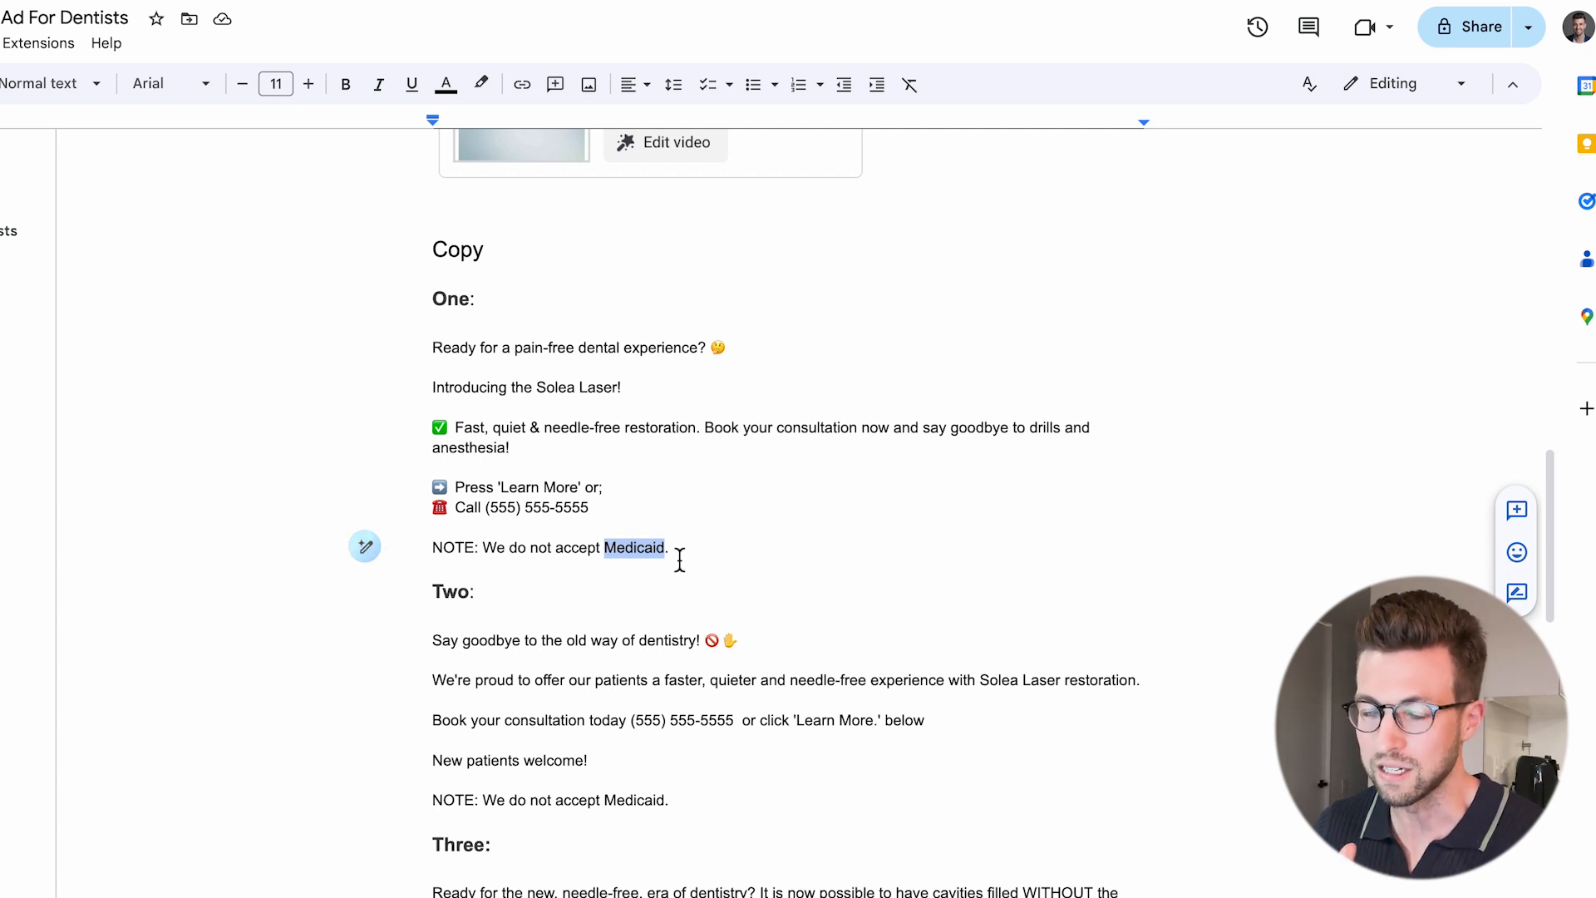
left_click(668, 557)
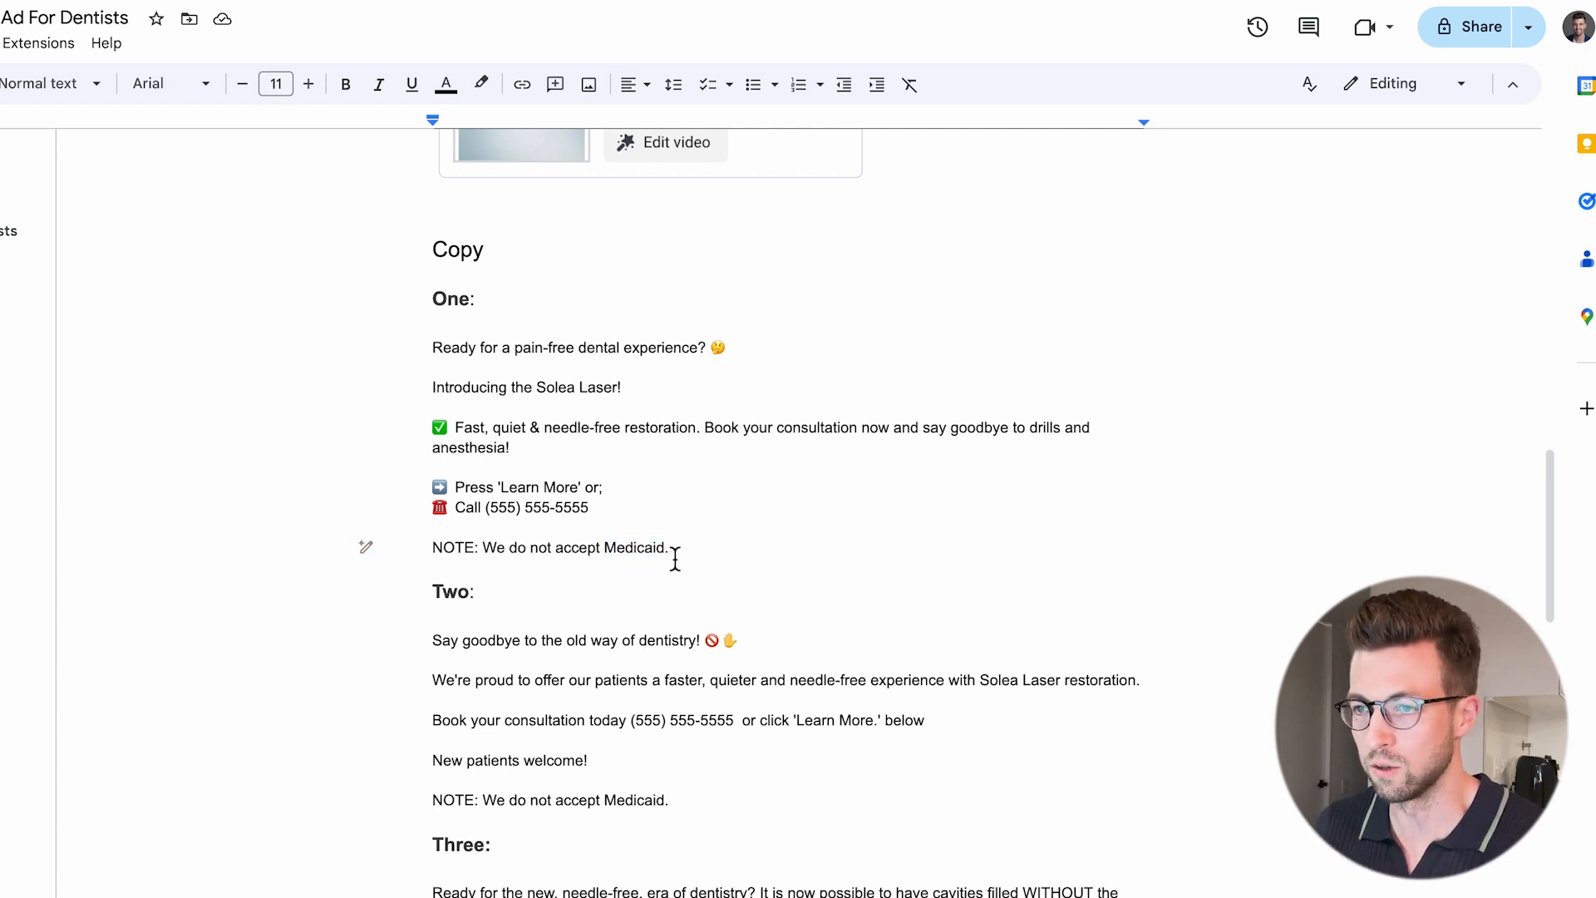
left_click_drag(680, 558, 435, 550)
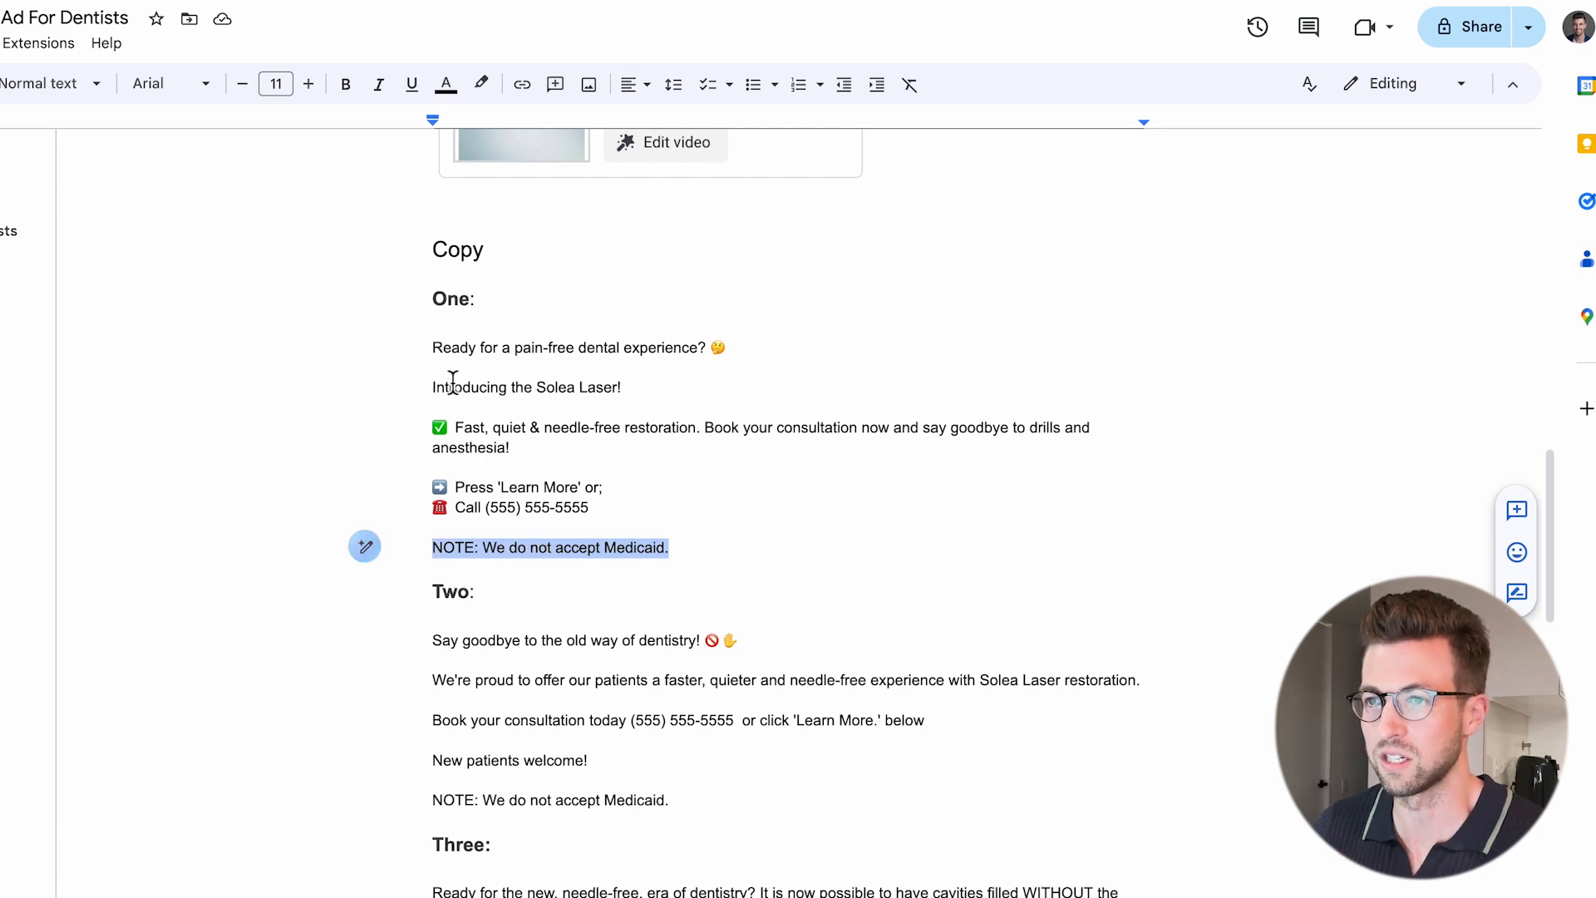
Copy the document's ad copy One to Four into the leads ad in Ads Manager as four primary text options.
left_click_drag(433, 348, 690, 565)
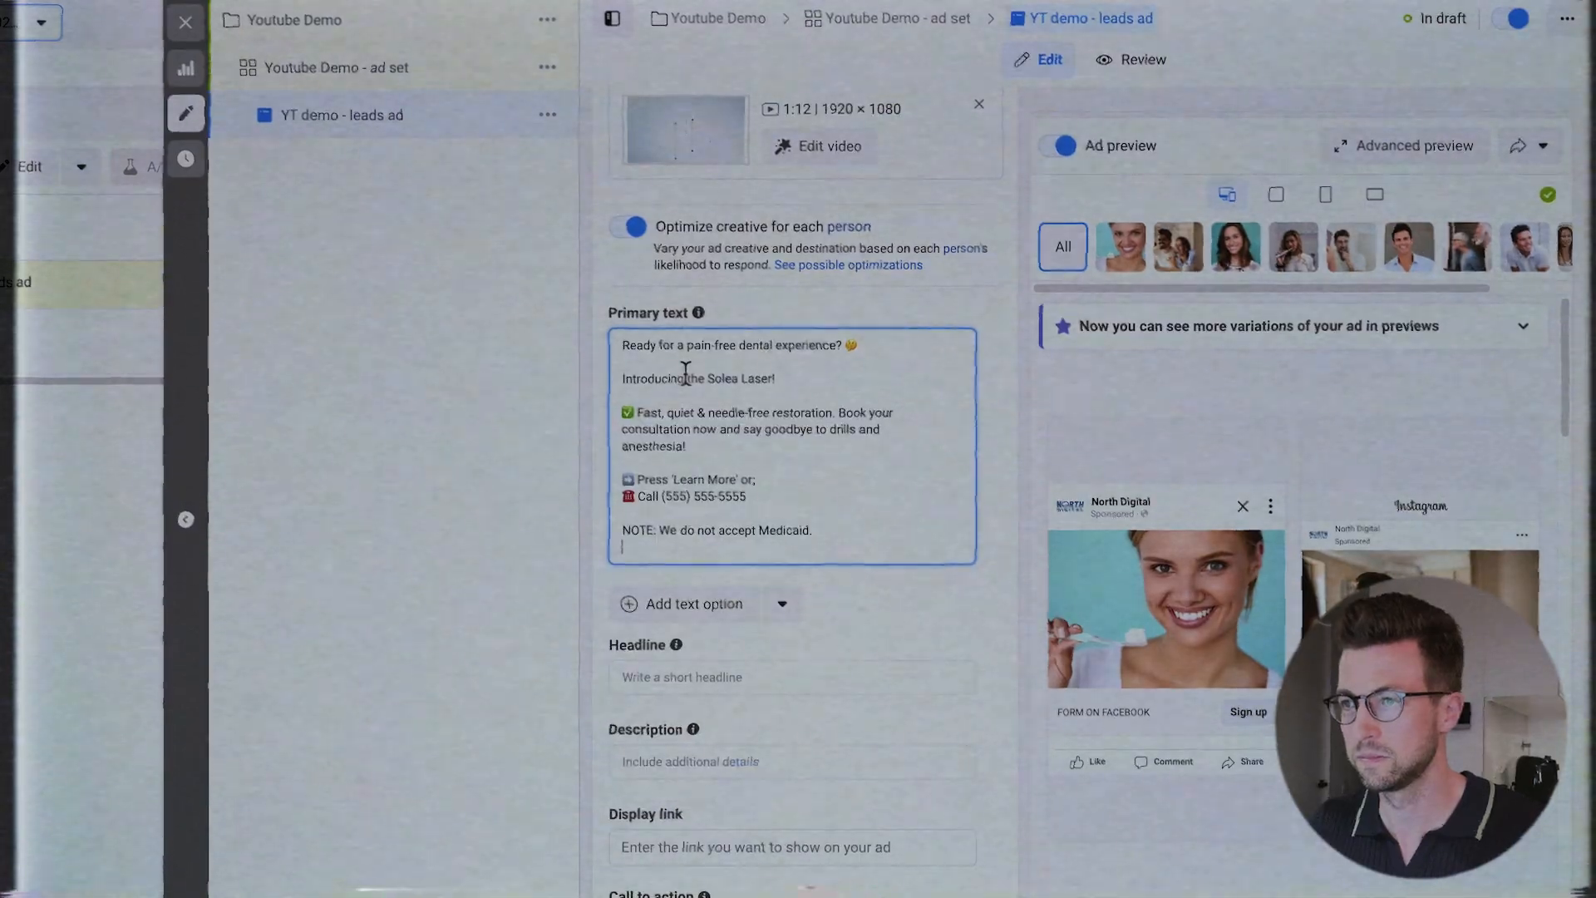
left_click(676, 606)
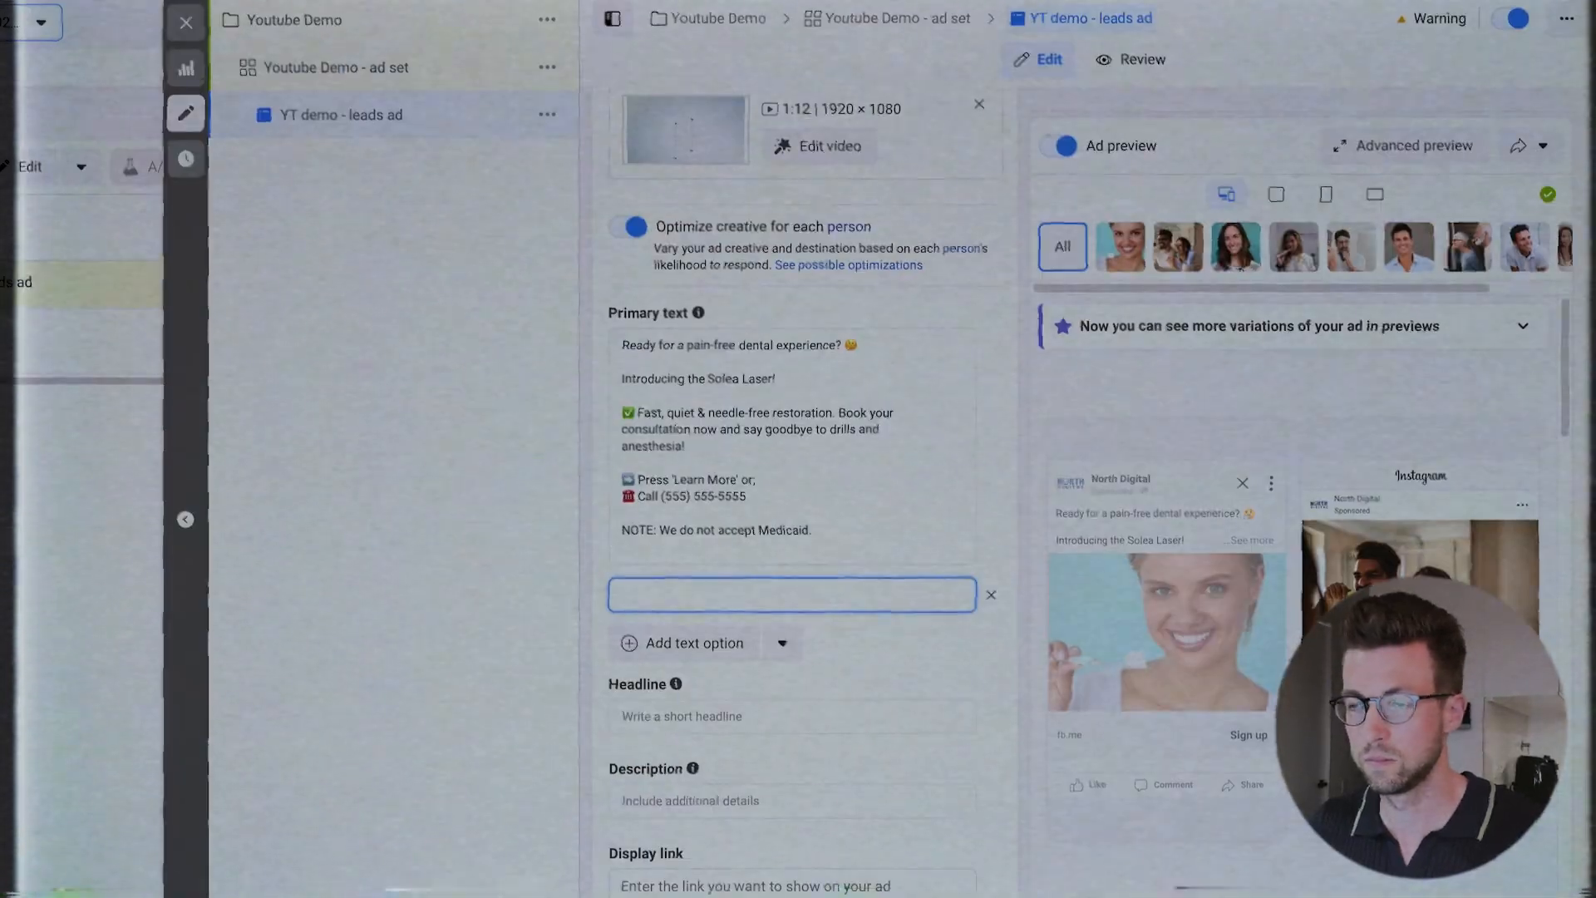
type("Say goodbye to the old way of dentistry! 🚫✋  We're proud to offer our patients a faster, quieter and needle-free experience with Solea Laser restoration.  Book your consultation today (555) 555-5555  or click 'Learn More.' below  New patients welcome!  NOTE: We do not accept Medicaid.")
scroll(716, 748, "down", 2)
left_click(717, 670)
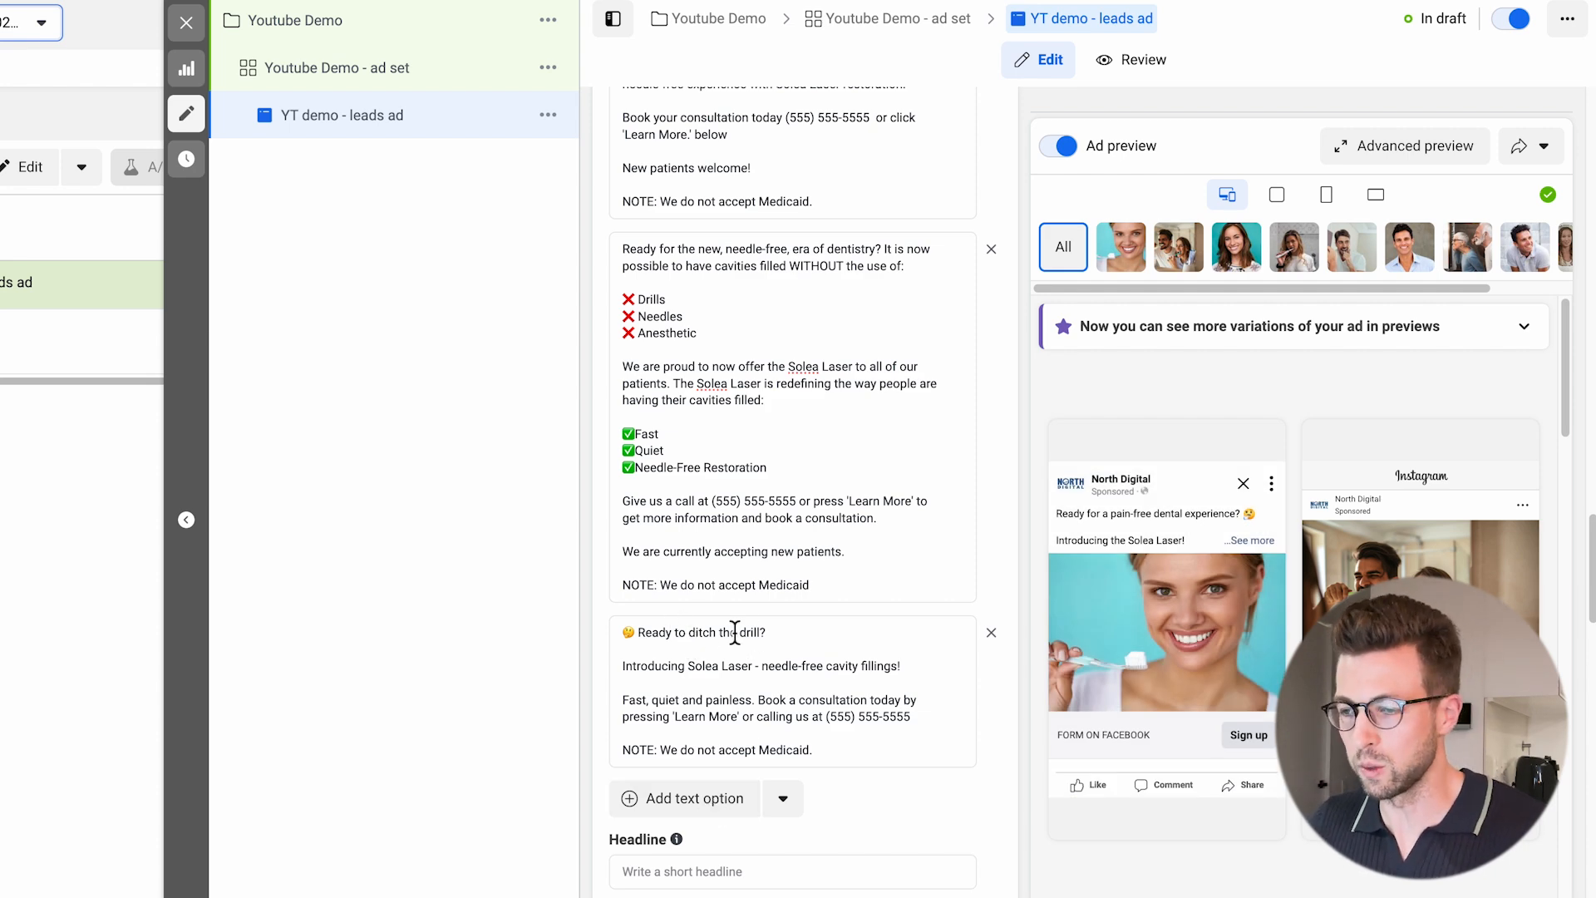
Copy "Ditch the Drill: Welcome to Quiet, Needle-Free Cavity Treatment!" from the Google Docs document into the ad's first headline.
scroll(764, 624, "down", 3)
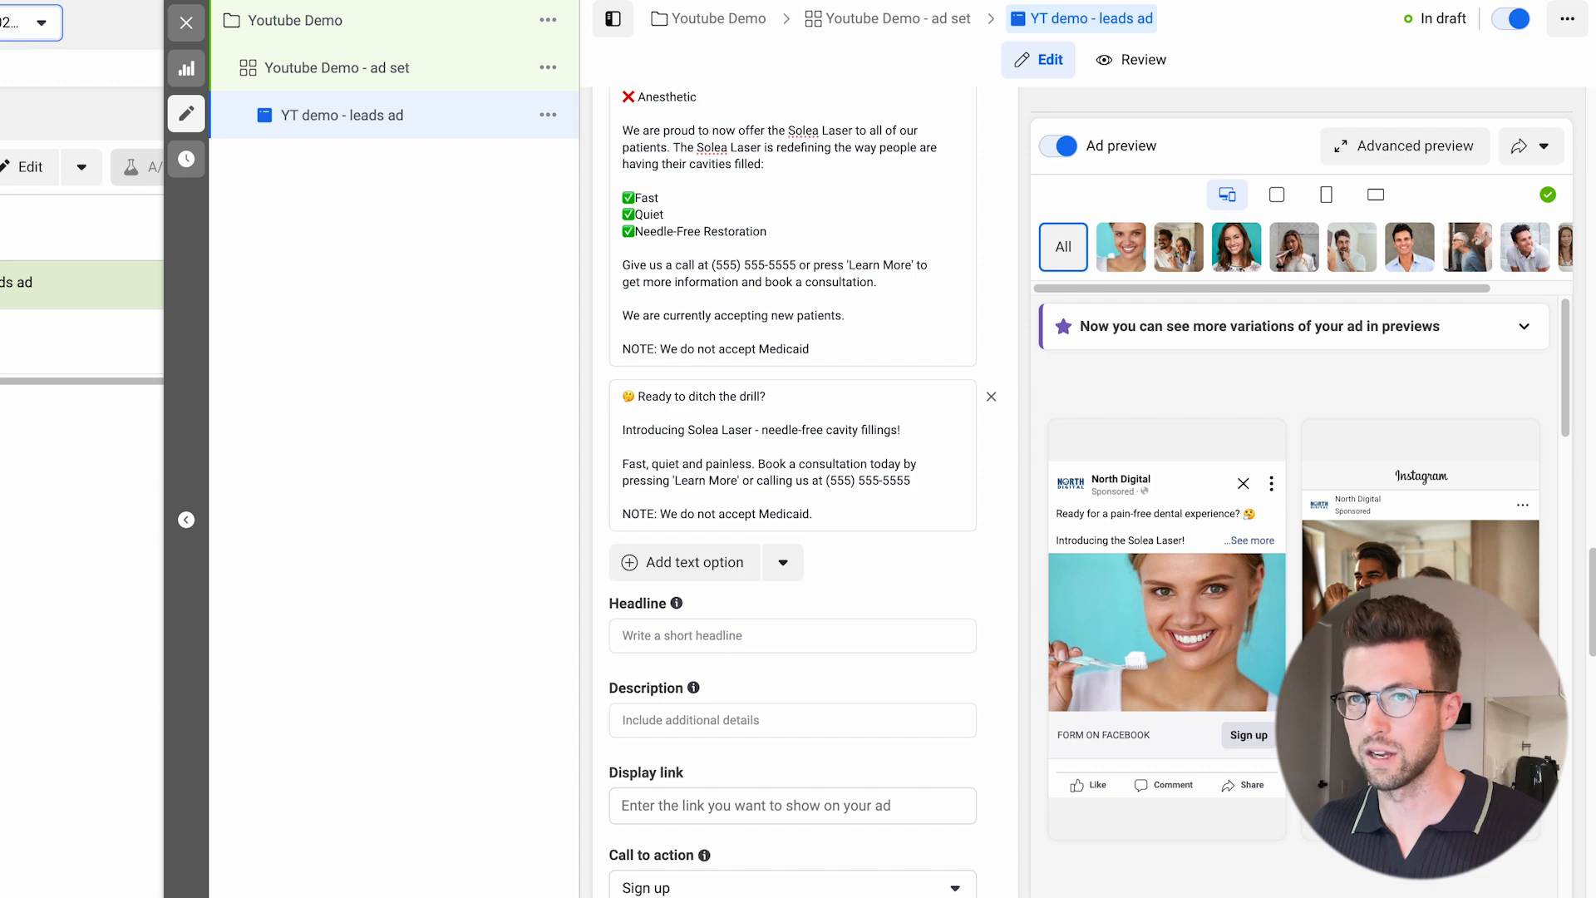
key("ctrl+Tab")
scroll(463, 563, "down", 2)
left_click_drag(931, 544, 482, 548)
key("ctrl+c")
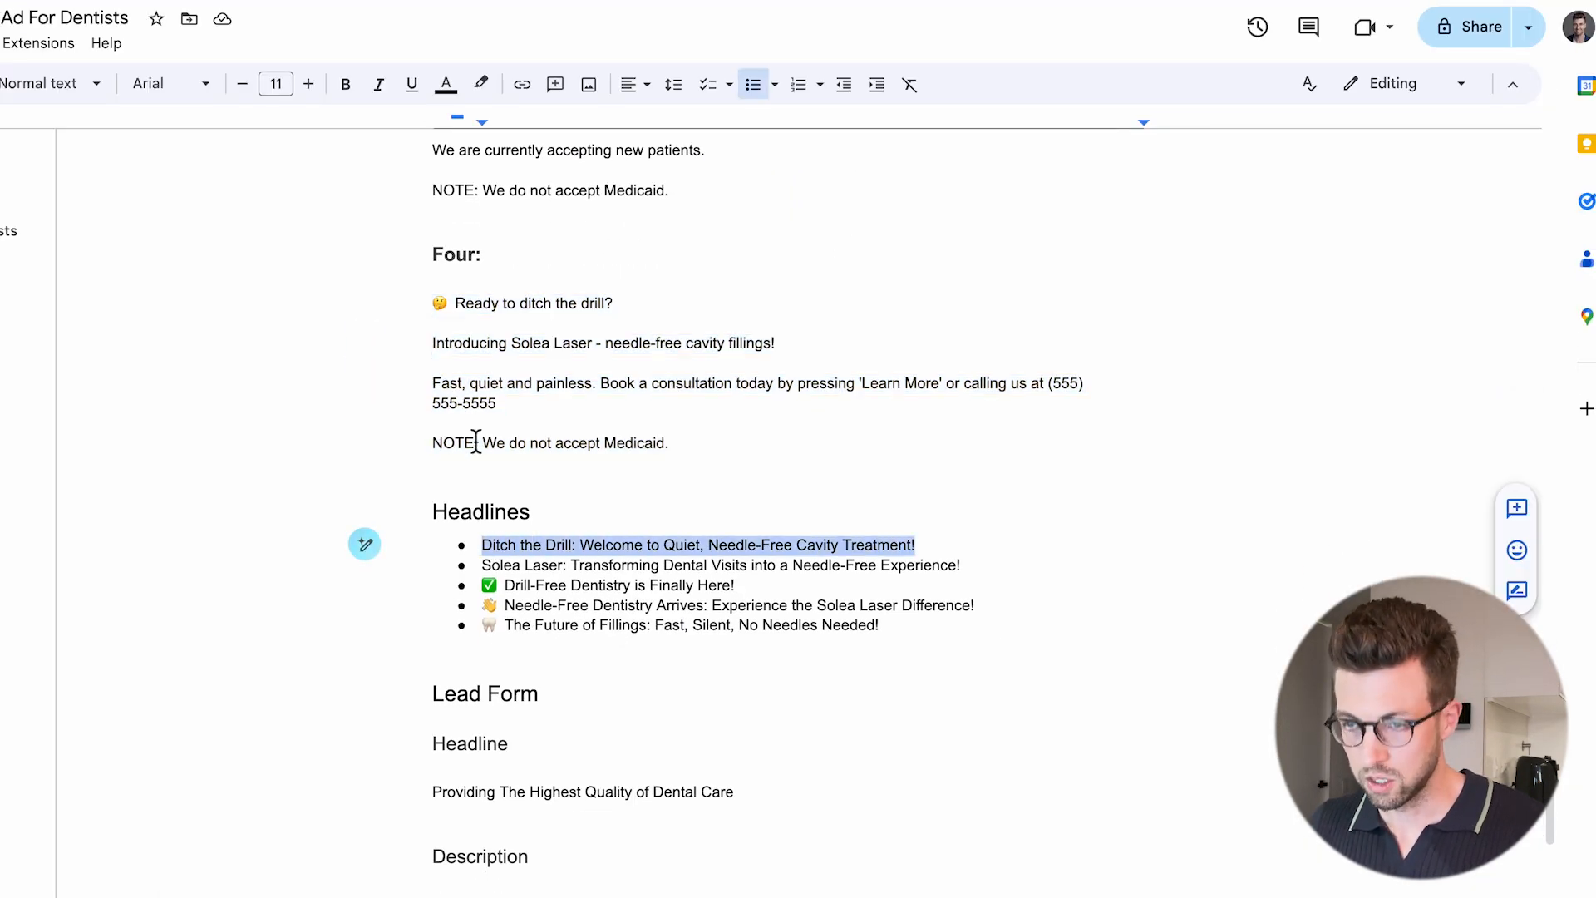
key("ctrl+shift+Tab")
left_click(640, 635)
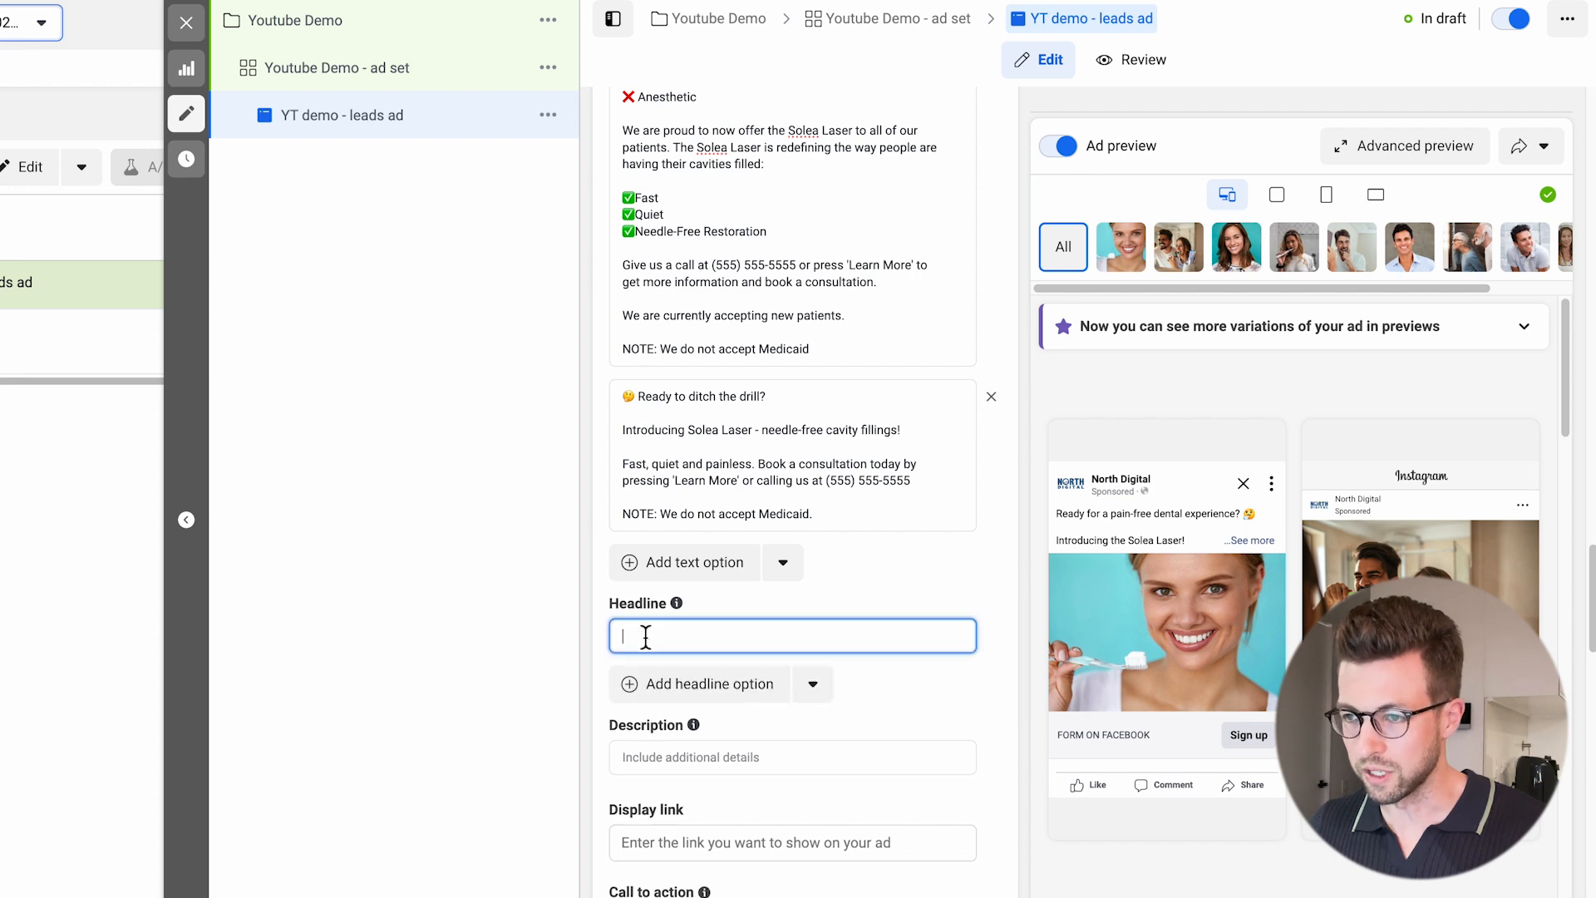
key("ctrl+v")
Add a second headline option with the document's "Solea Laser: Transforming Dental Visits into a Needle-Free Experience!".
left_click(686, 702)
key("ctrl+Tab")
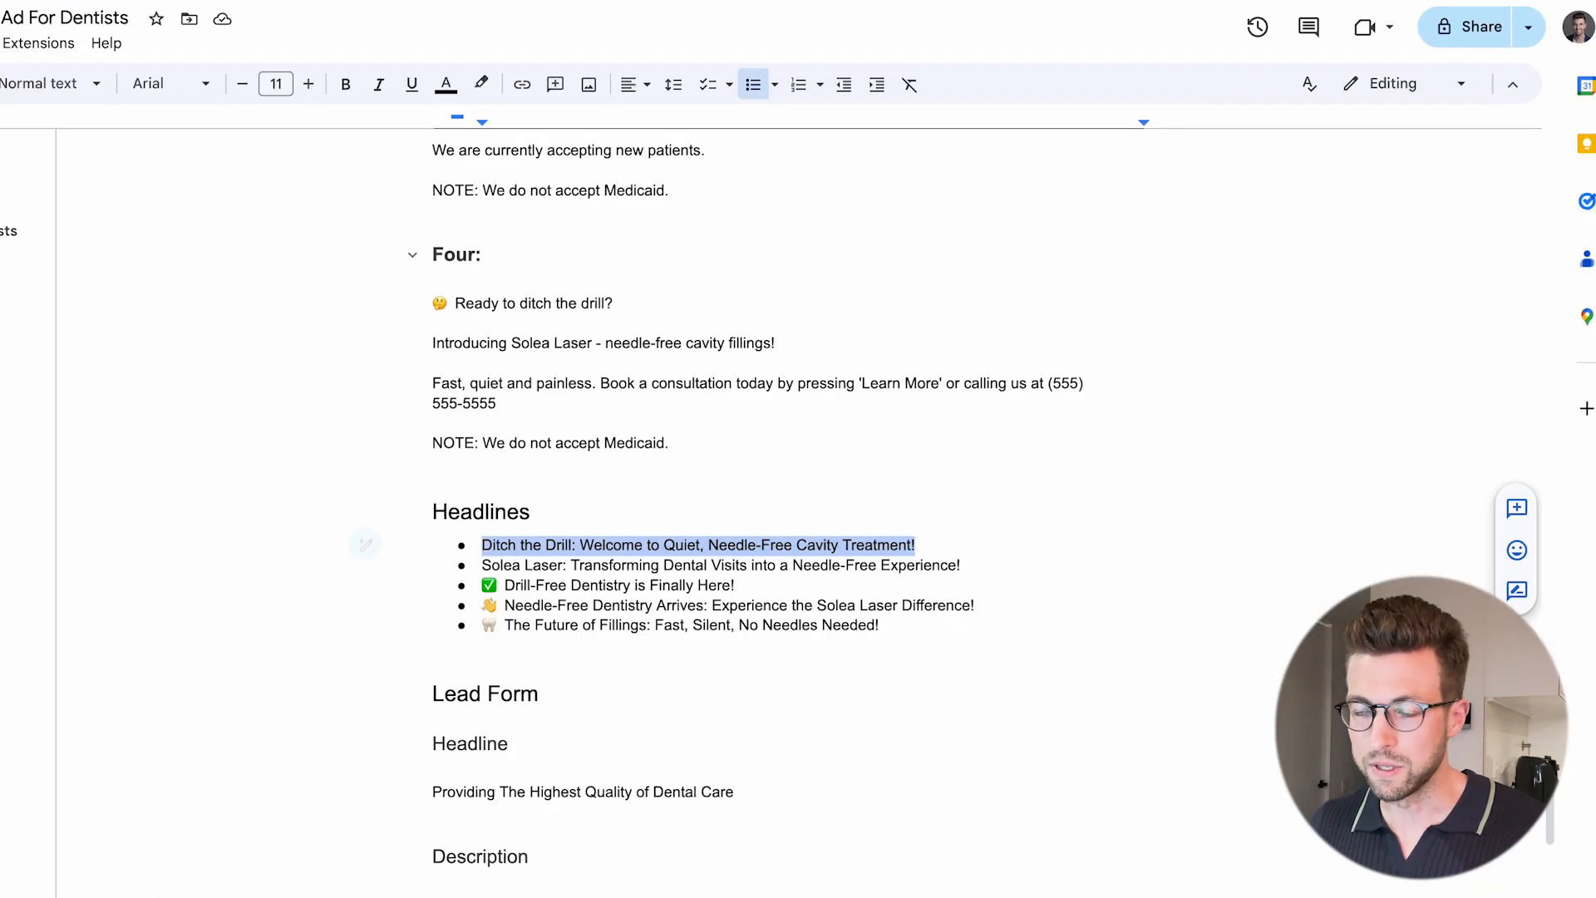
left_click_drag(962, 566, 485, 574)
key("ctrl+c")
key("ctrl+Tab")
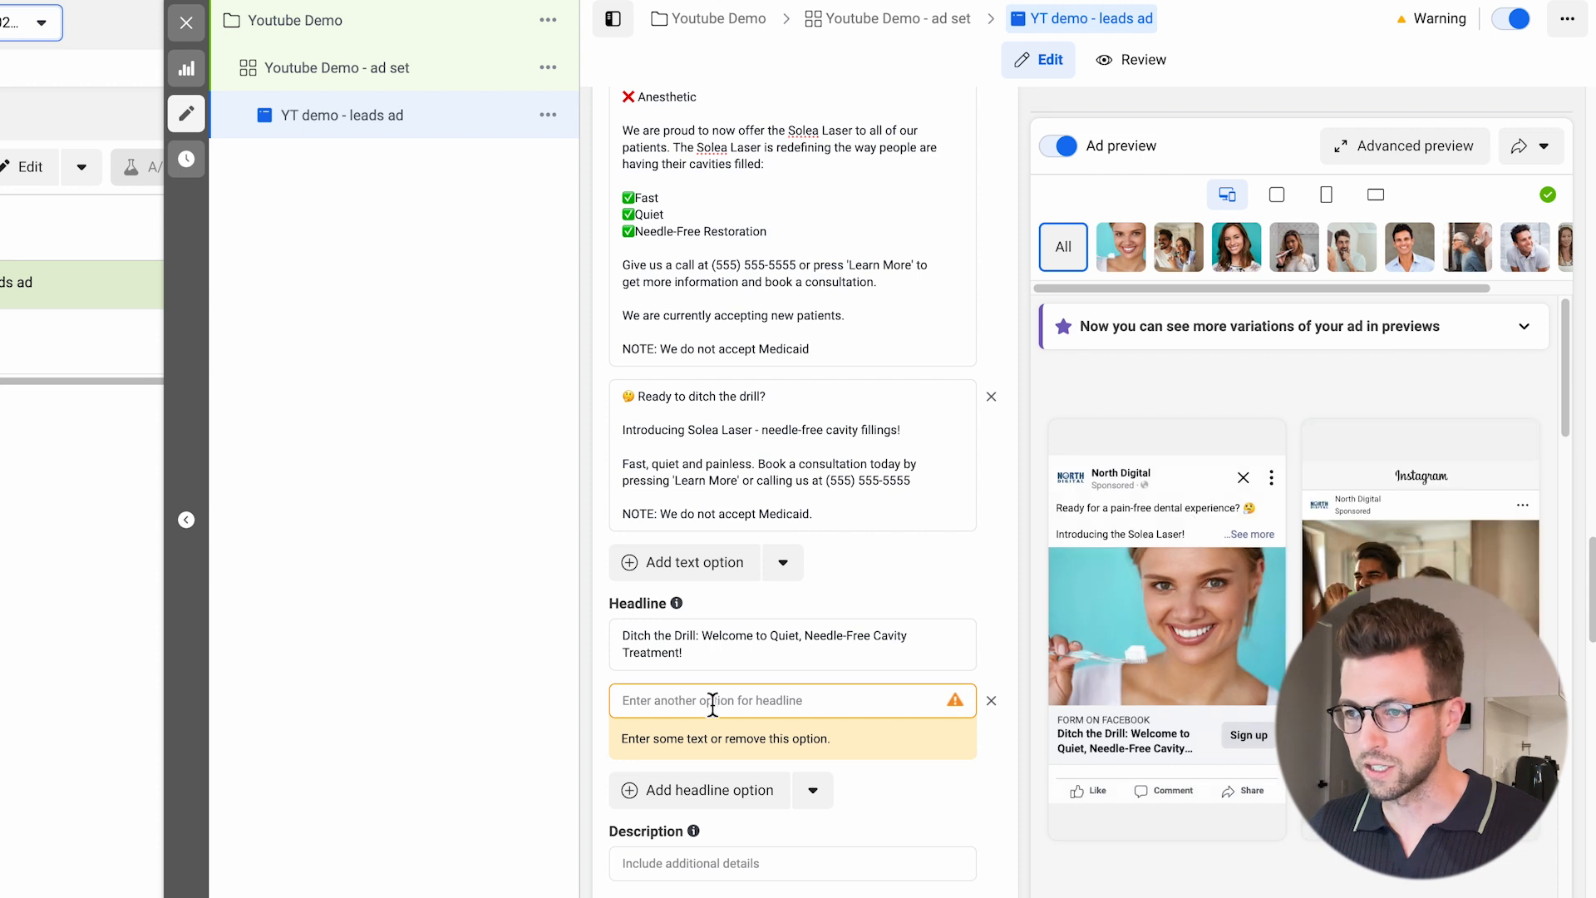
left_click(712, 701)
key("ctrl+v")
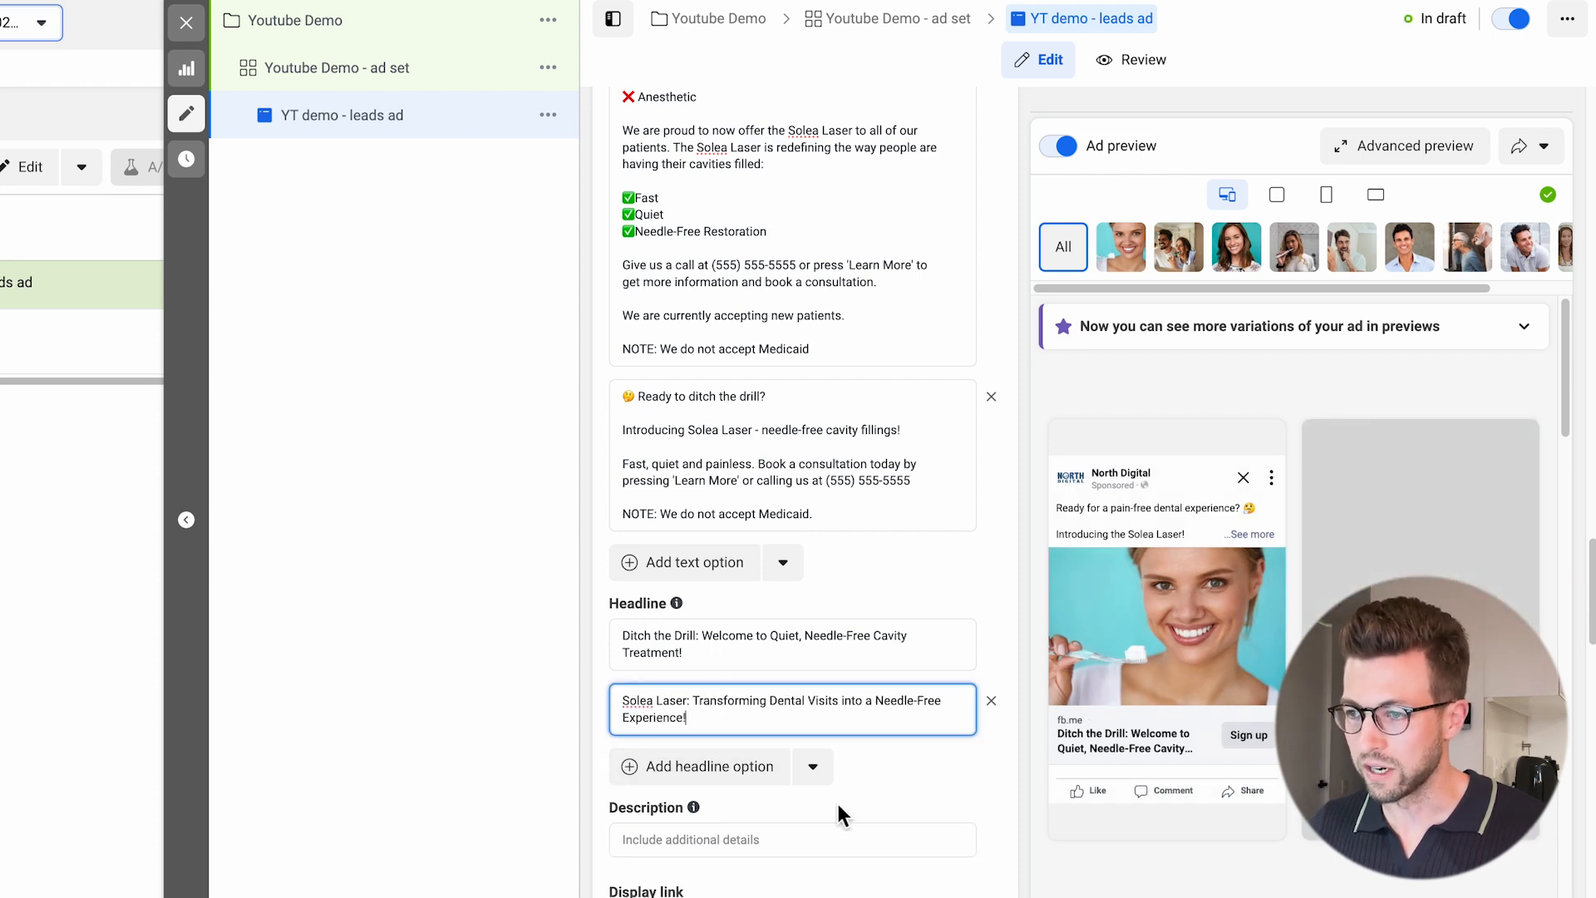
Add a third headline option with the document's "✅ Drill-Free Dentistry is Finally Here!".
left_click(761, 773)
key("ctrl+Tab")
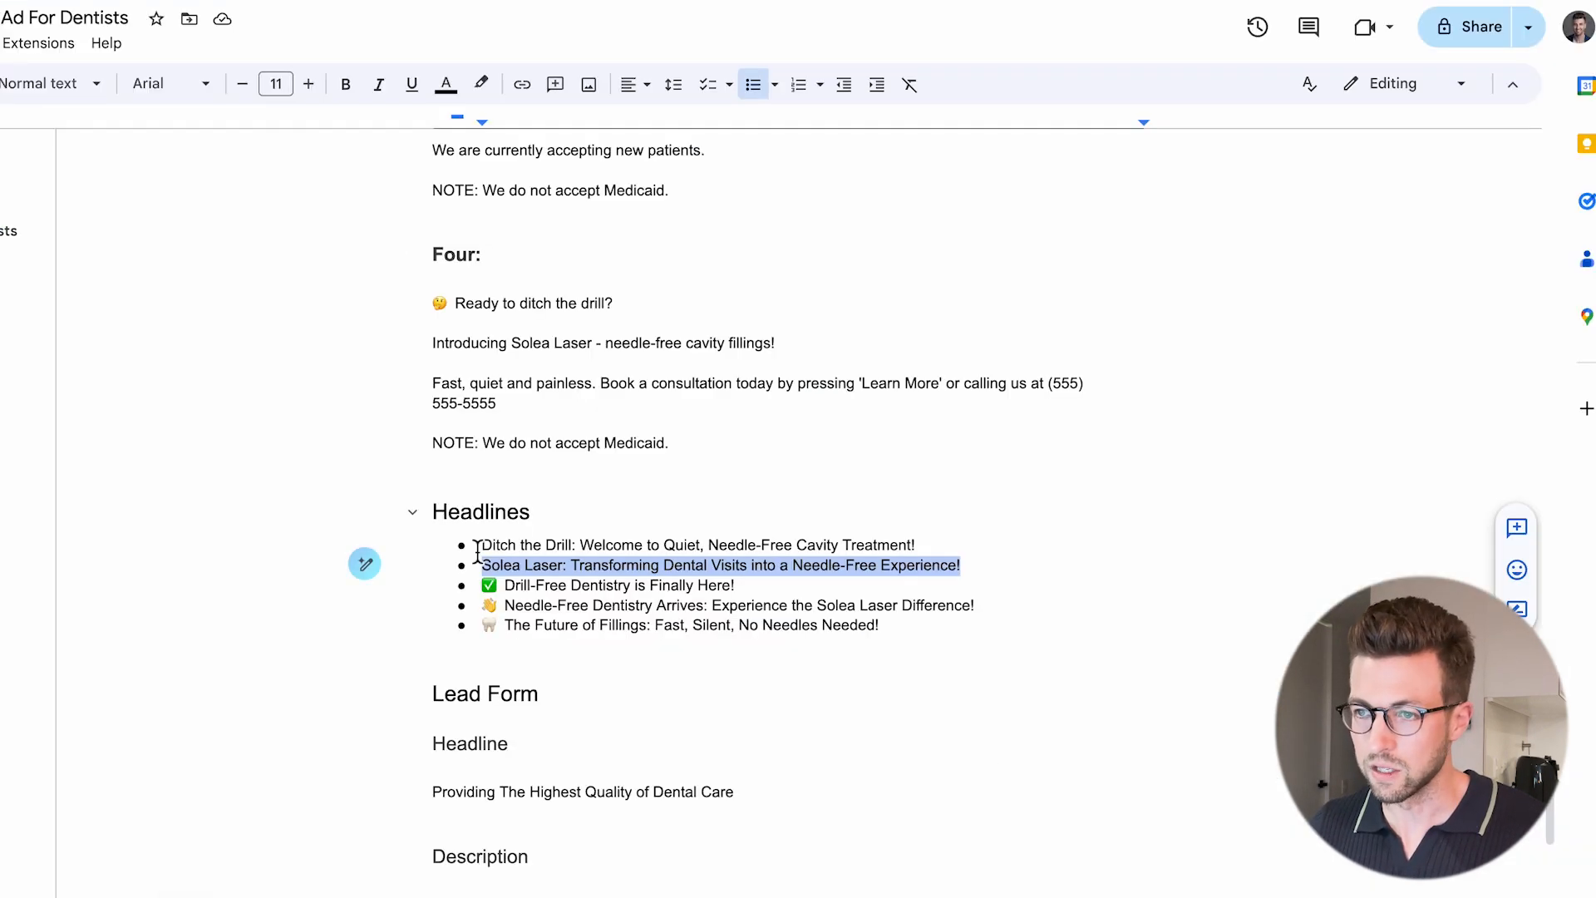
left_click_drag(737, 585, 492, 584)
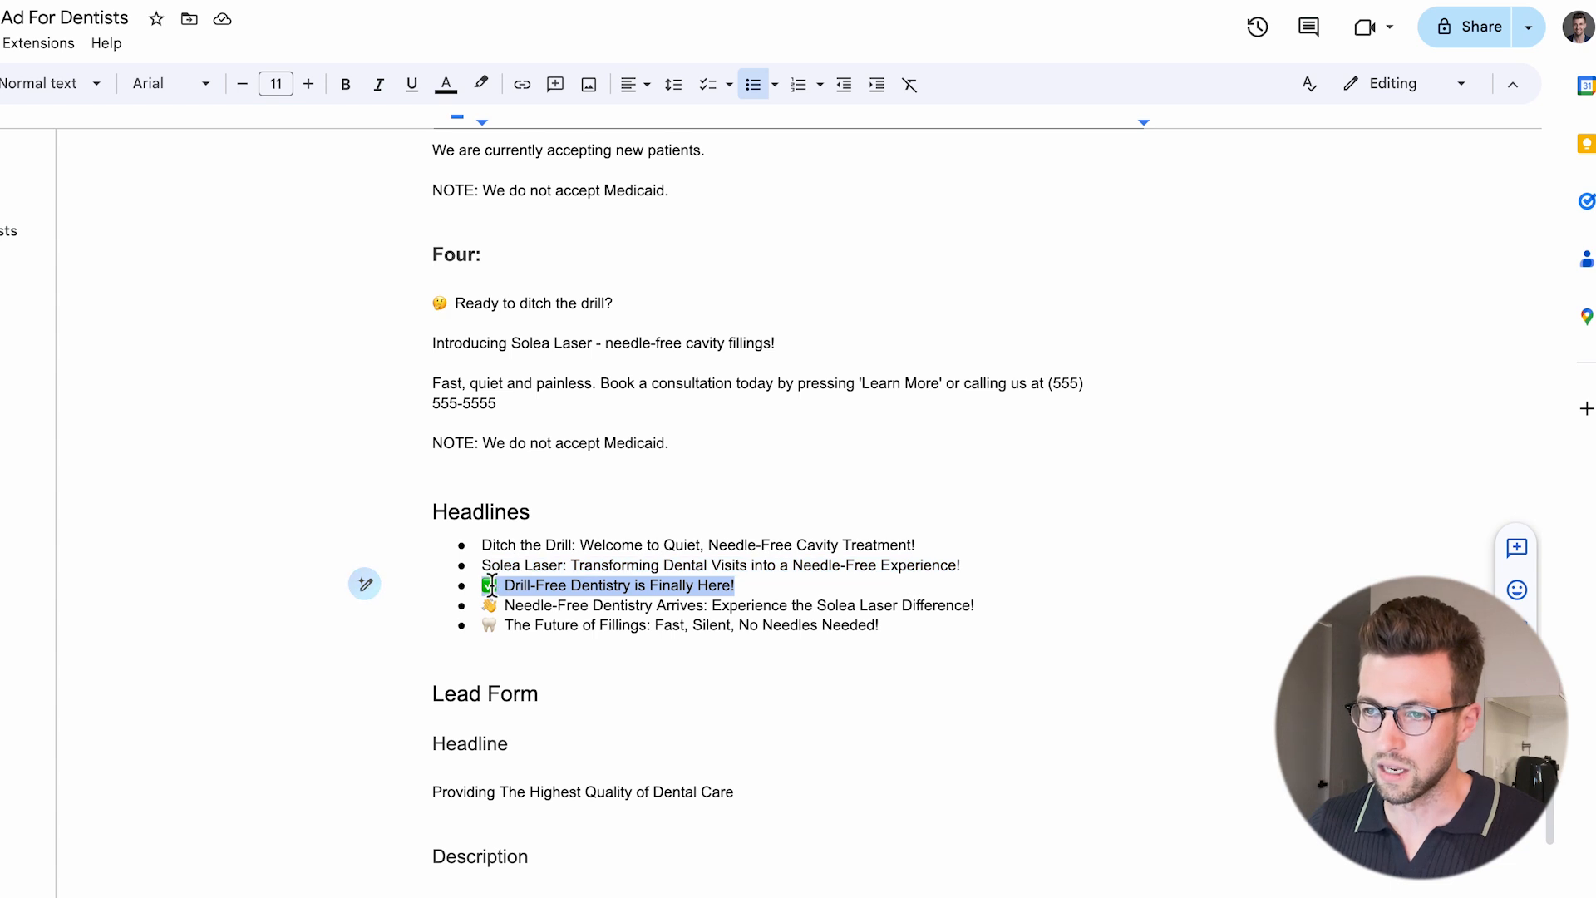
key("ctrl+c")
key("ctrl+Tab")
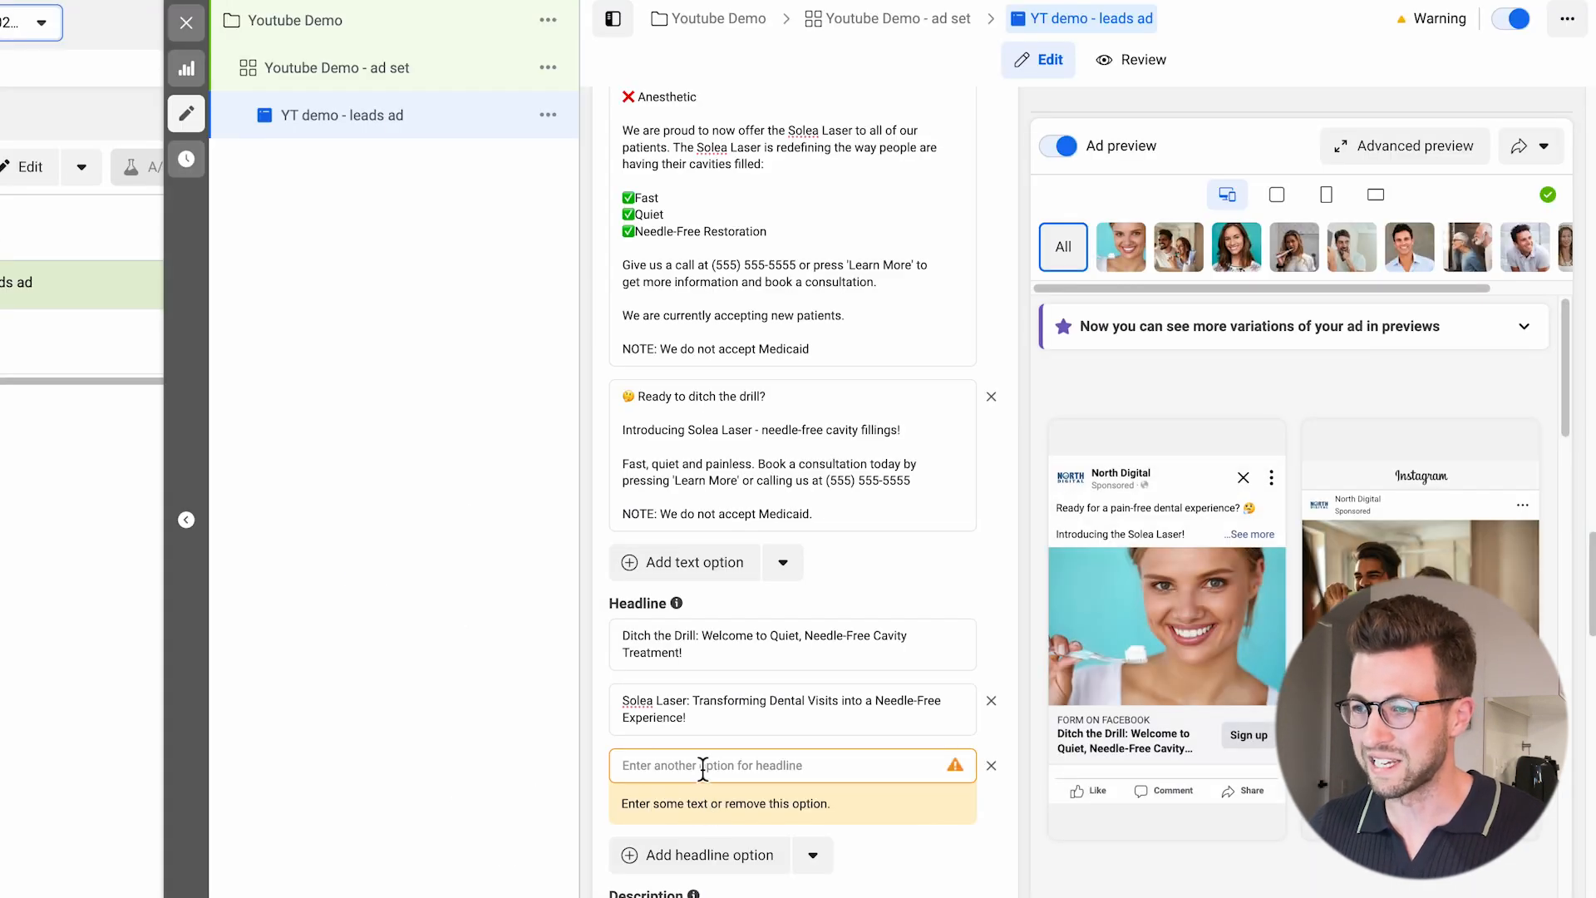
left_click(703, 765)
key("ctrl+v")
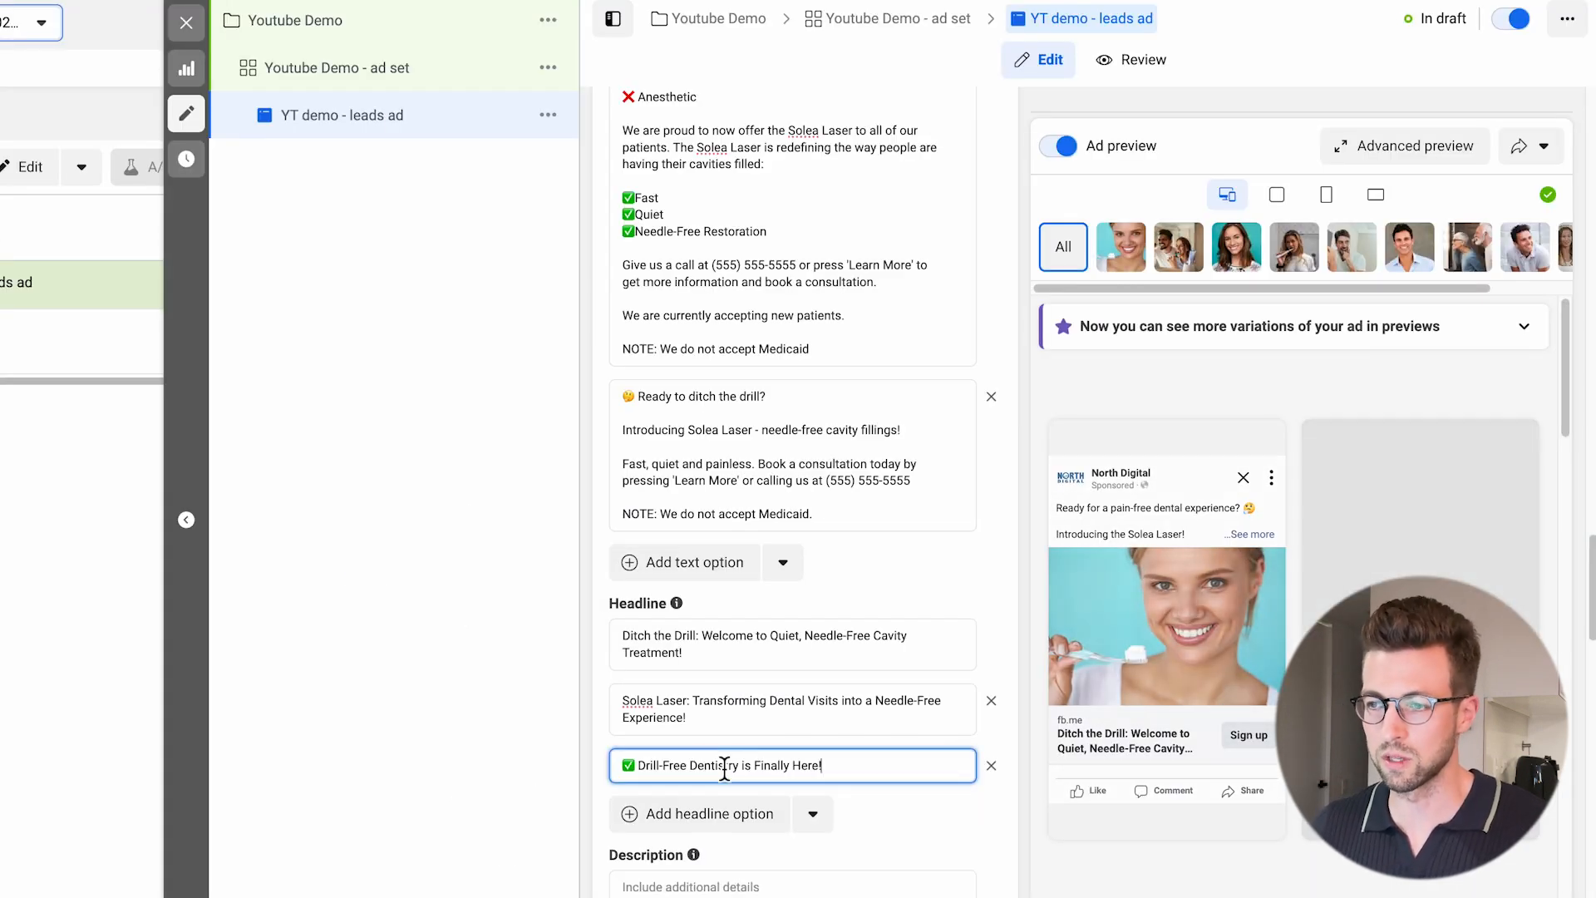
Add a fourth headline option with the document's "👋 Needle-Free Dentistry Arrives: Experience the Solea Laser Difference!".
left_click(729, 831)
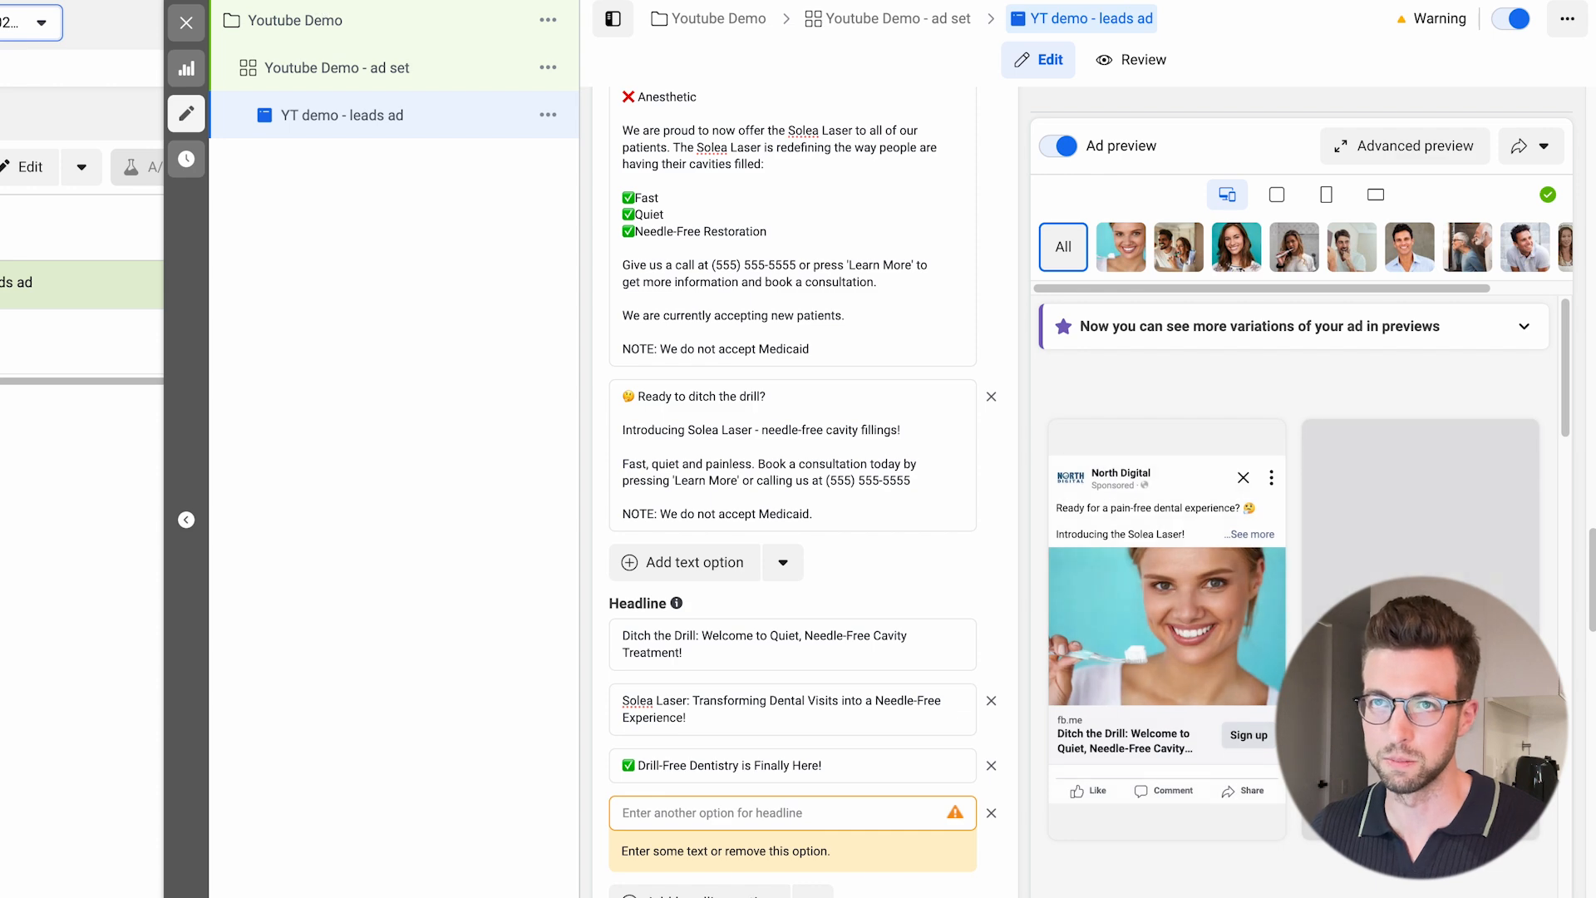
key("ctrl+shift+Tab")
scroll(887, 587, "down", 1)
left_click_drag(977, 575, 482, 575)
key("ctrl+Tab")
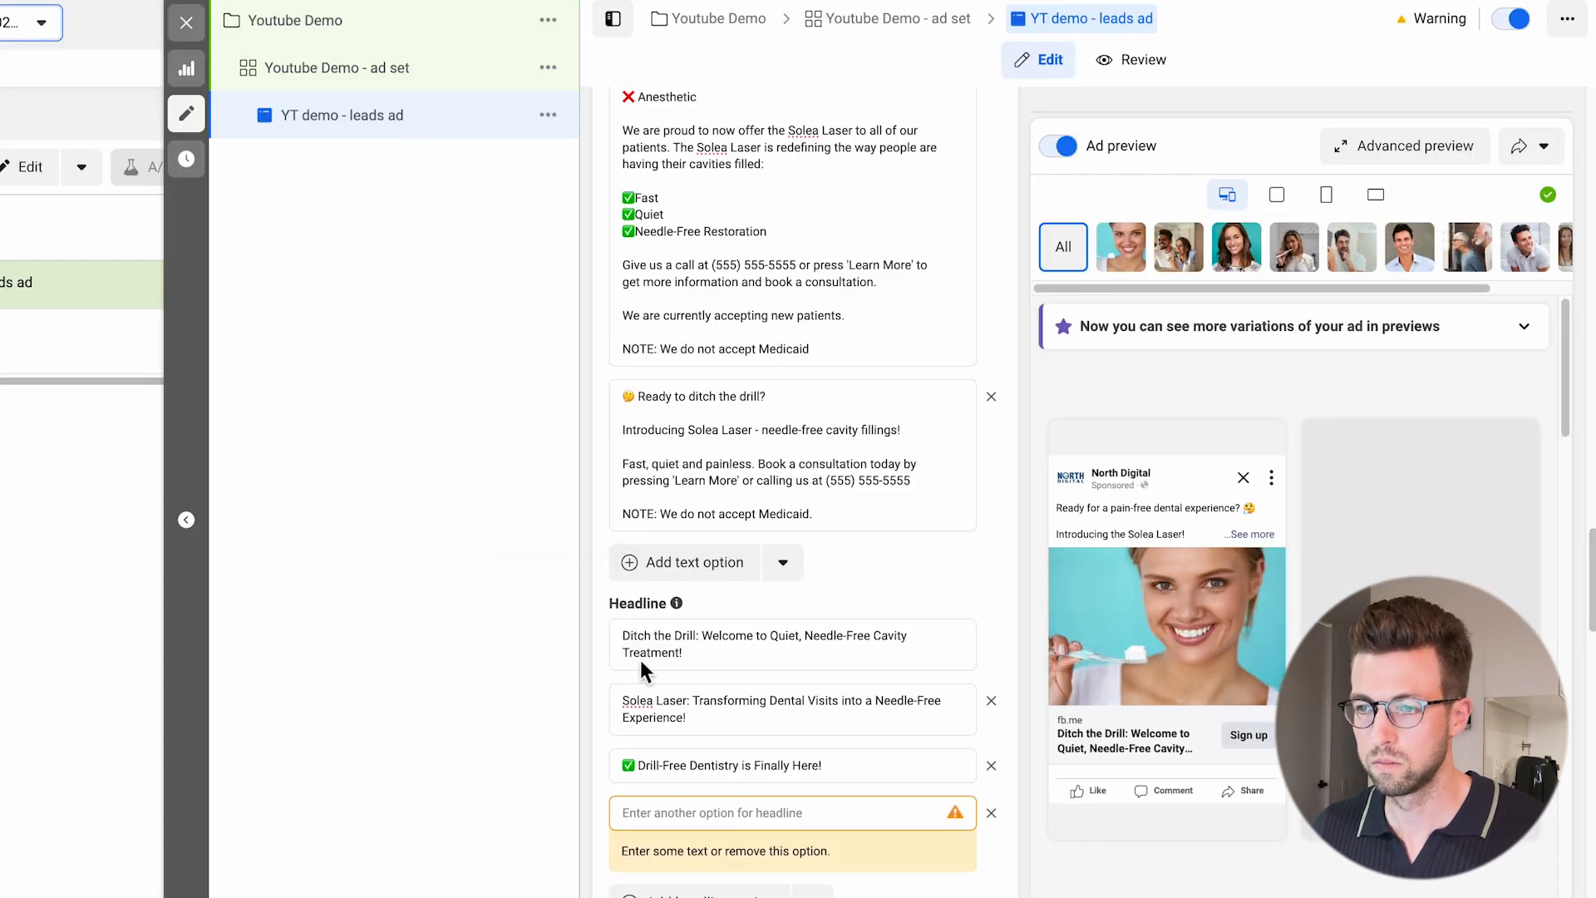
left_click(659, 813)
key("ctrl+v")
Add a fifth headline option with the document's "🦷 The Future of Fillings: Fast, Silent, No Needles Needed!".
scroll(695, 557, "down", 4)
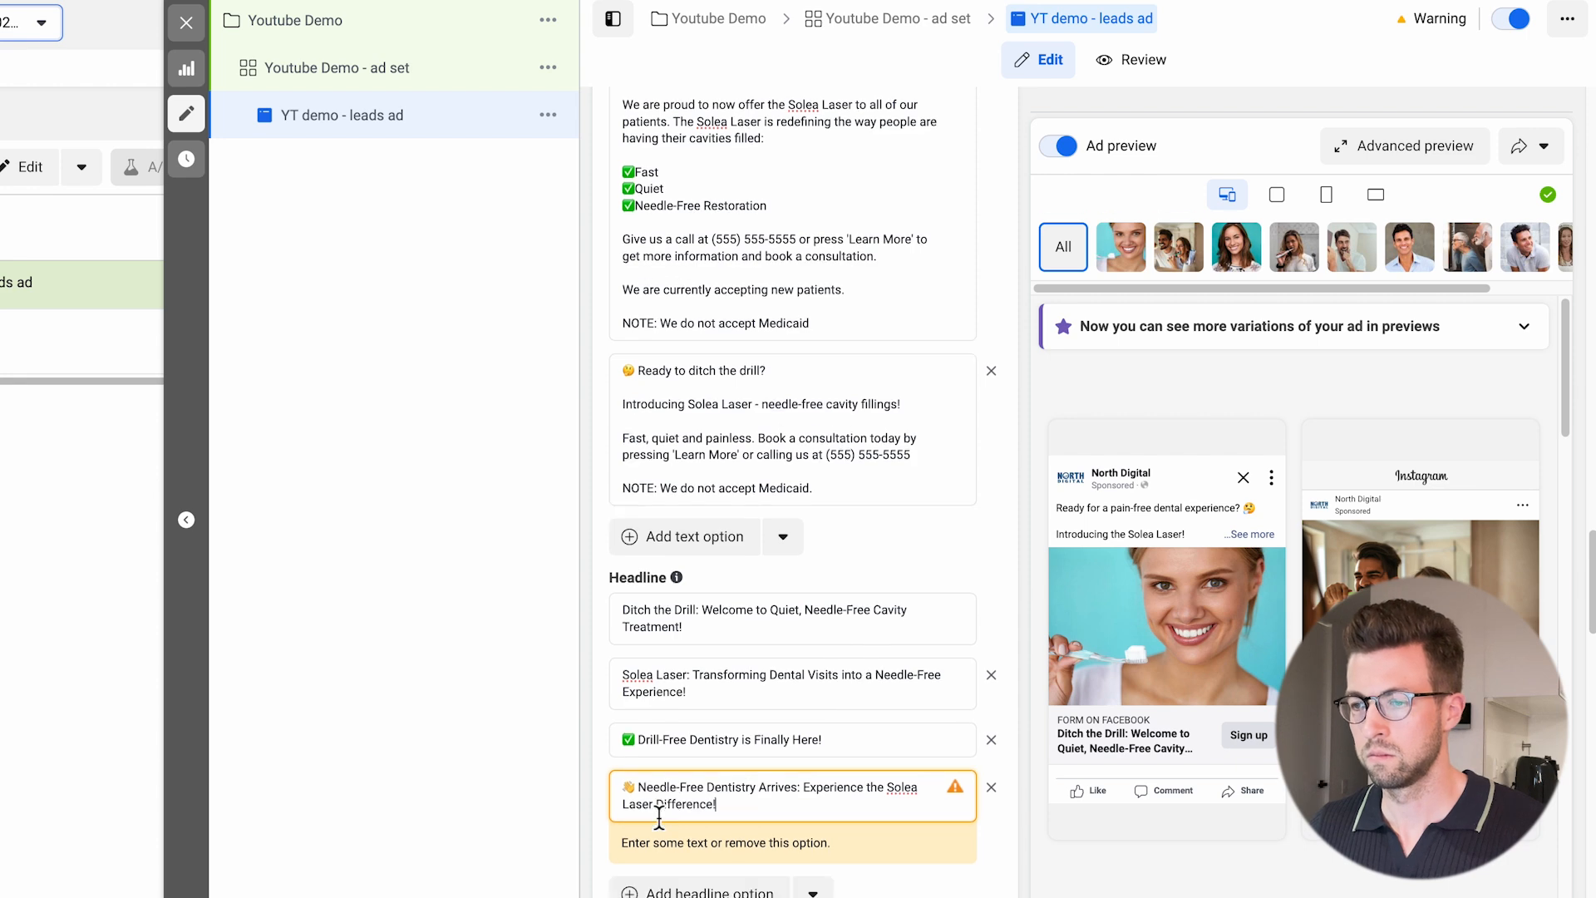
left_click(703, 589)
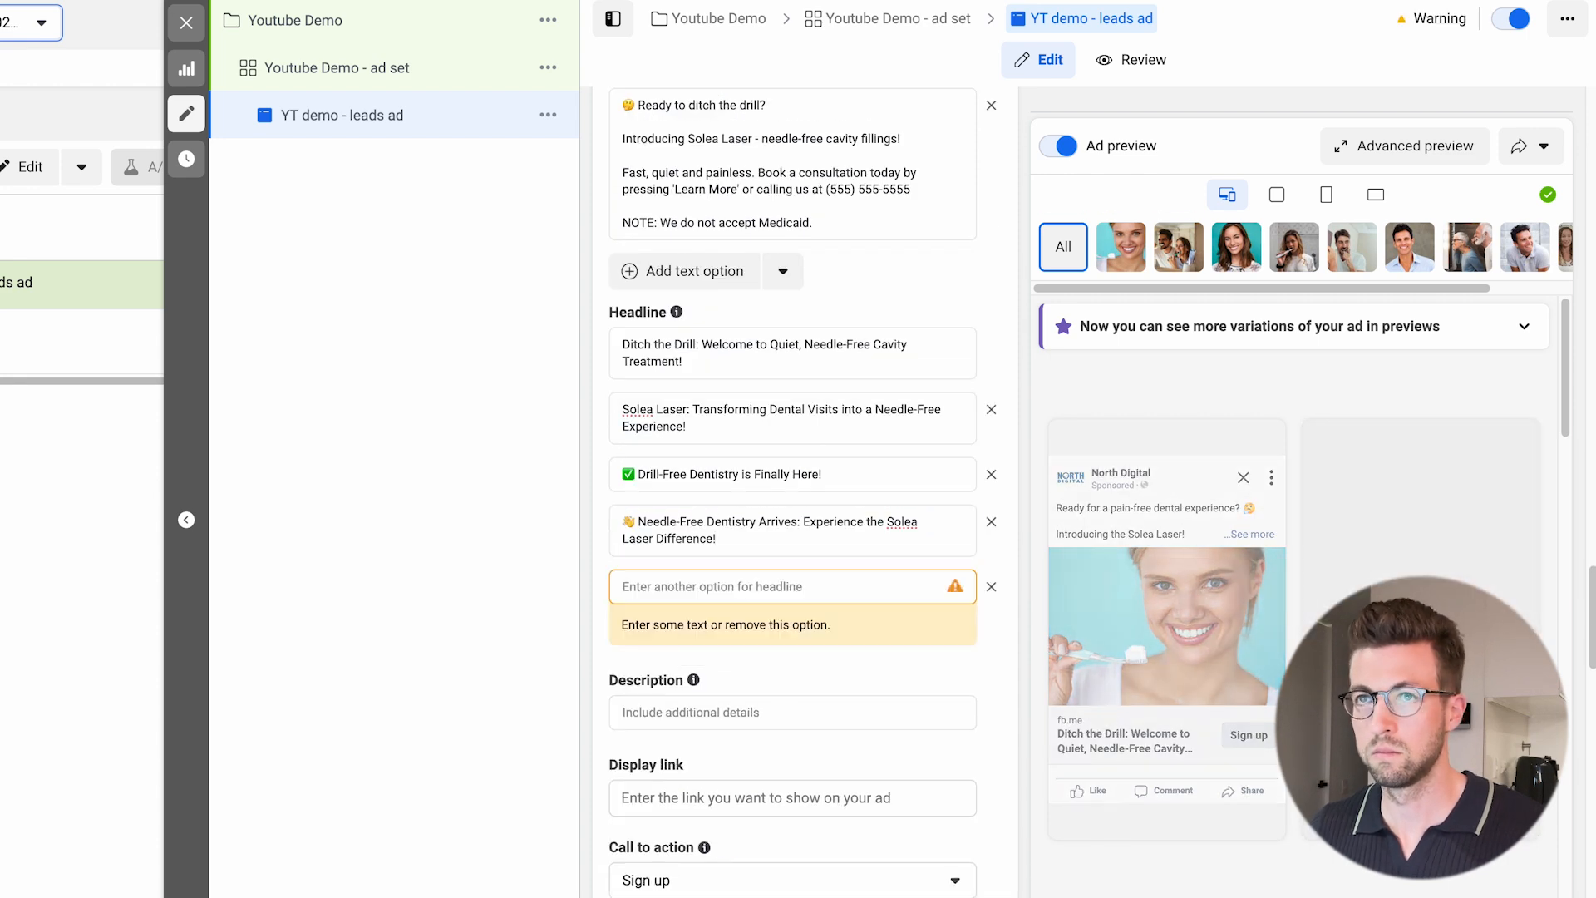
key("ctrl+Tab")
left_click_drag(890, 599, 492, 600)
key("ctrl+c")
key("ctrl+Tab")
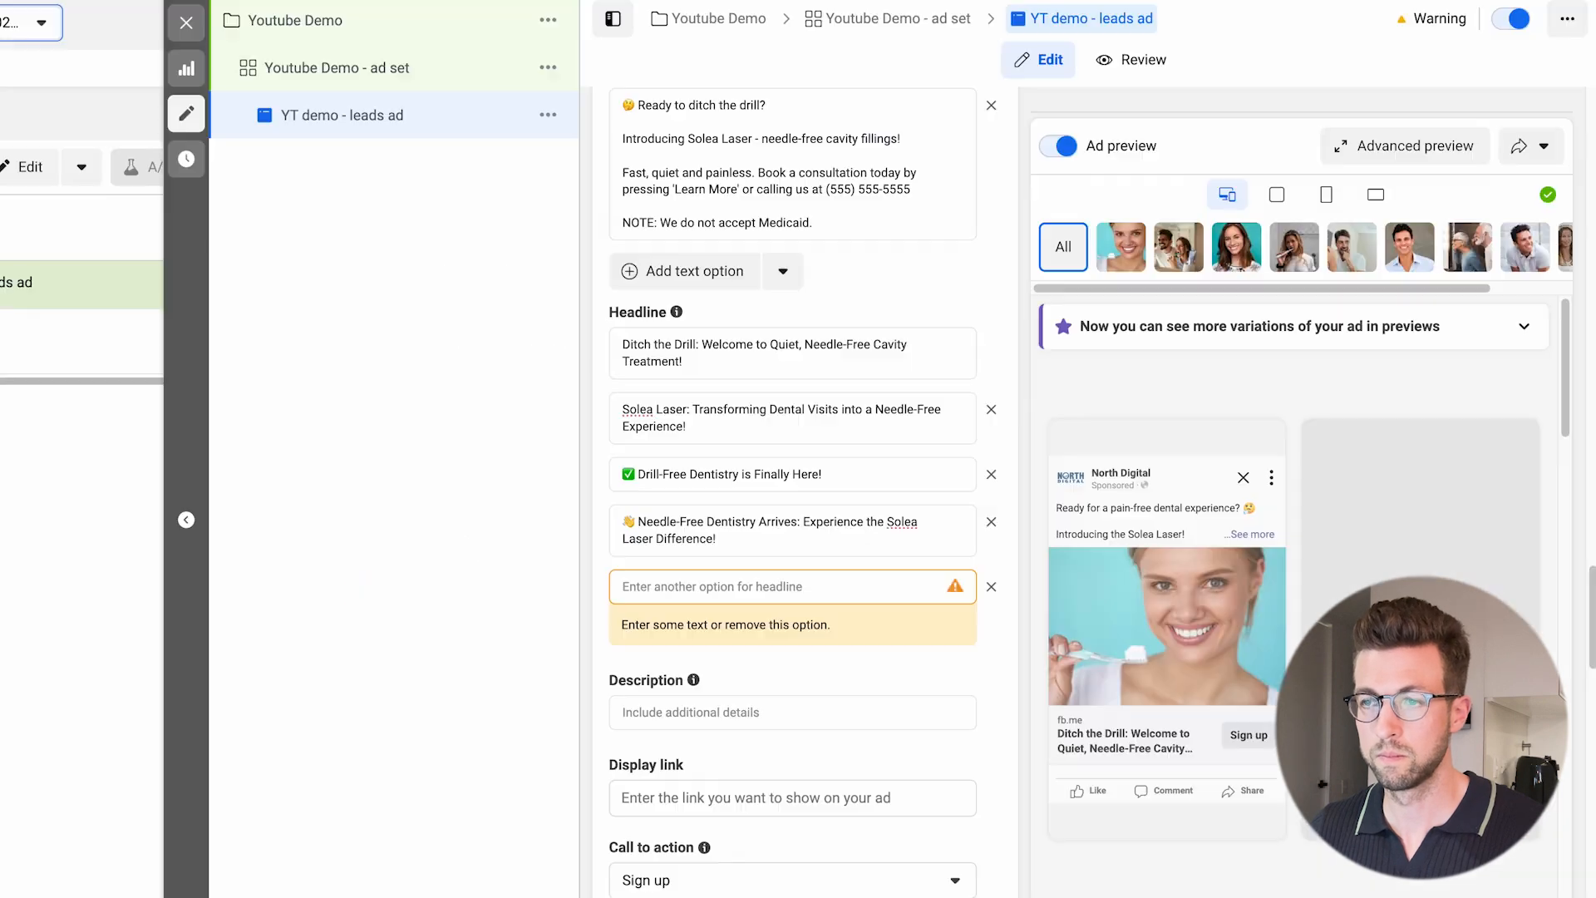
left_click(670, 595)
key("ctrl+v")
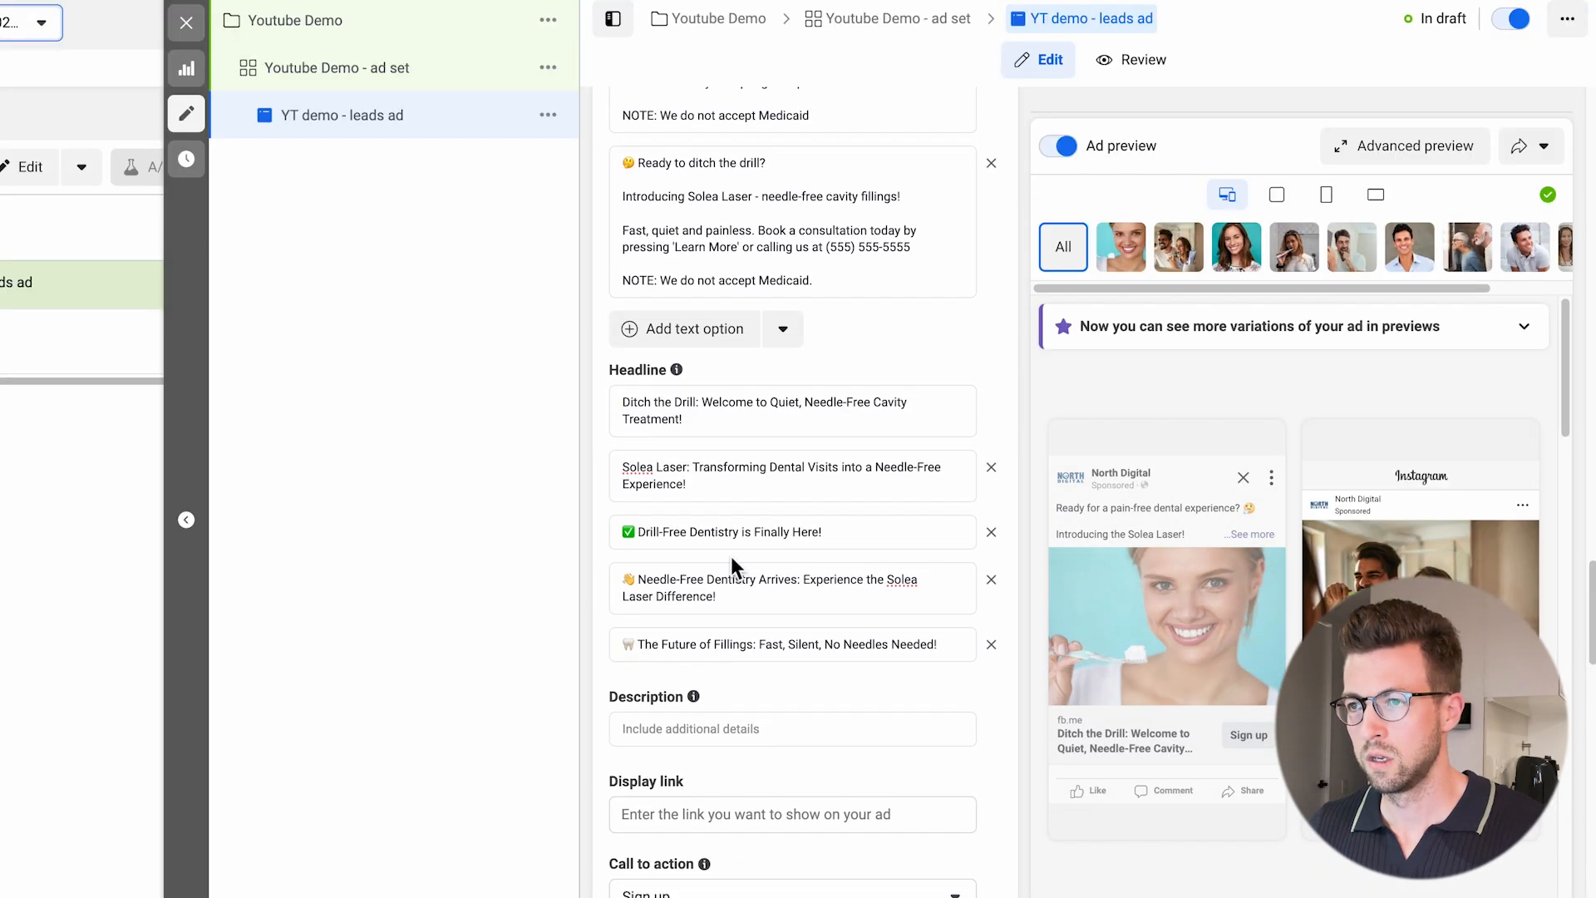
Set the ad's call to action to Learn more.
scroll(768, 527, "down", 1)
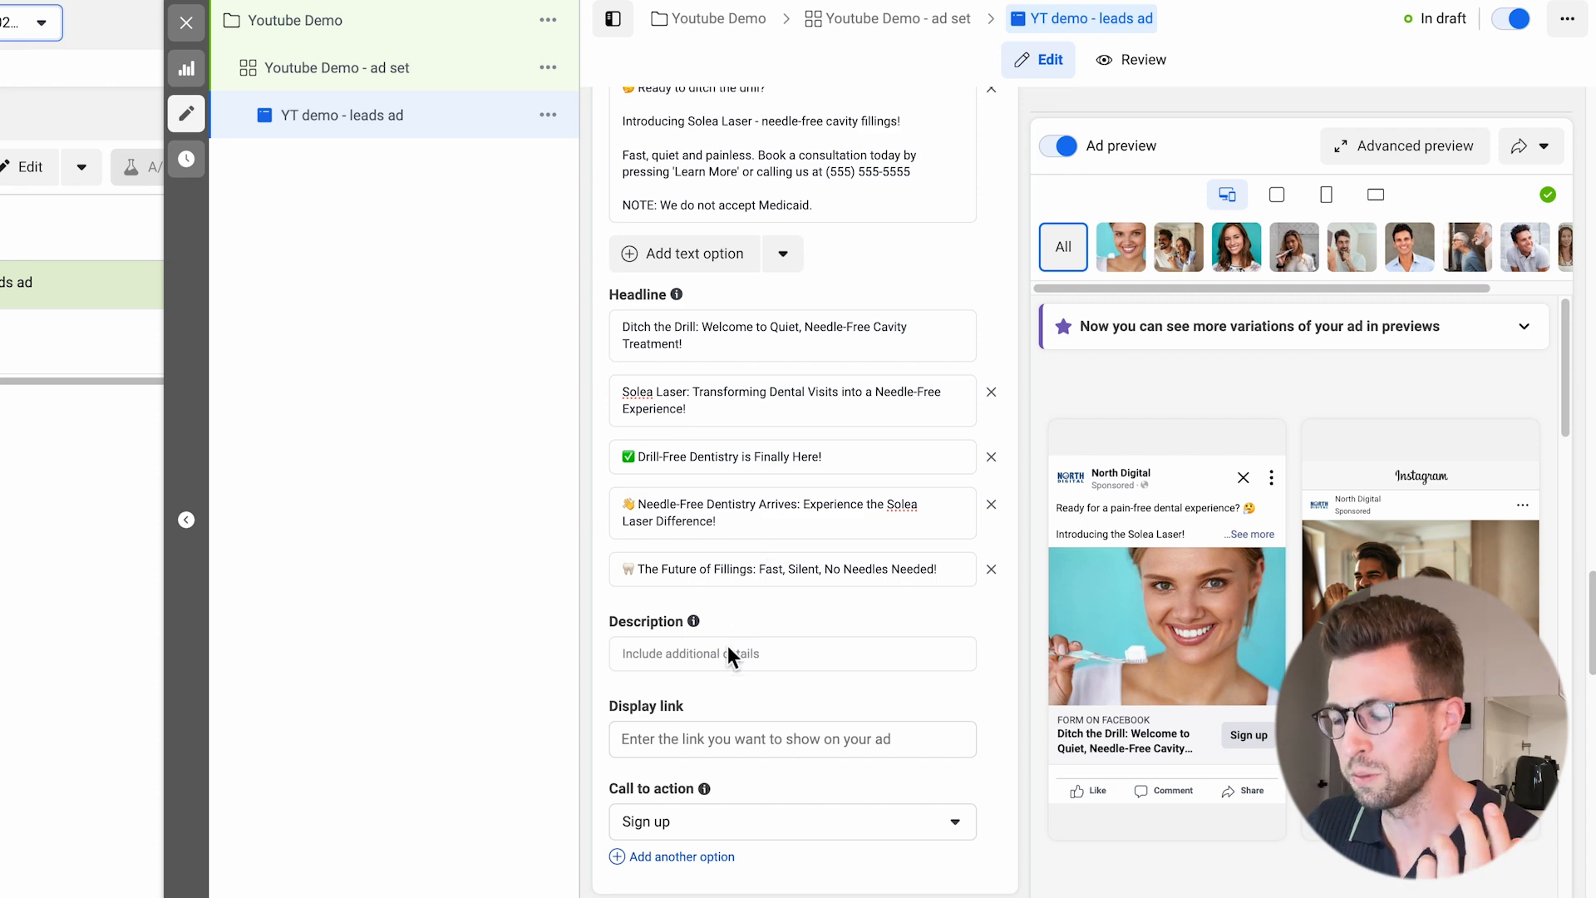
scroll(731, 653, "down", 3)
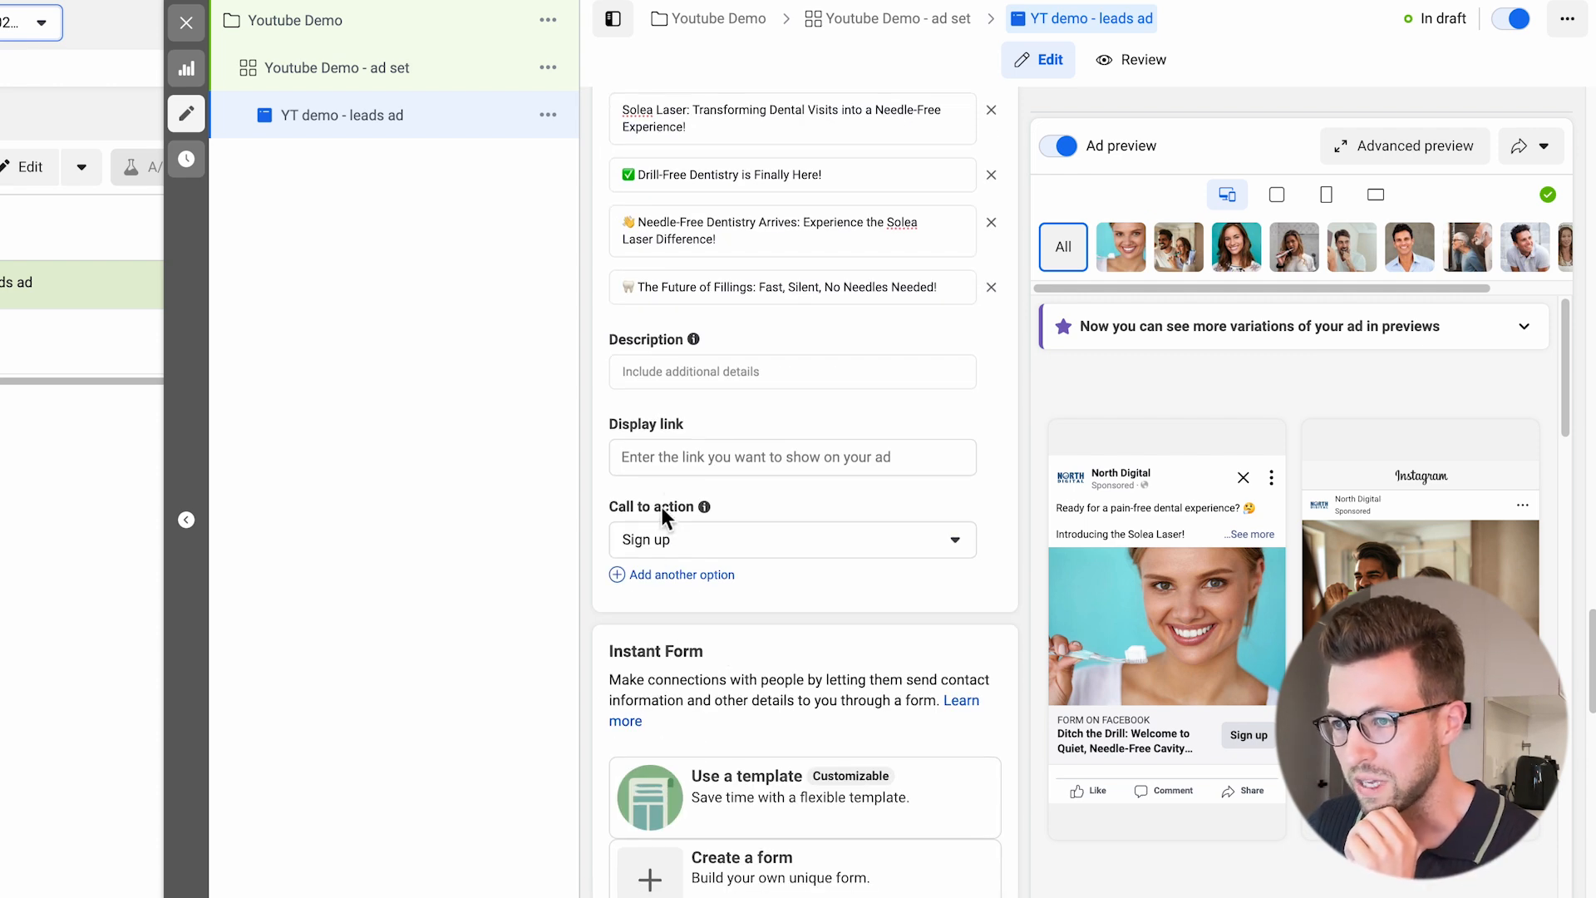
scroll(665, 456, "down", 1)
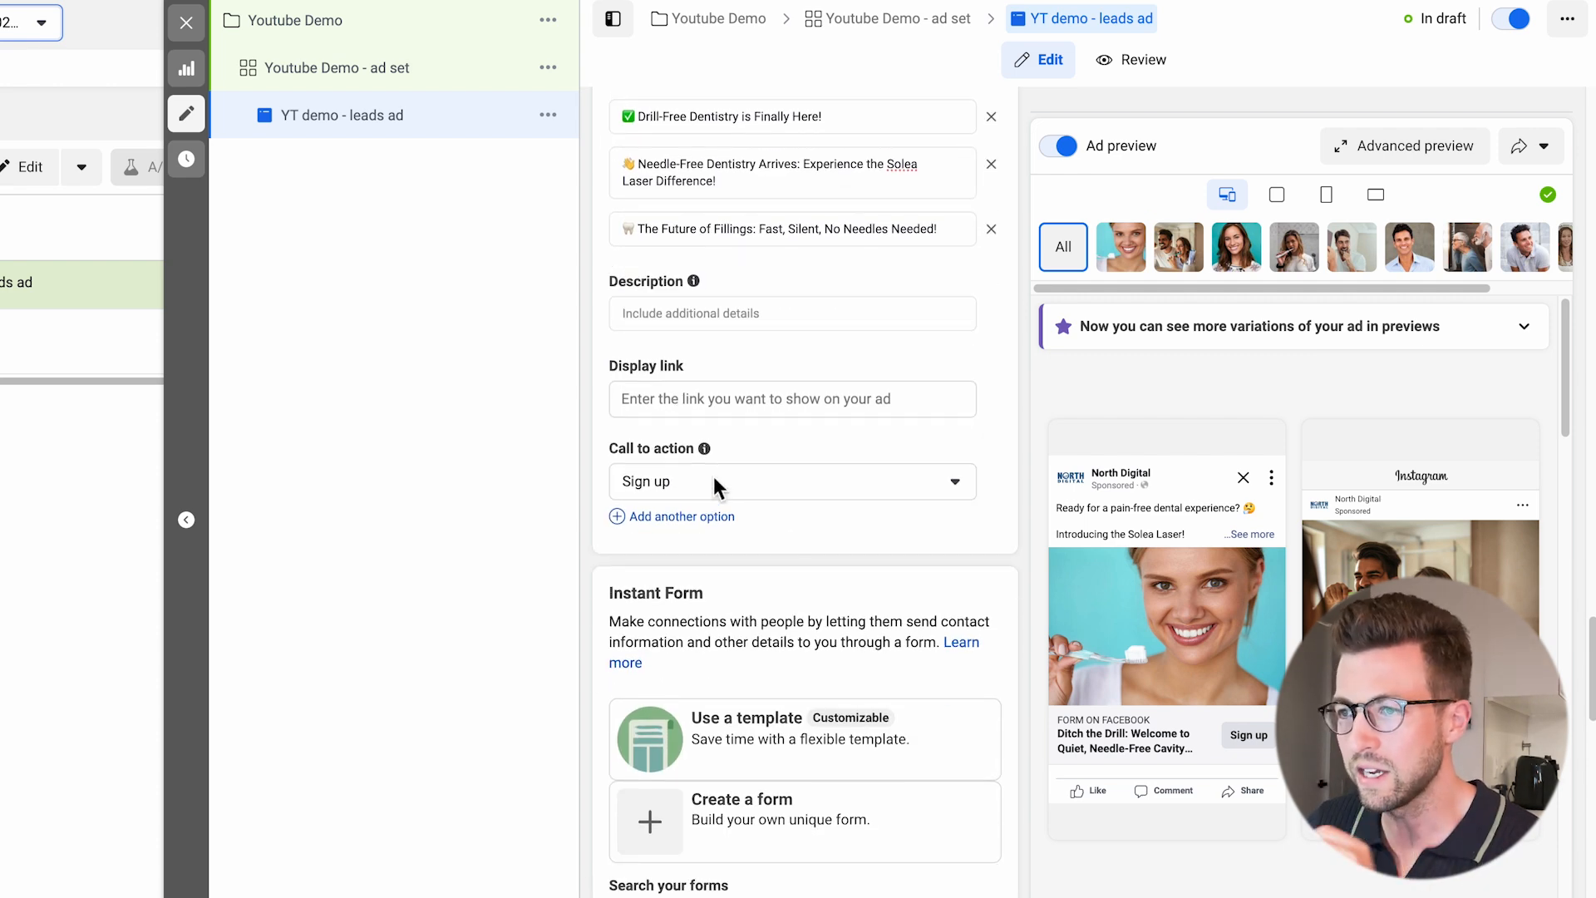
left_click(713, 478)
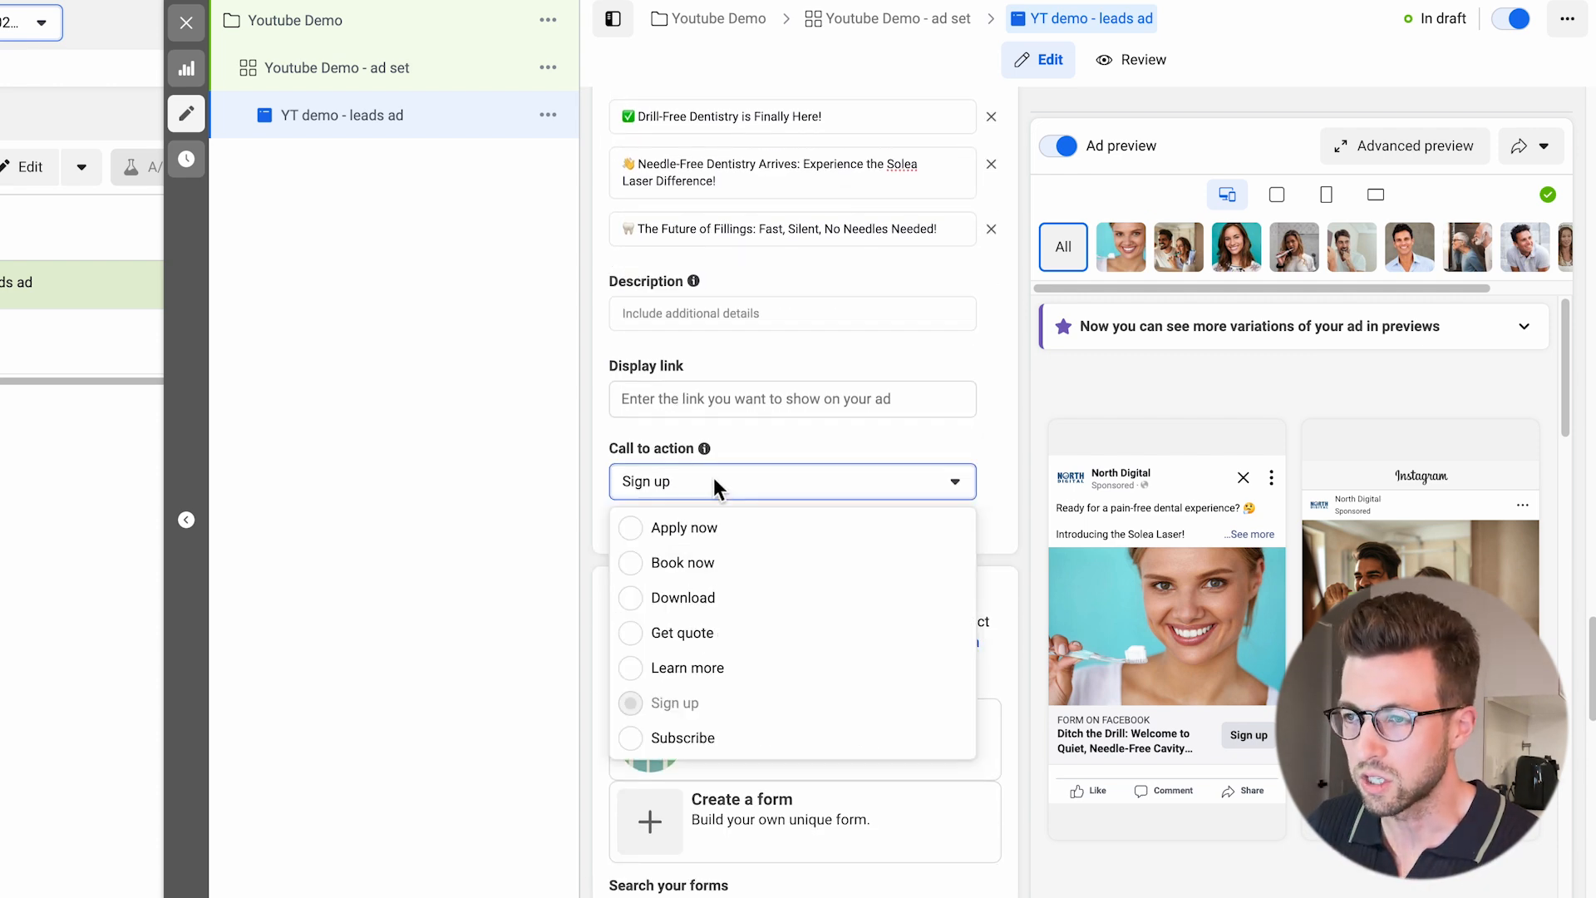
left_click(642, 672)
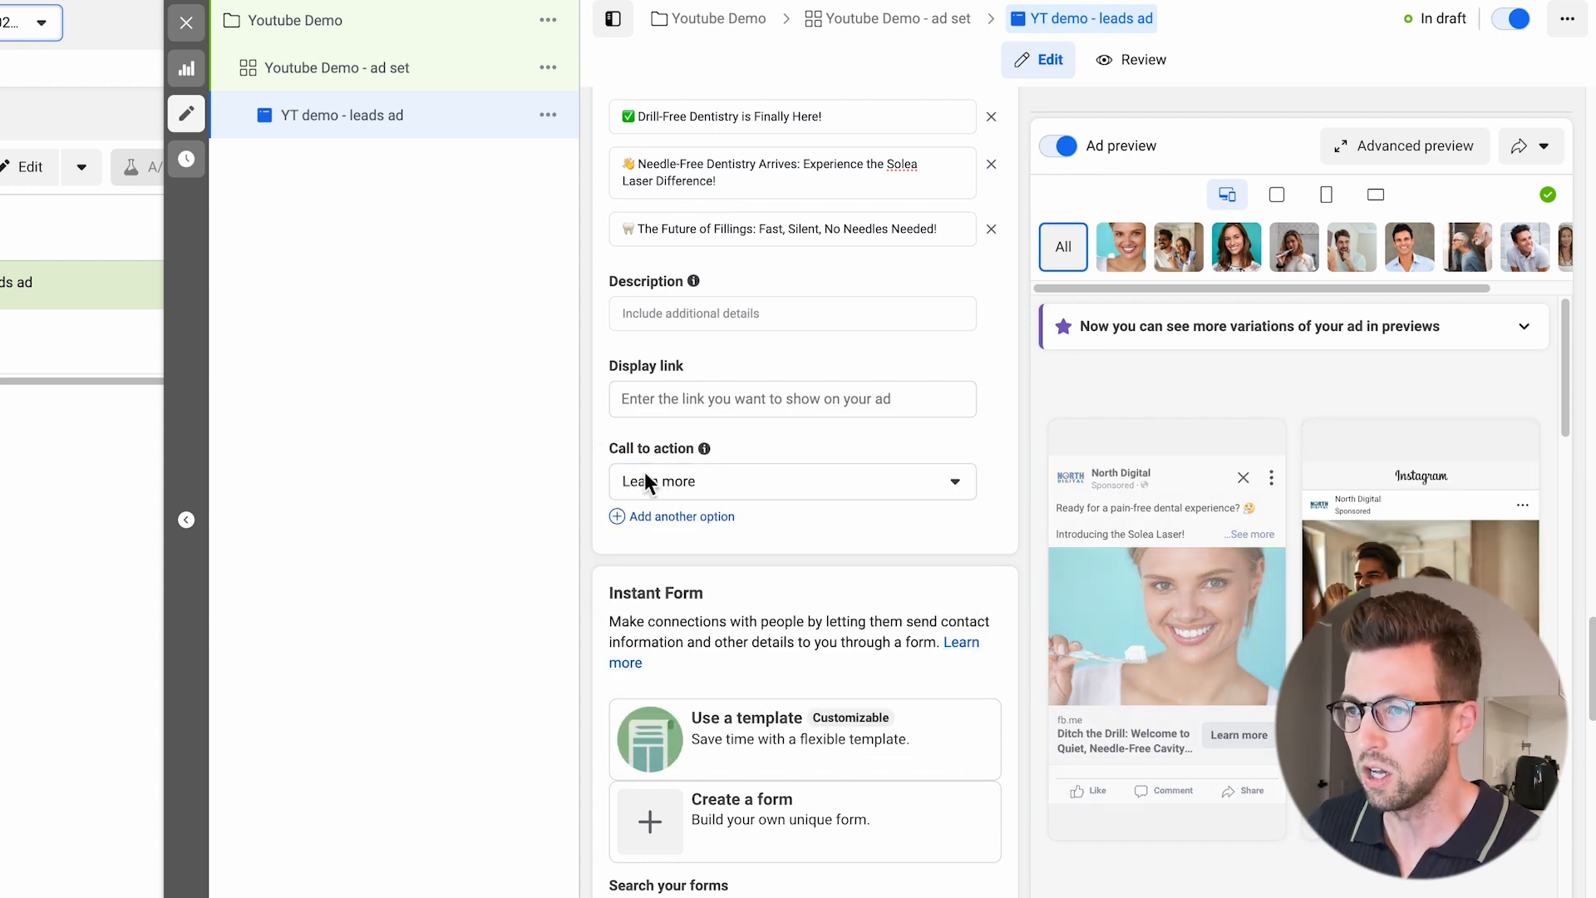
Review the primary text options for their 'Learn More' wording to compare with the chosen call to action.
scroll(664, 485, "up", 8)
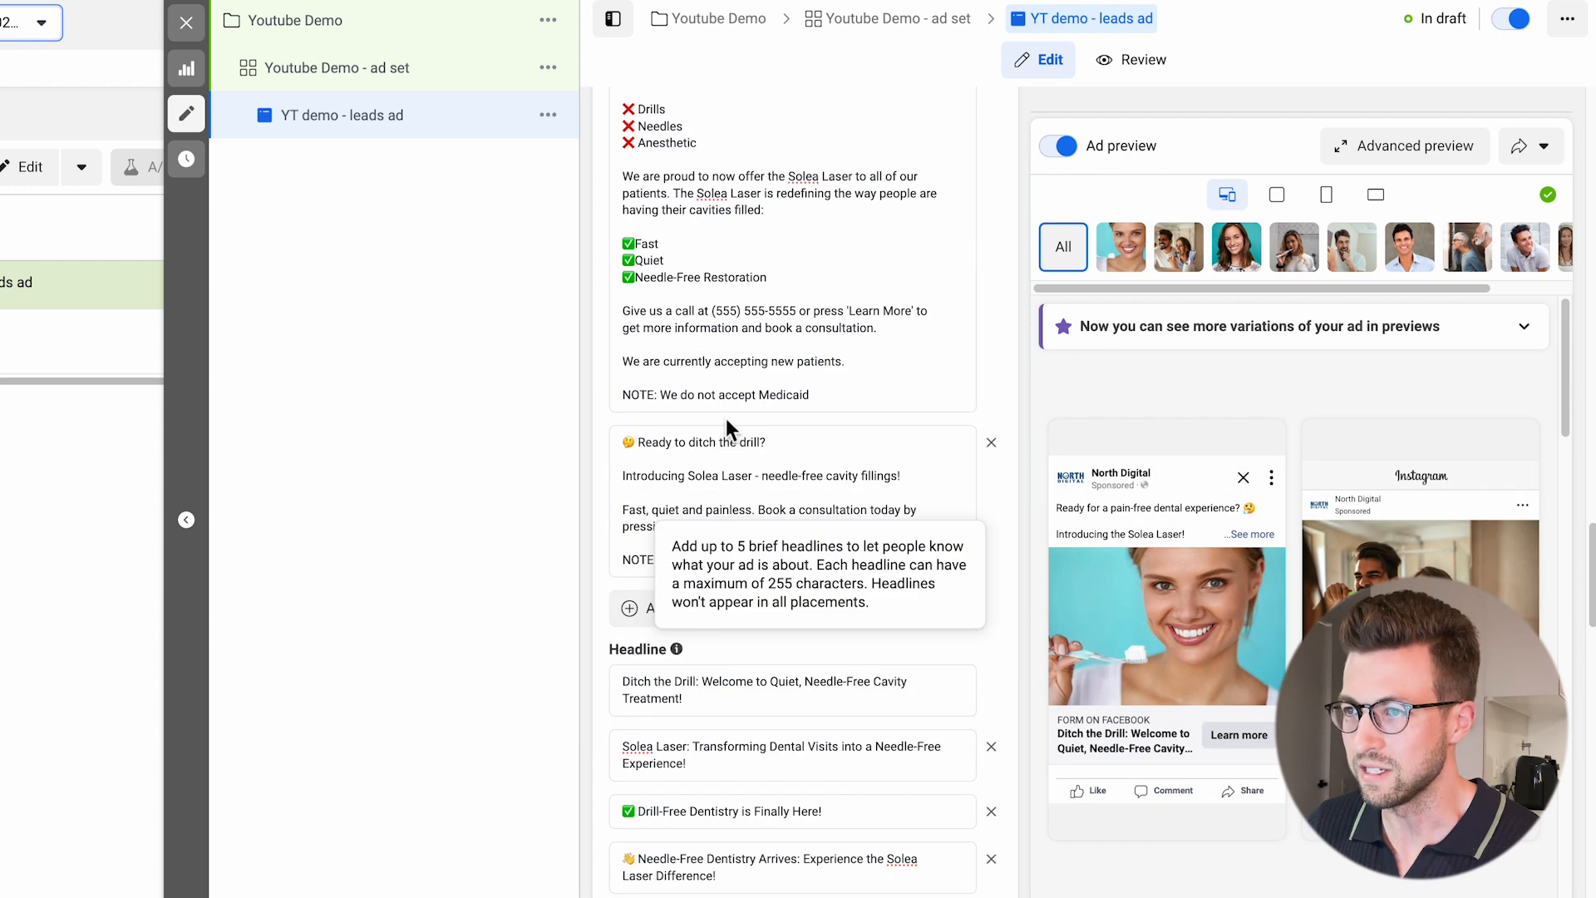
left_click(725, 460)
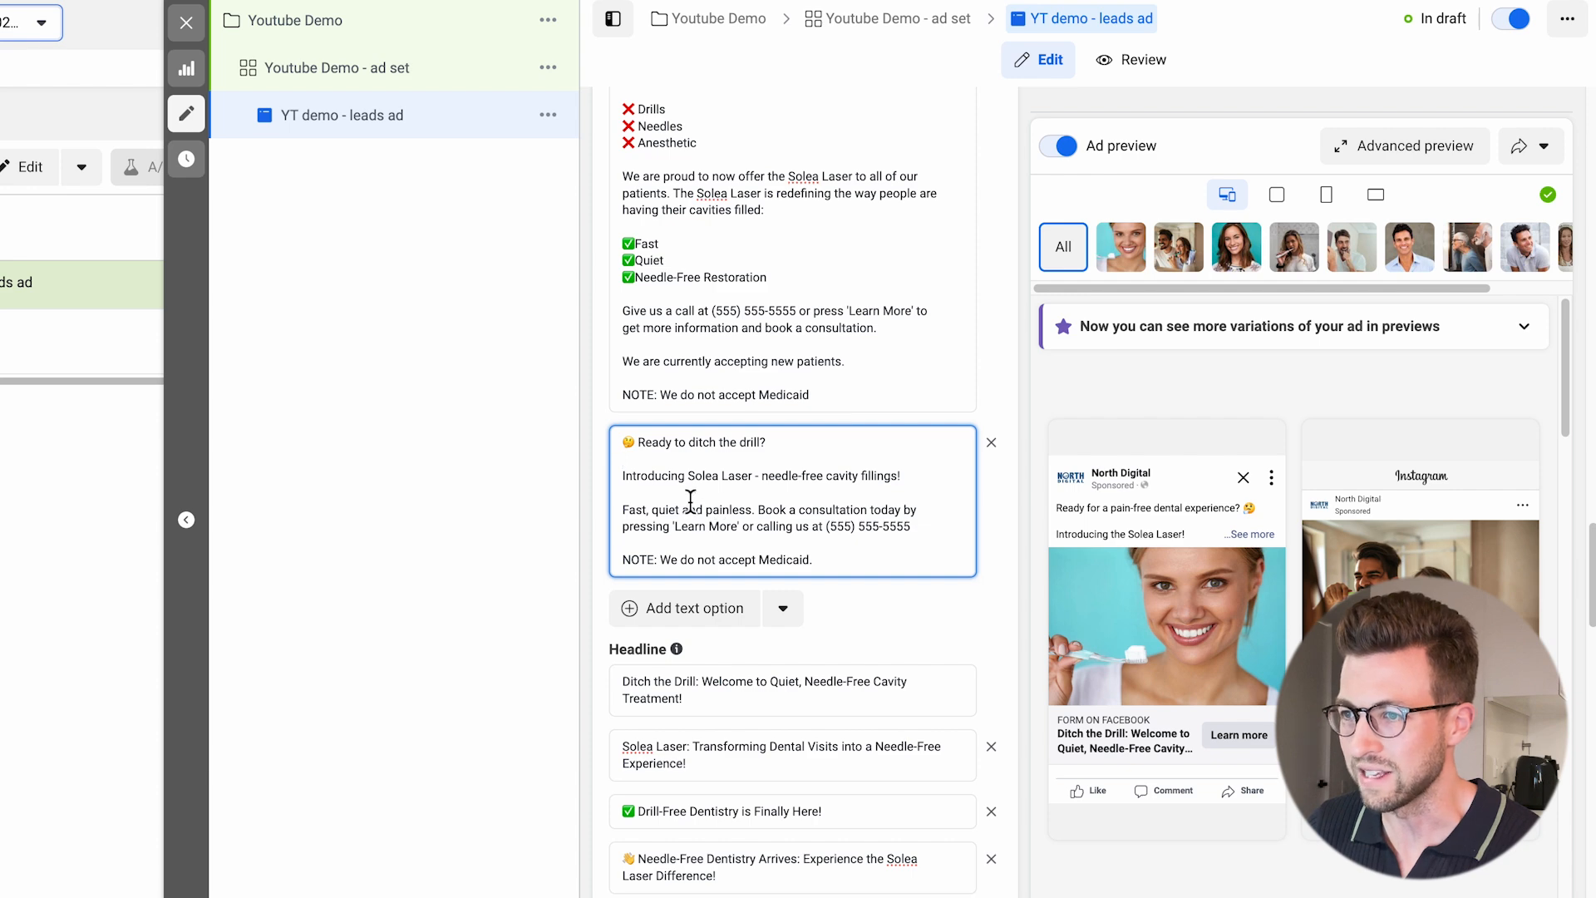
scroll(742, 480, "up", 1)
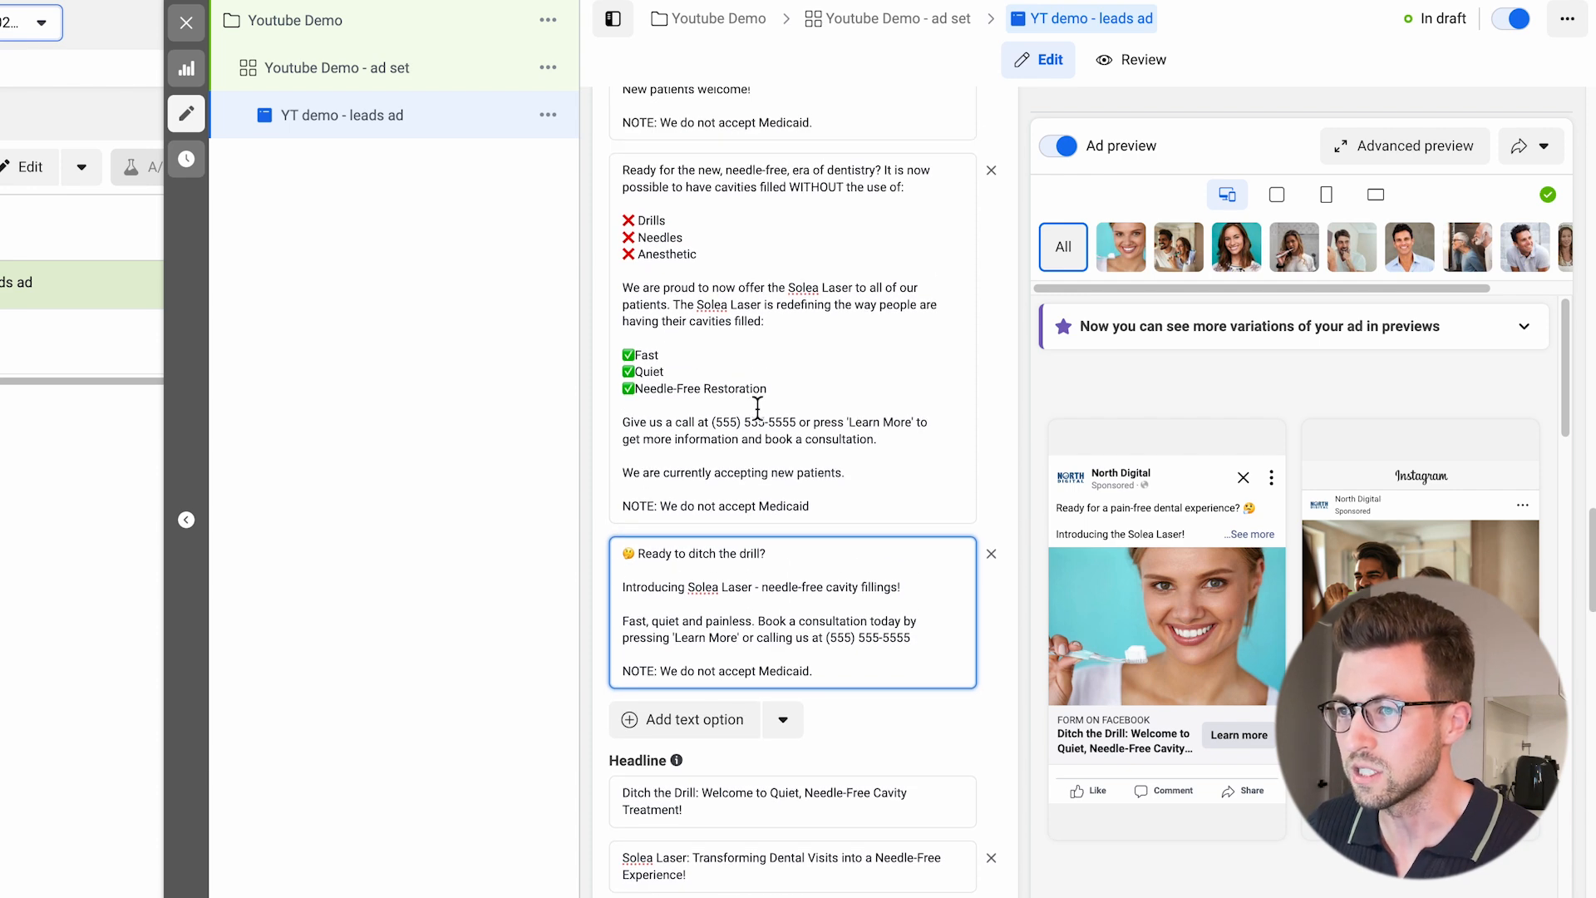
scroll(635, 310, "up", 2)
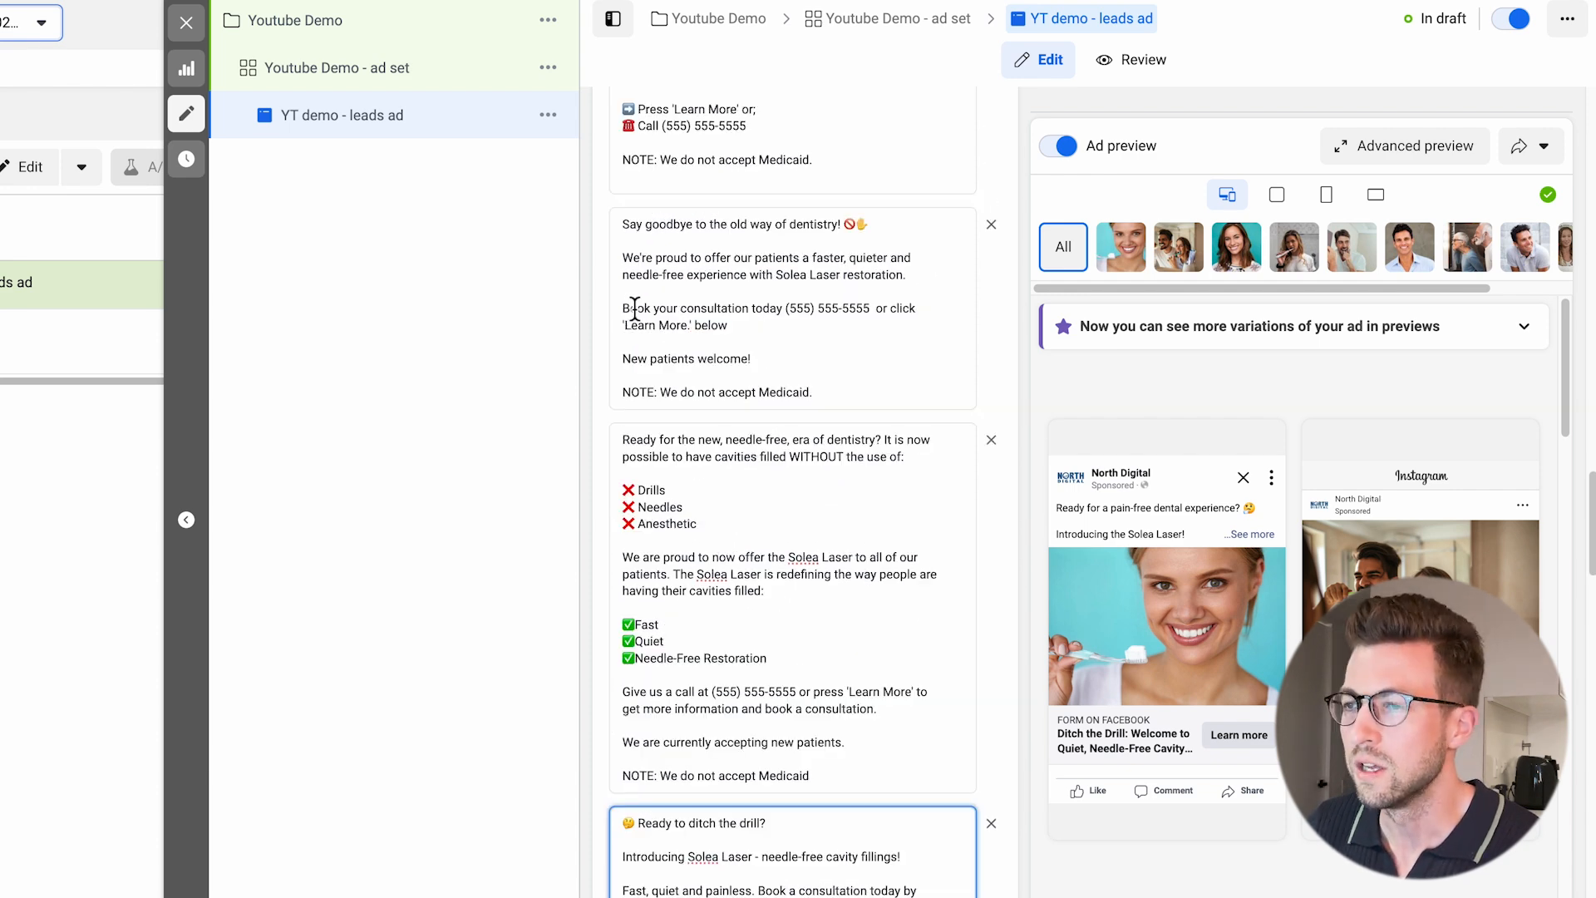
left_click_drag(625, 331, 695, 334)
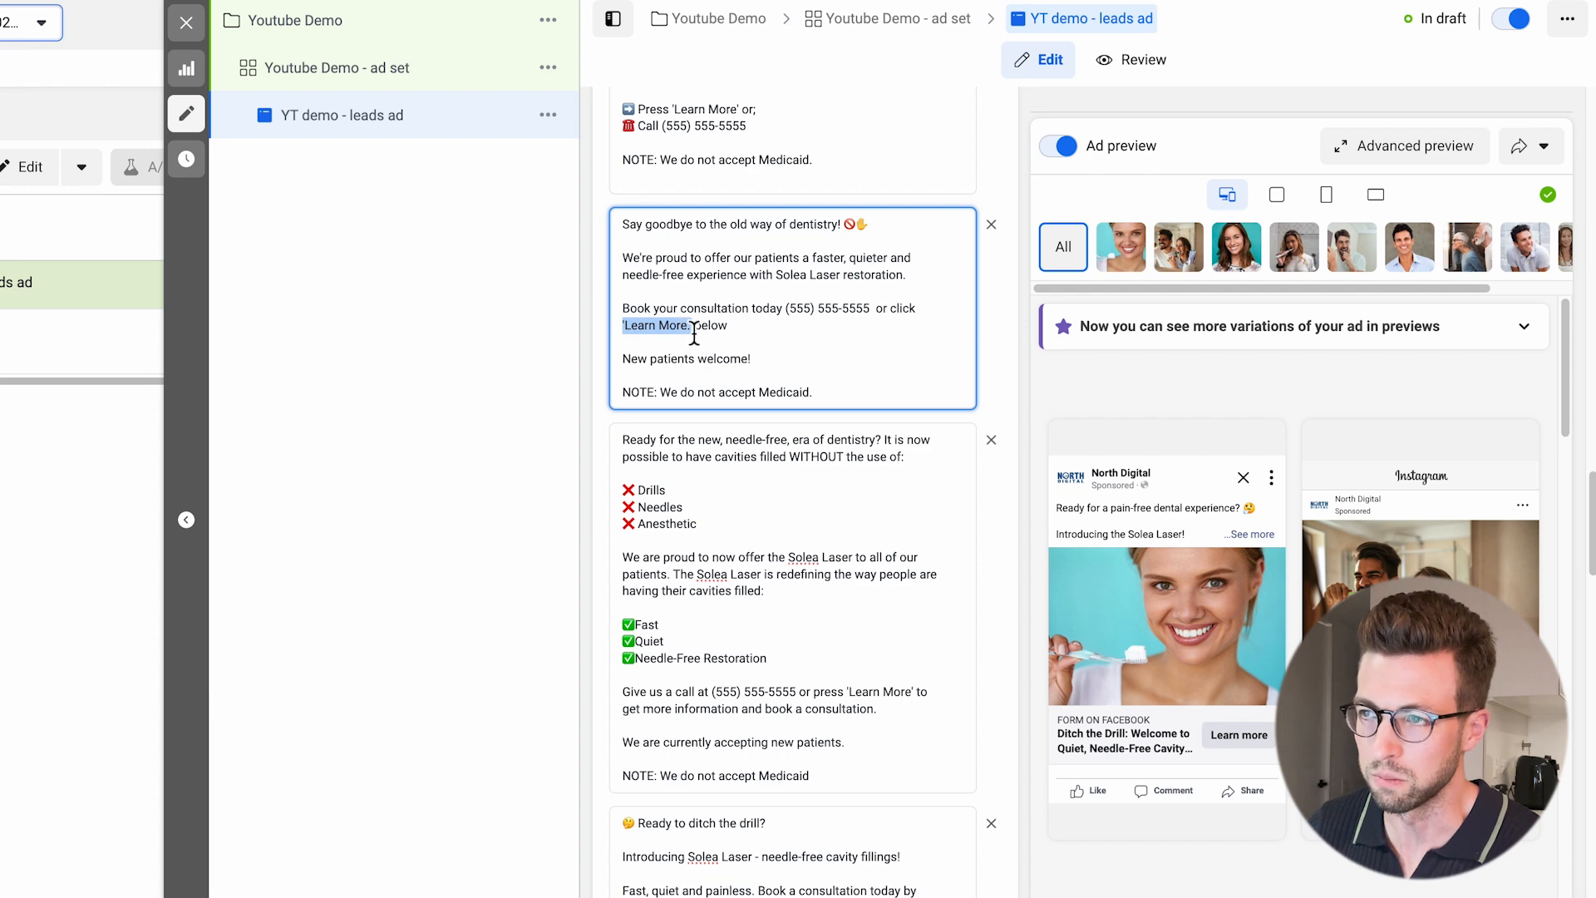
Create a new instant form for the ad and name it "YT DEMO FORM".
scroll(784, 558, "down", 15)
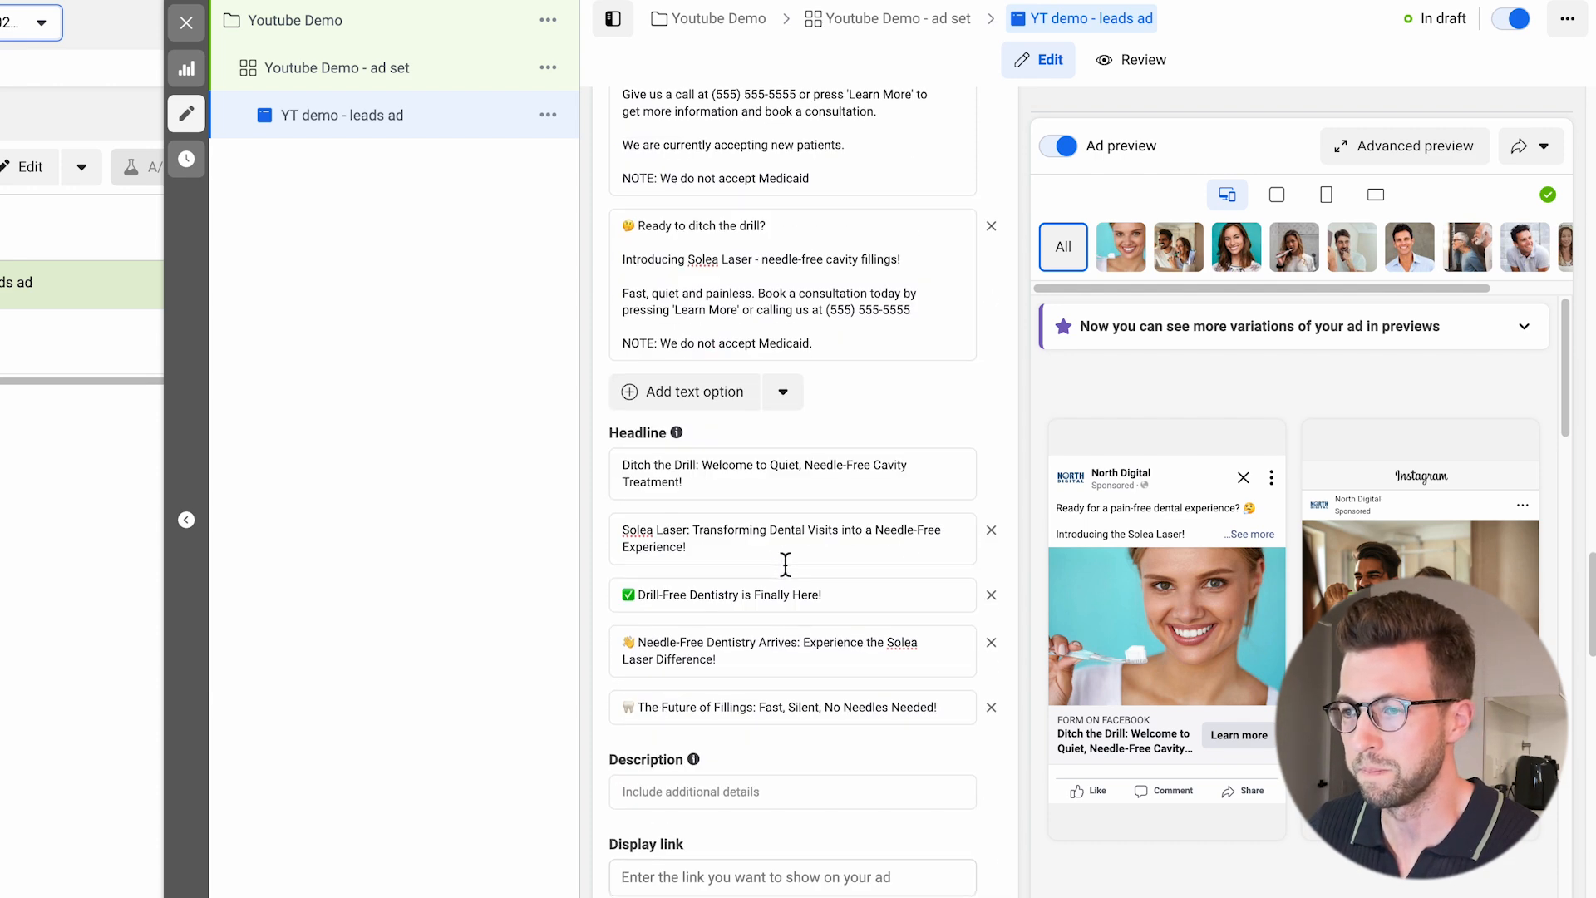
scroll(784, 572, "down", 1)
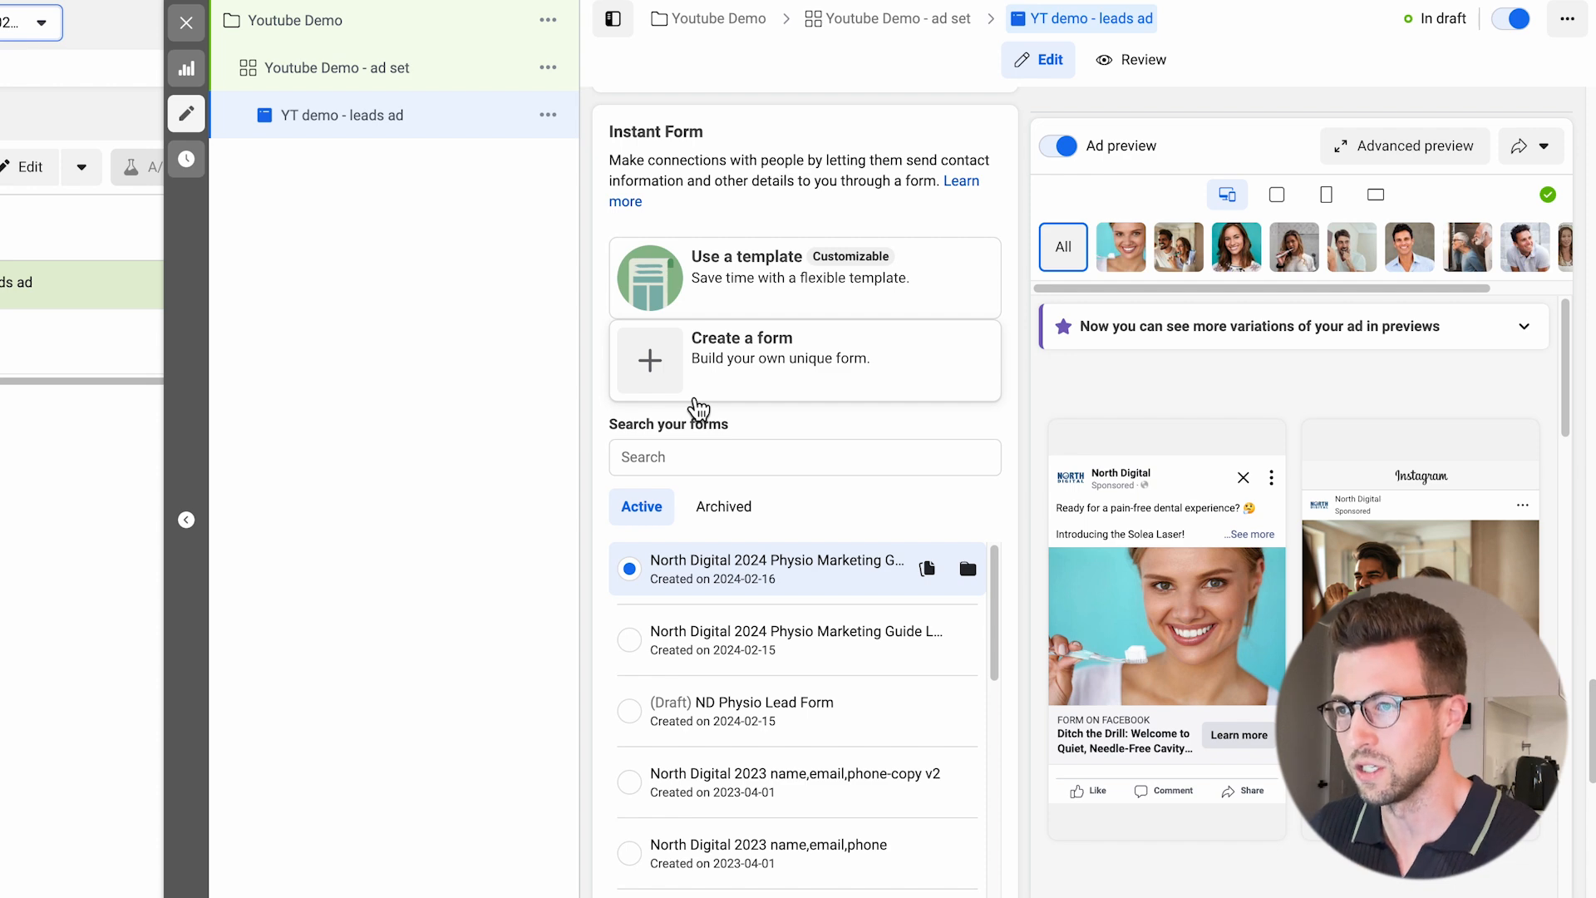
left_click(680, 383)
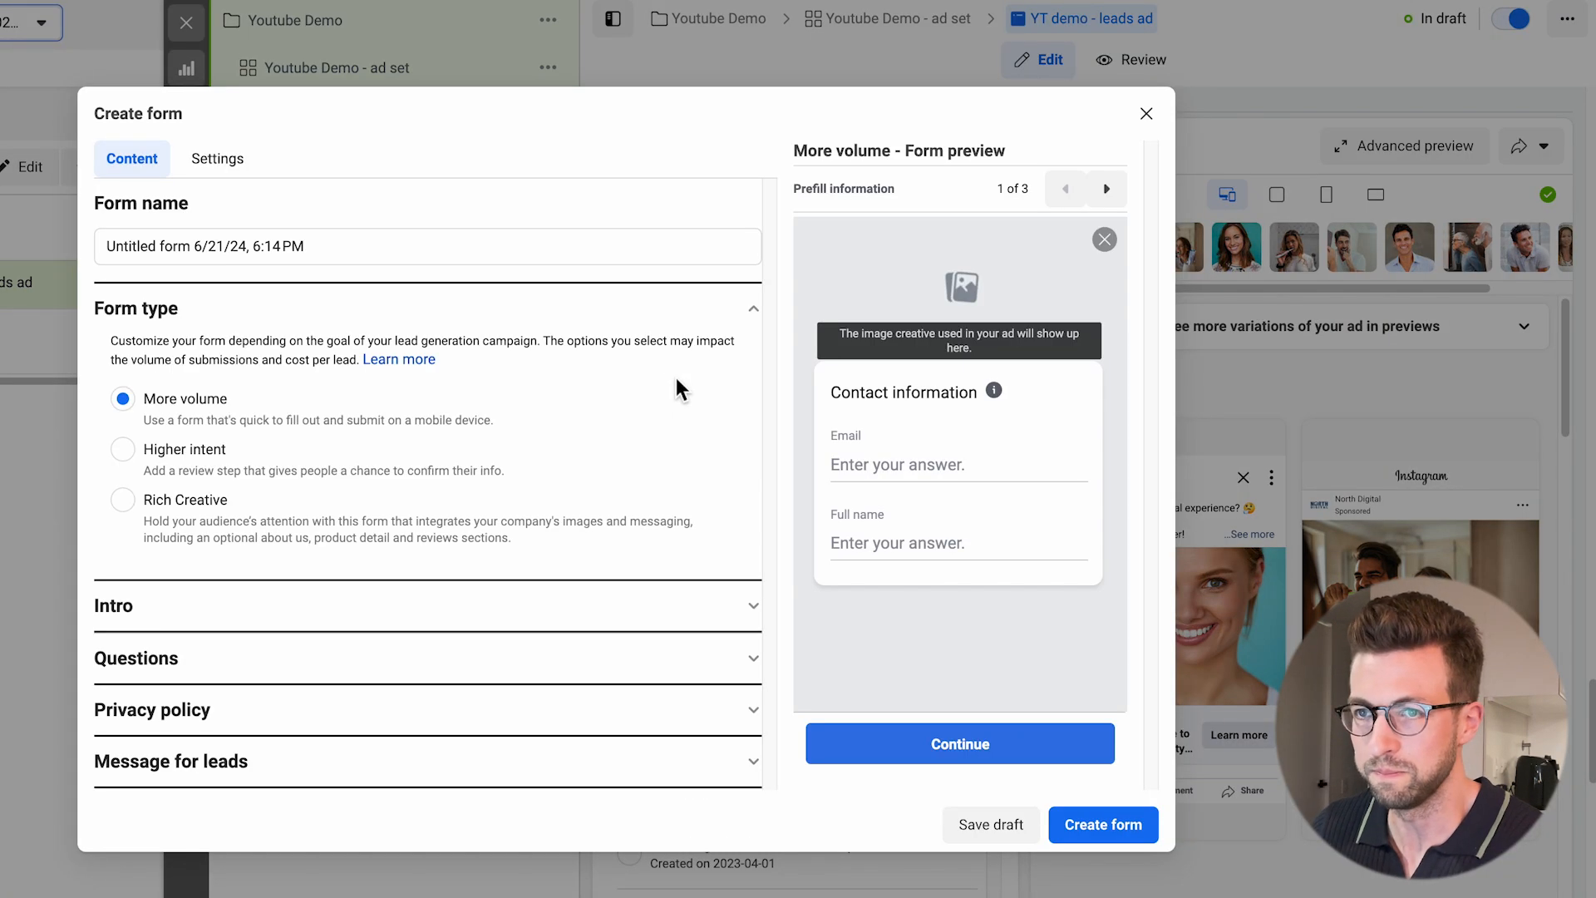
key("Tab")
type("Y")
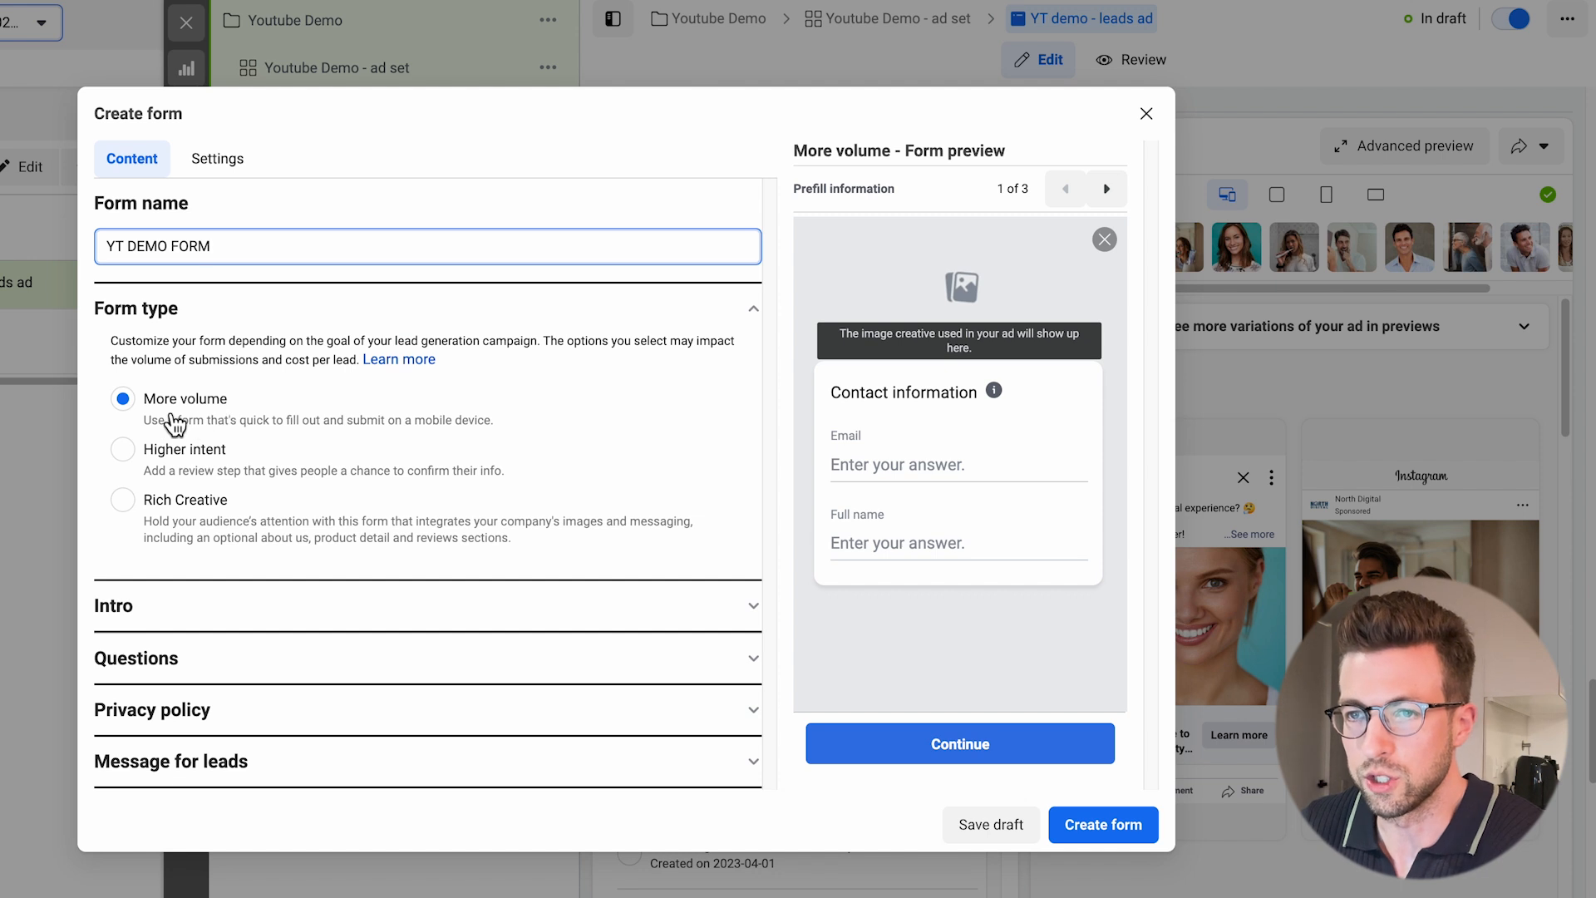
Add a greeting to the form's intro with the document's headline "Providing The Highest Quality of Dental Care".
left_click(214, 611)
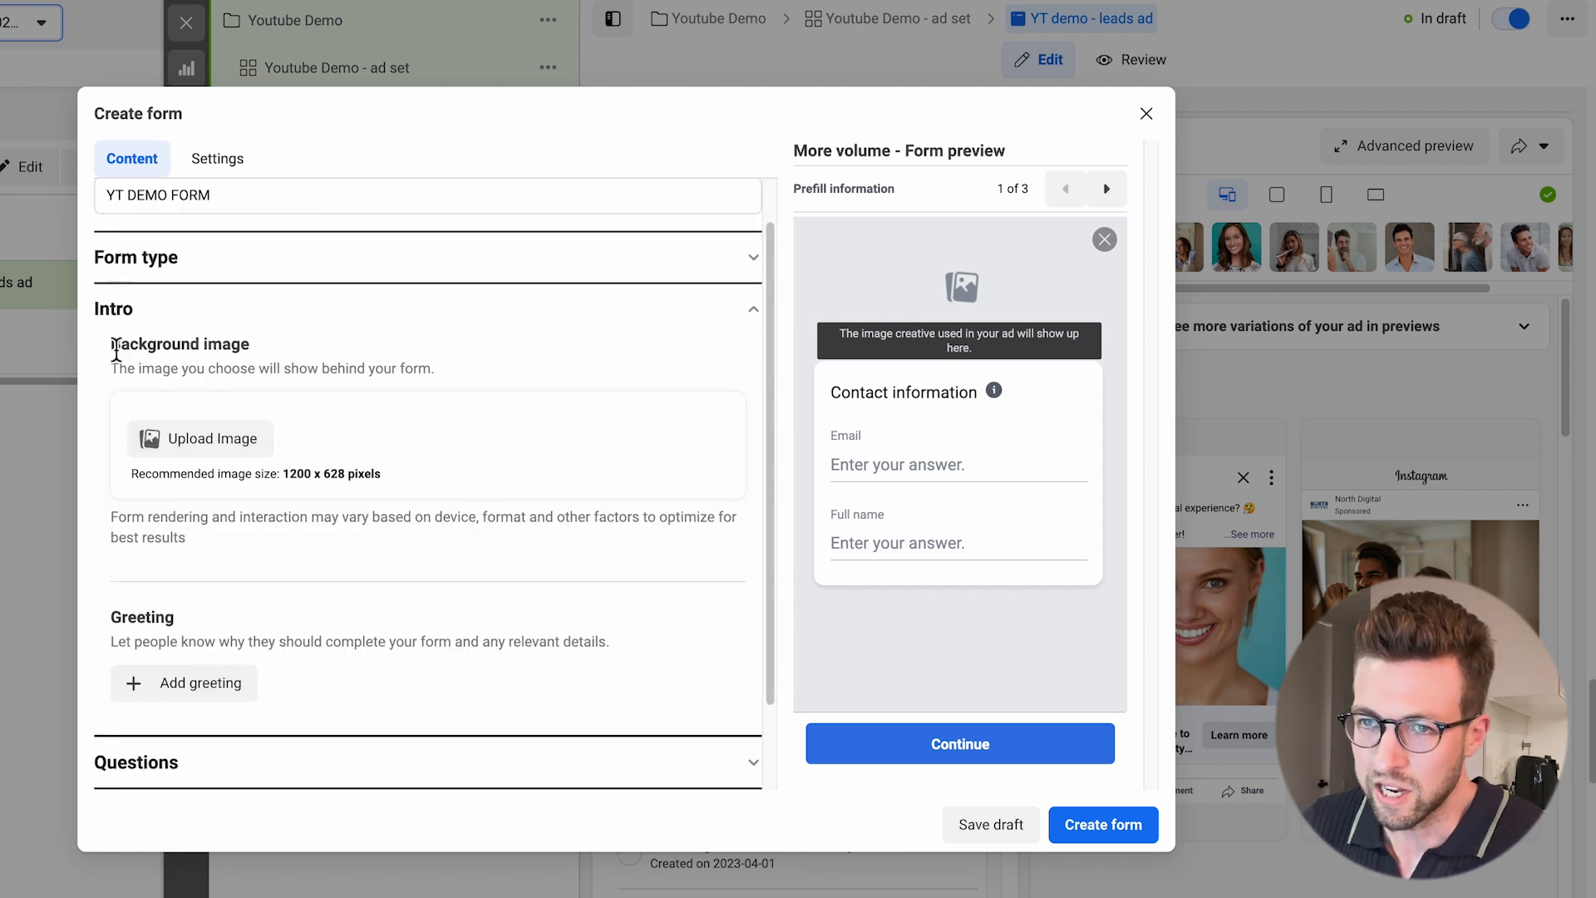
left_click_drag(116, 349, 391, 489)
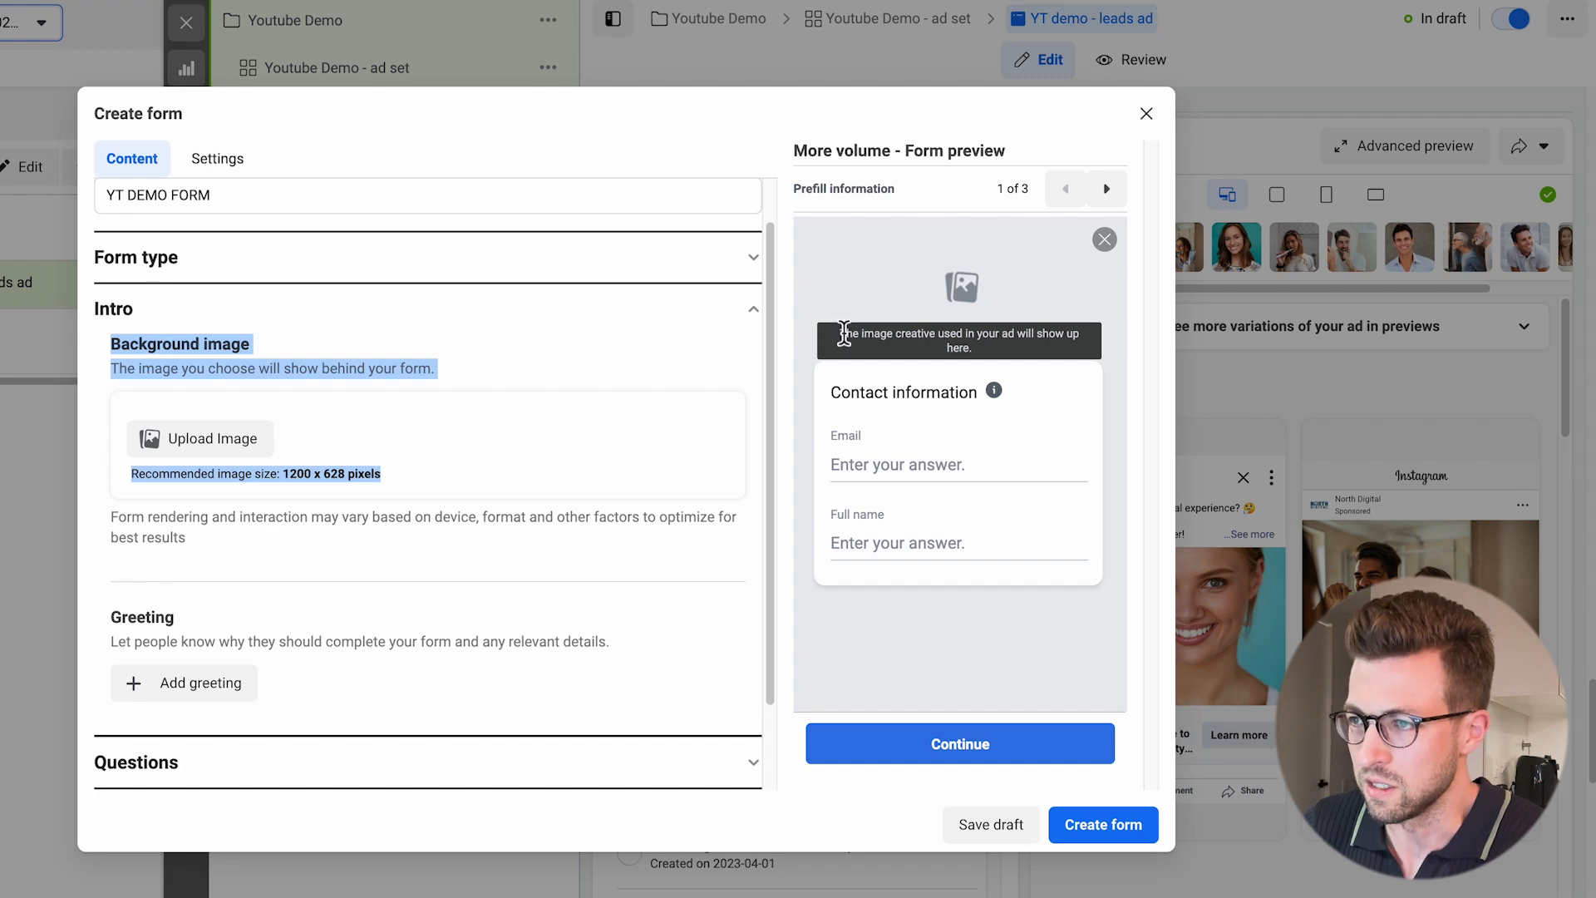
left_click_drag(844, 332, 995, 353)
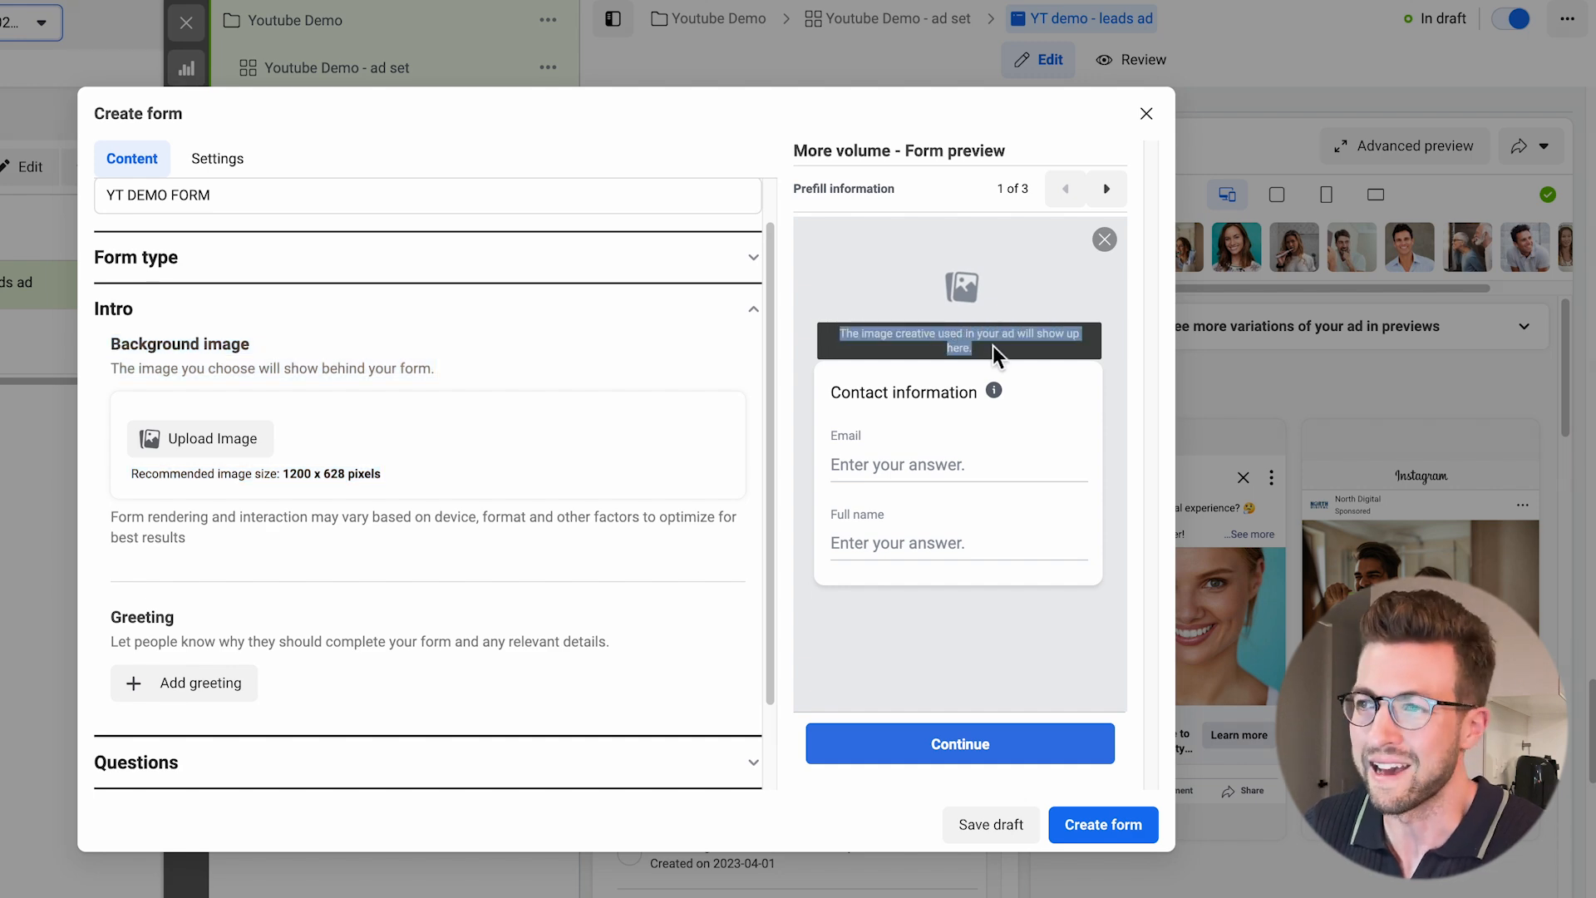
scroll(333, 540, "down", 1)
left_click(246, 657)
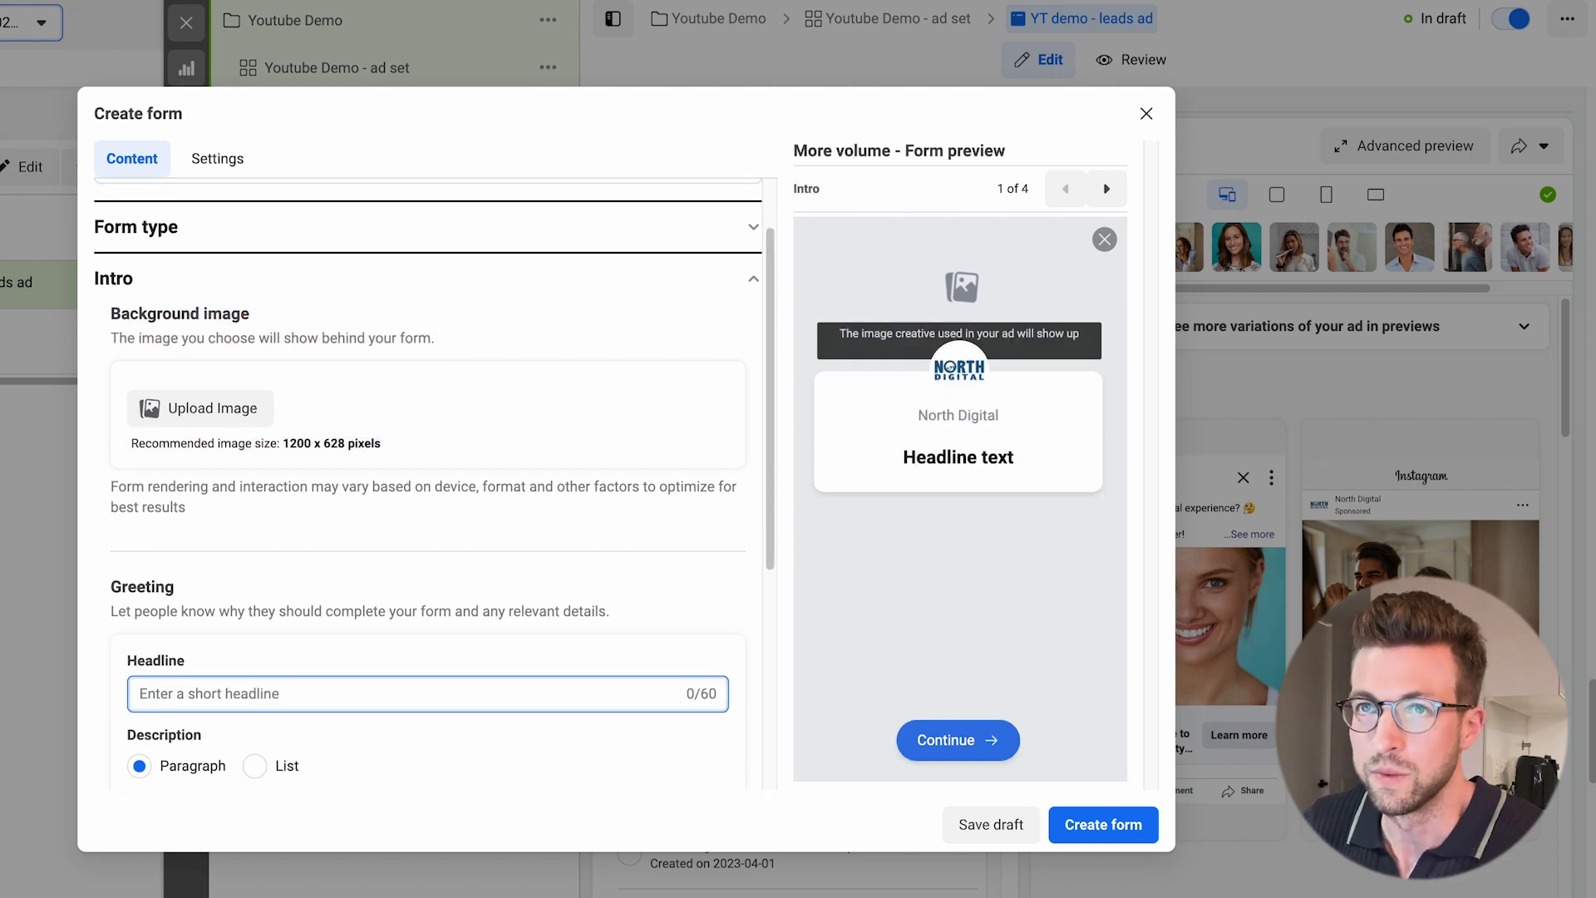
key("ctrl+Tab")
scroll(483, 607, "down", 5)
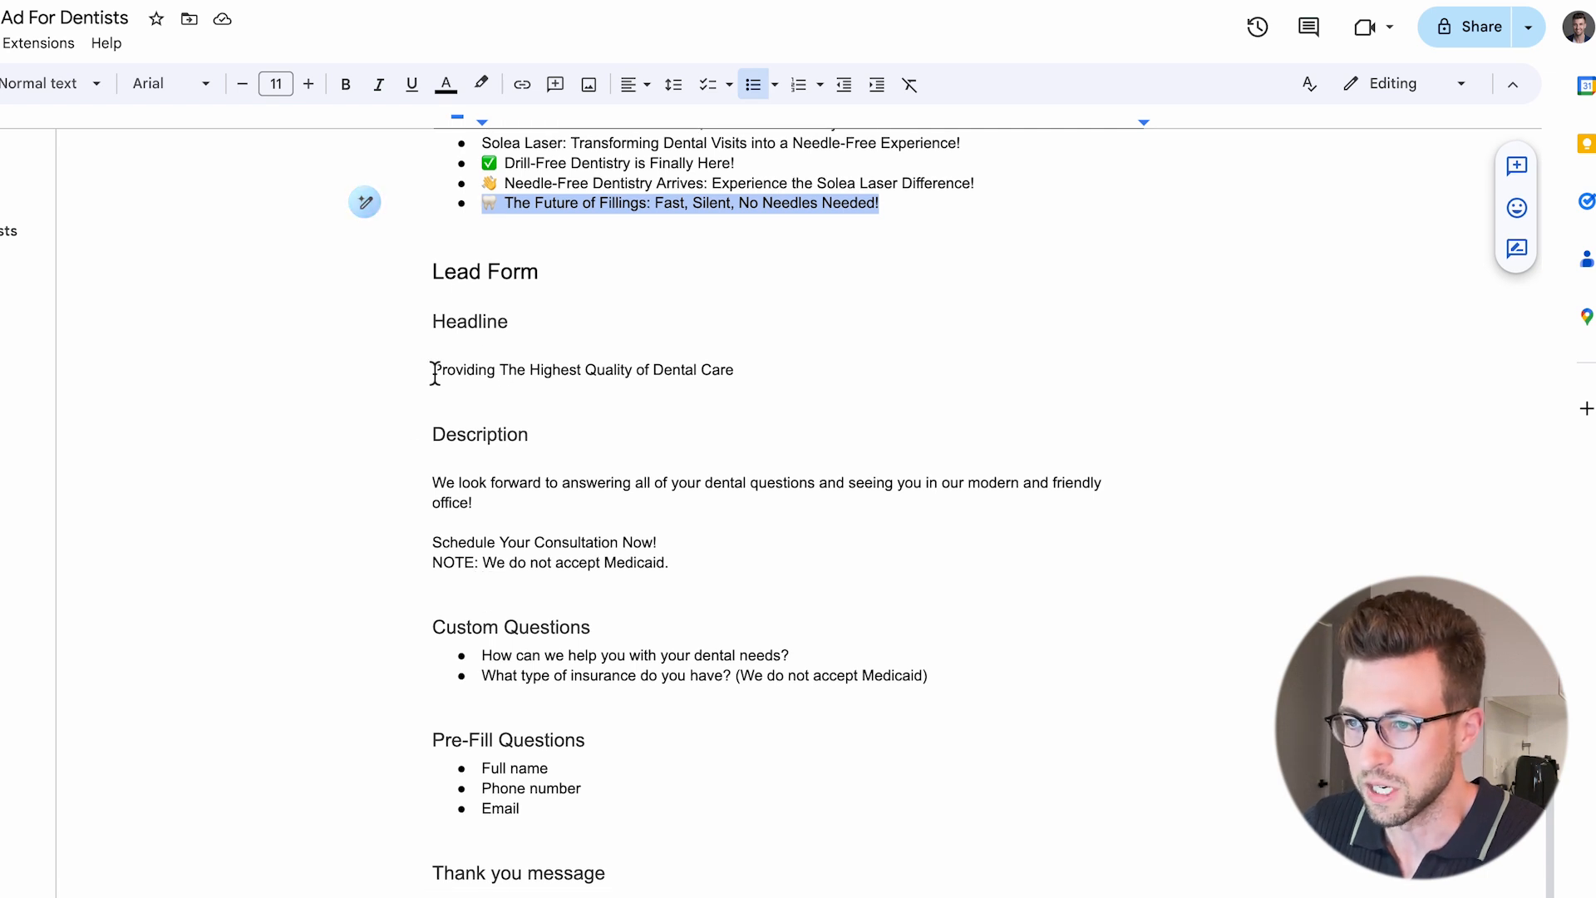
left_click_drag(432, 370, 767, 380)
key("ctrl+c")
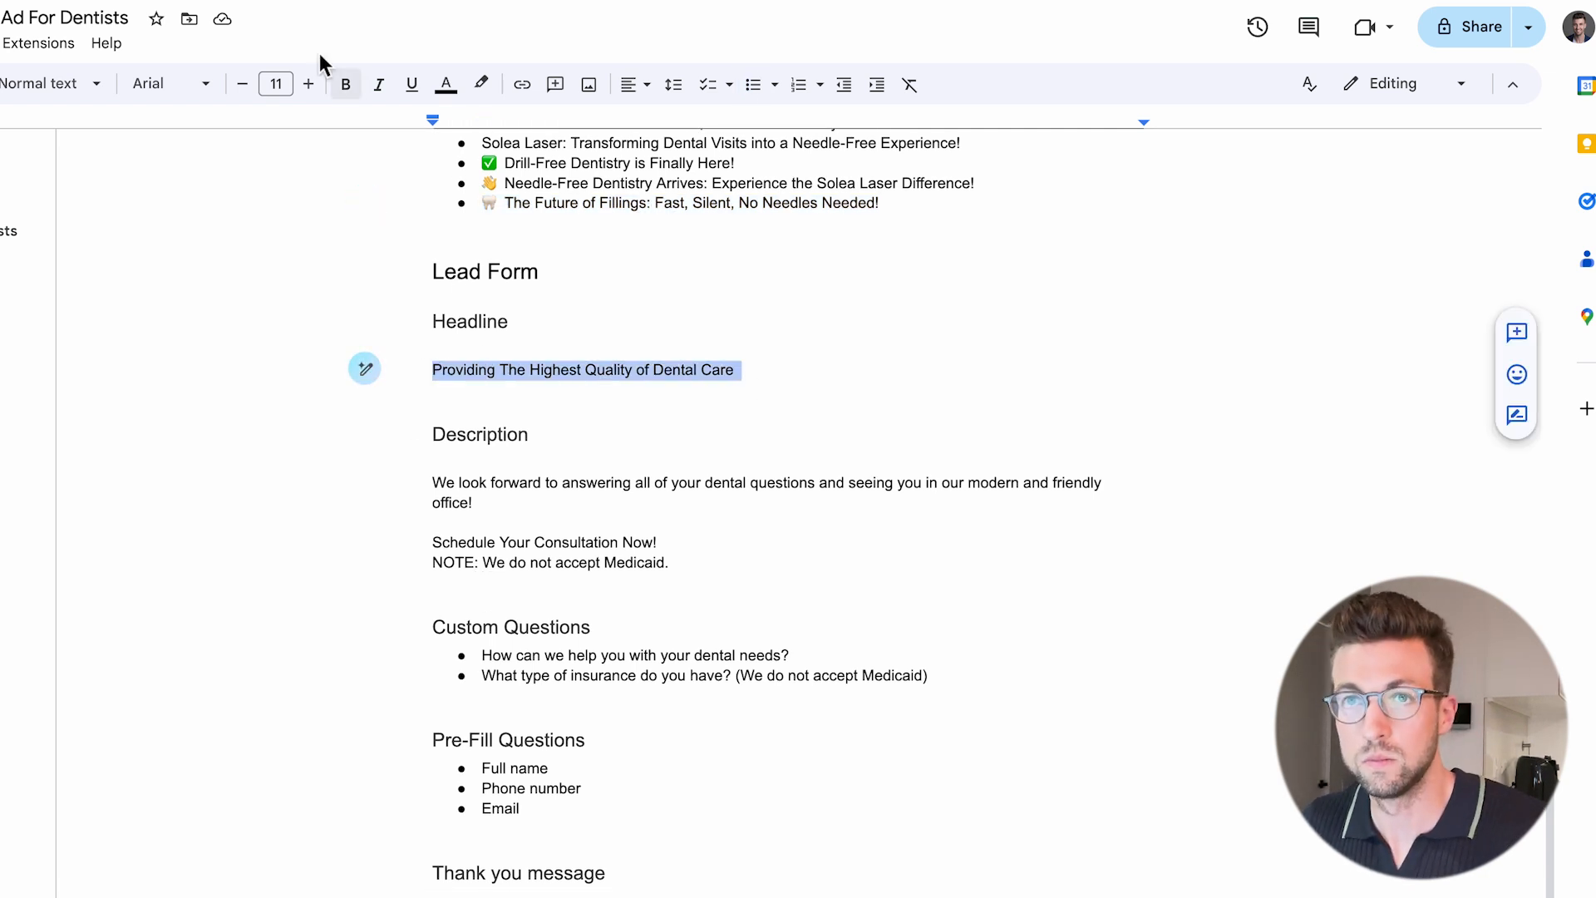
left_click(312, 1)
key("ctrl+v")
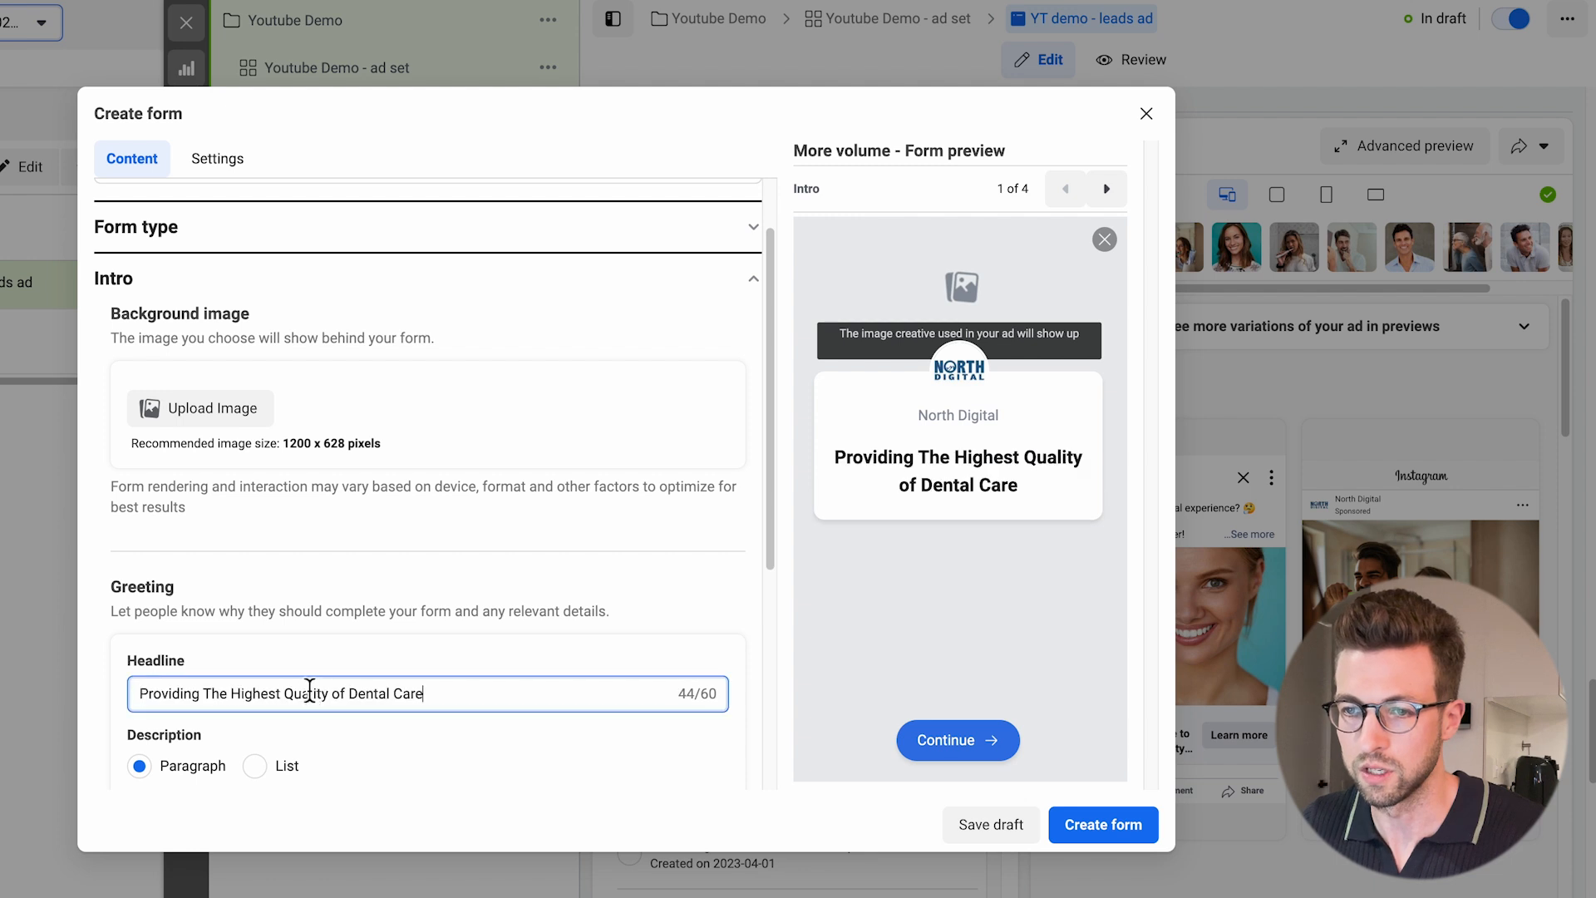
Fill the greeting's paragraph description with the document's lead form description, from "We look forward to answering" through the Medicaid note, without a trailing blank line.
scroll(324, 695, "down", 5)
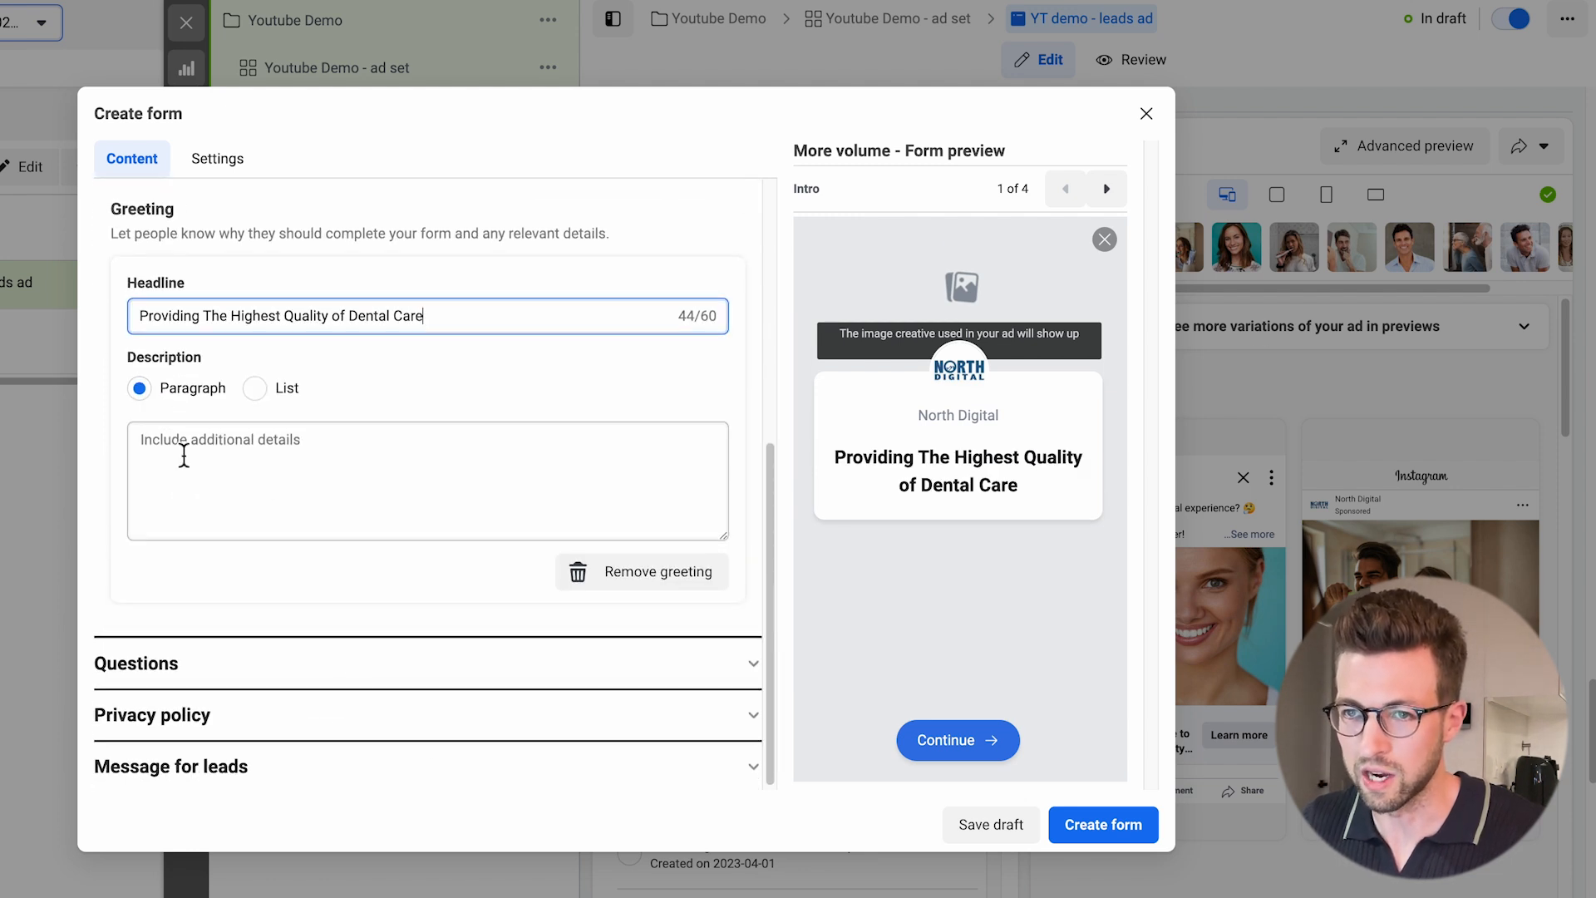
left_click(182, 449)
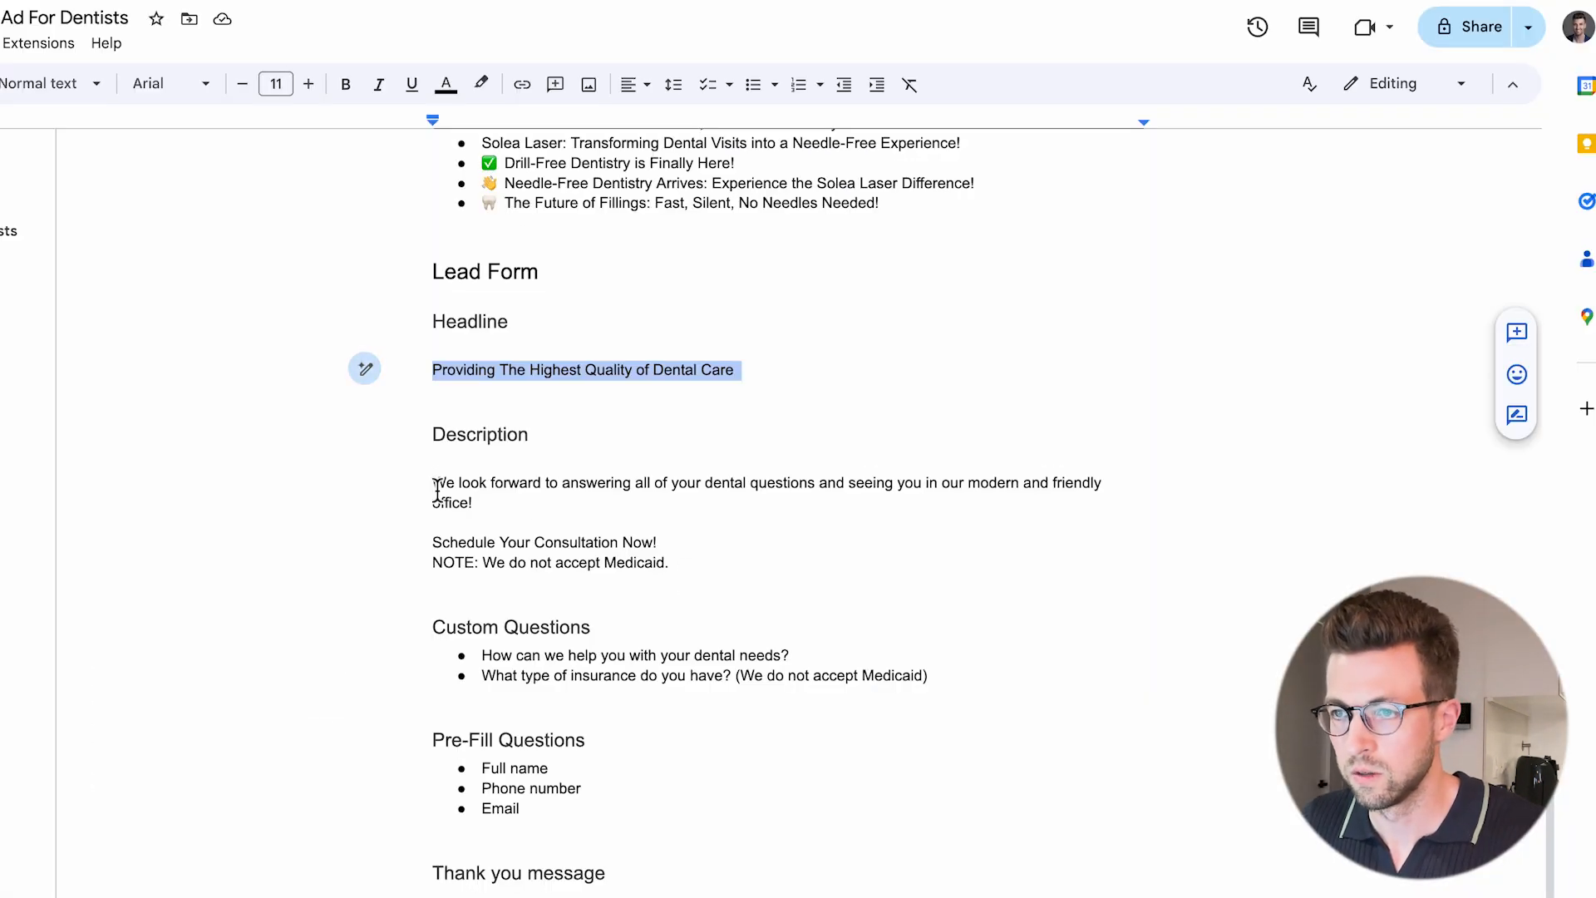
left_click_drag(434, 484, 675, 565)
key("ctrl+c")
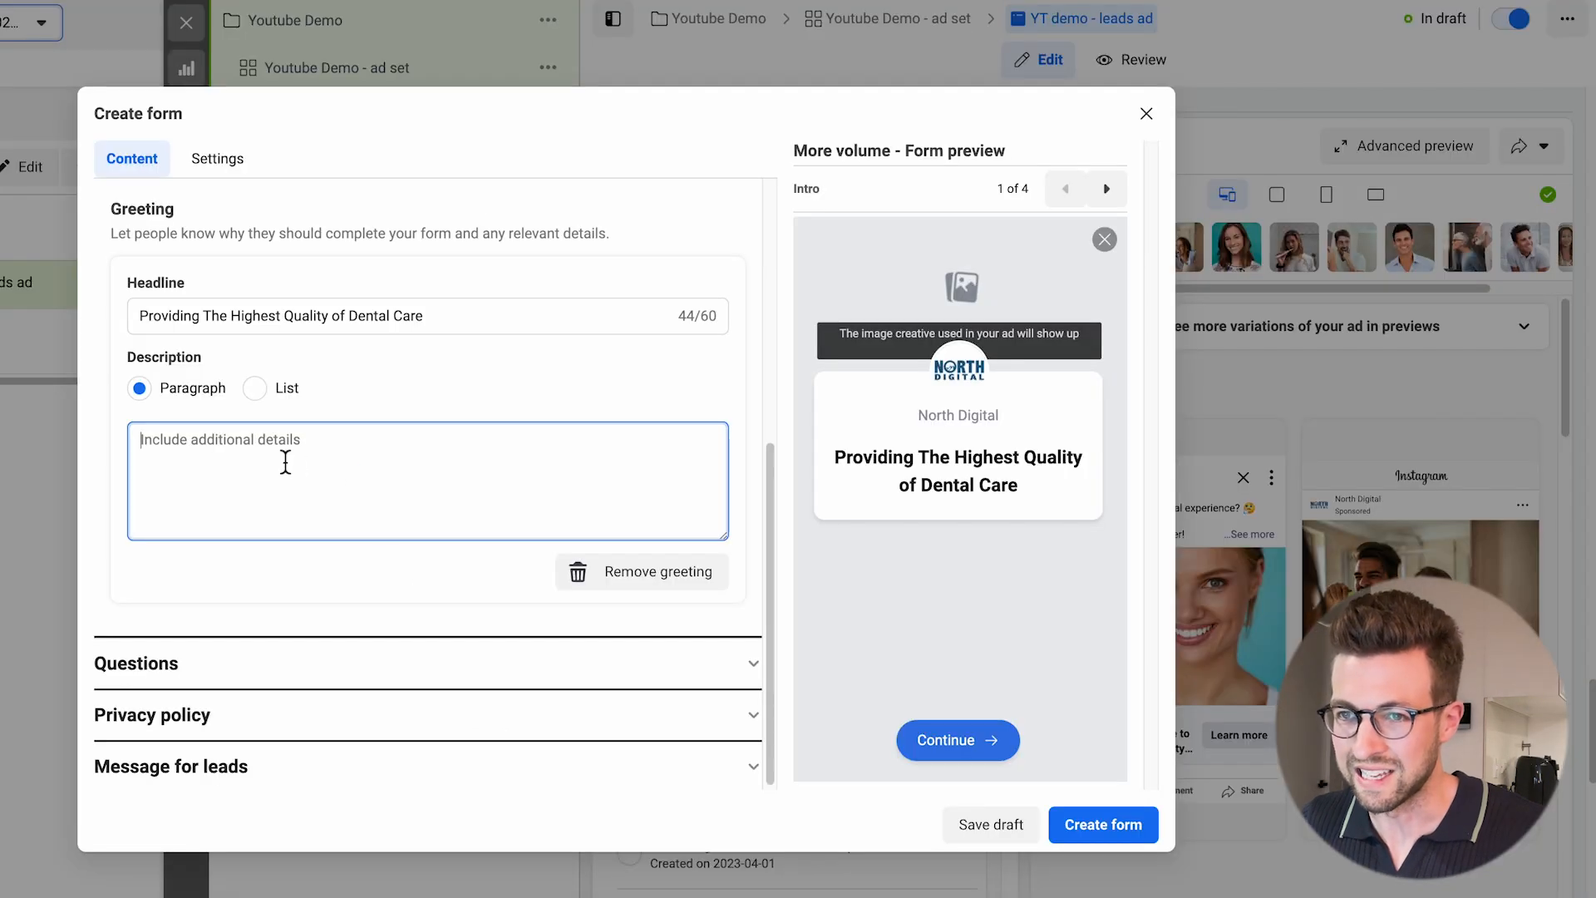
left_click(285, 460)
key("ctrl+v")
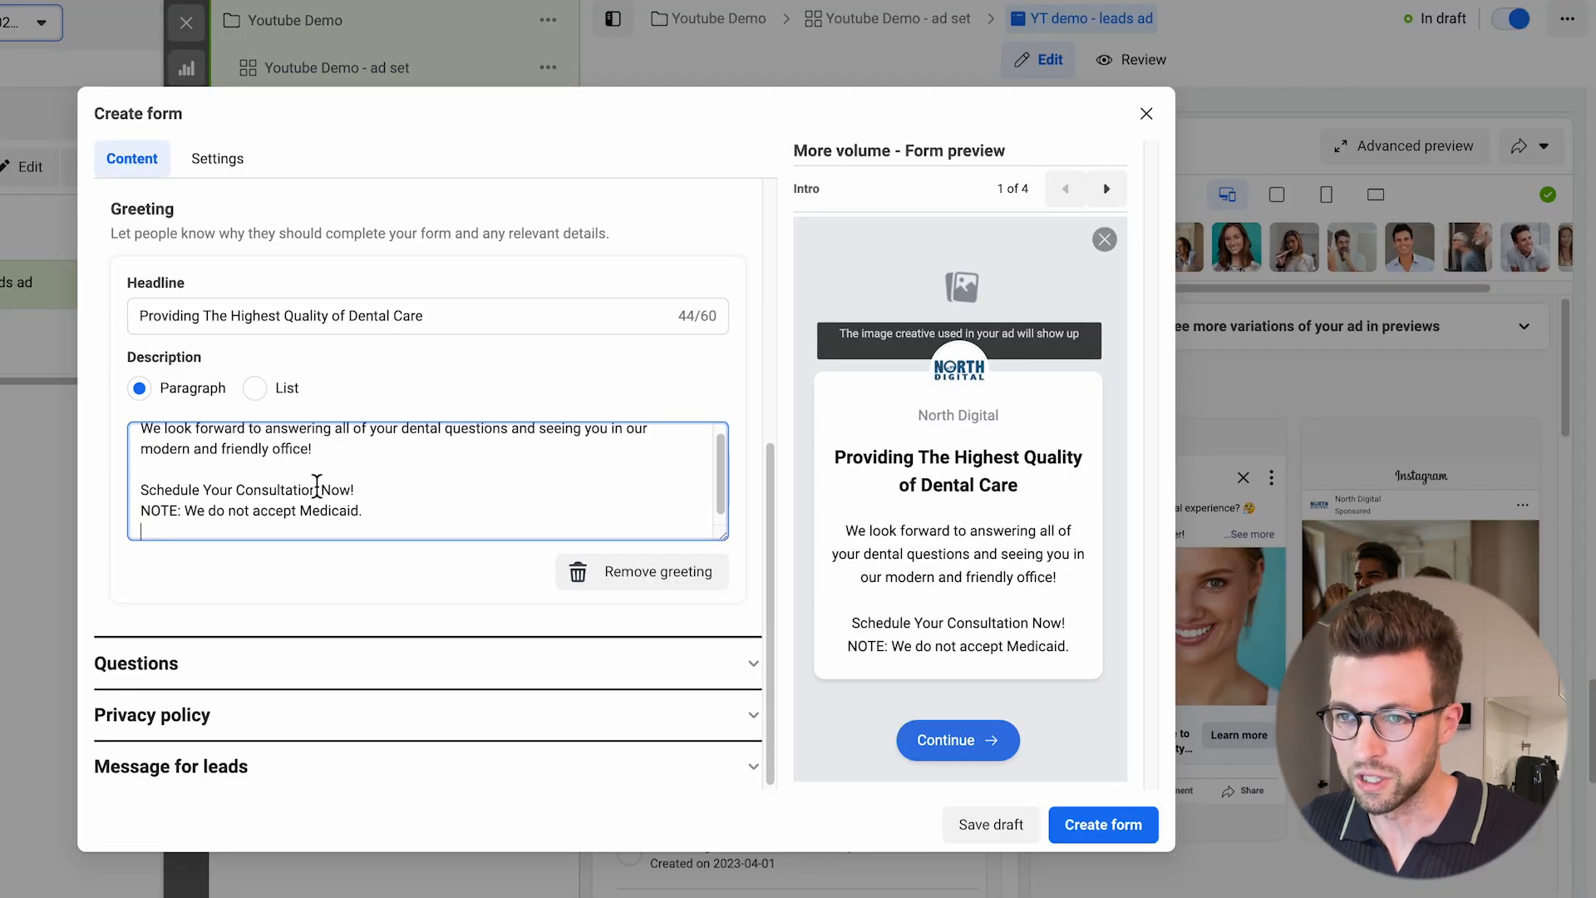
left_click_drag(185, 510, 310, 514)
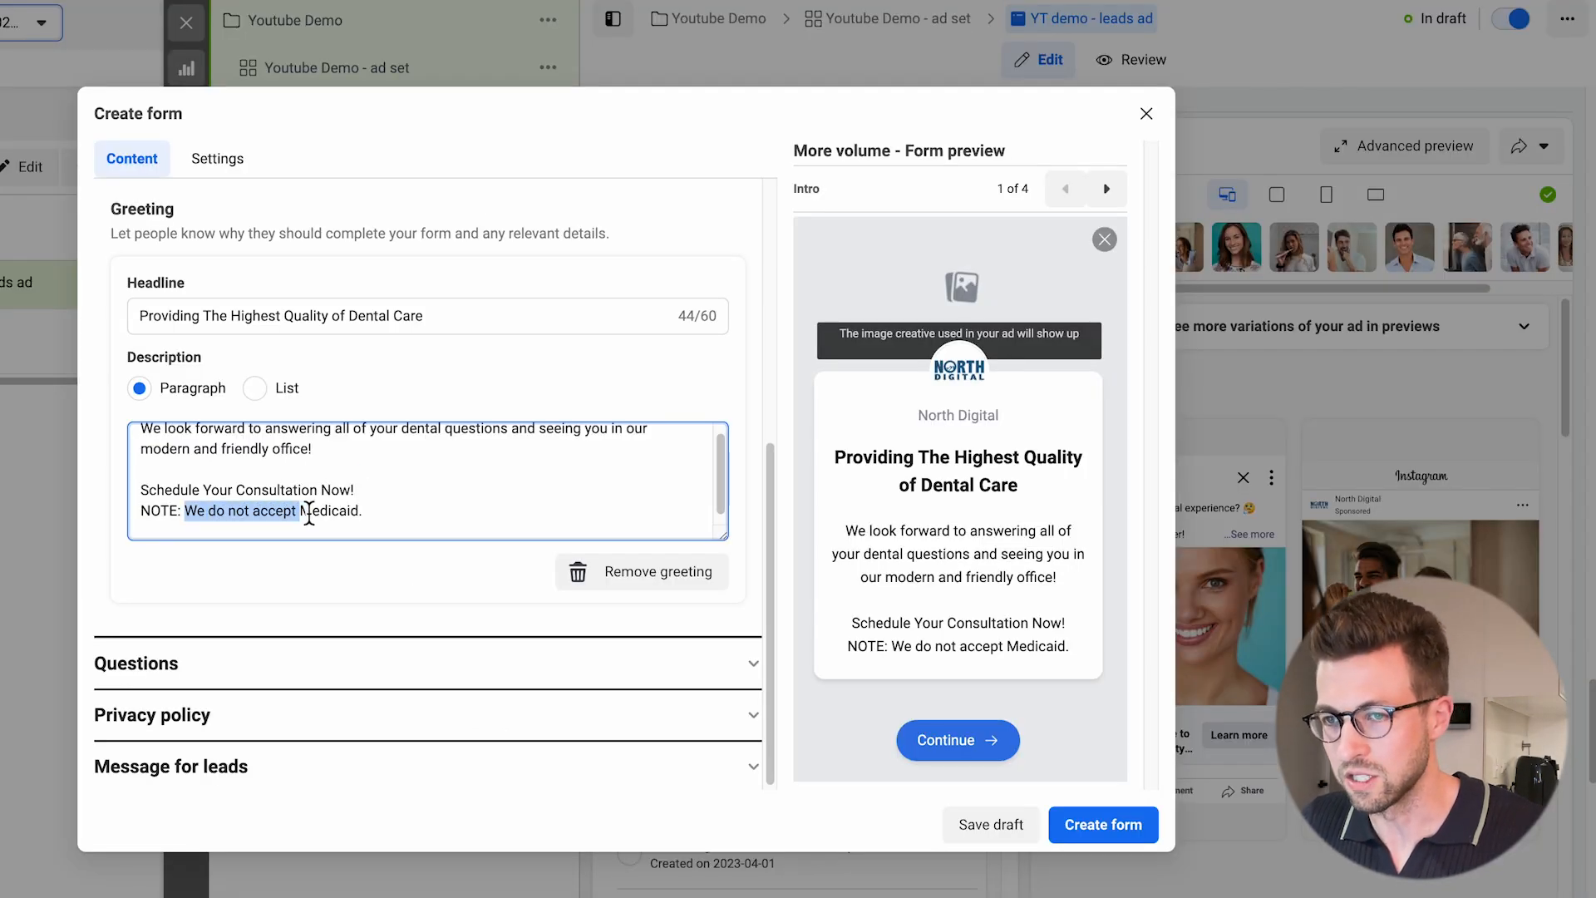
left_click(287, 541)
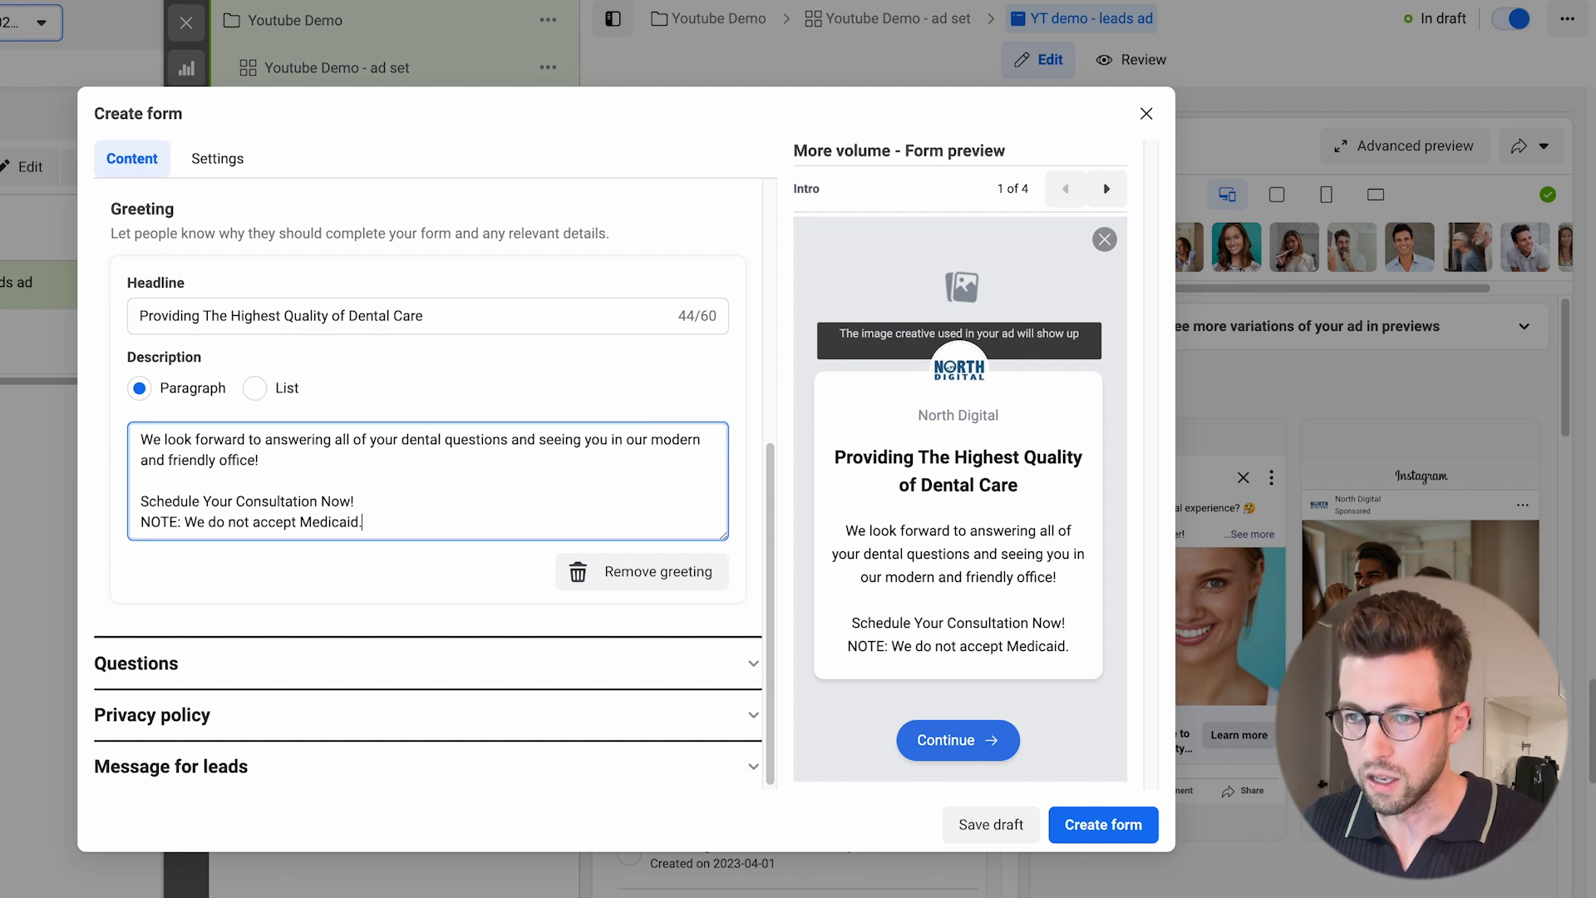
scroll(309, 532, "up", 2)
left_click_drag(363, 647, 135, 647)
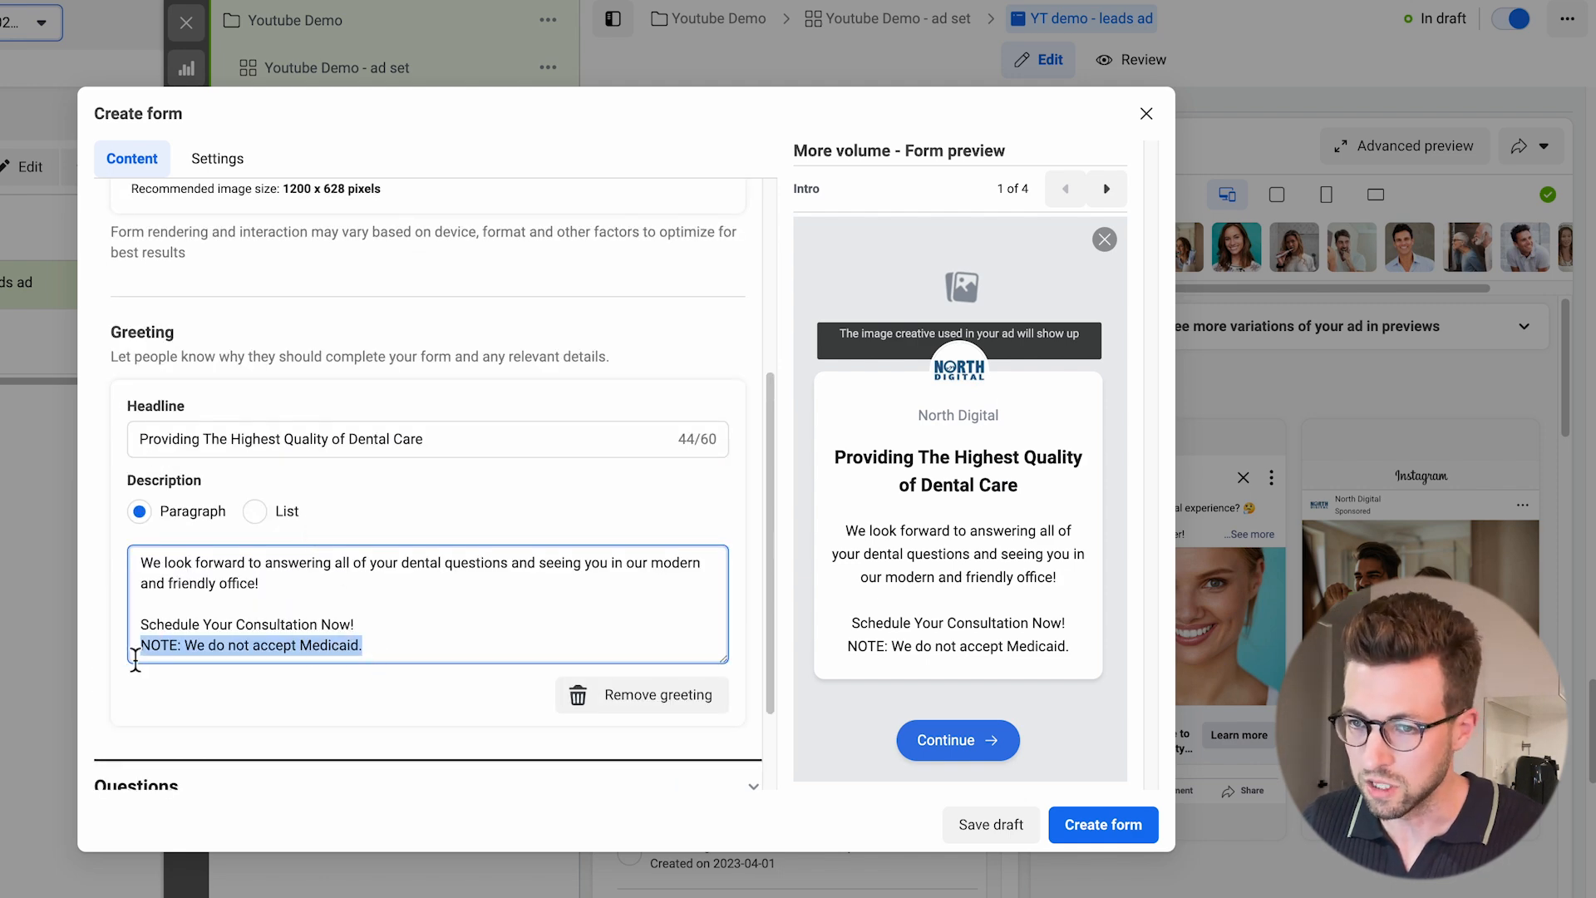
Add a short answer question to the form with the document's "How can we help you with your dental needs?".
scroll(295, 600, "down", 1)
left_click(242, 676)
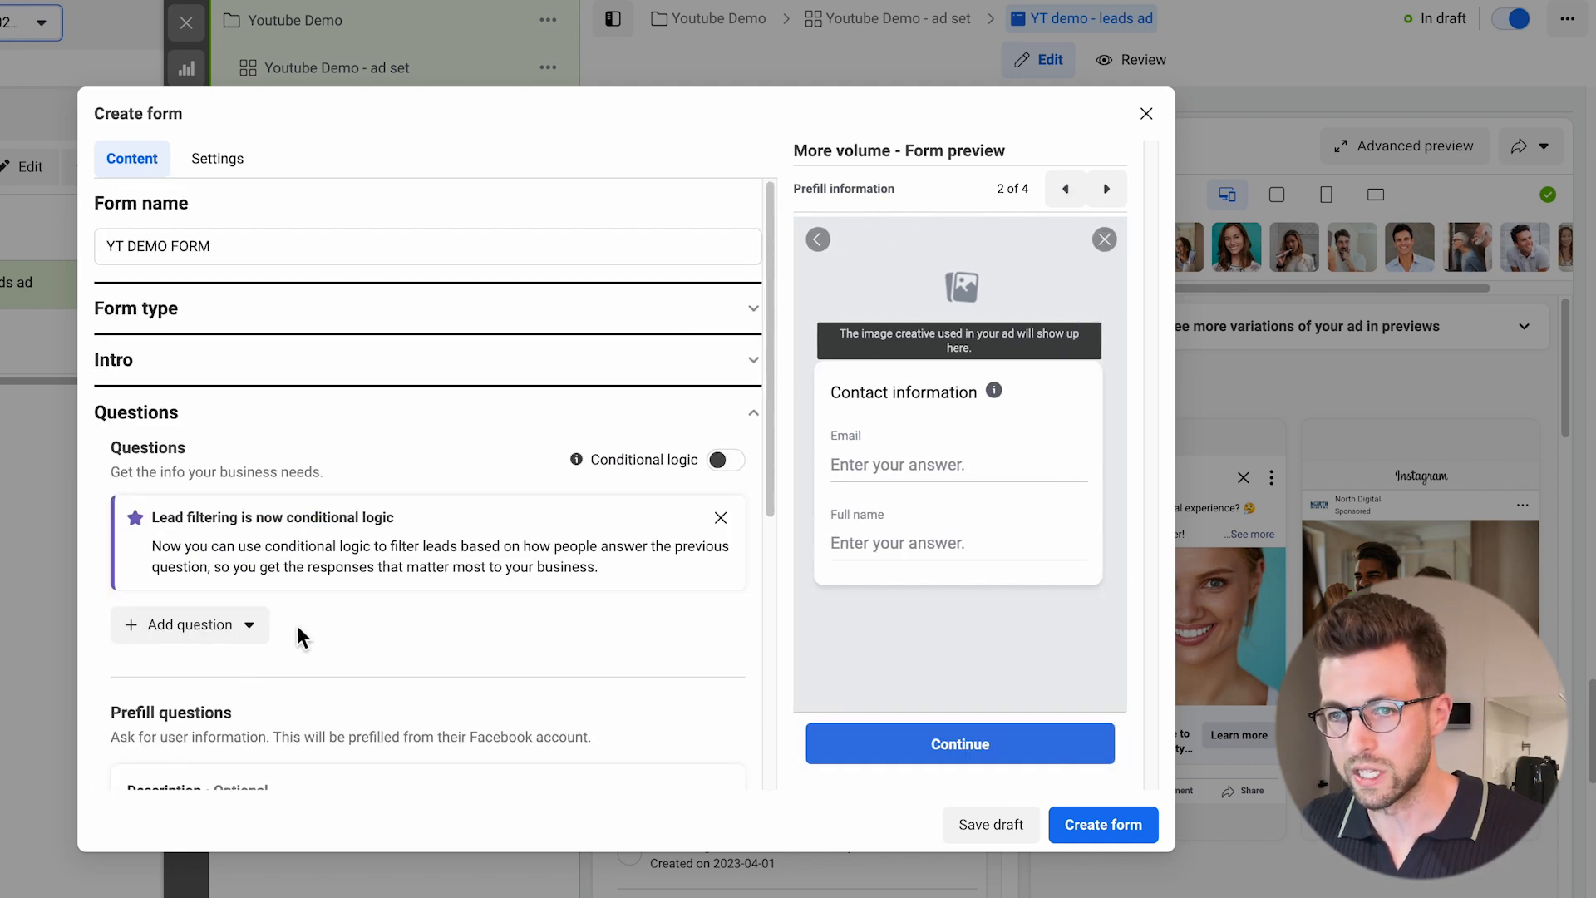
scroll(453, 611, "down", 3)
left_click(258, 439)
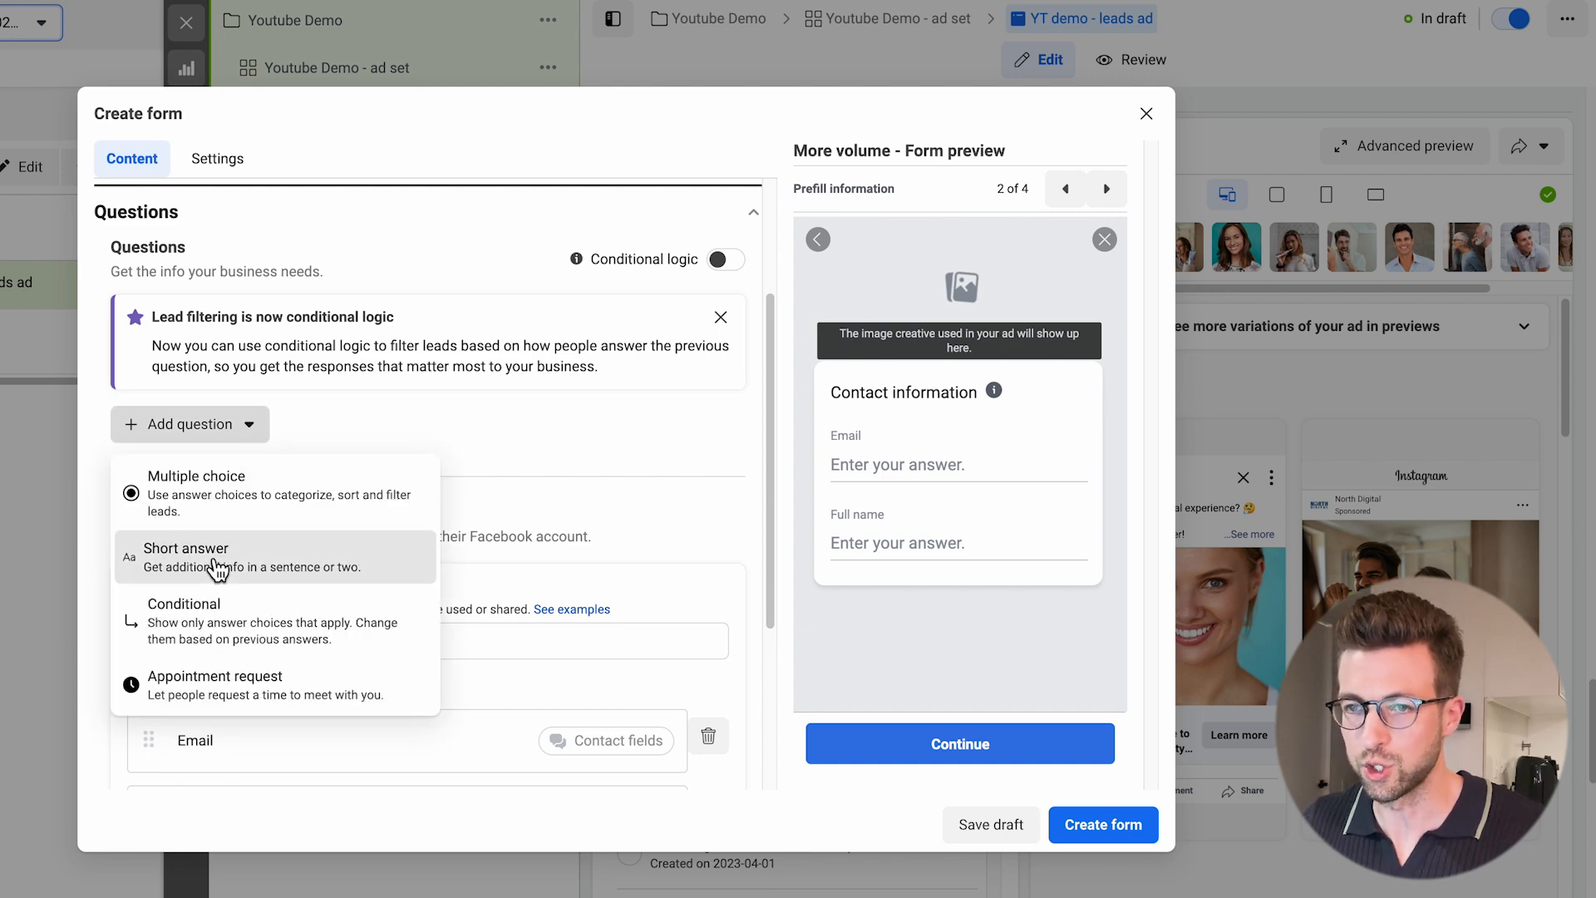
left_click(218, 559)
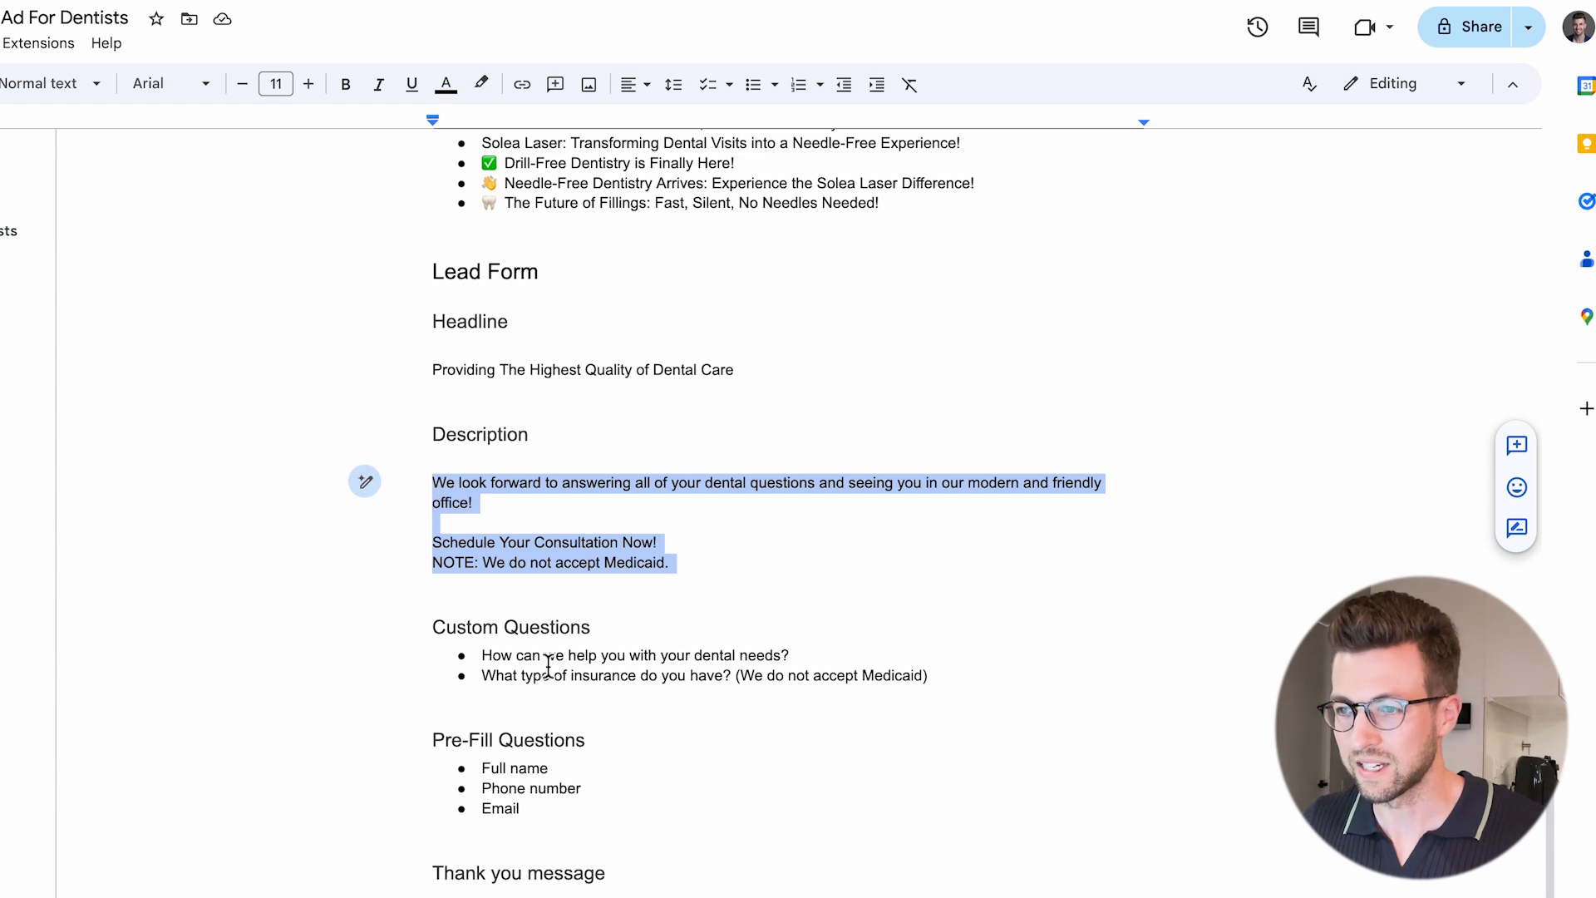
left_click_drag(808, 653, 491, 661)
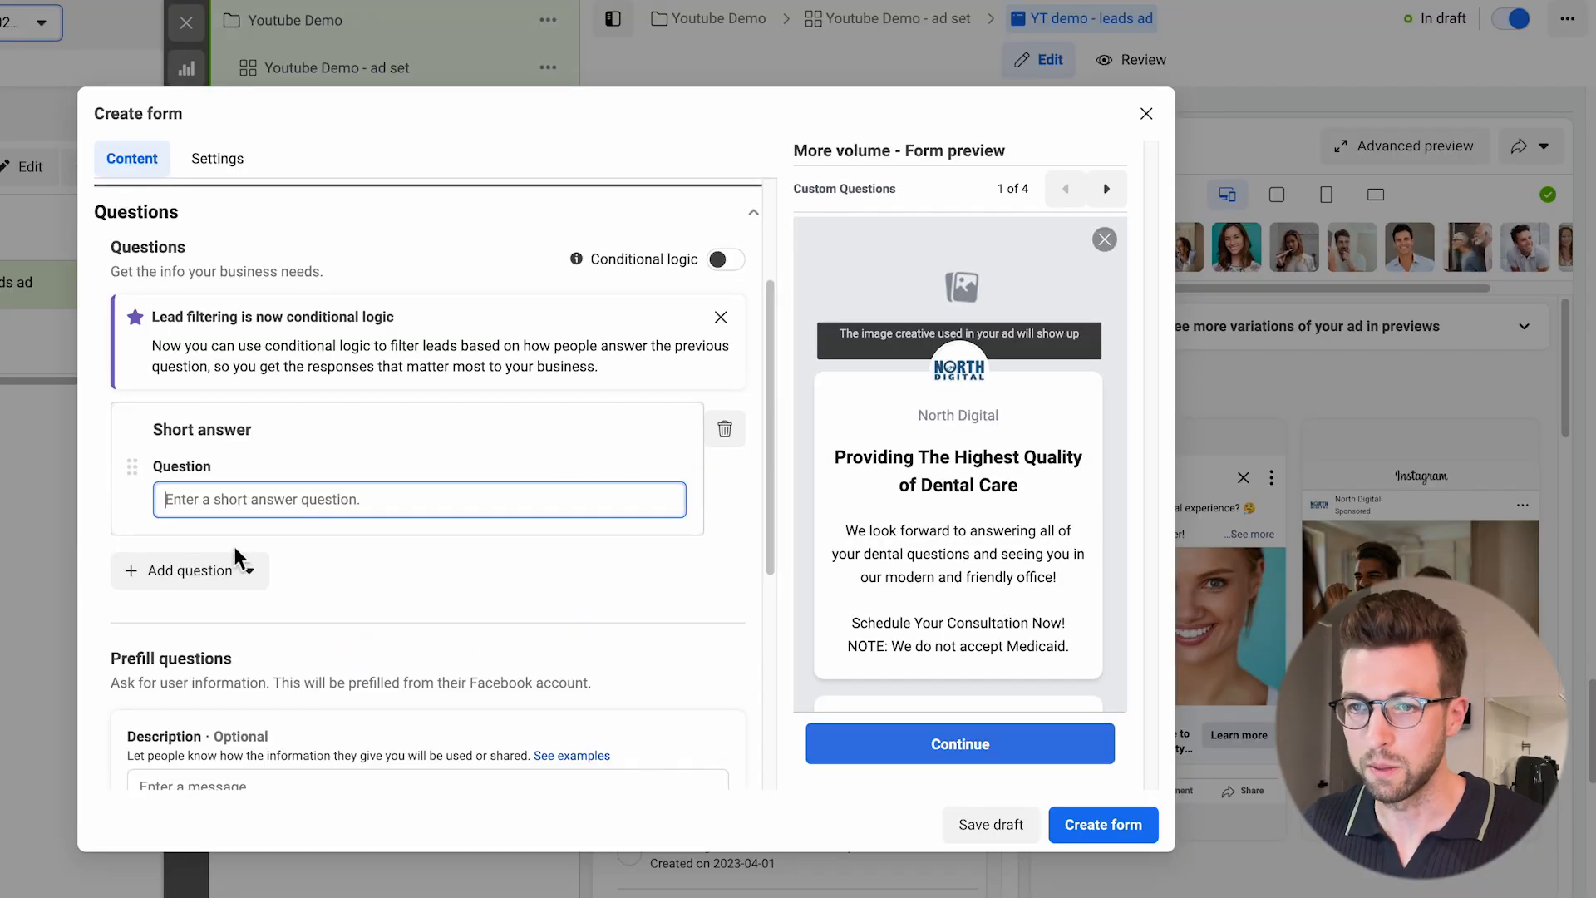
type("How can we help you with your dental needs?")
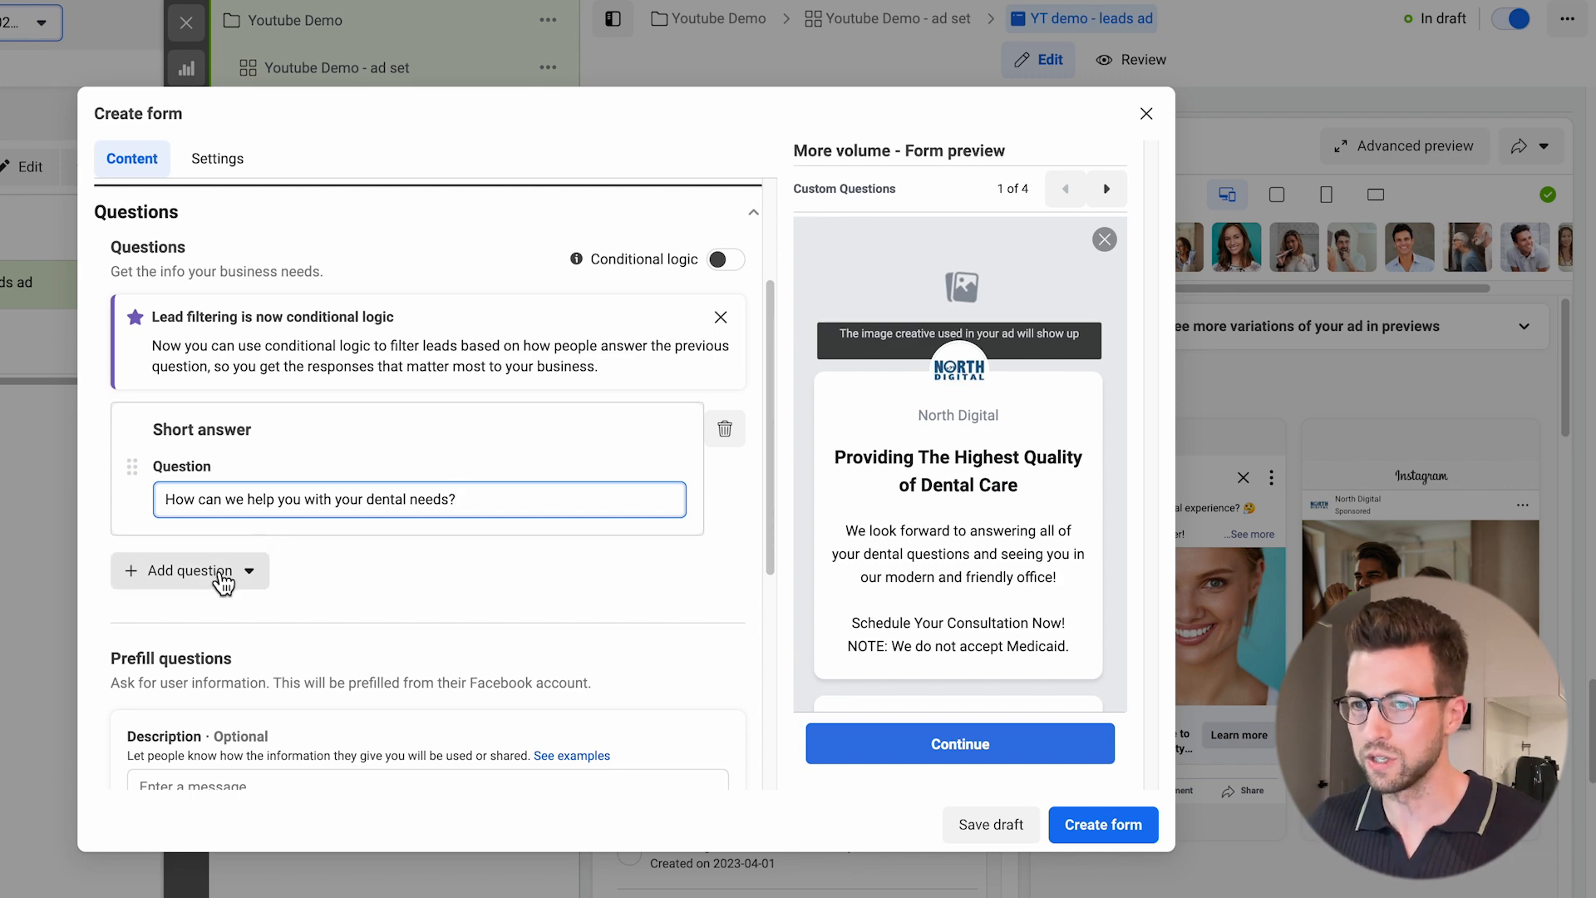
Add a second short answer question with the document's "What type of insurance do you have? (We do not accept Medicaid)".
left_click(226, 577)
left_click(230, 702)
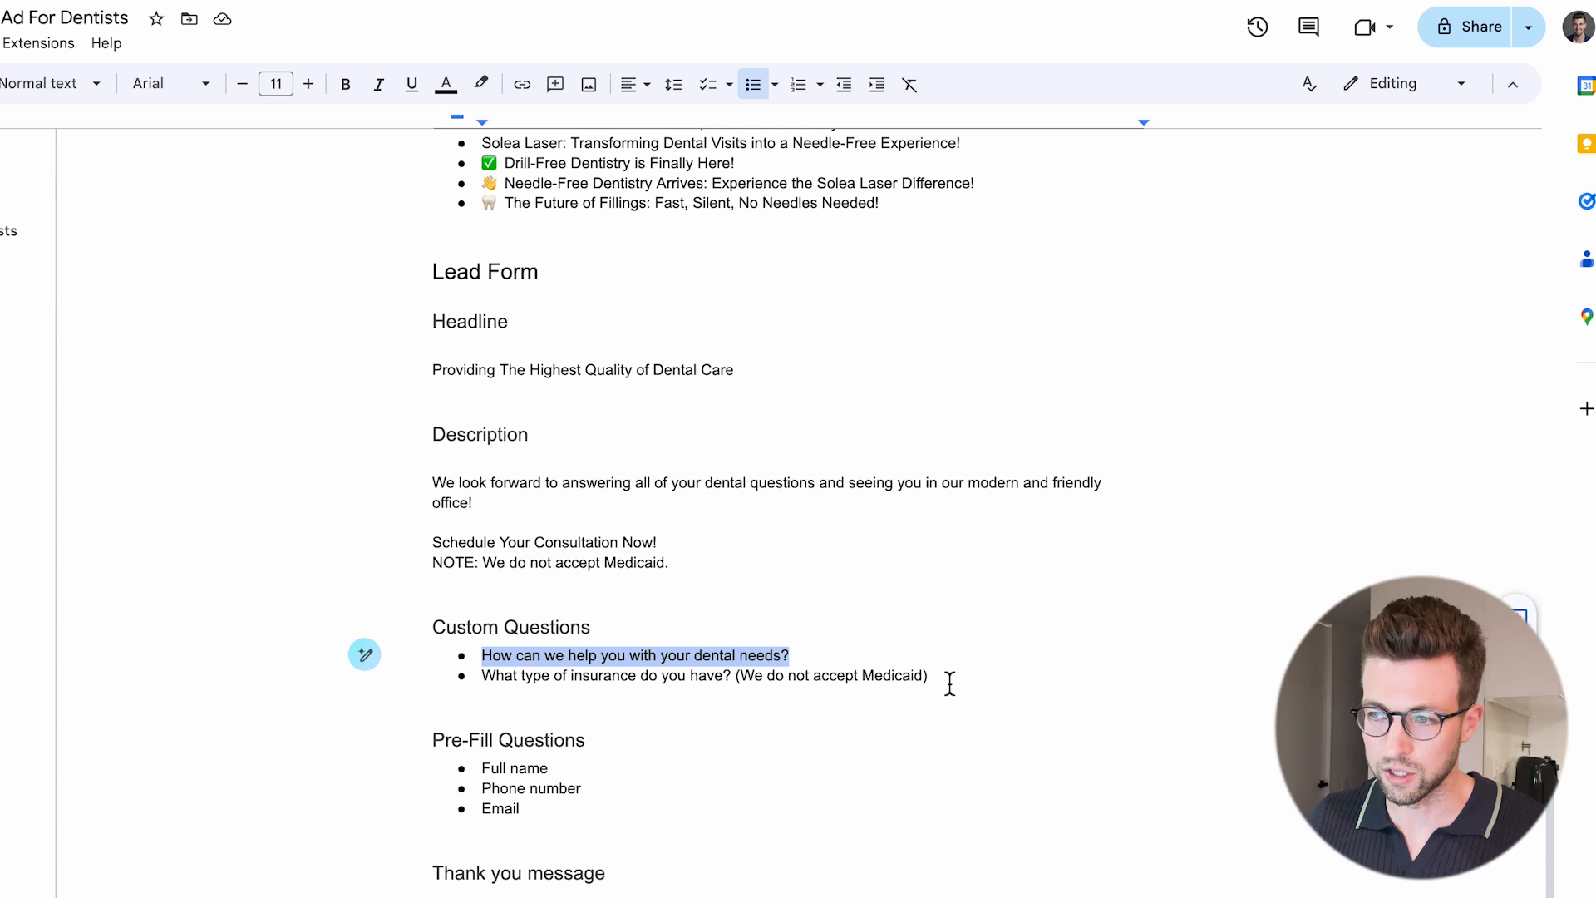
left_click_drag(949, 683, 487, 677)
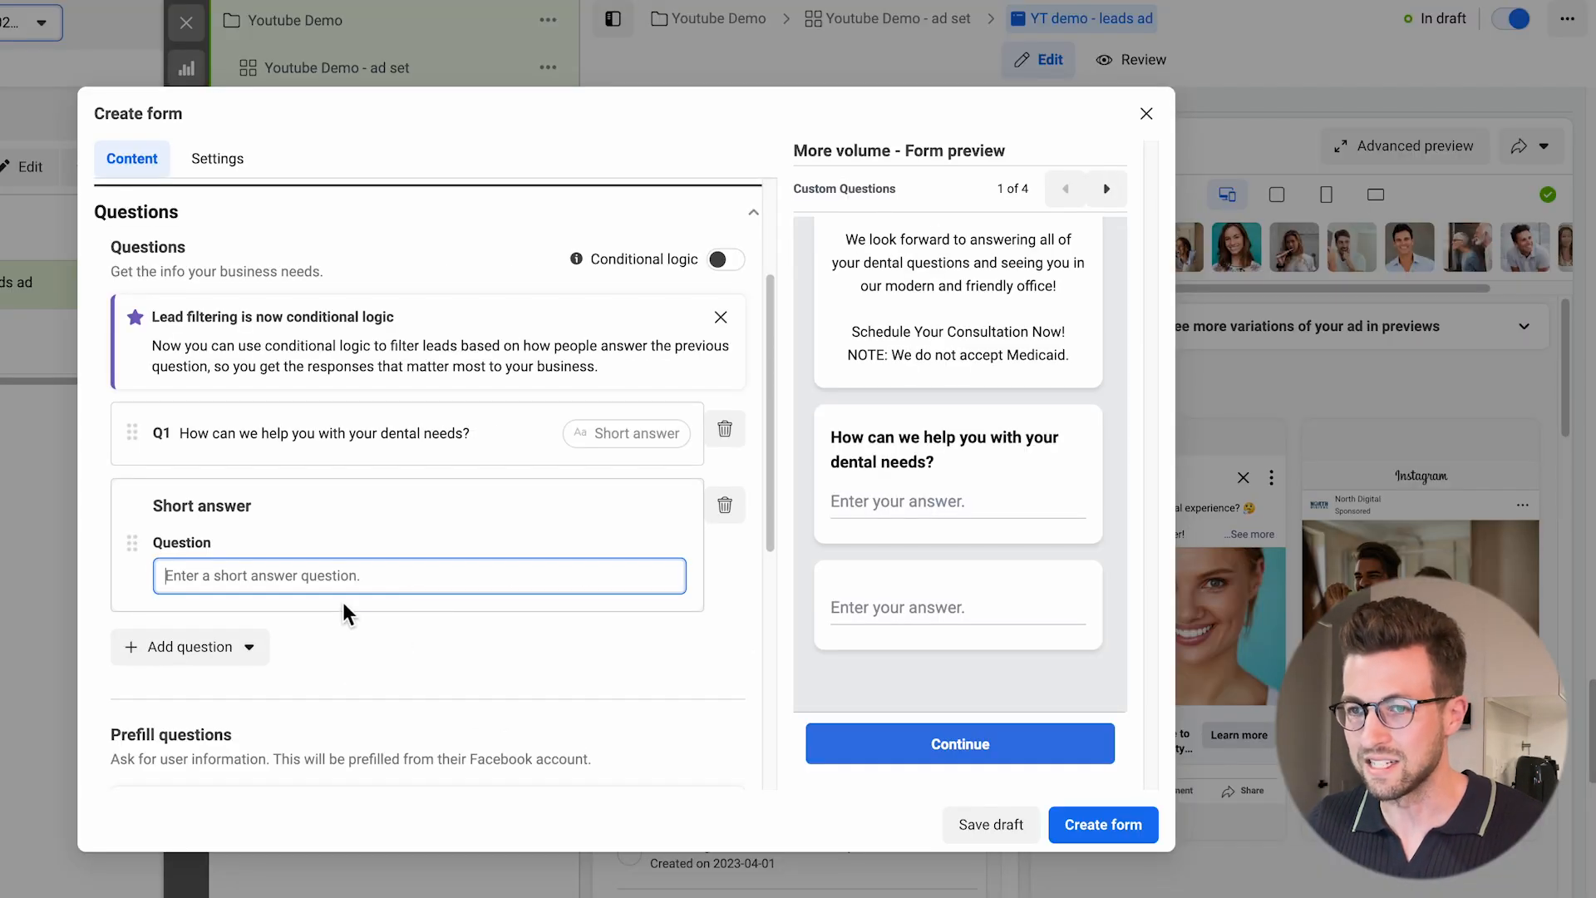
type("What type of insurance do you have? (We do not accept Medicaid)")
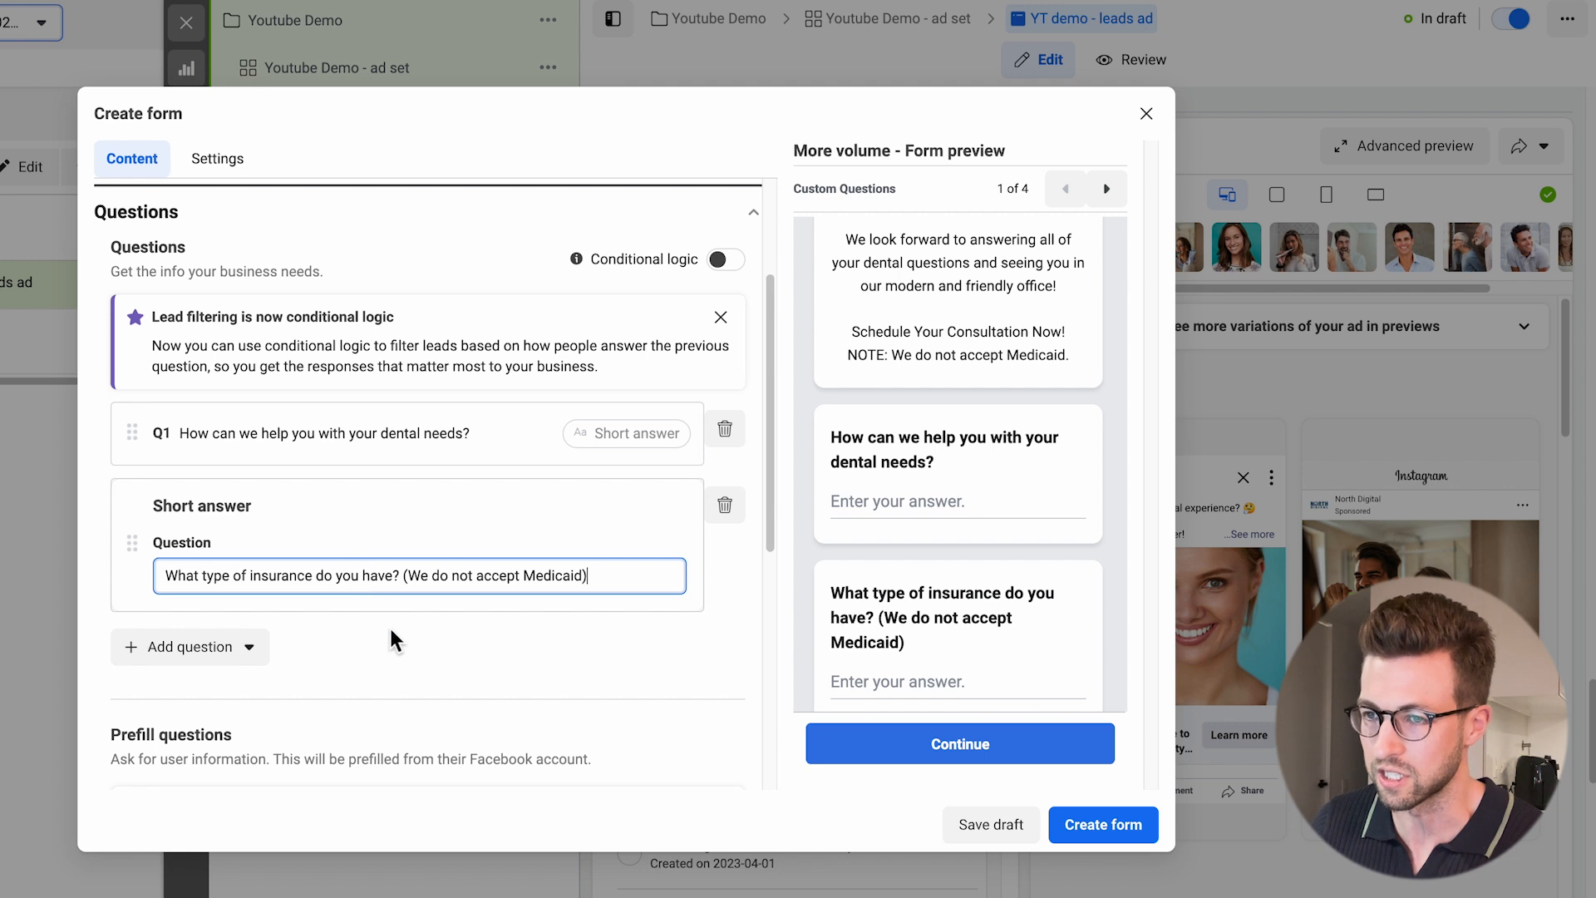
Add the Phone number contact field to the form's prefill questions.
scroll(285, 335, "down", 5)
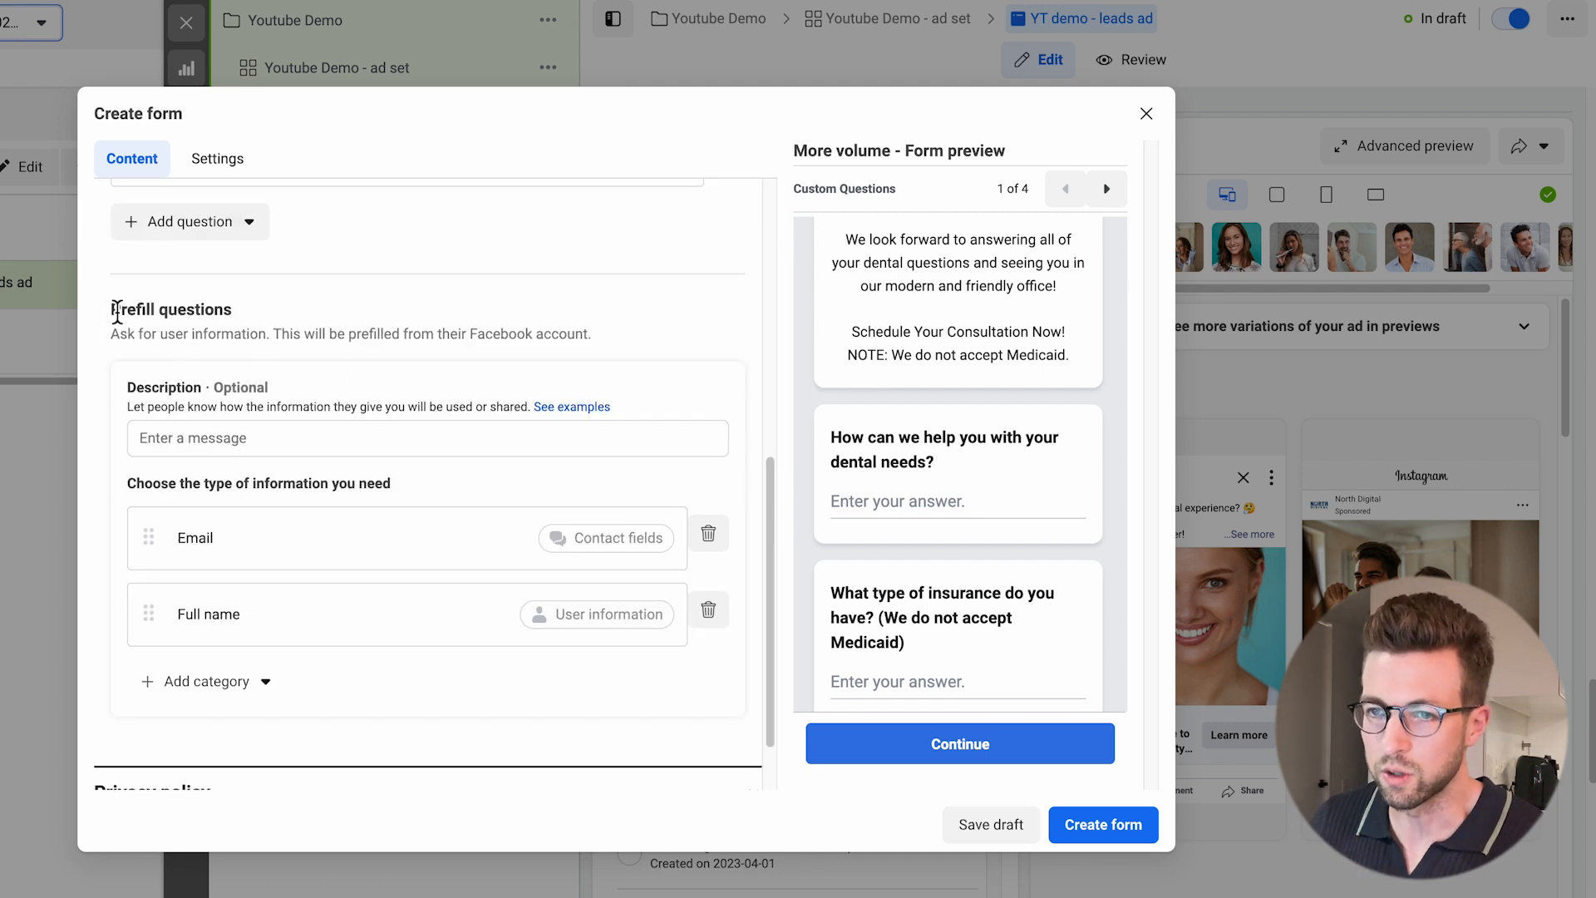
left_click_drag(114, 309, 226, 313)
scroll(274, 333, "down", 1)
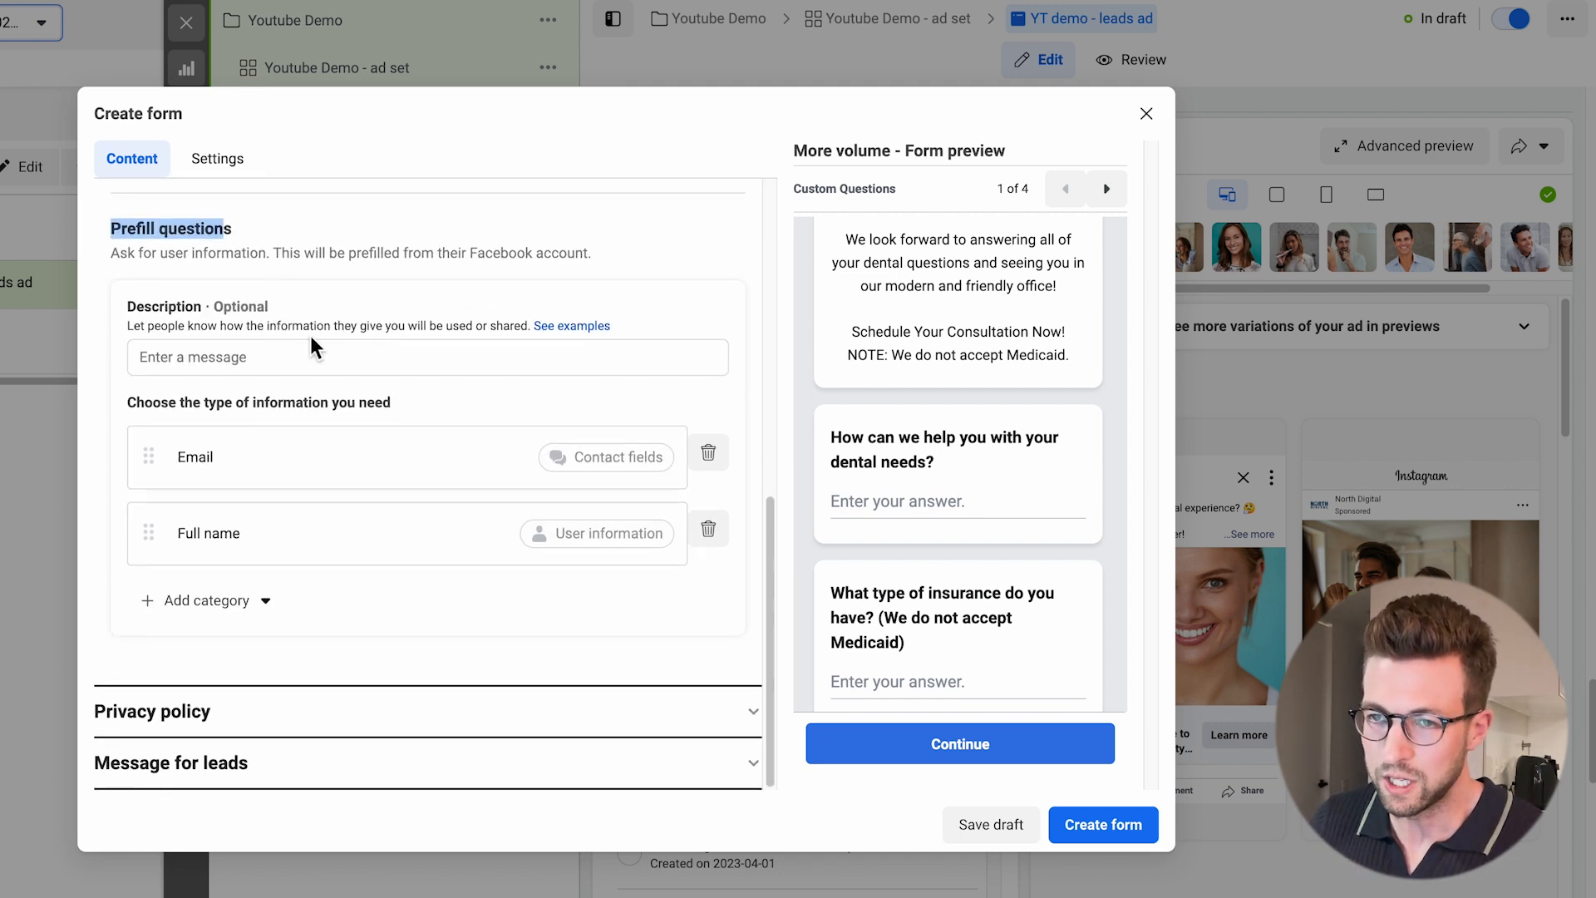
left_click(259, 616)
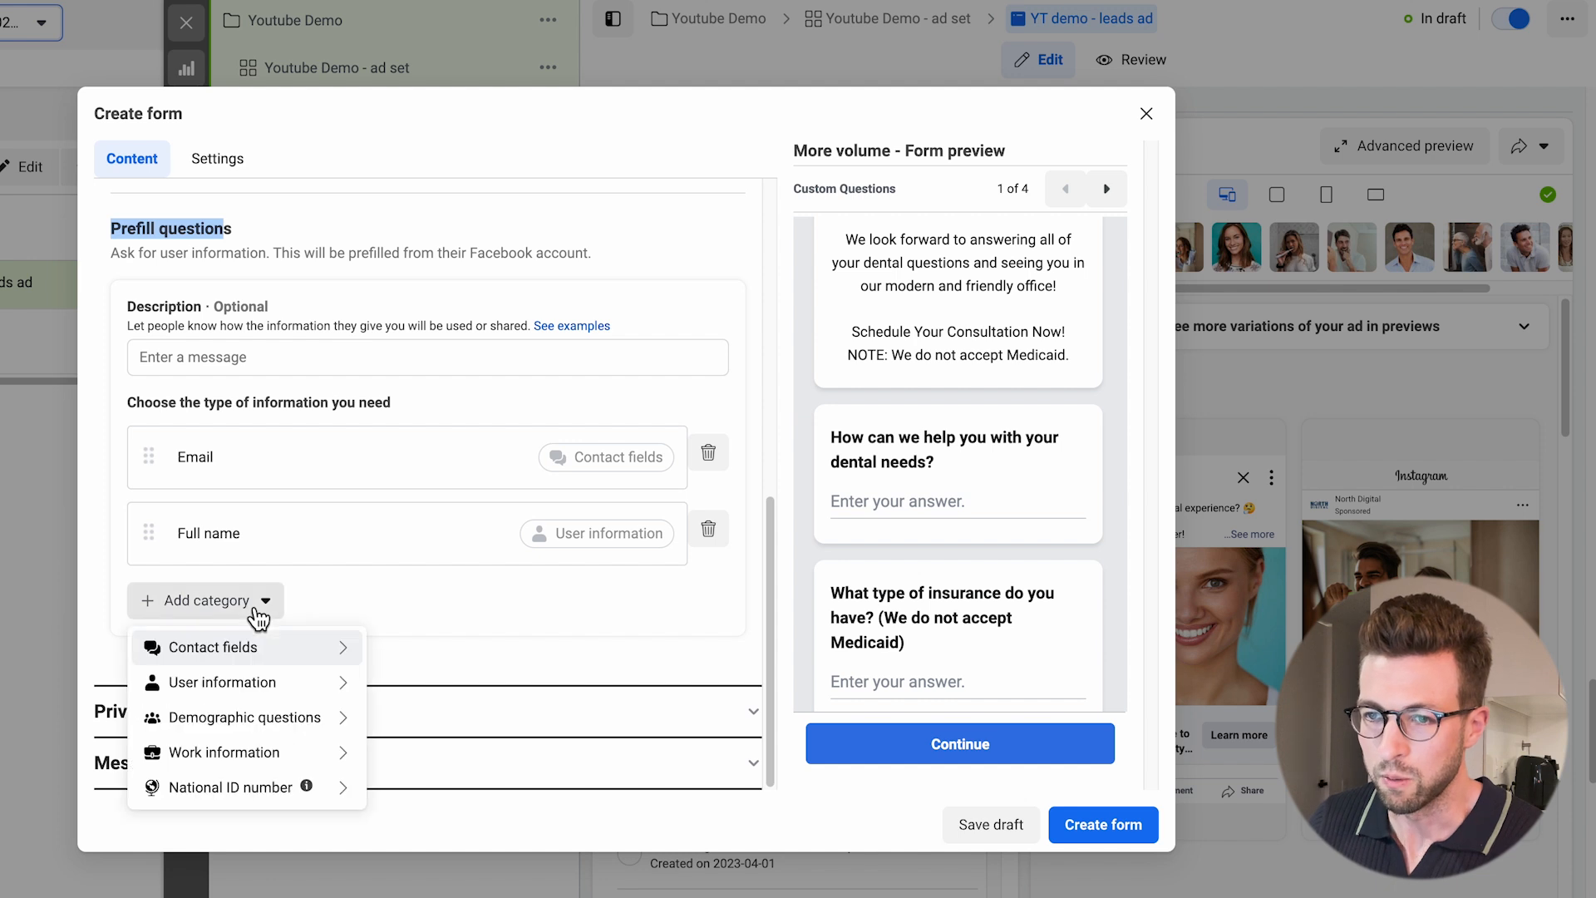
left_click(257, 645)
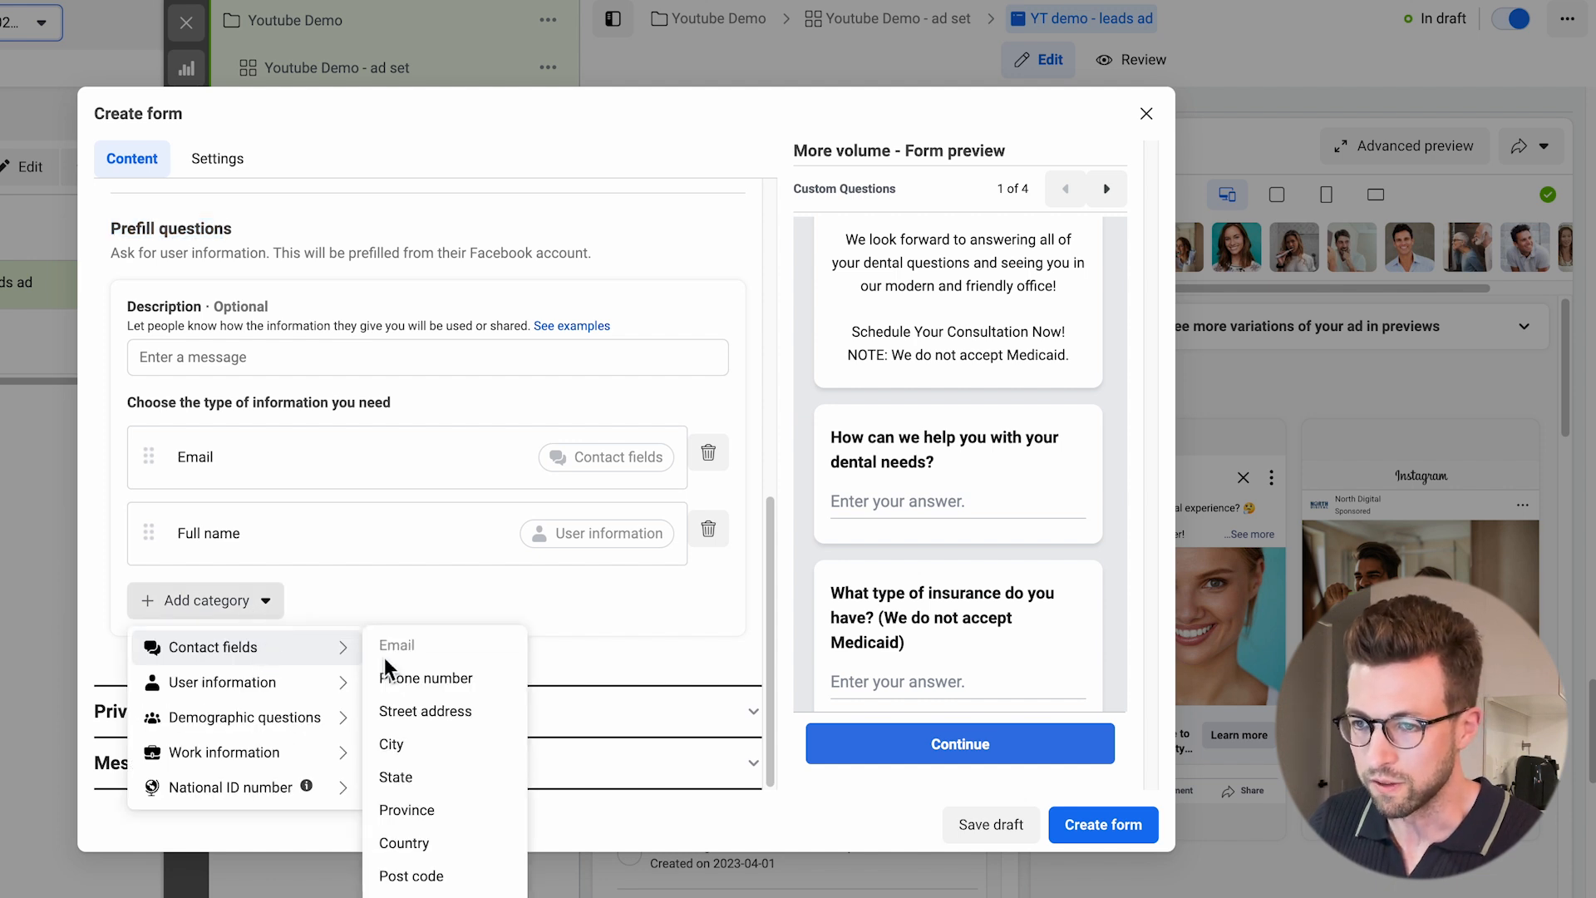
left_click(390, 683)
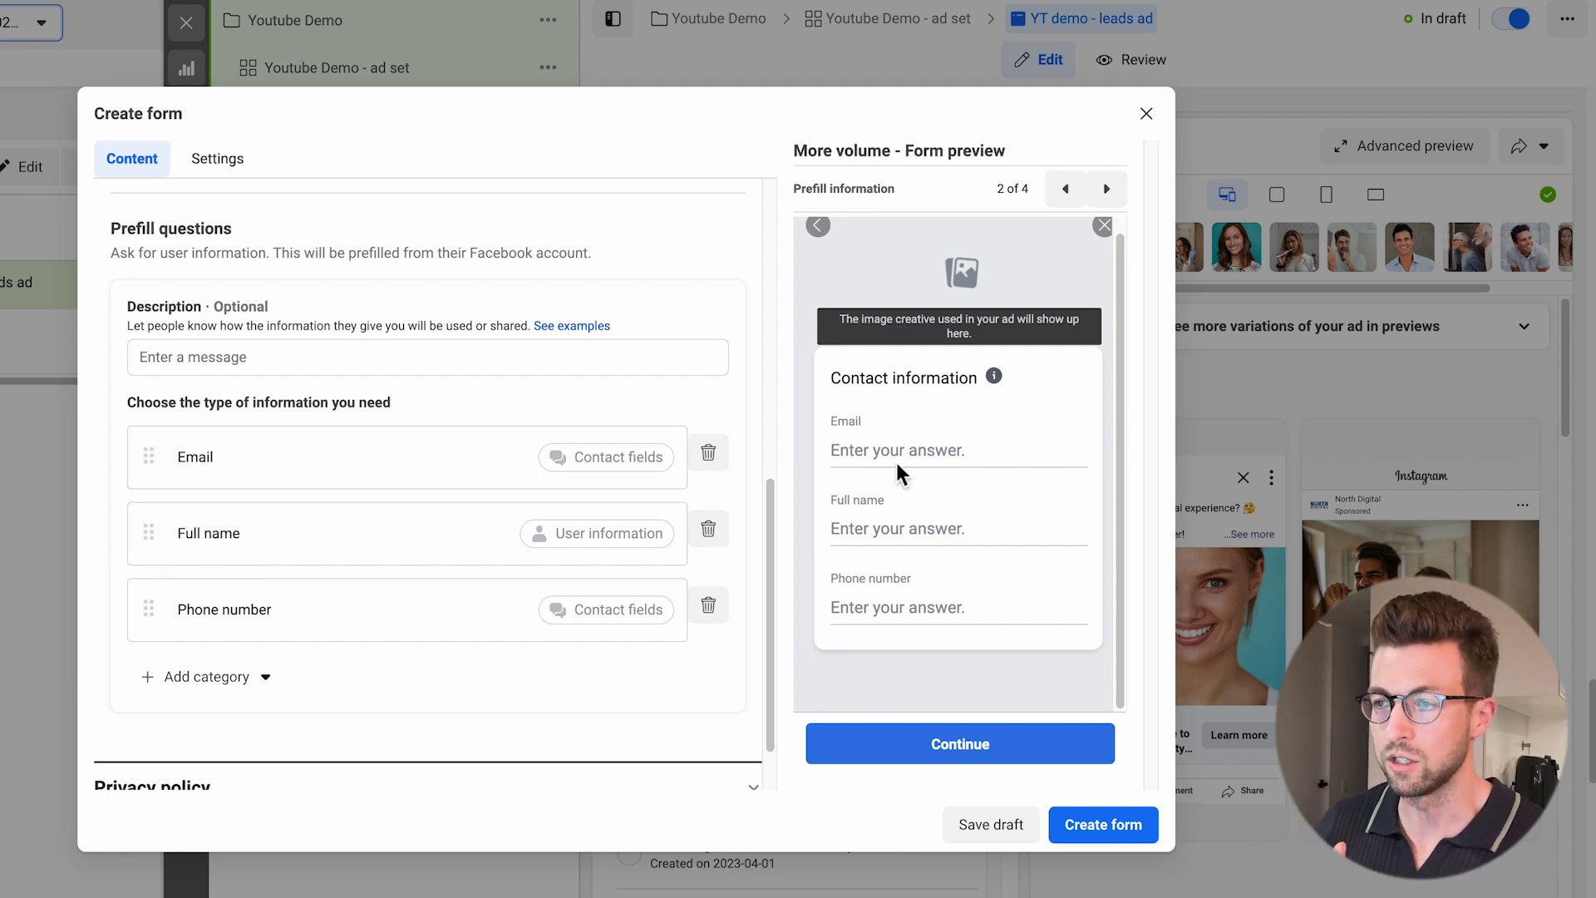
left_click(457, 785)
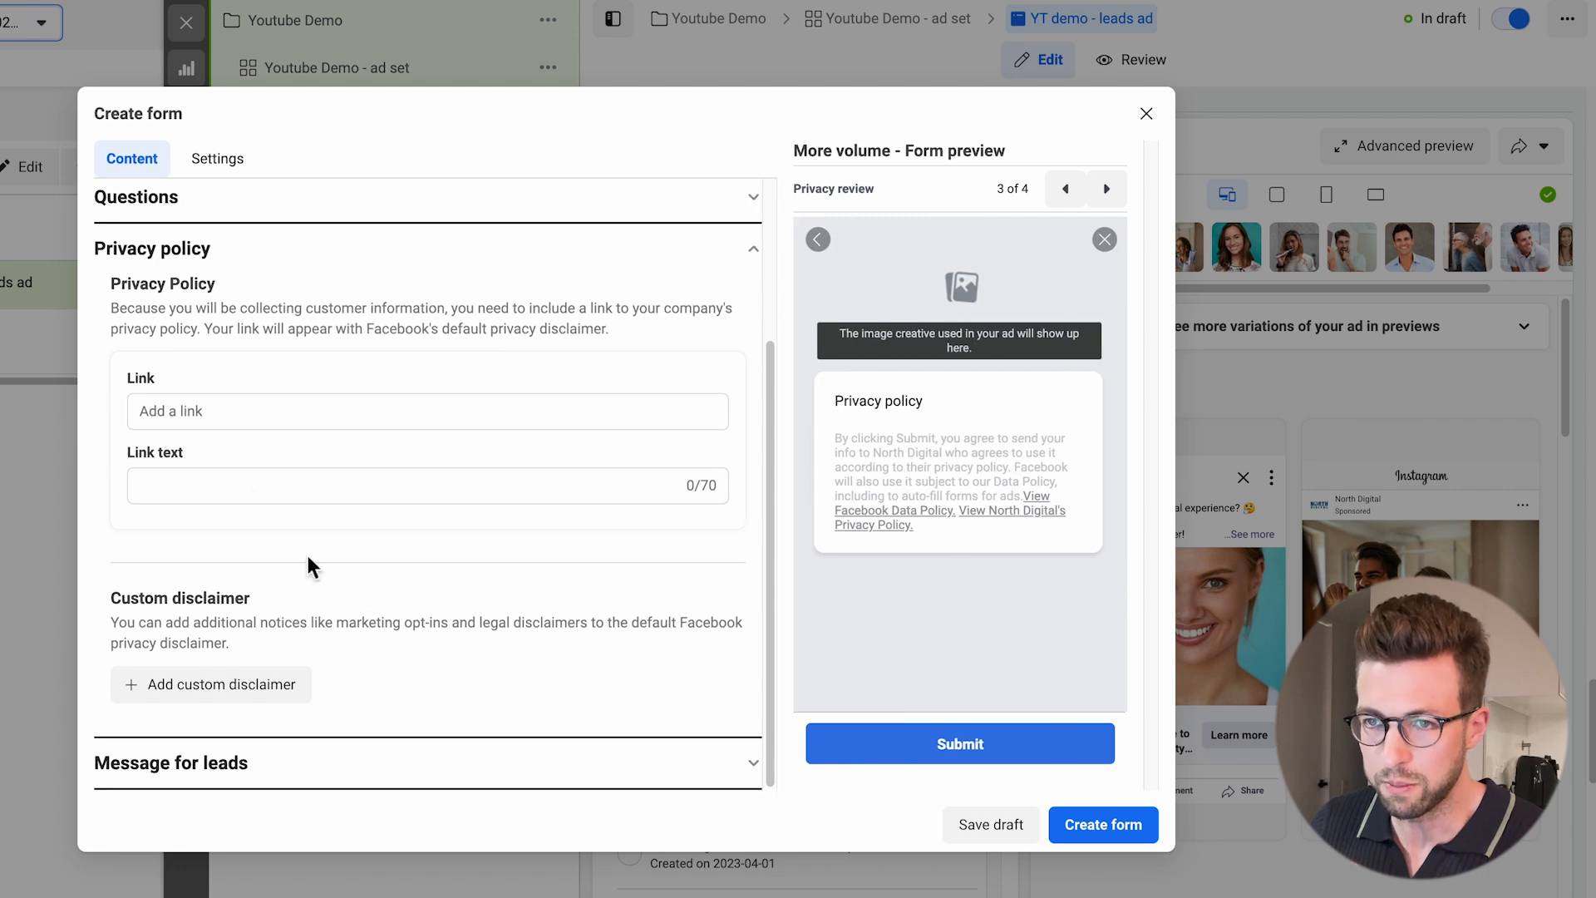
left_click(226, 428)
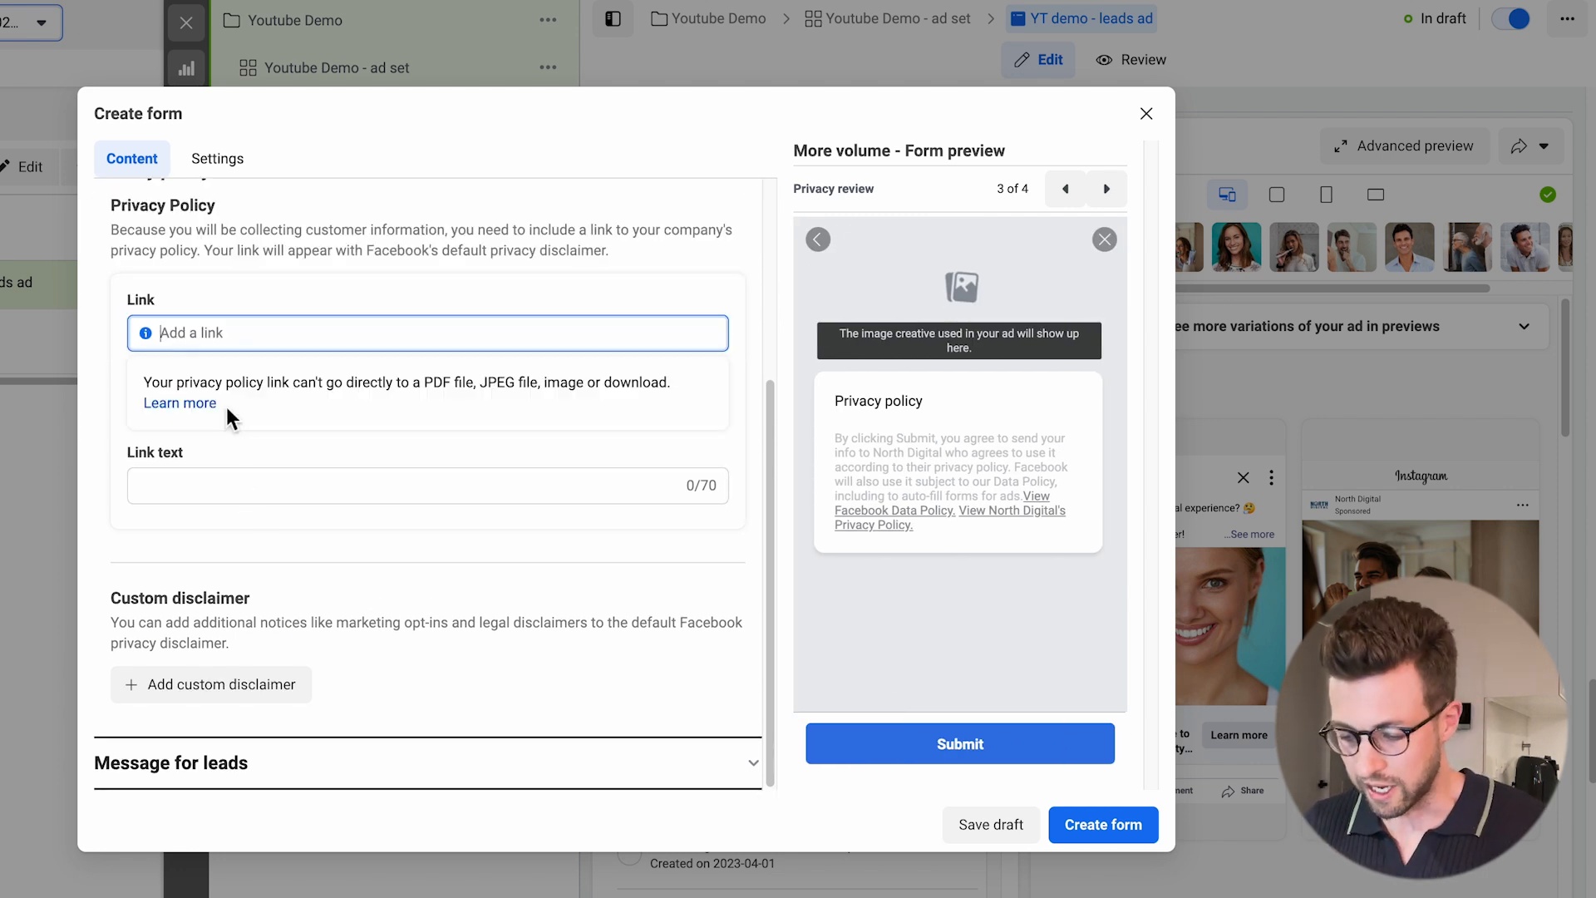
type("www.north.")
type("digital")
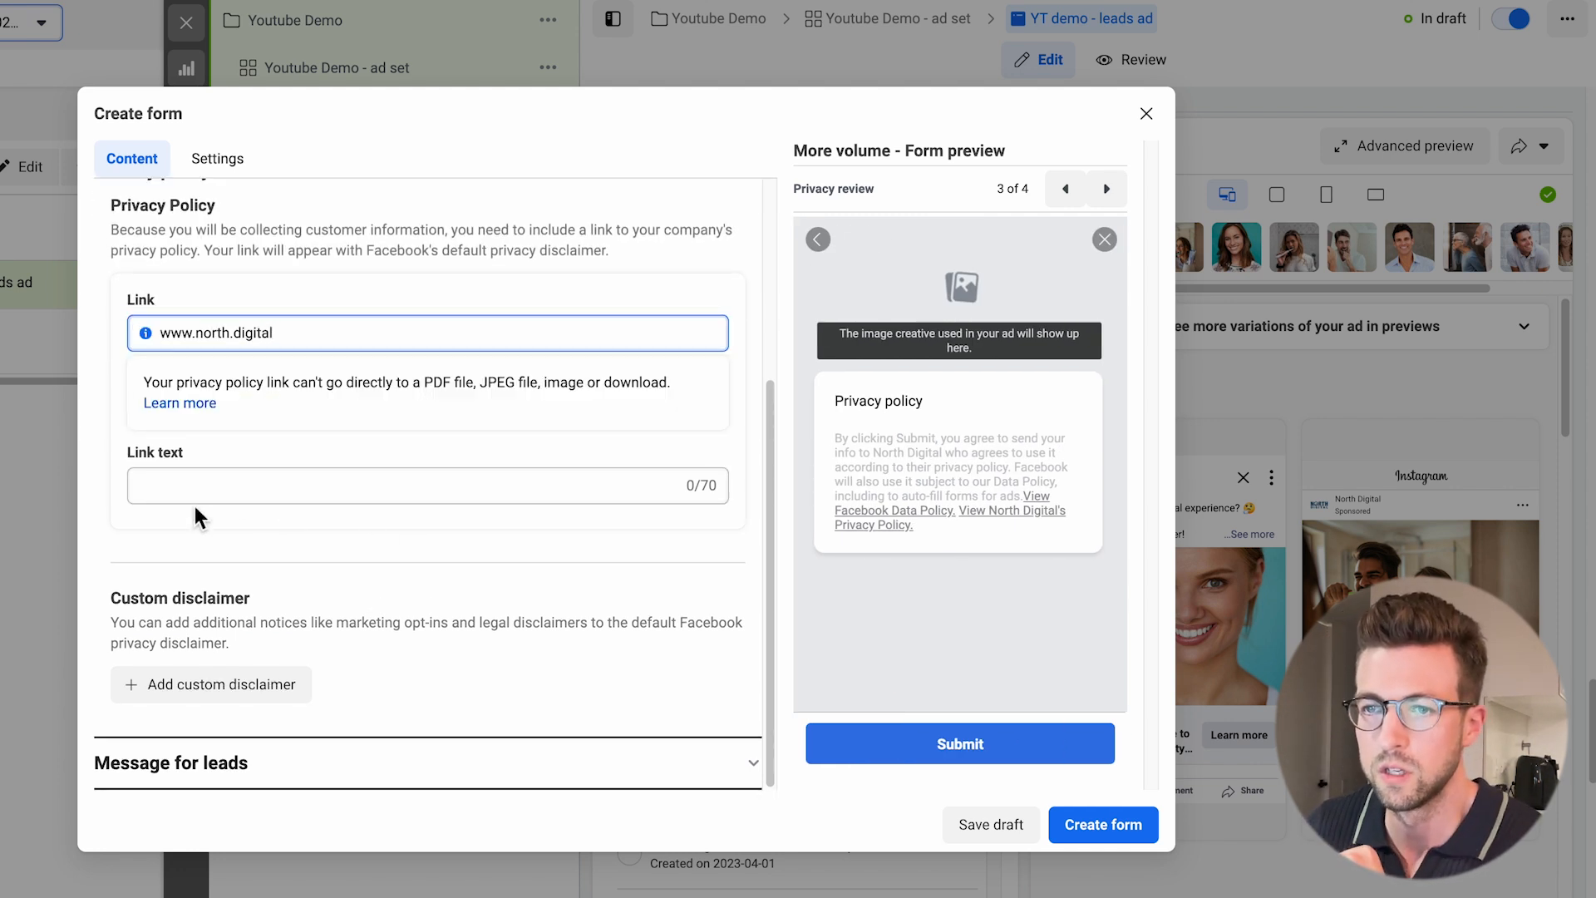
left_click(123, 546)
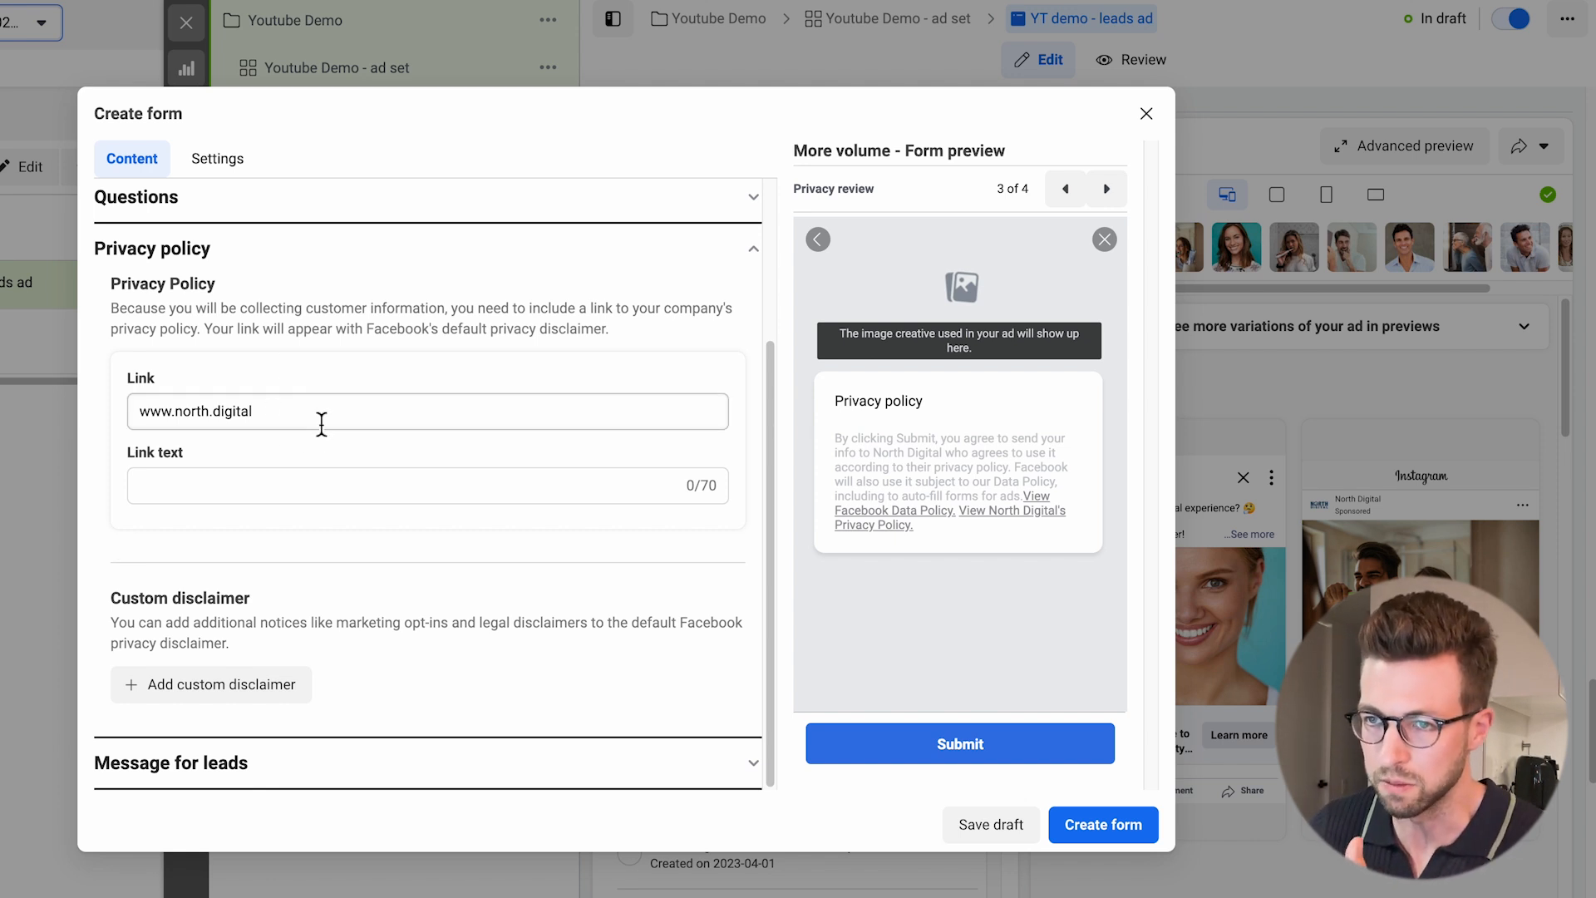
left_click(321, 420)
left_click(109, 431)
Replace the description of the message for leads with the document's thank you message, starting "We will give you a call shortly to book you in!".
left_click(312, 765)
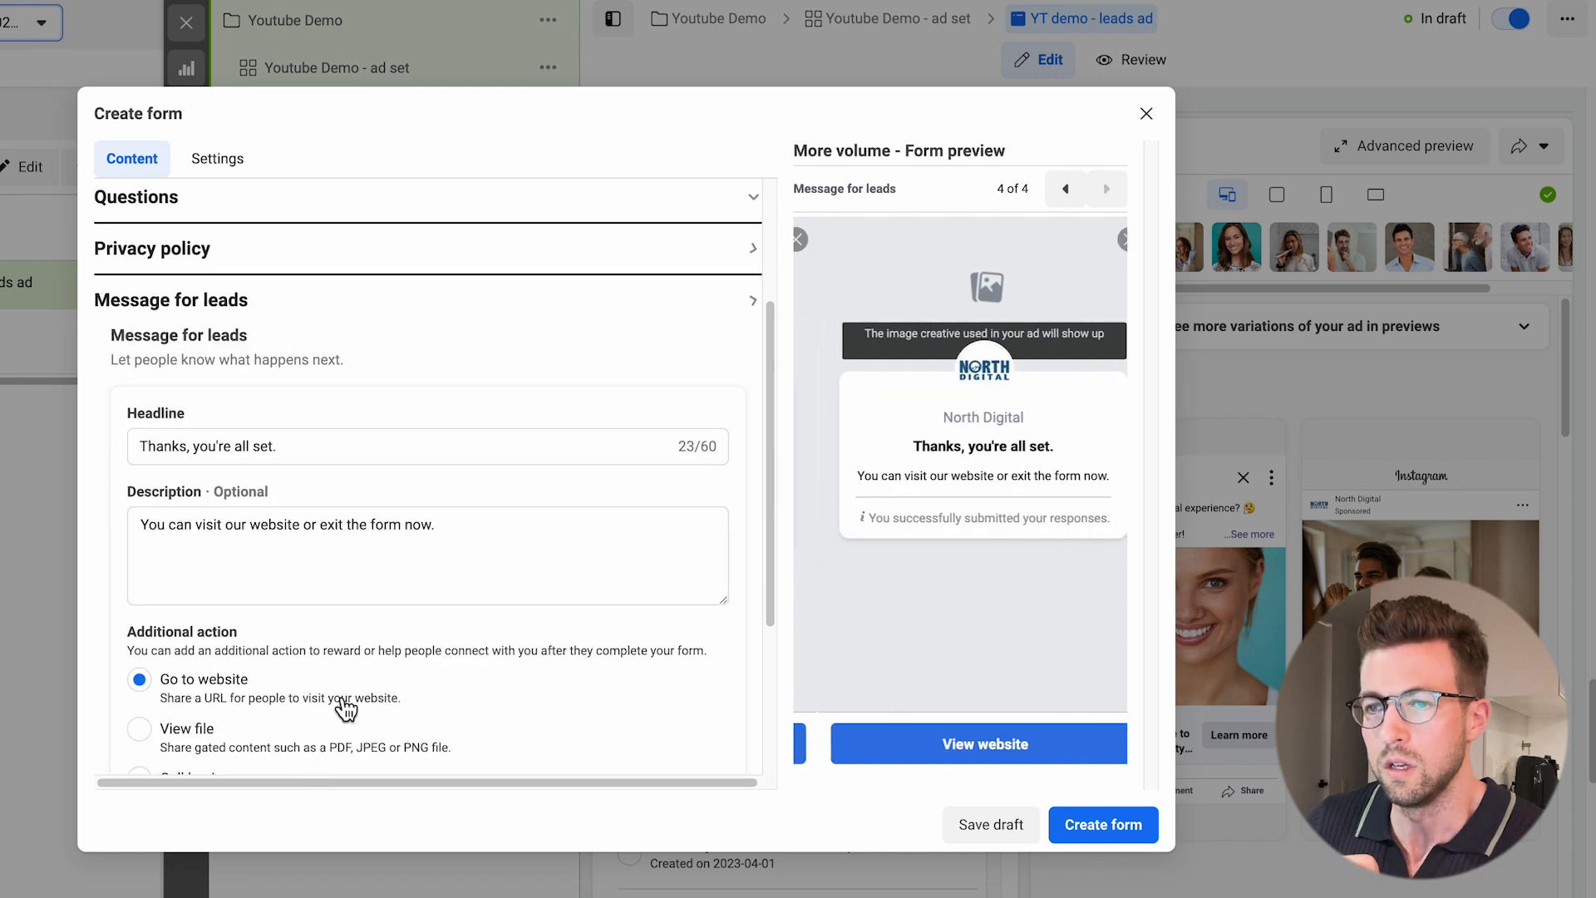
scroll(449, 606, "down", 3)
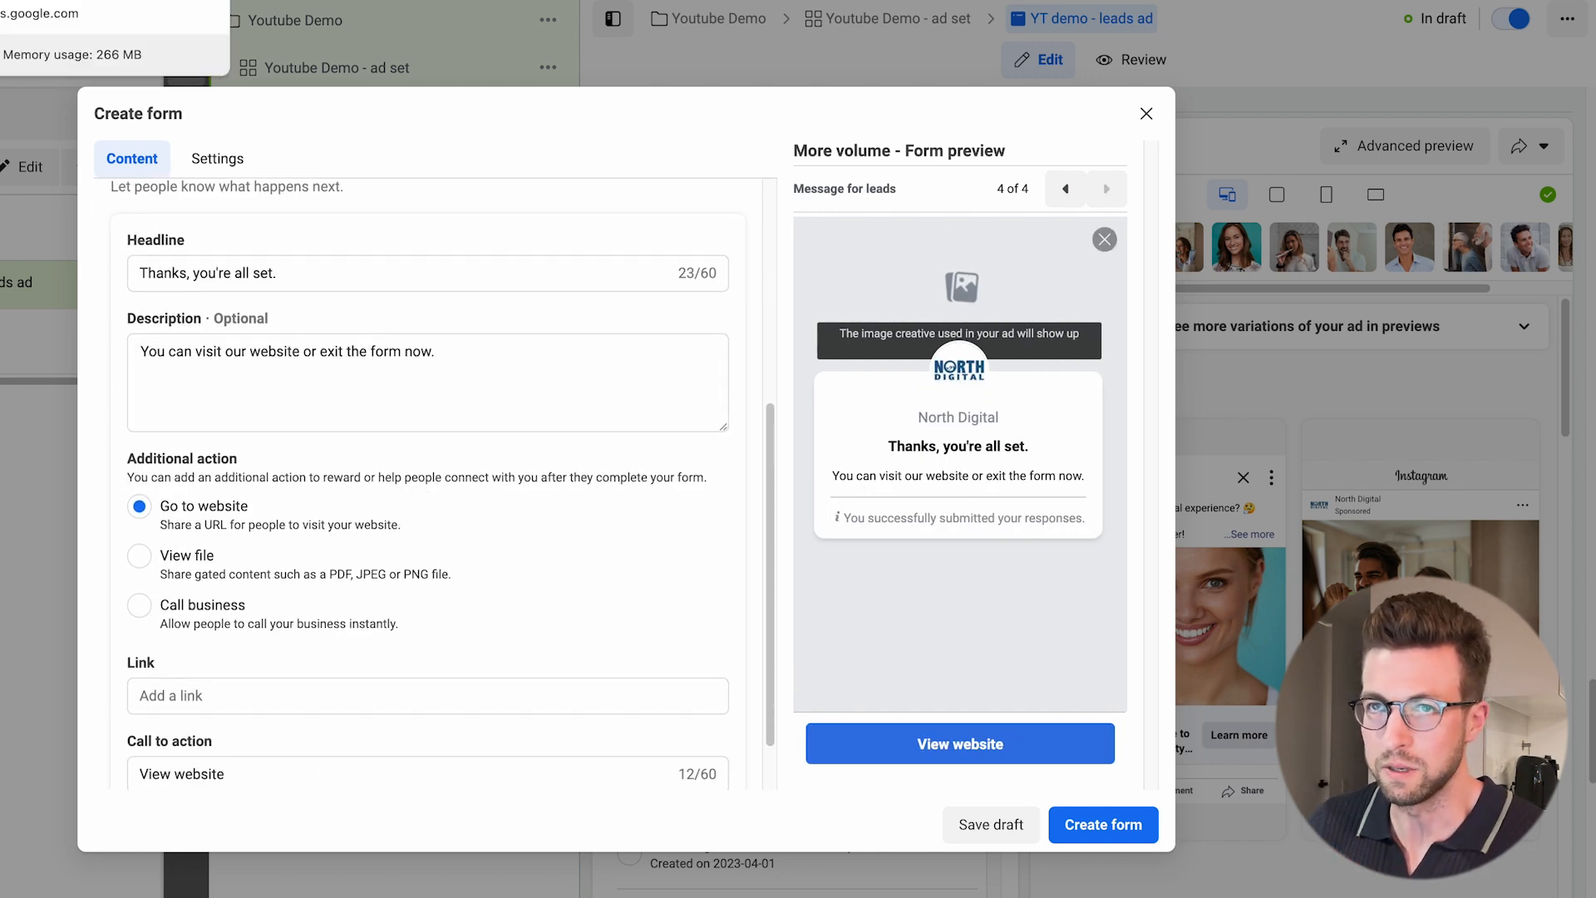
left_click(83, 2)
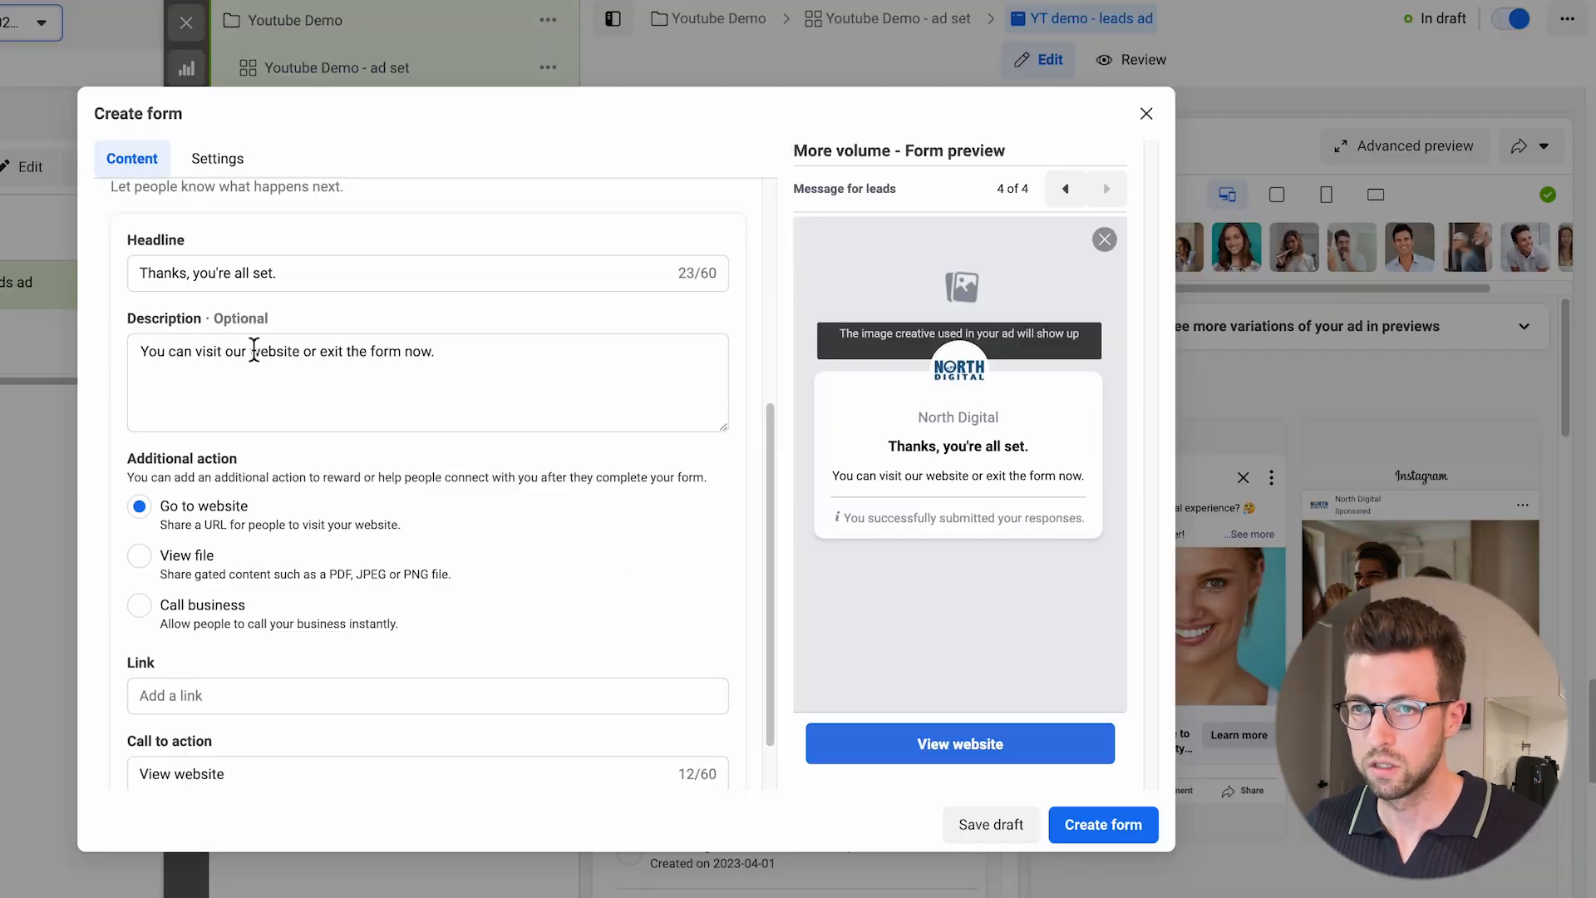
left_click(359, 368)
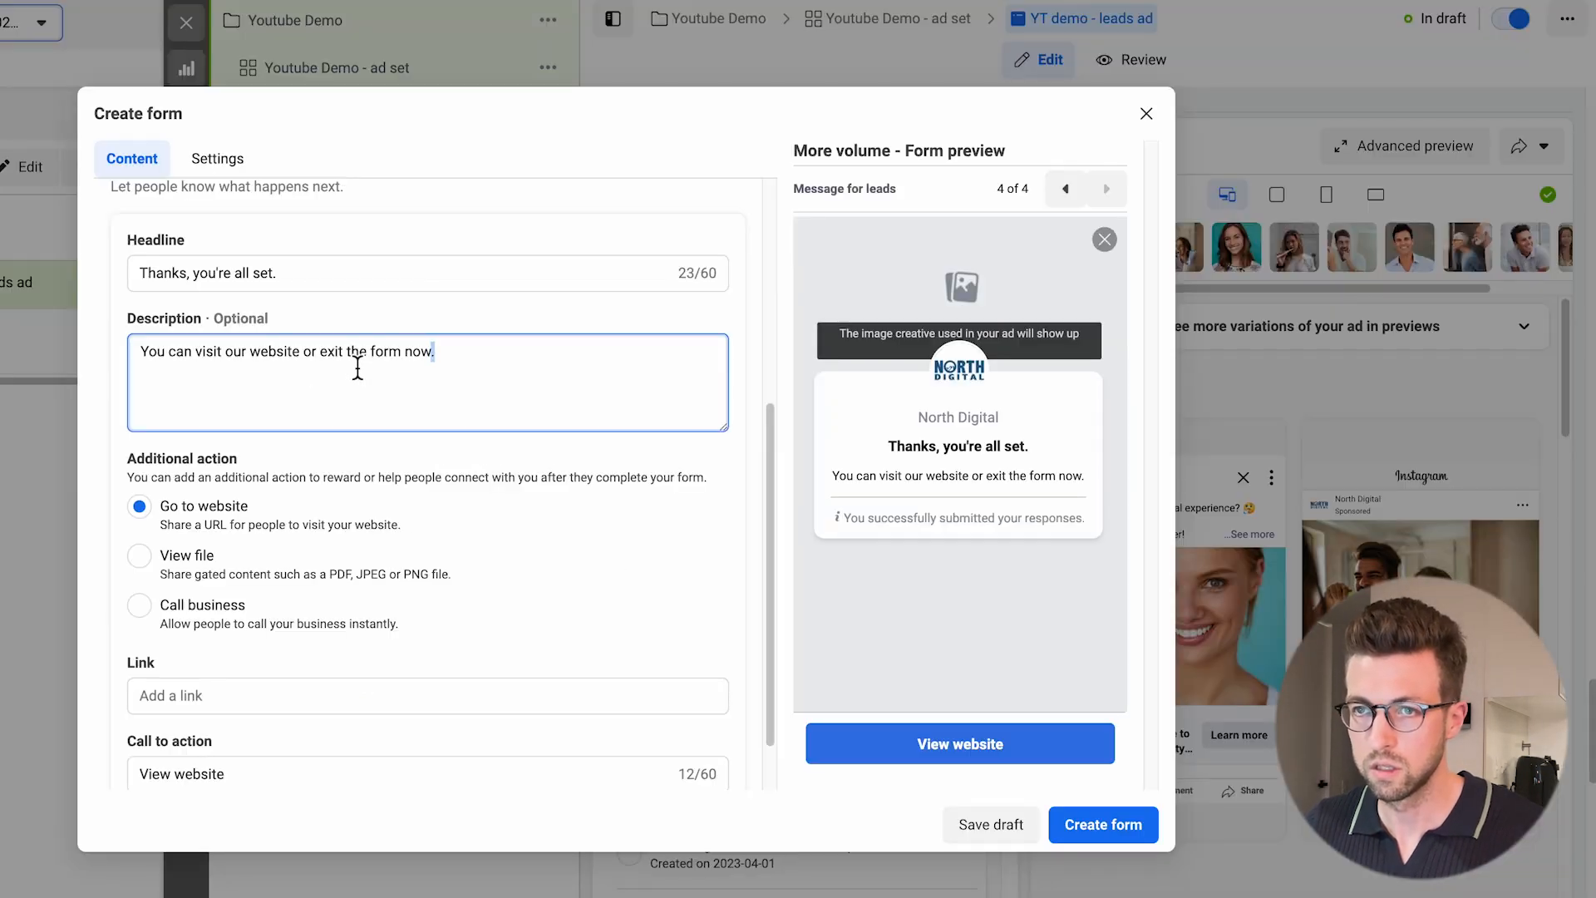
key("ctrl+a")
type("We will give you a call shortly to book you in! If you want to speak with us right now to book your ideal time, call us at (555) 555-5555 or click the button below!")
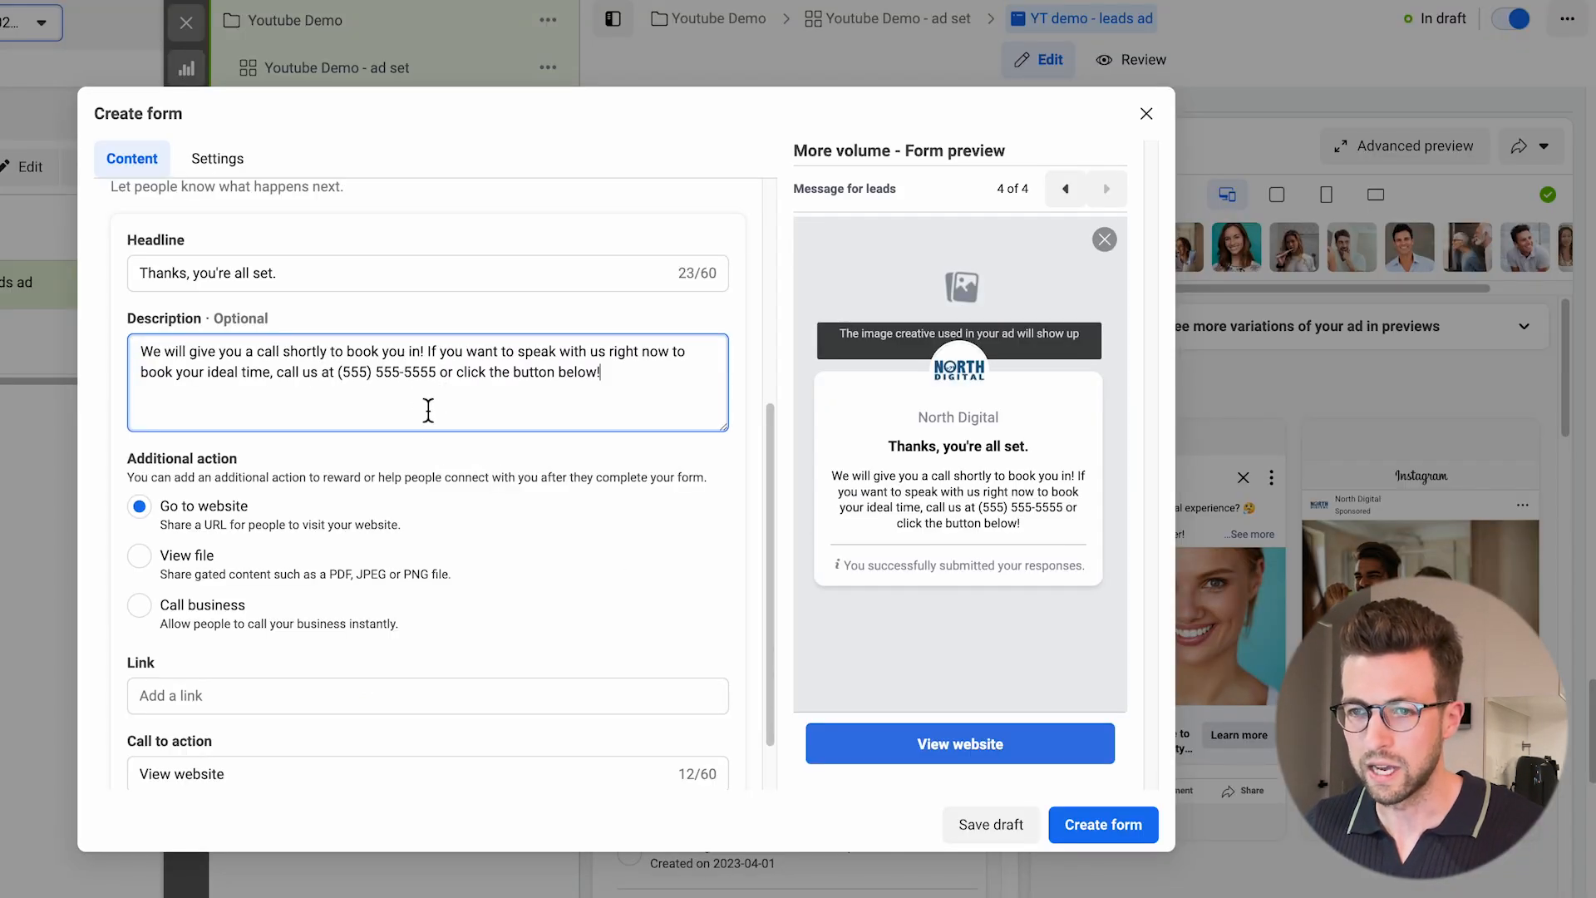
Set the message's additional action to Call business, enter the business phone number, and make the call to action "Call Now".
left_click(151, 619)
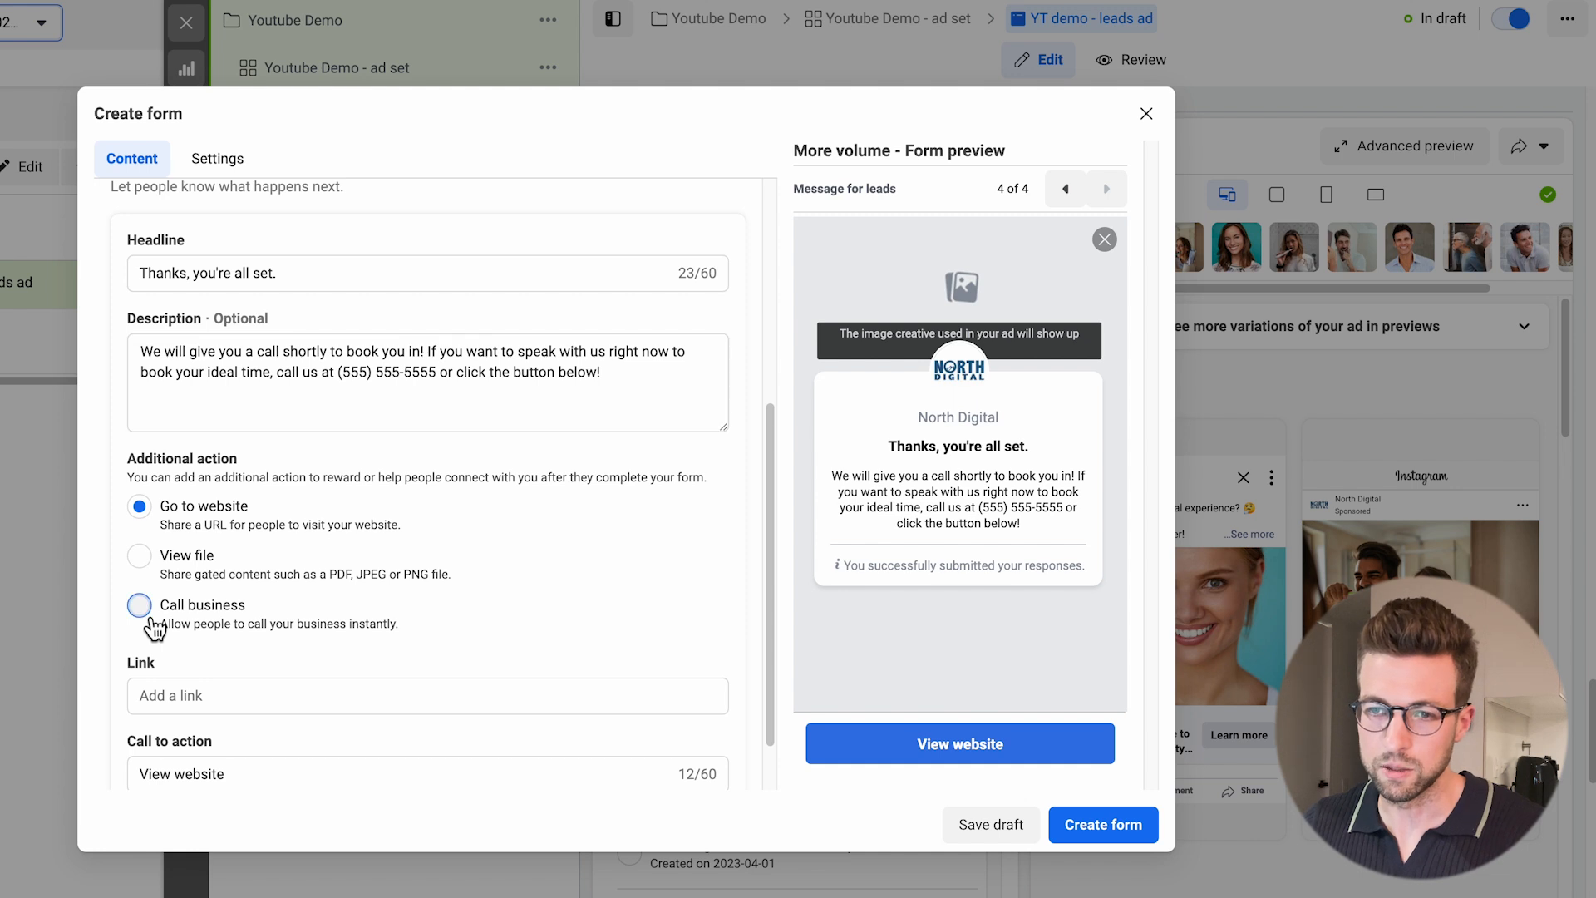
left_click(402, 695)
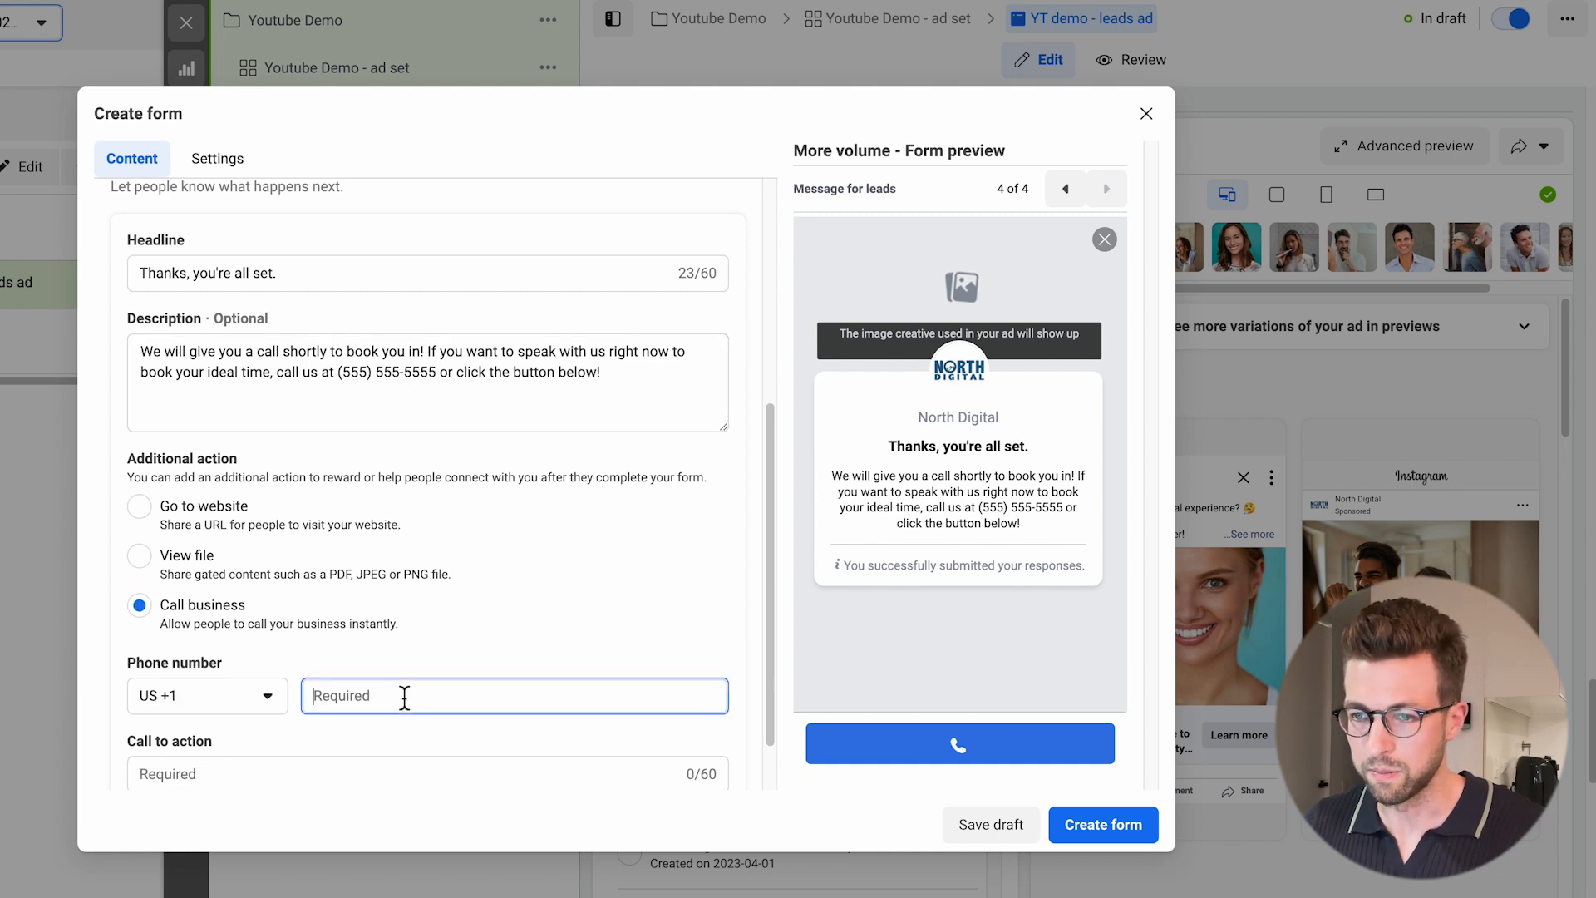
key("ctrl+v")
left_click(418, 742)
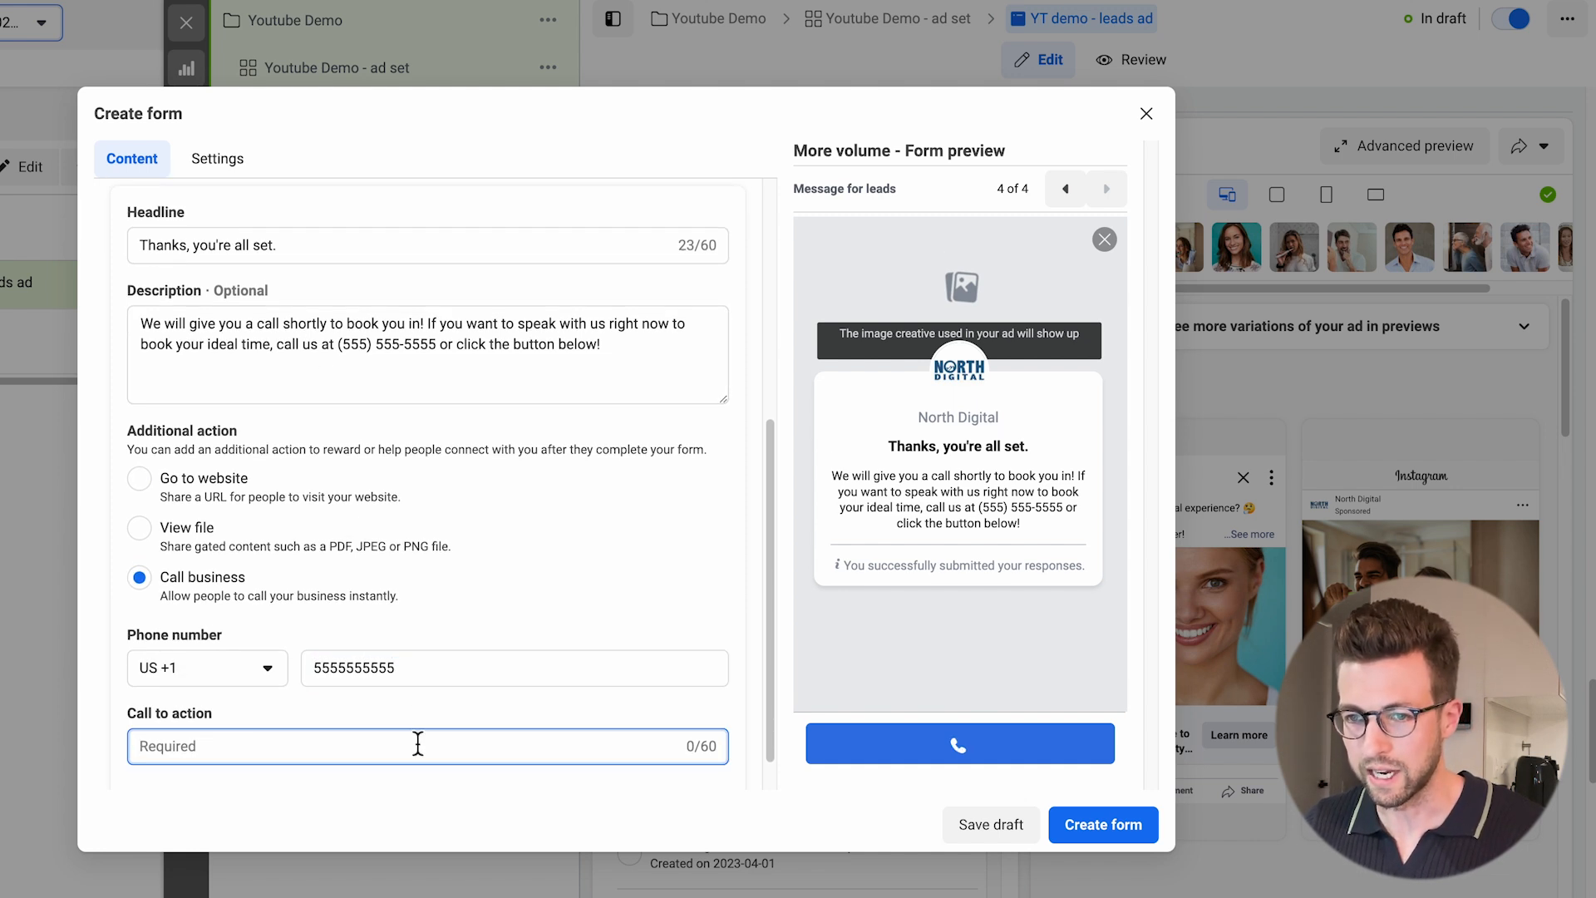
type("Call Nwo")
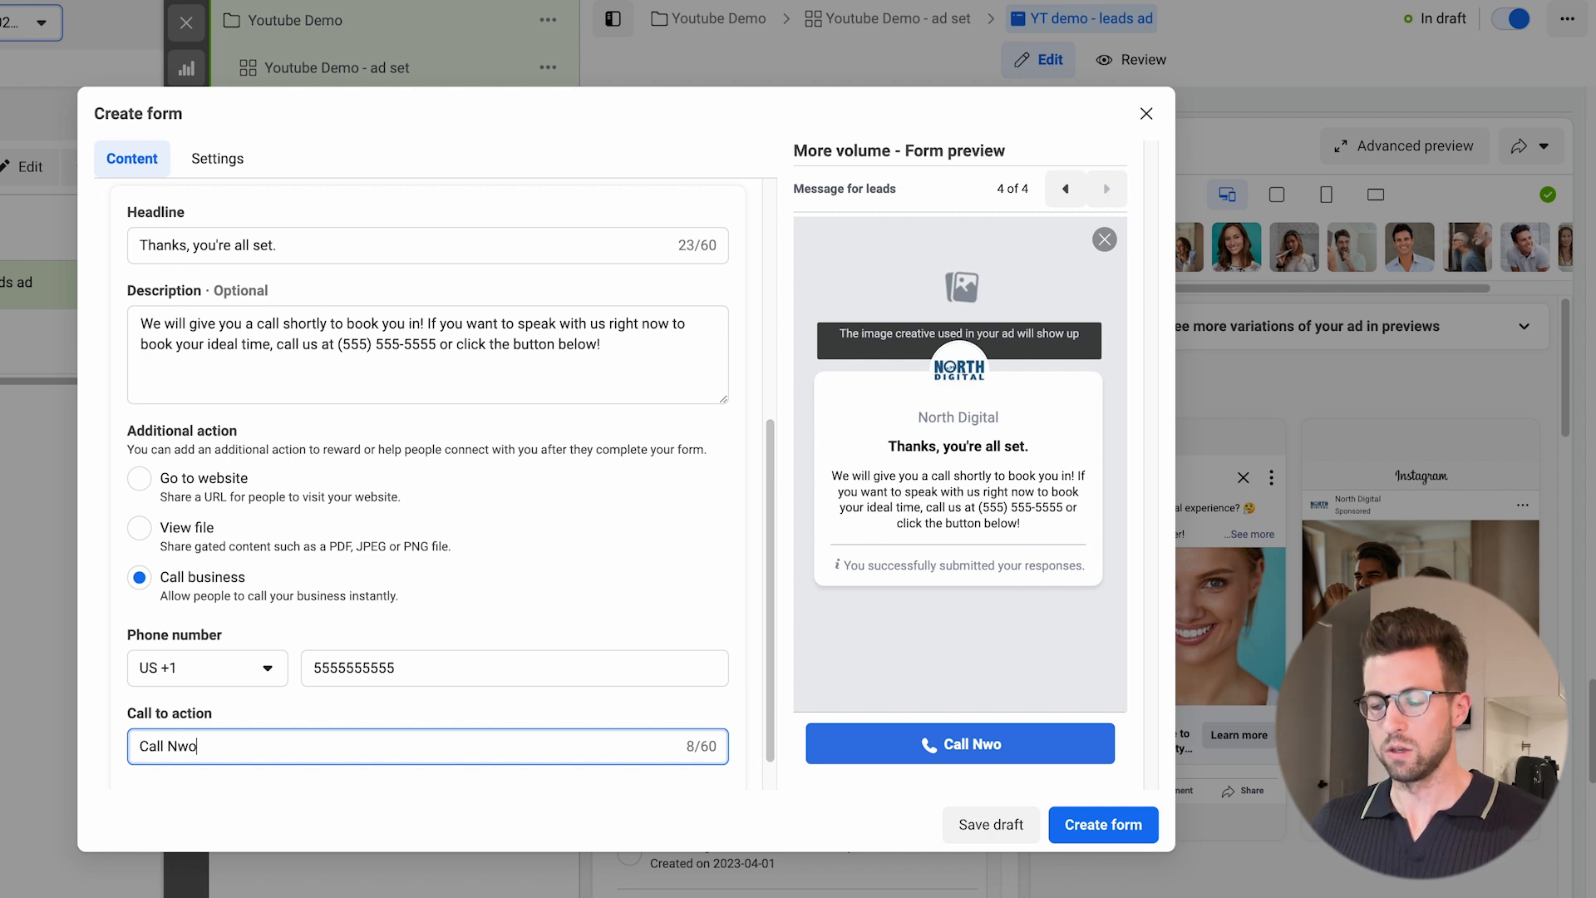
key("BackSpace")
key("BackSpace")
type("ow")
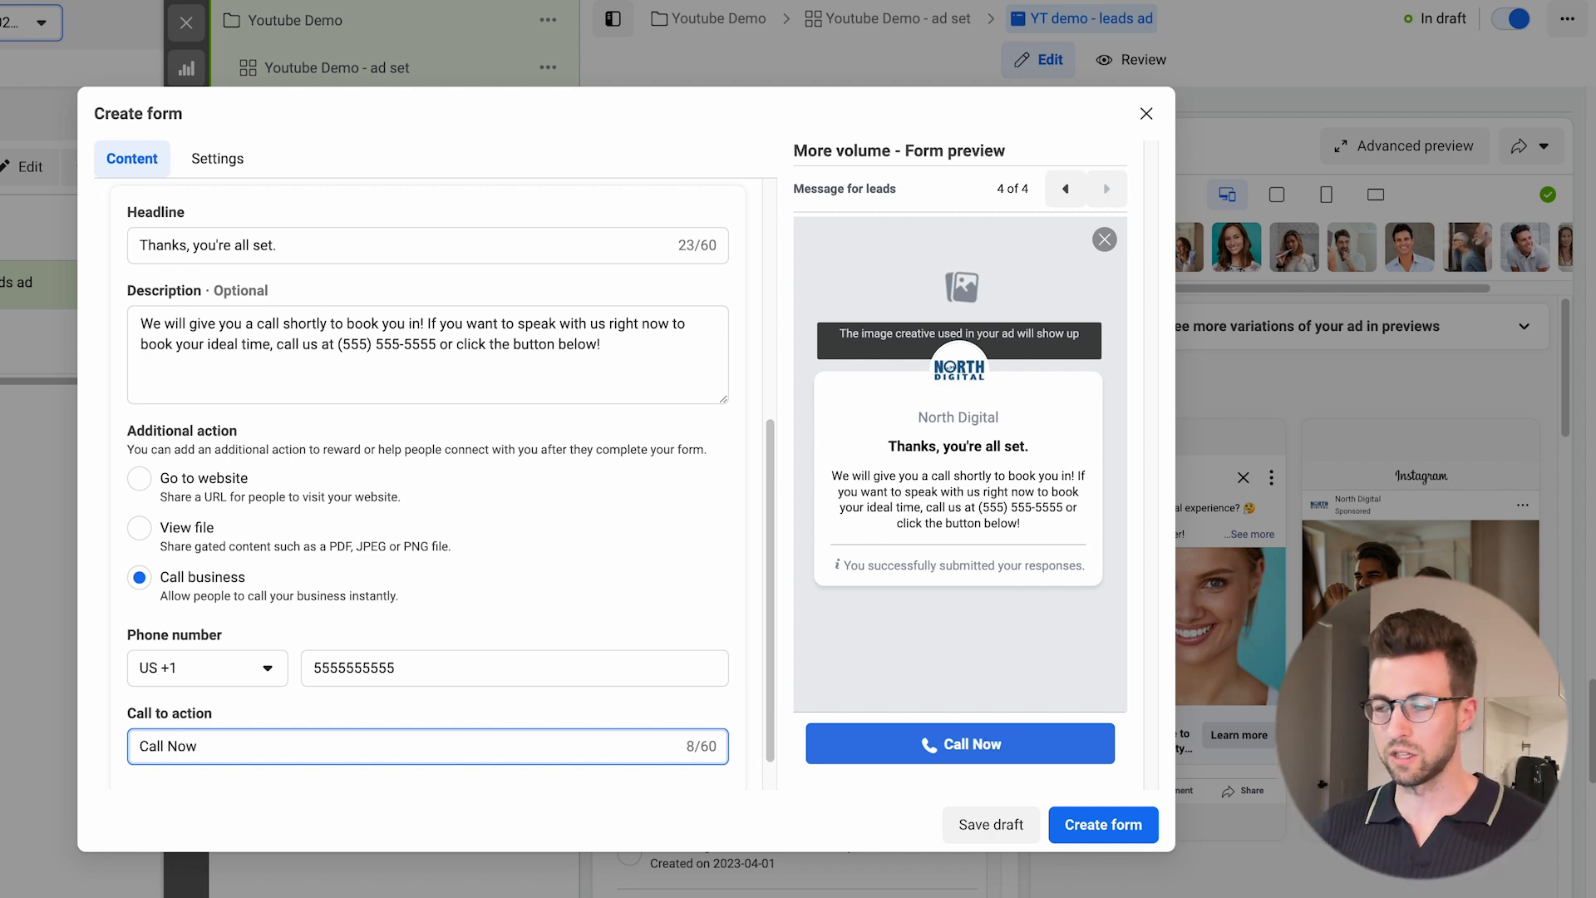
Try to create the form and examine the validation feedback for missing requirements.
left_click(1072, 828)
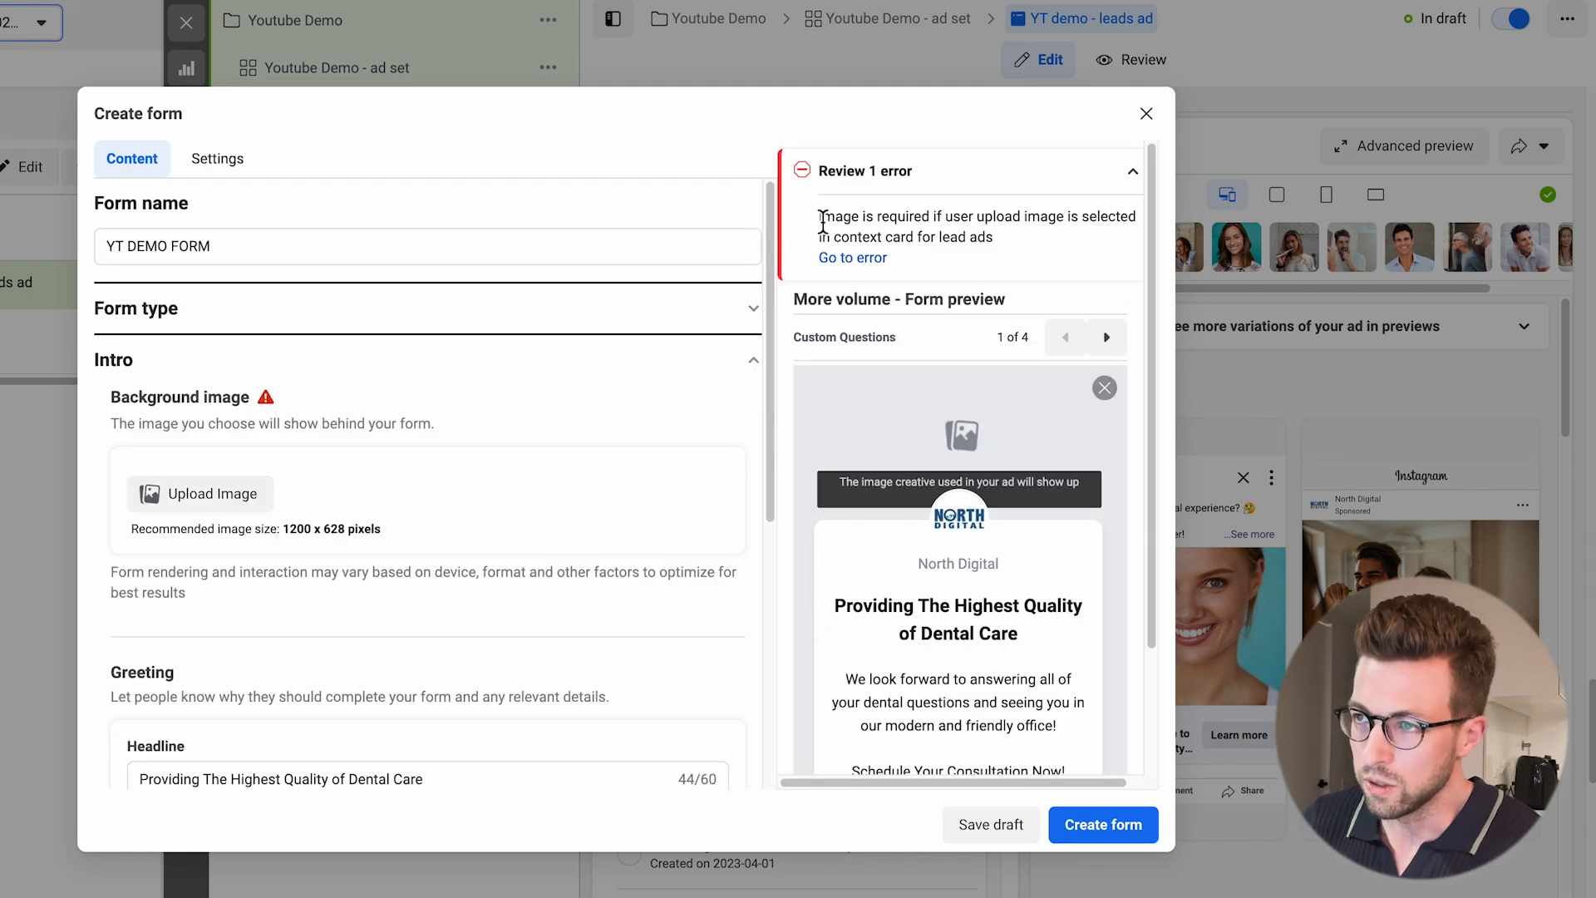
left_click_drag(820, 216, 1019, 242)
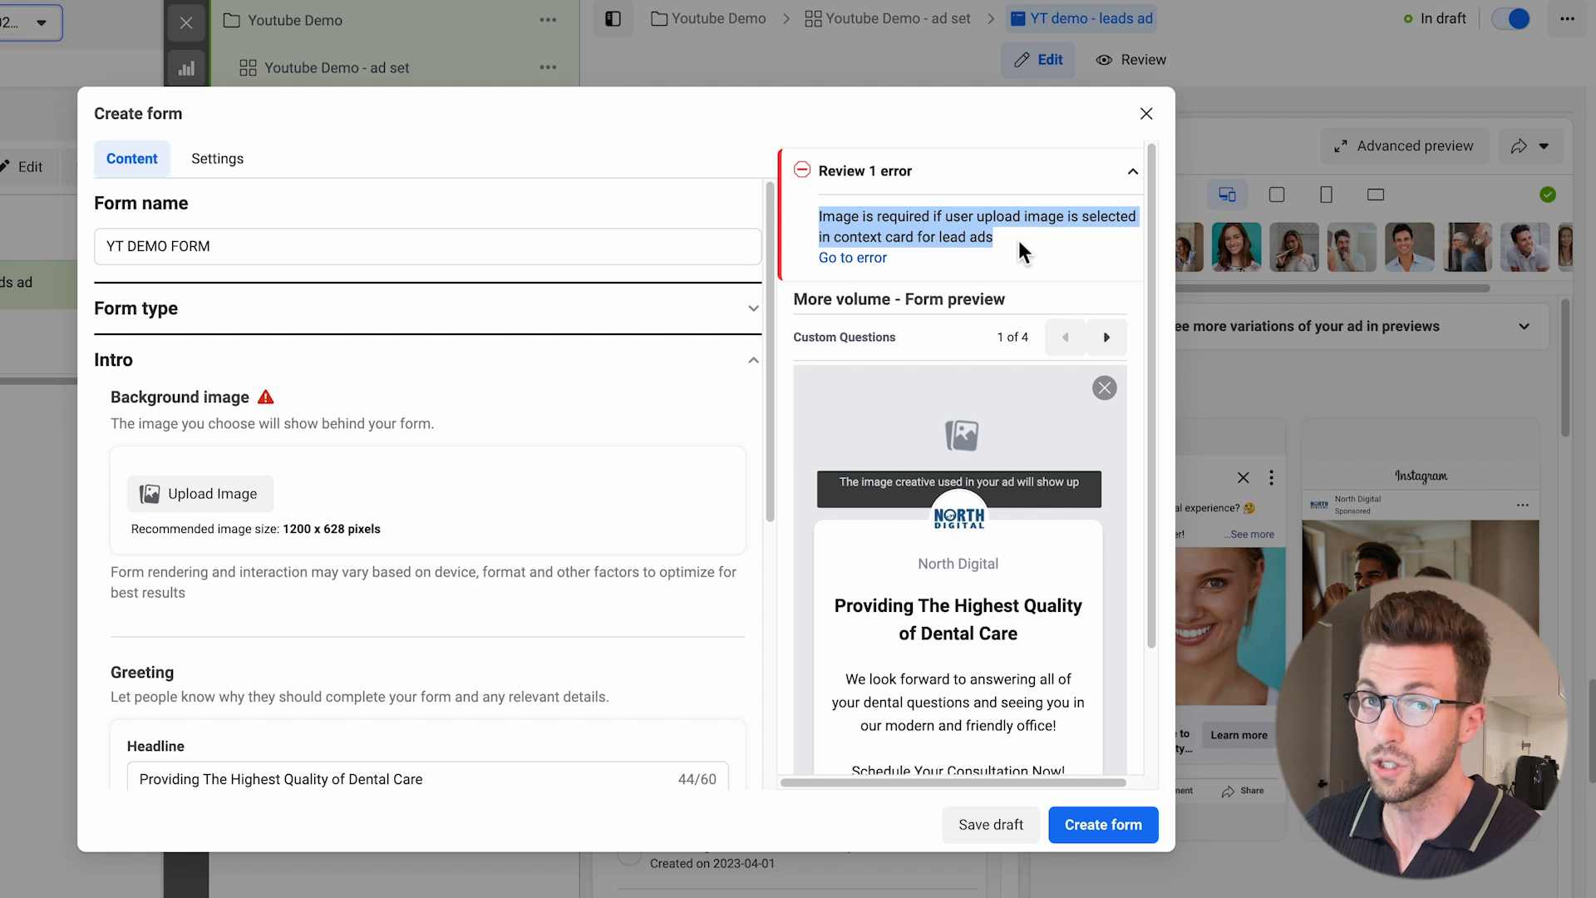
mouse_move(821, 217)
left_mouse_down()
mouse_move(1041, 226)
mouse_move(1016, 242)
mouse_move(925, 243)
mouse_move(823, 218)
left_mouse_up()
left_click(990, 243)
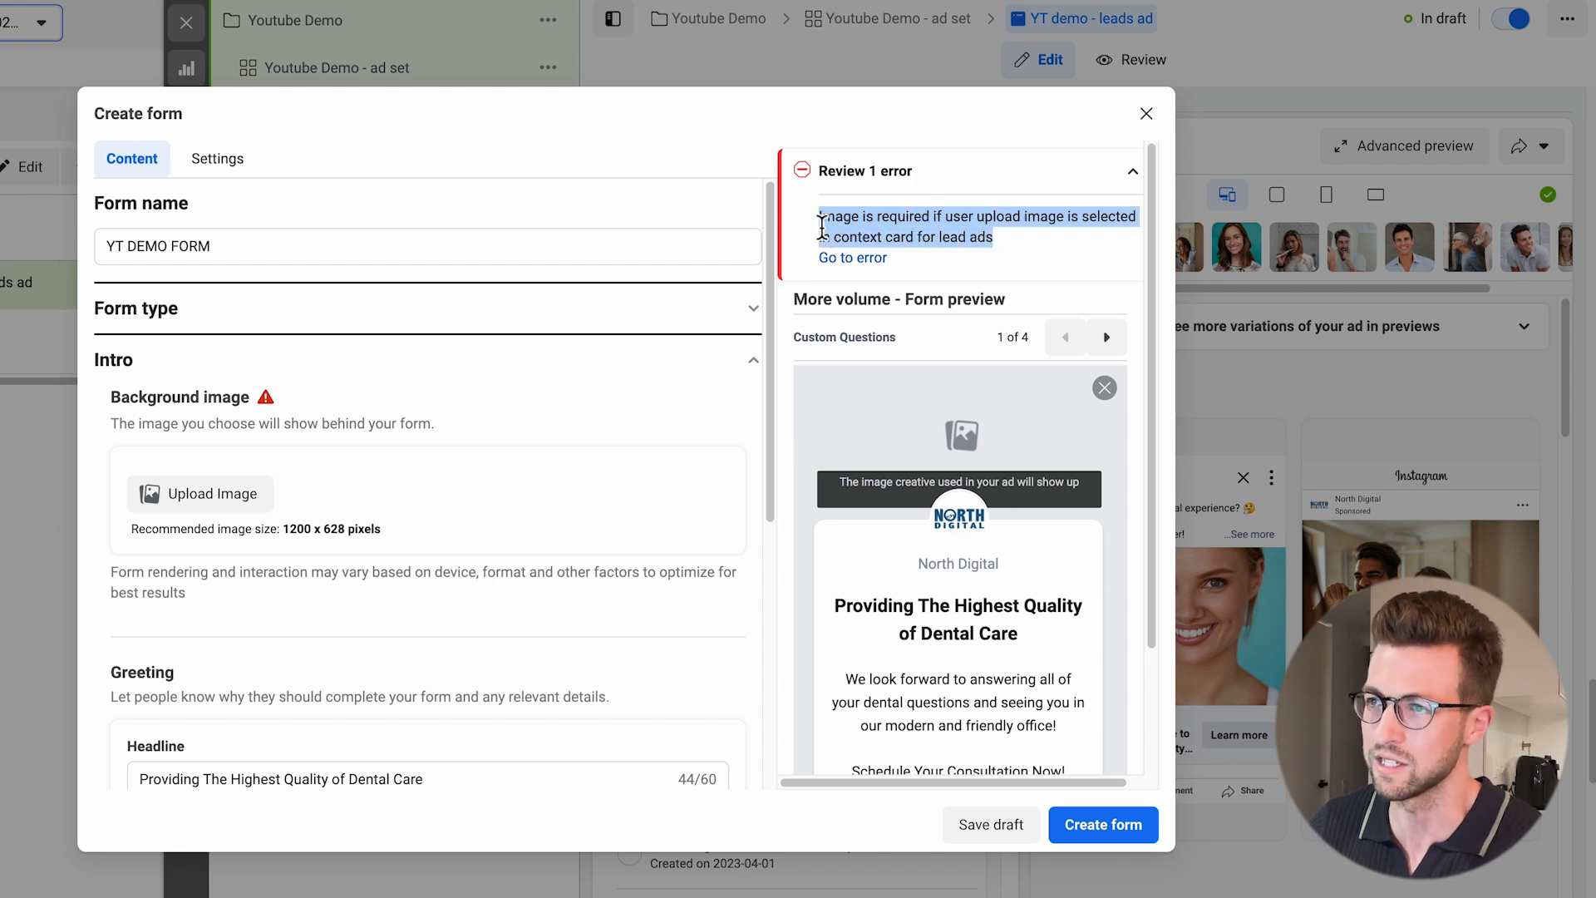
left_click(821, 231)
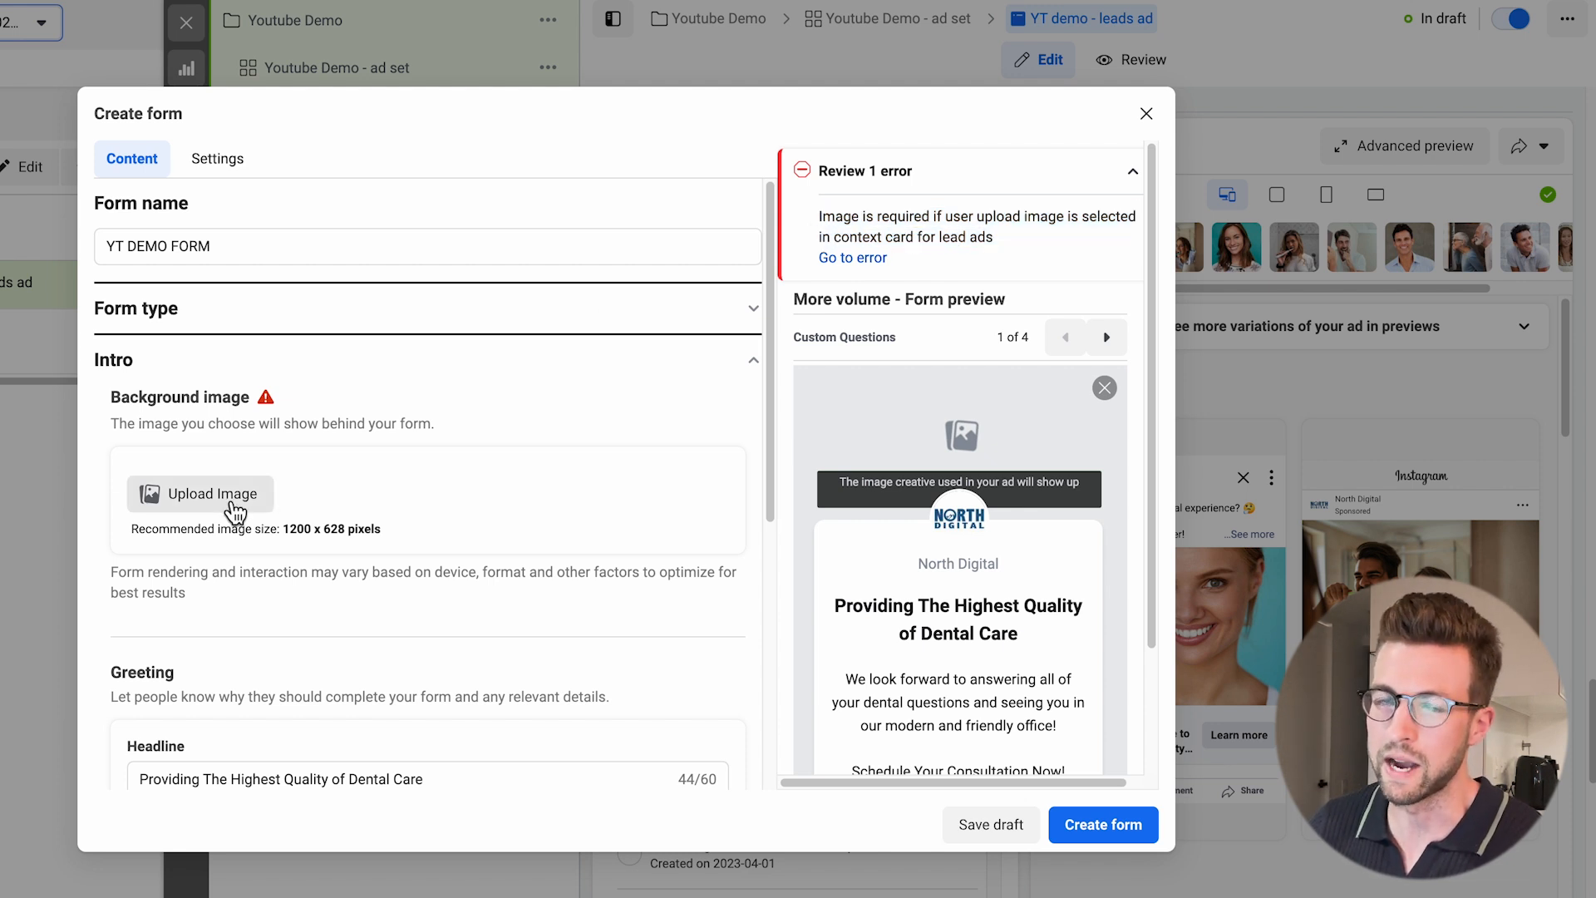
Upload pexels-fr3nks-287237.jpg from Downloads as the intro's background image and create the form.
left_click(235, 508)
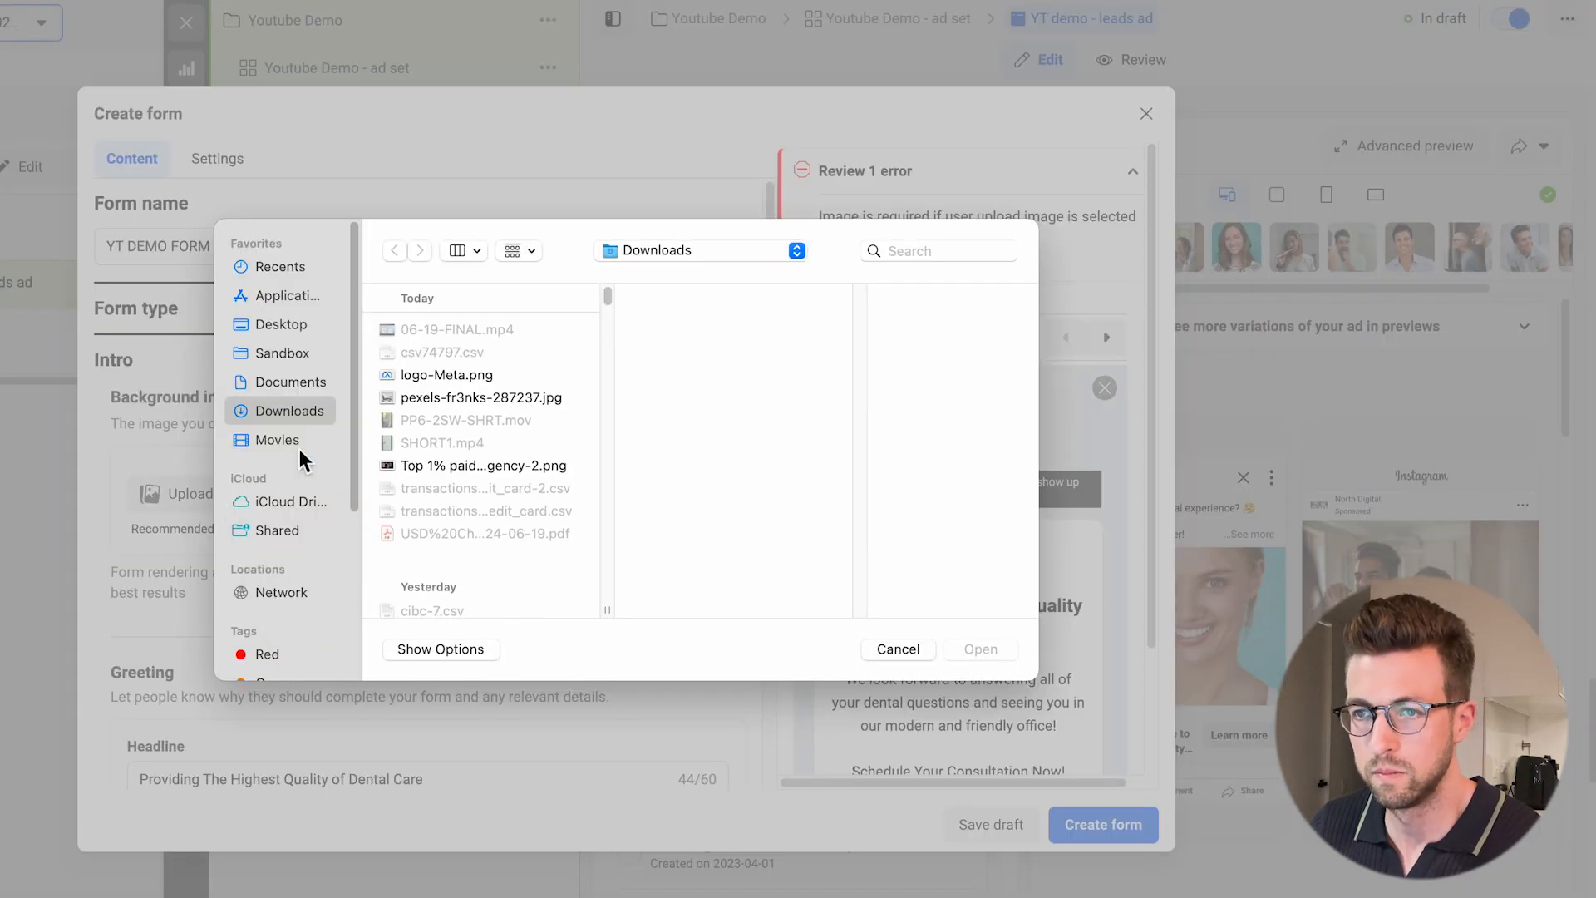
left_click(437, 399)
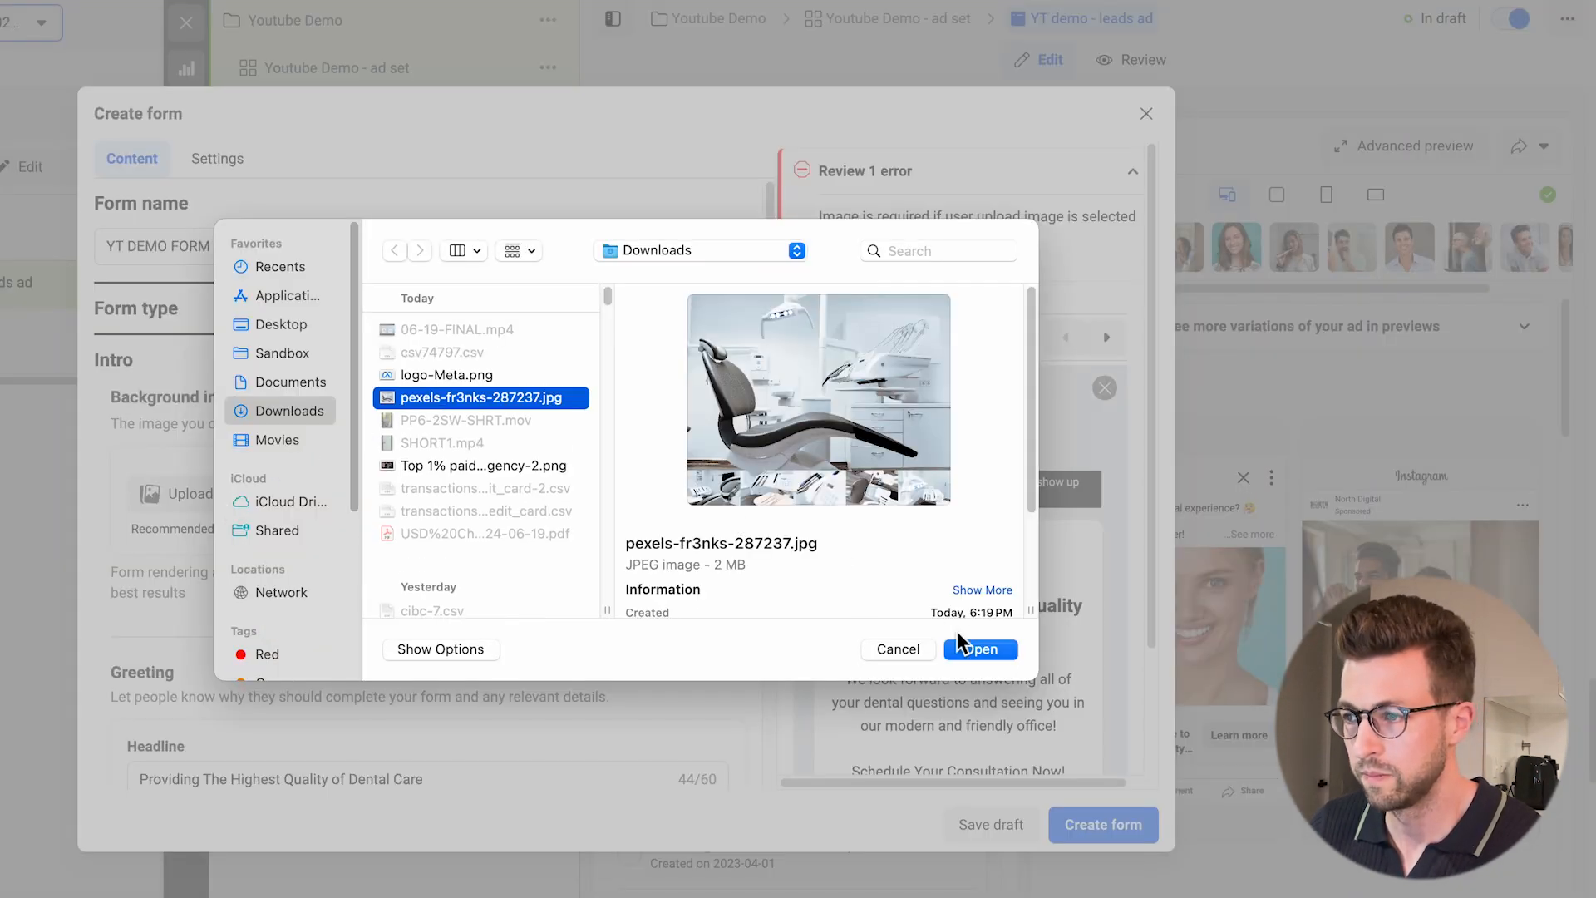
left_click(973, 650)
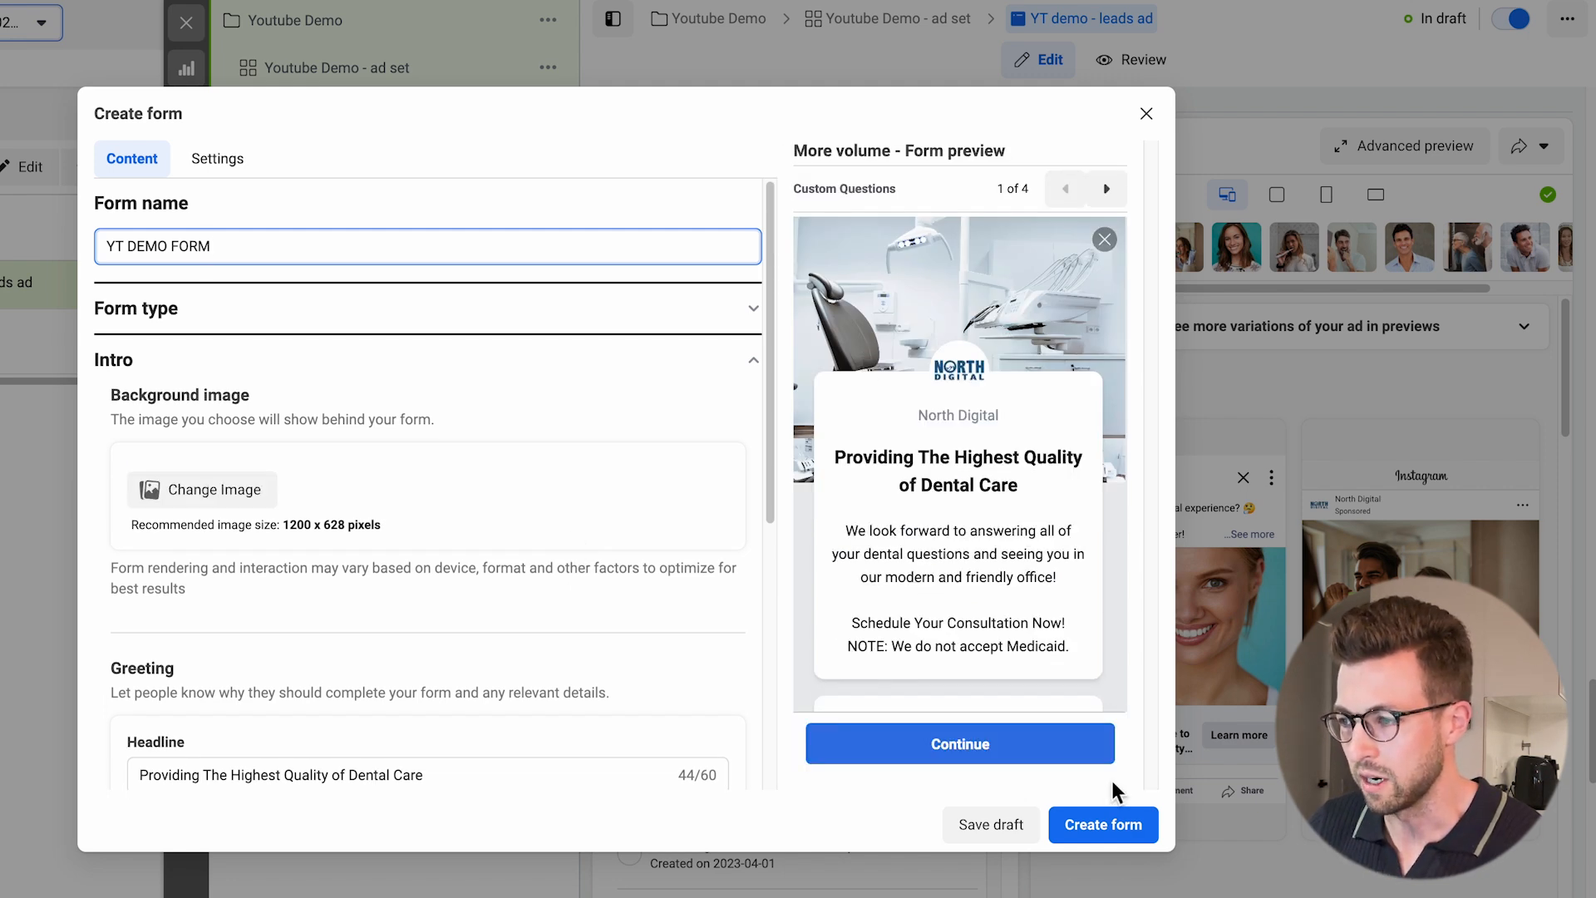
left_click(1105, 823)
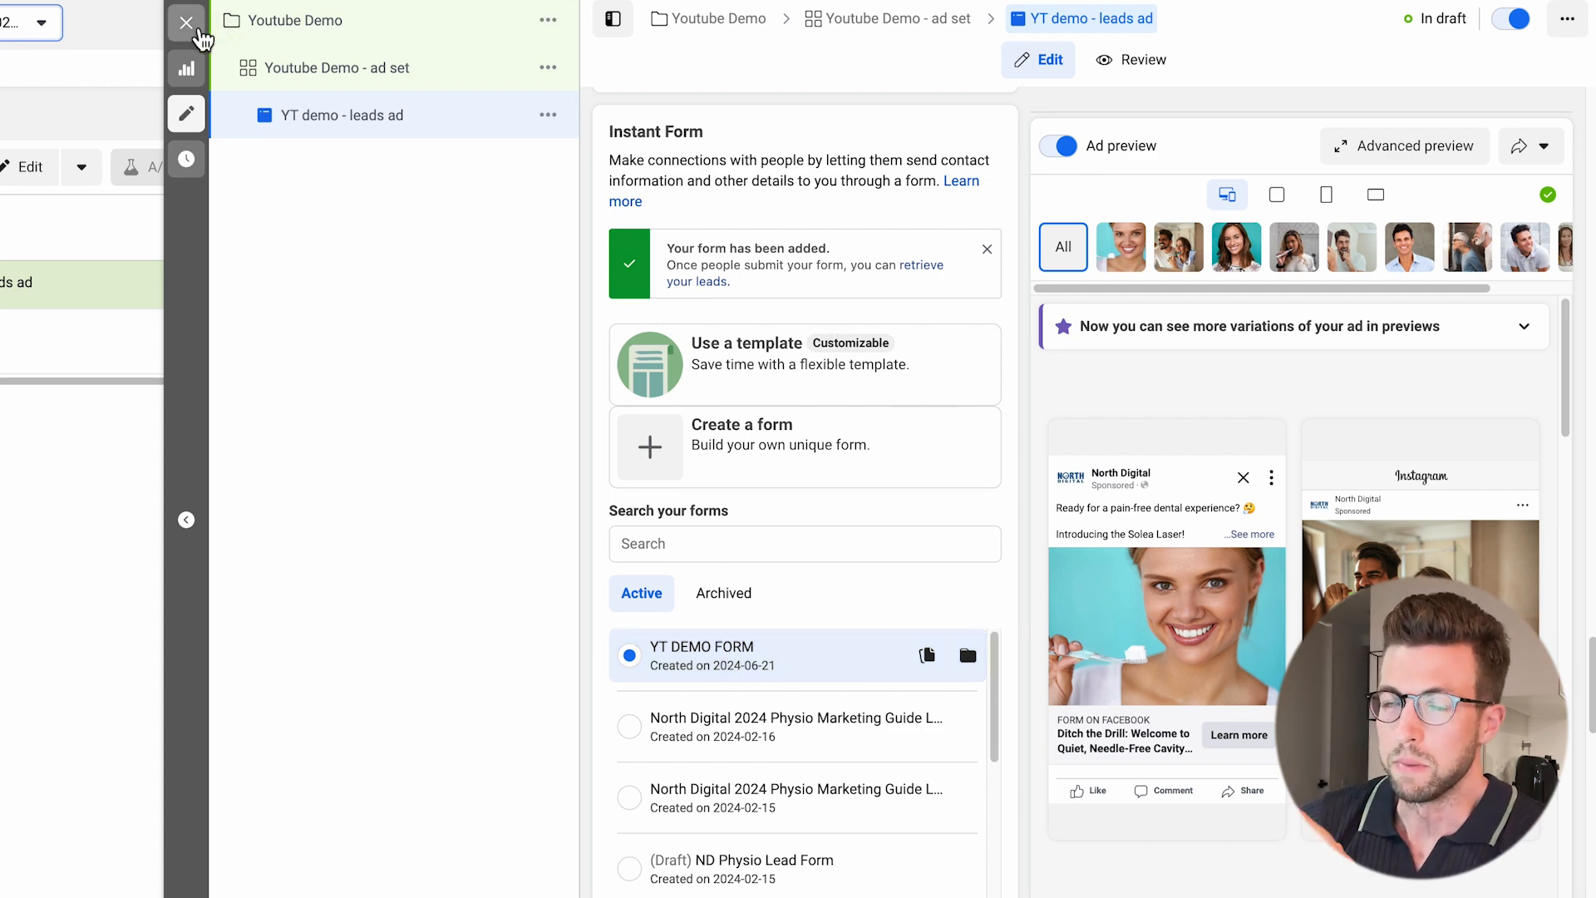
Close the ad editor and publish the draft items of the campaign.
left_click(188, 25)
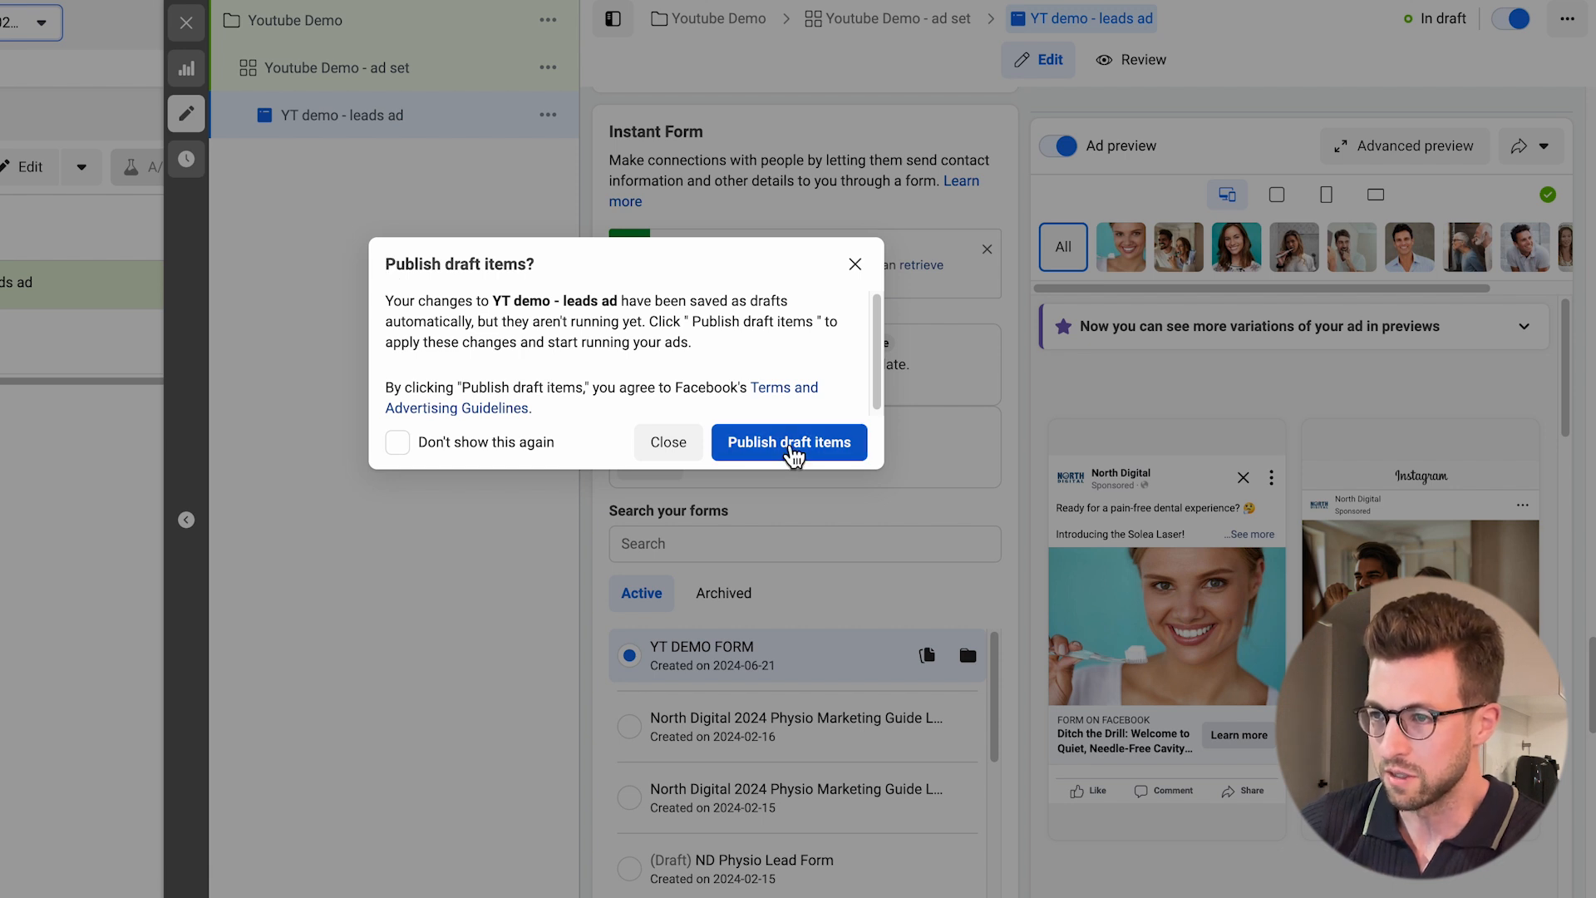
left_click(791, 449)
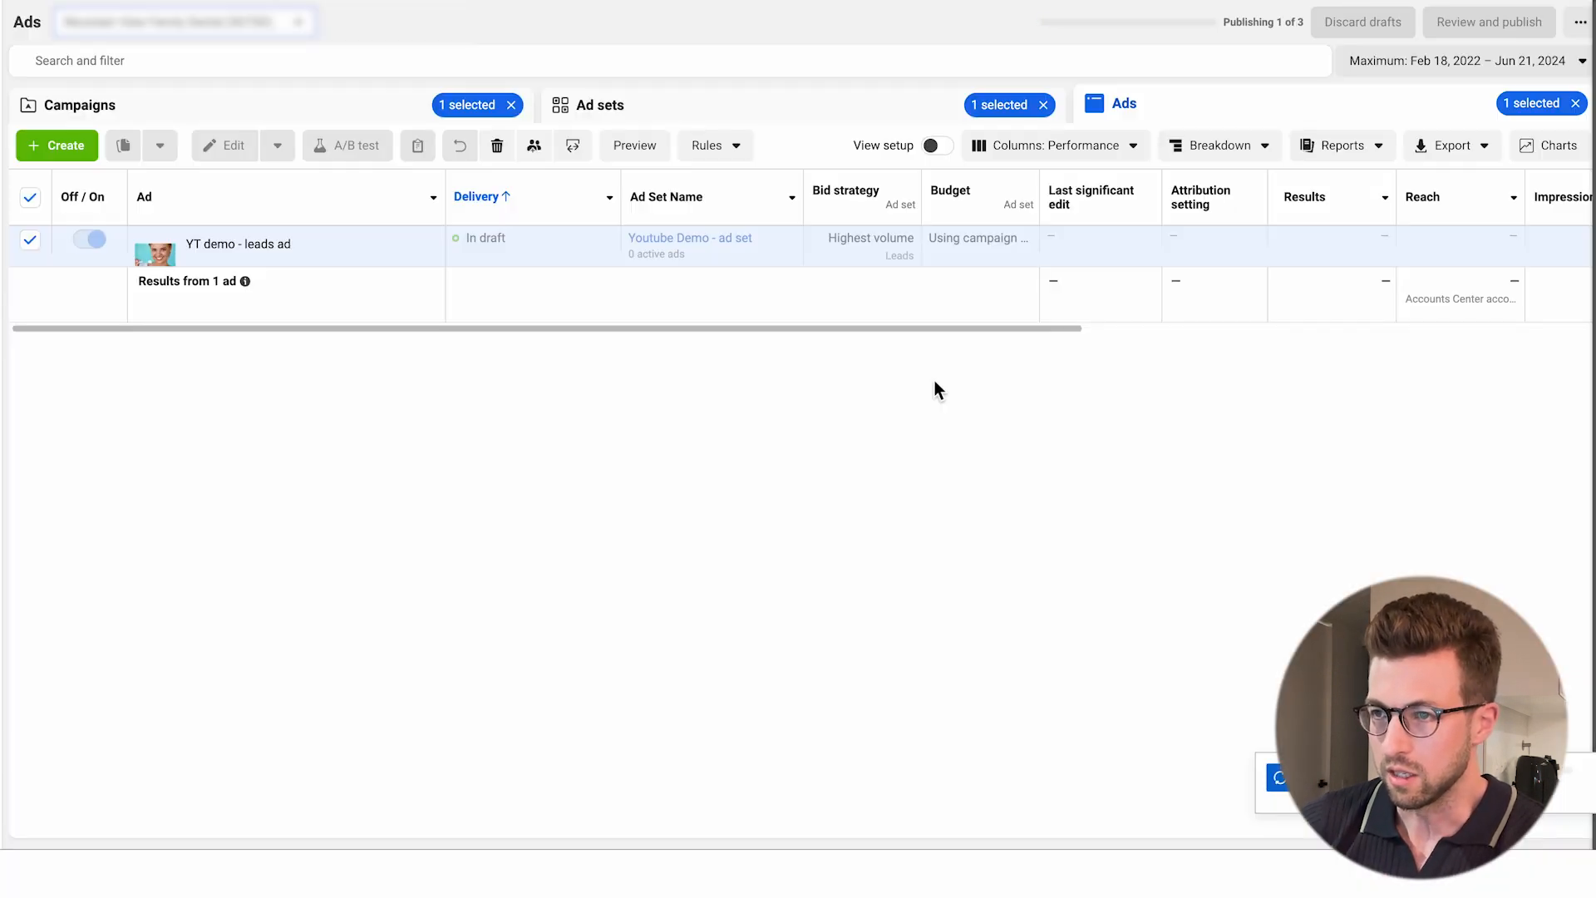
Download the leads of the active General (Solea Laser Focus) ad as a CSV file from the account's ads list.
left_click(391, 121)
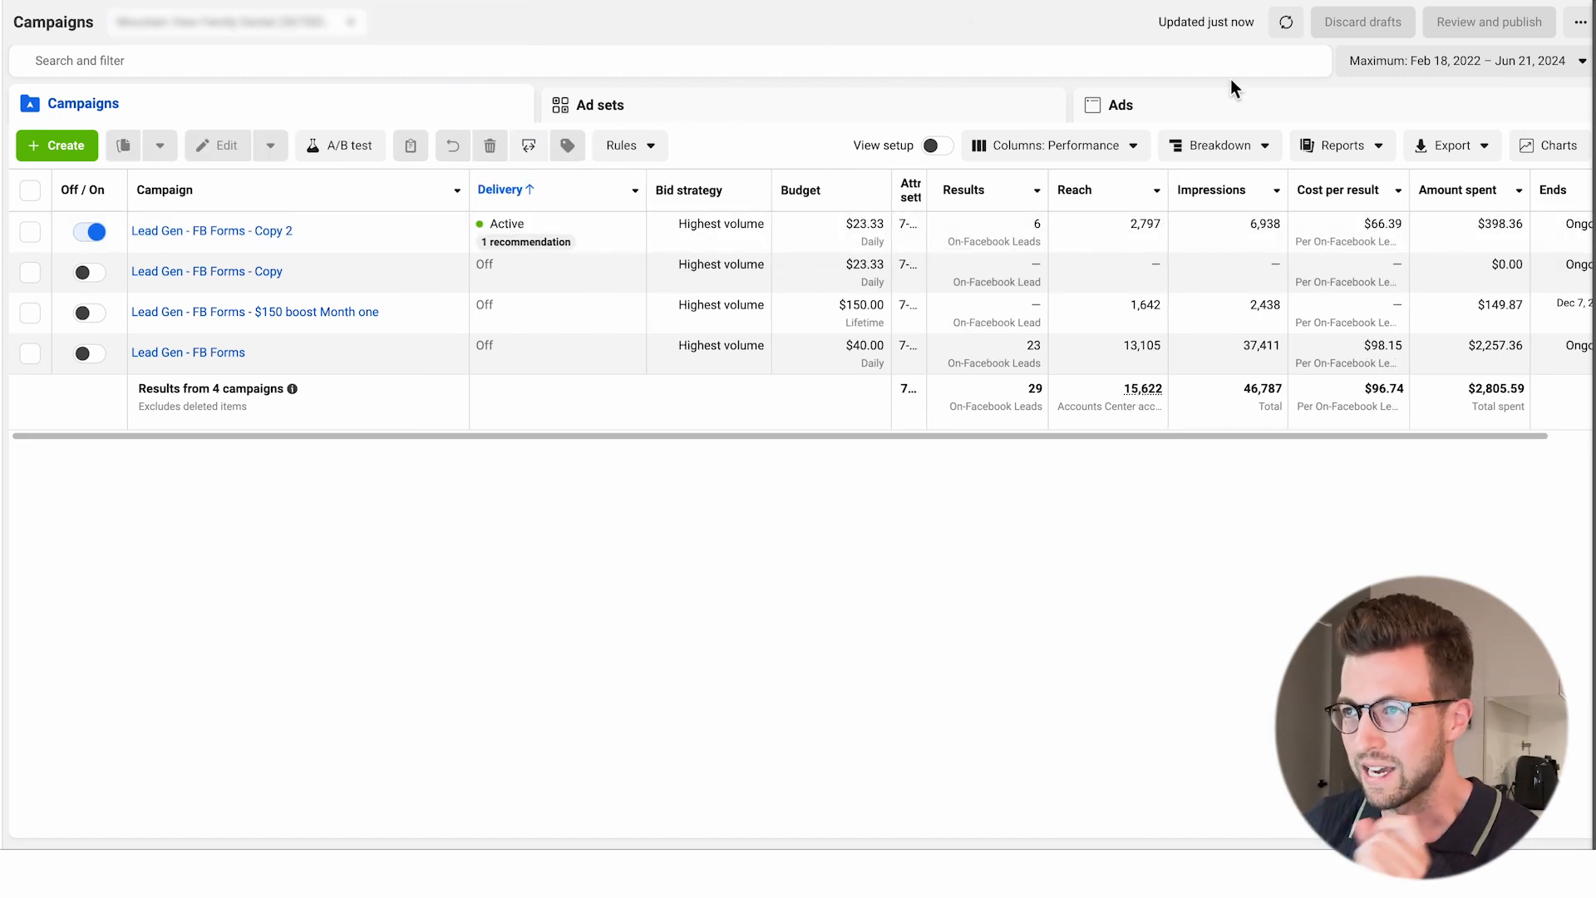
left_click(1227, 119)
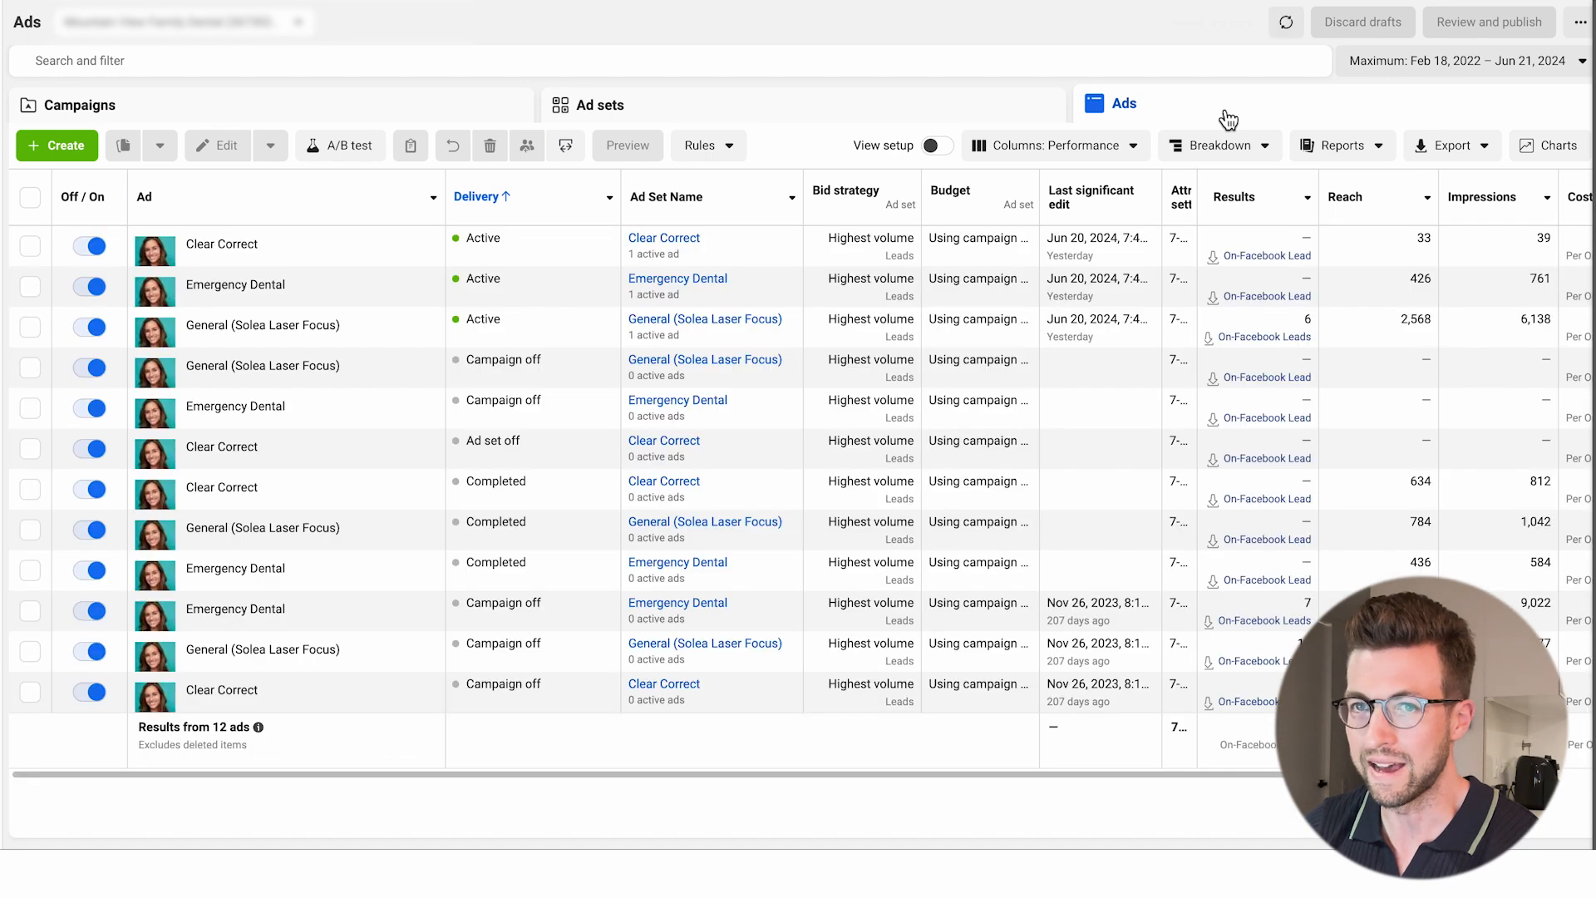
left_click(1267, 338)
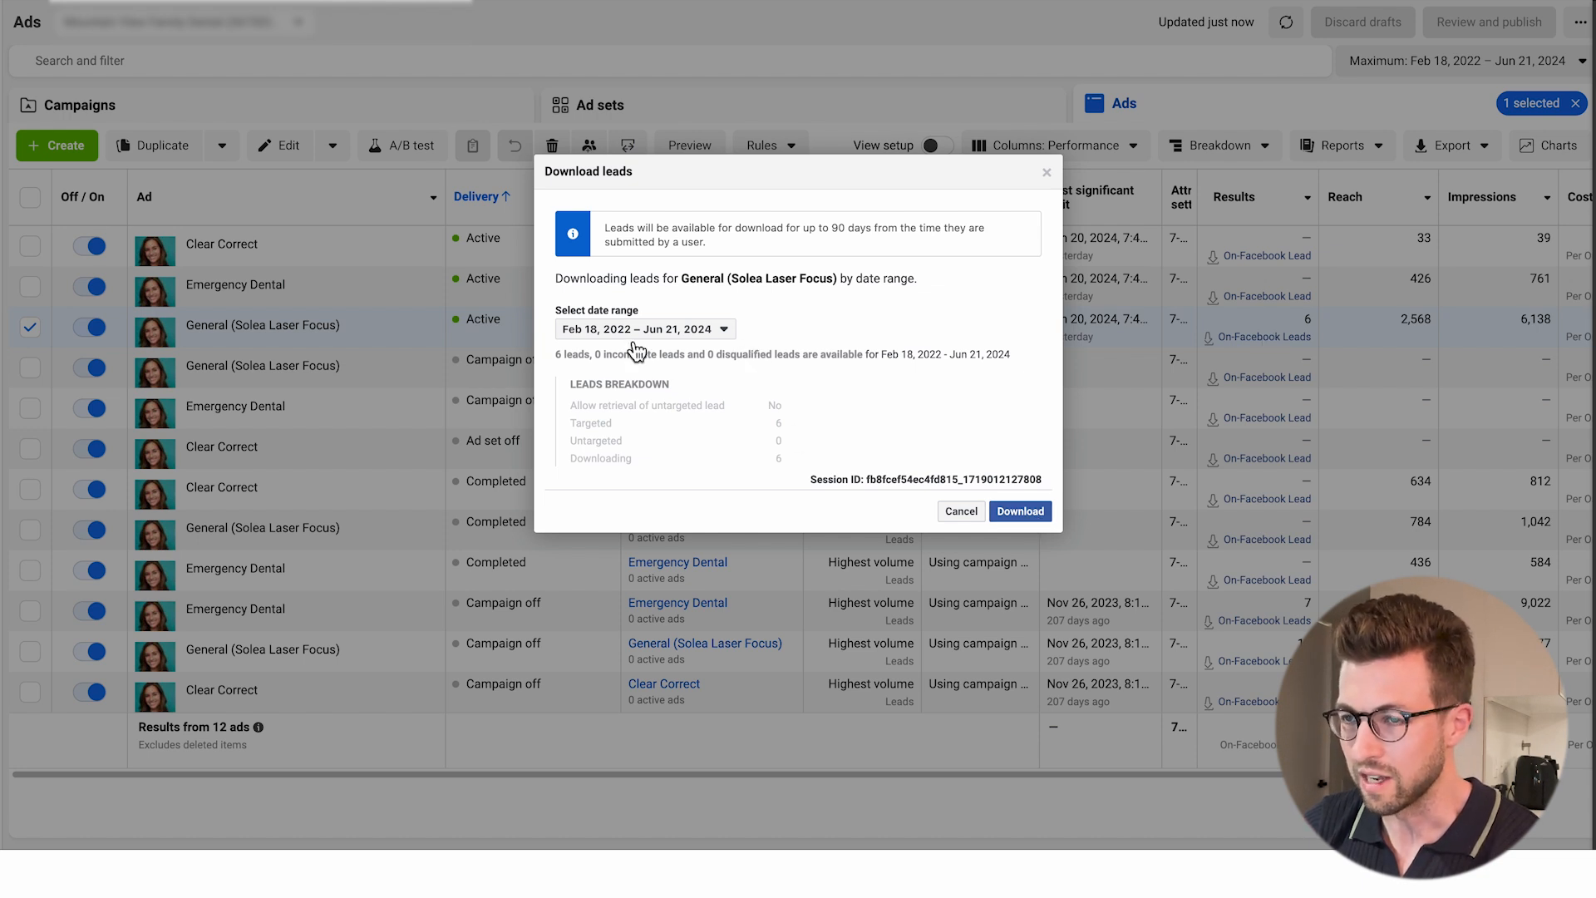
left_click(1024, 512)
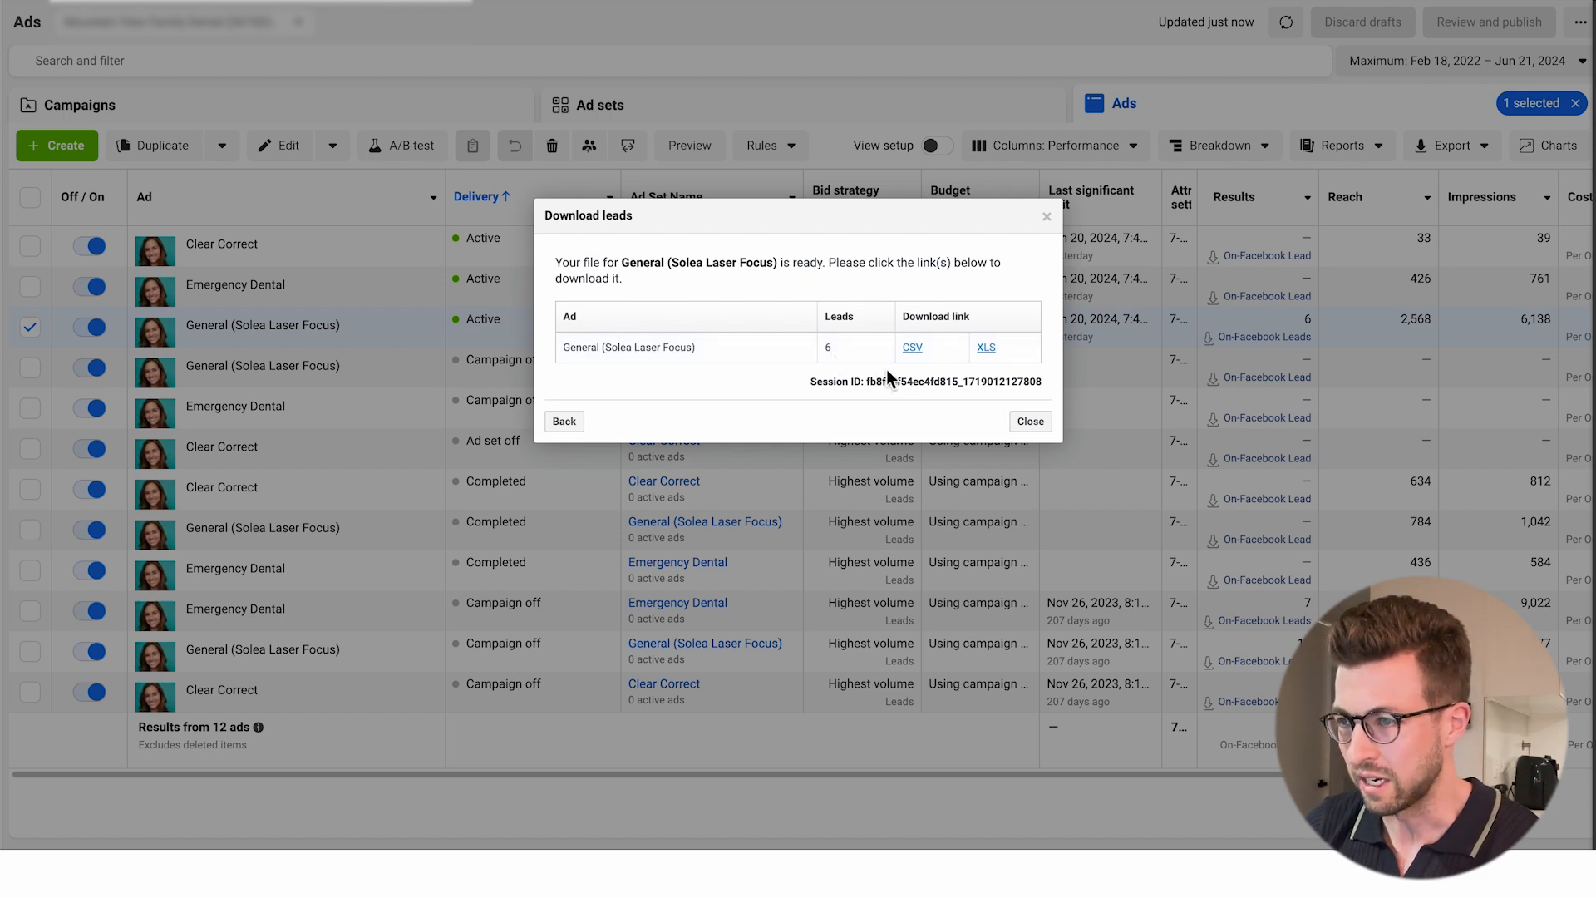
left_click(912, 347)
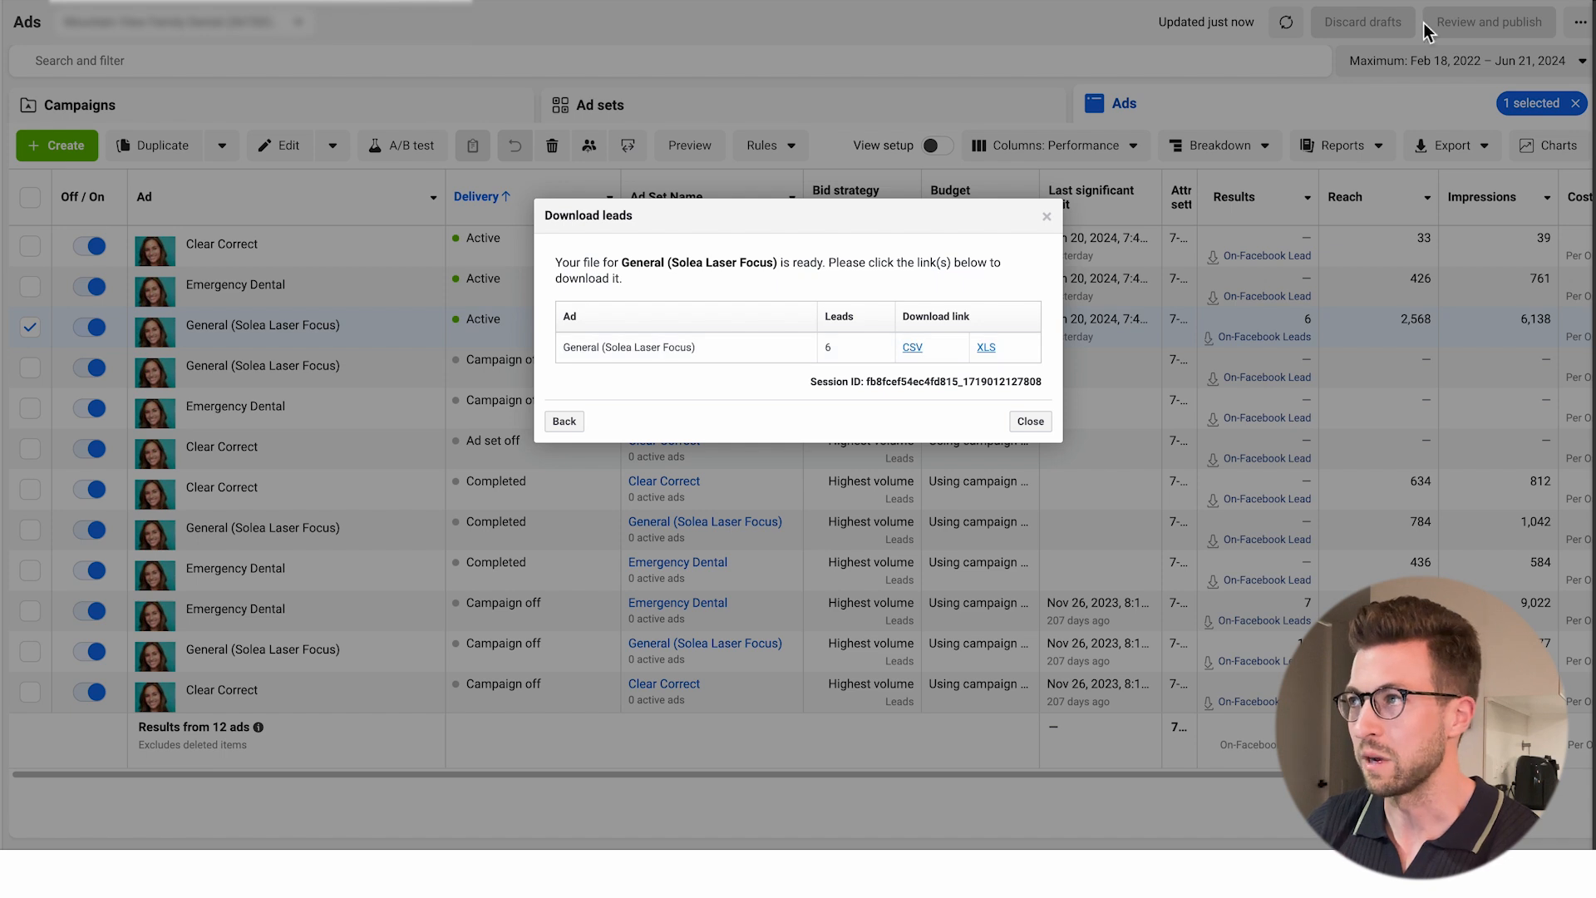
Open the downloaded General (Solea Laser Focus) leads CSV file and look through its columns.
left_click(1570, 2)
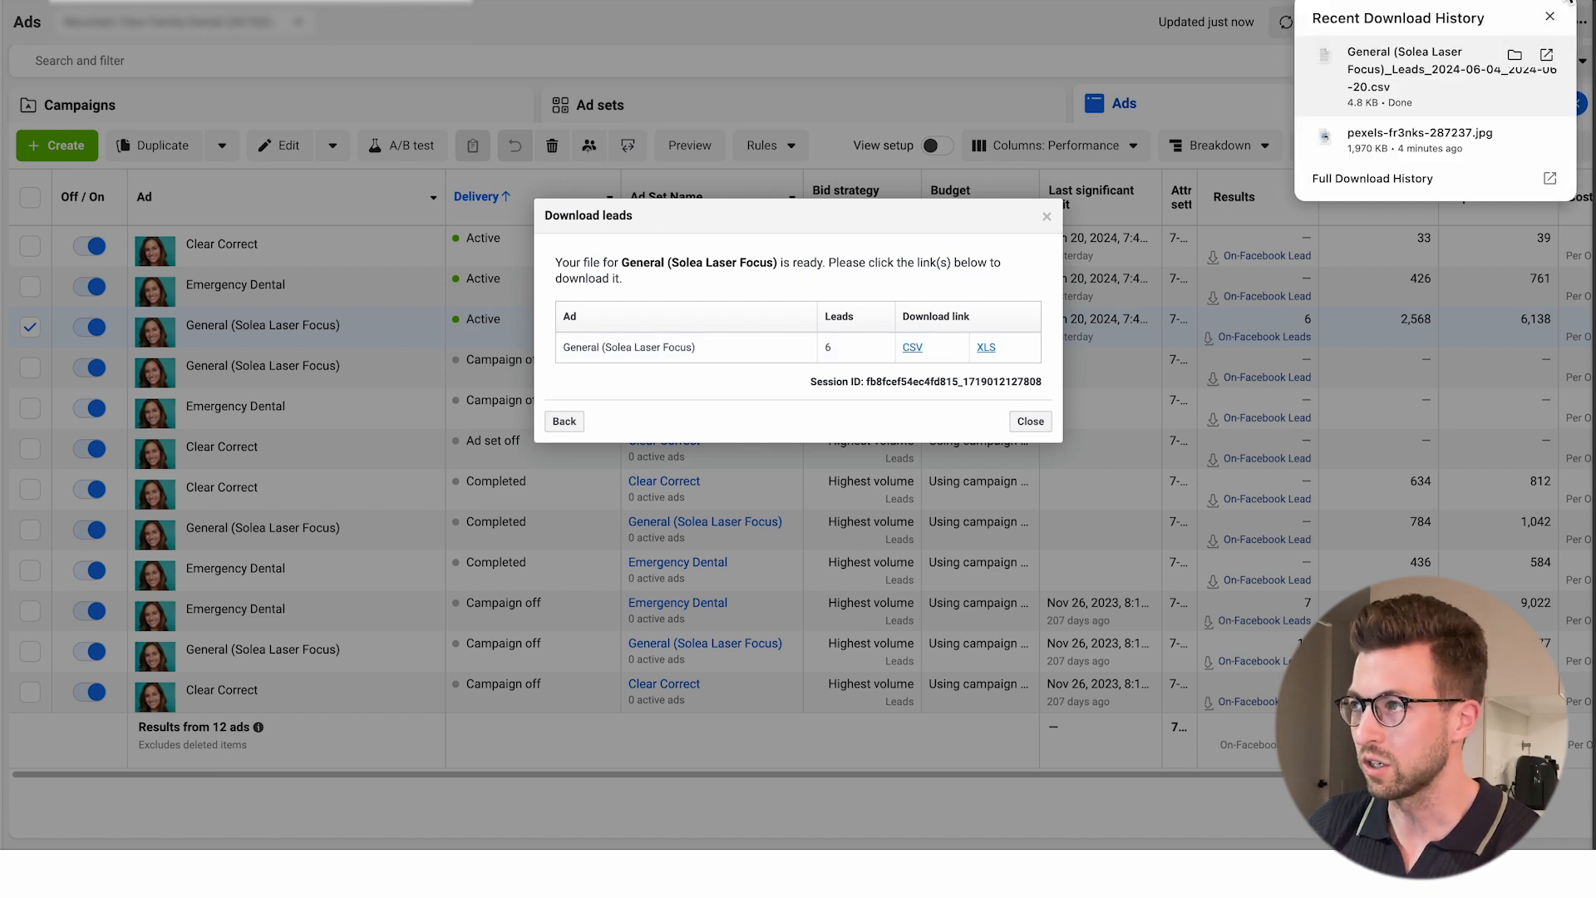
left_click(1393, 70)
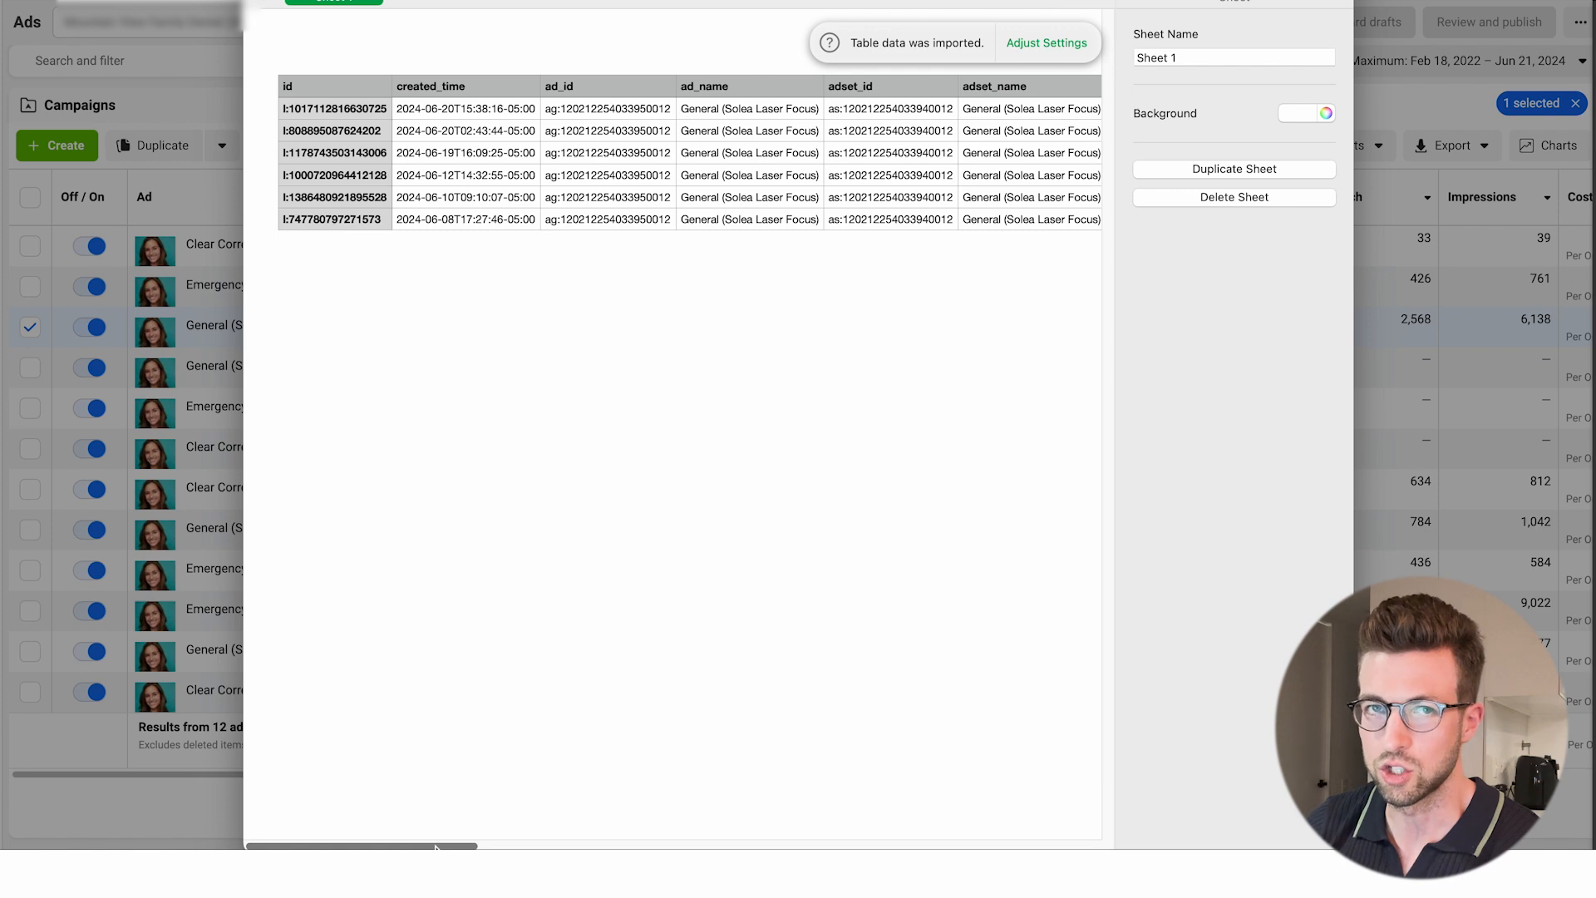
left_click_drag(436, 847, 922, 841)
left_click_drag(615, 826, 28, 805)
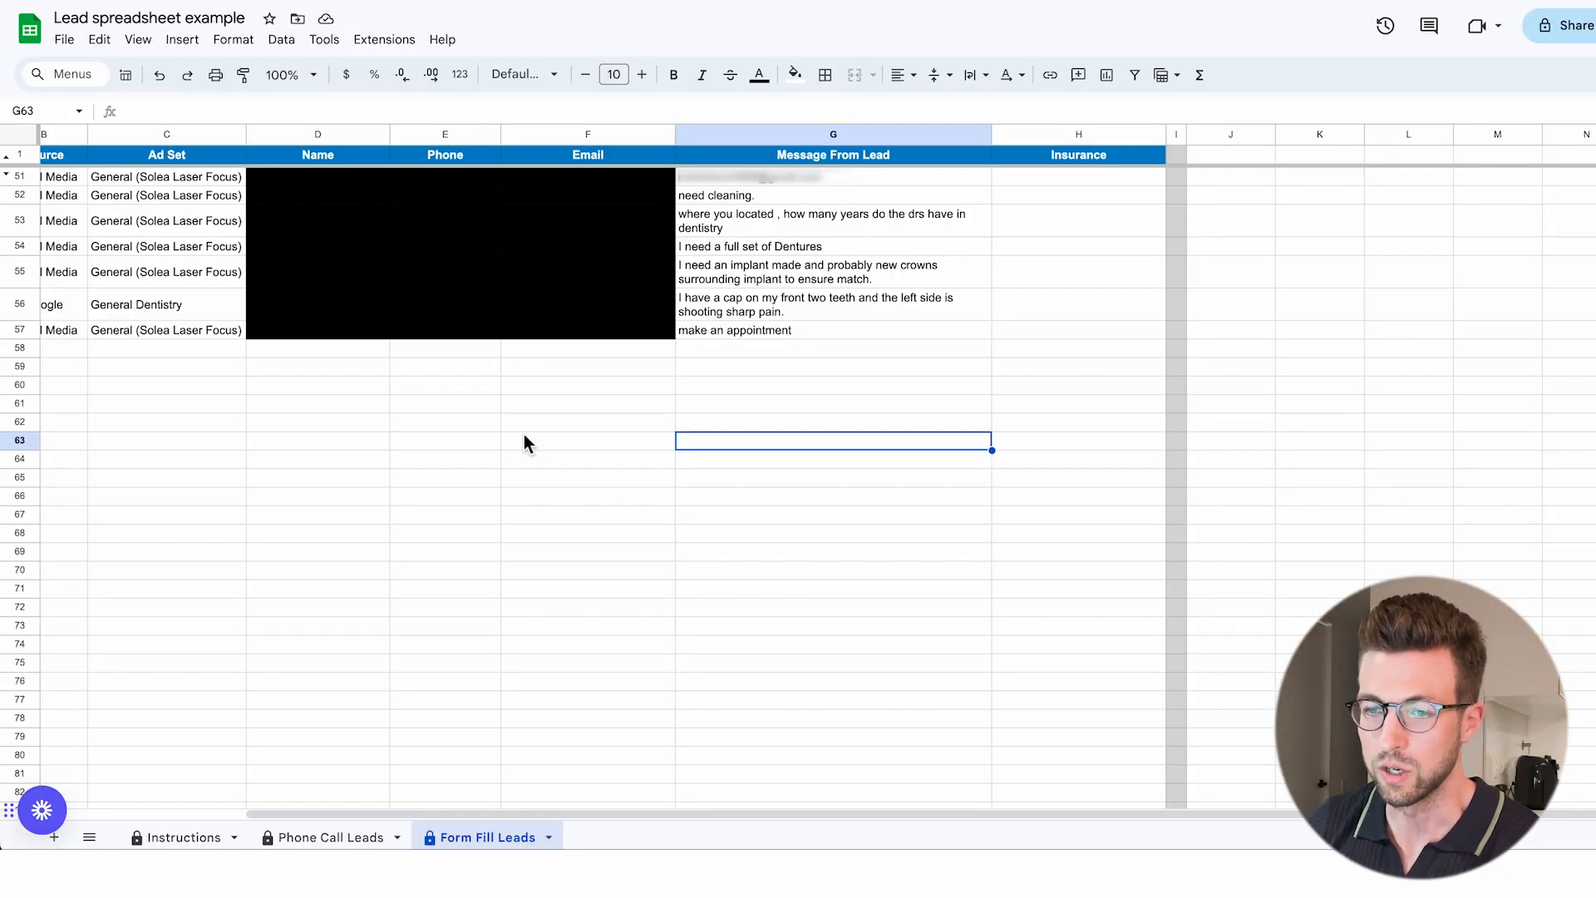
Switch to the Lead spreadsheet example in Google Sheets and examine the Form Fill Leads entries, including the name, phone and email columns.
left_click_drag(630, 813, 406, 812)
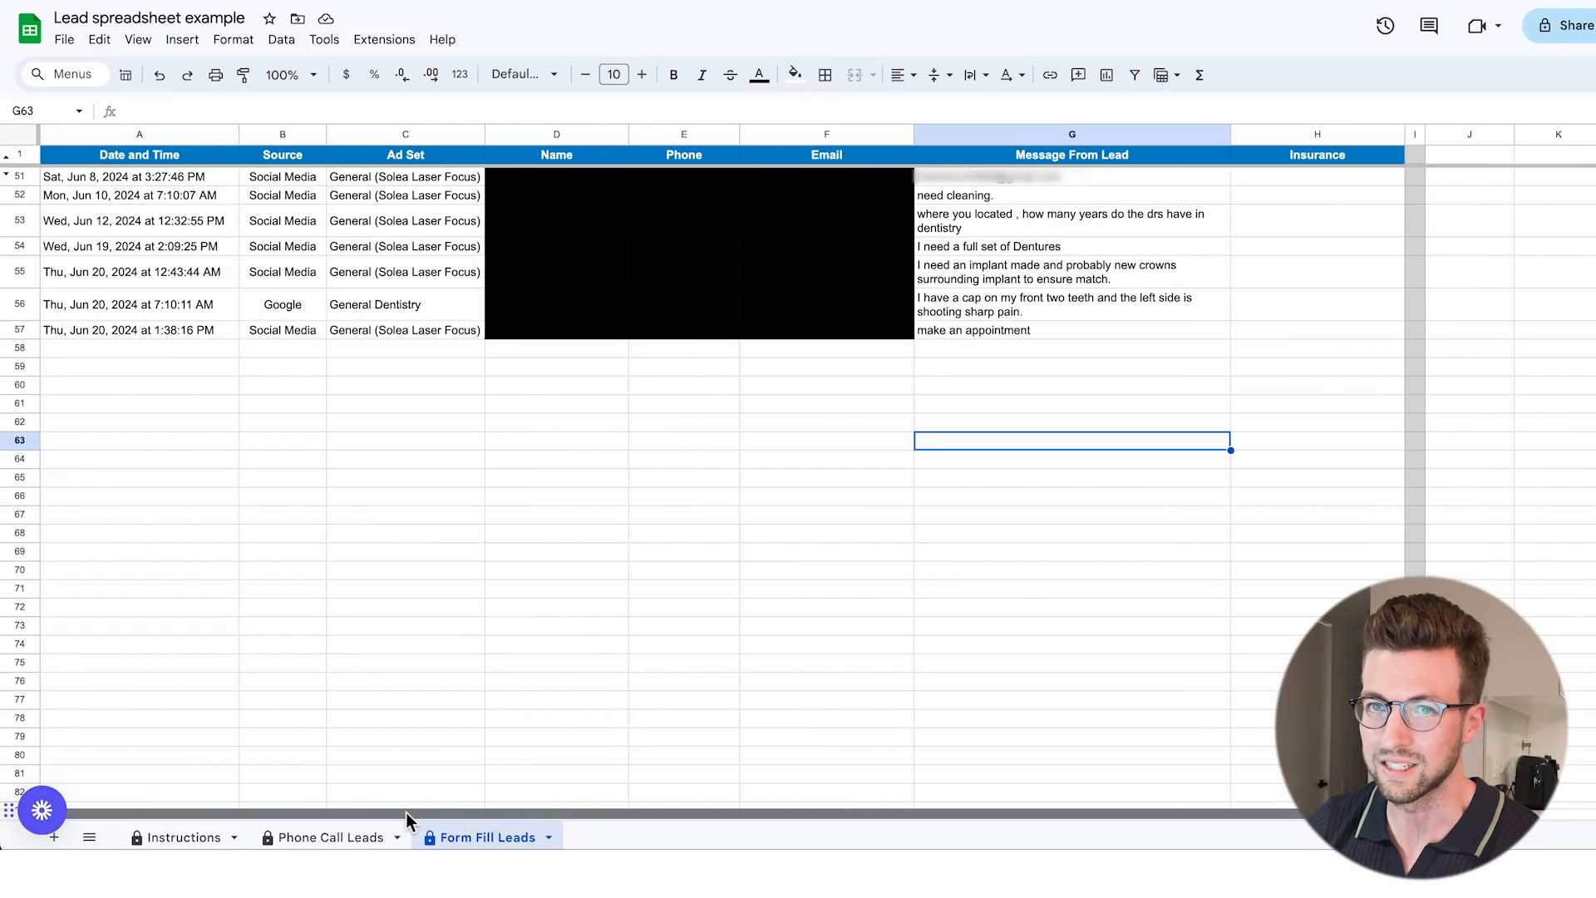
left_click(552, 434)
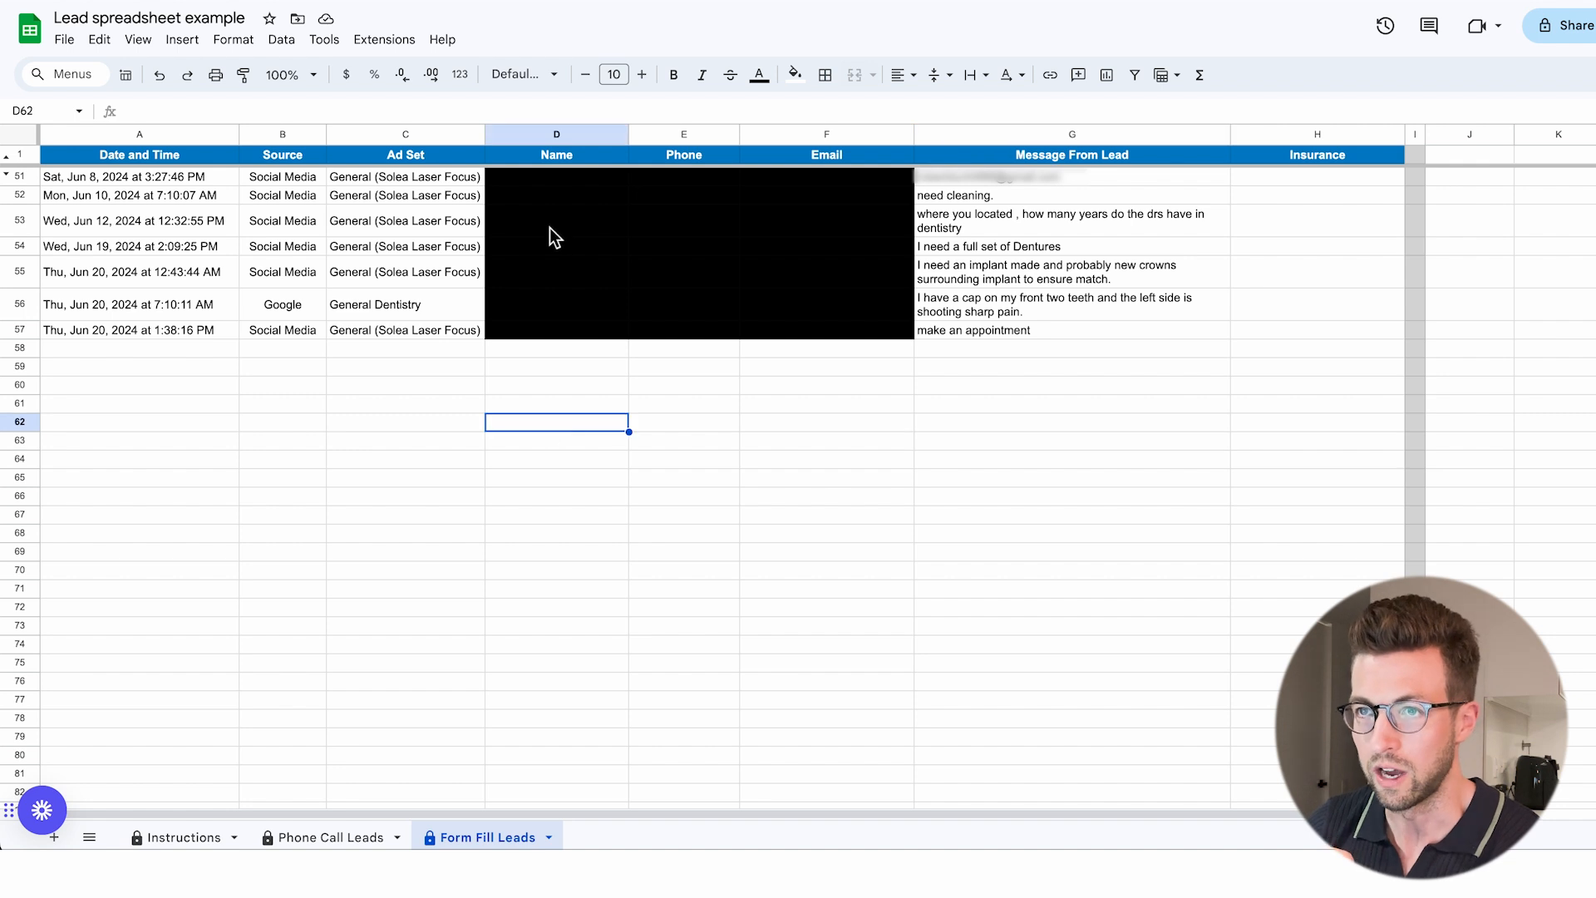
left_click_drag(540, 178, 831, 329)
left_click(836, 551)
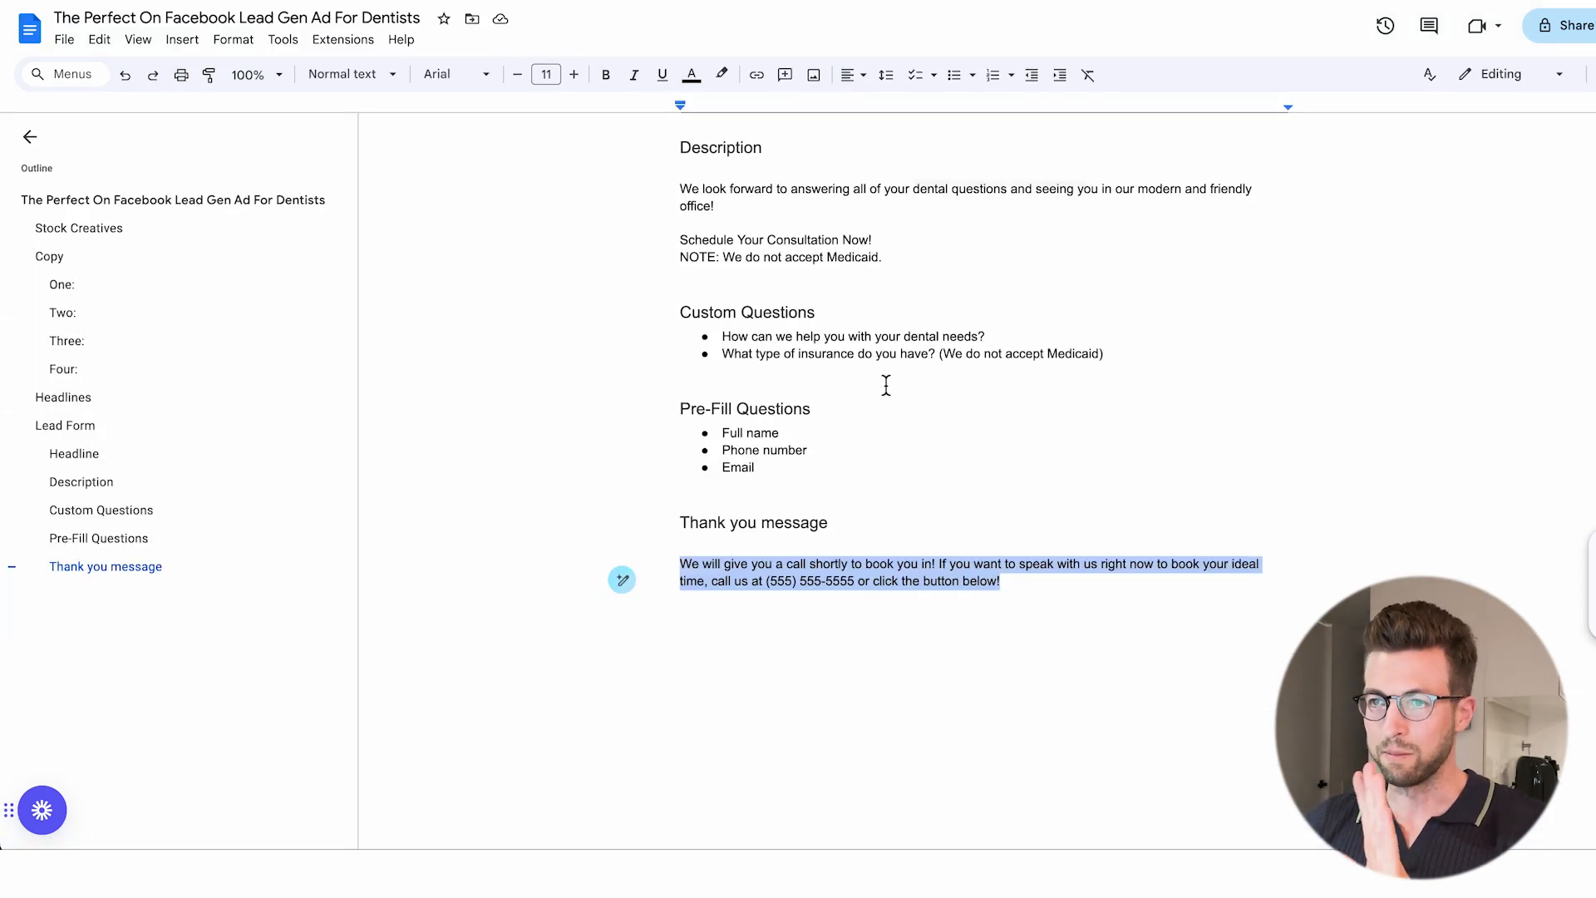
Switch to the Google Docs document The Perfect On Facebook Lead Gen Ad For Dentists and review it back to its Stock Creatives section.
left_click(890, 392)
scroll(888, 394, "up", 15)
scroll(887, 395, "up", 10)
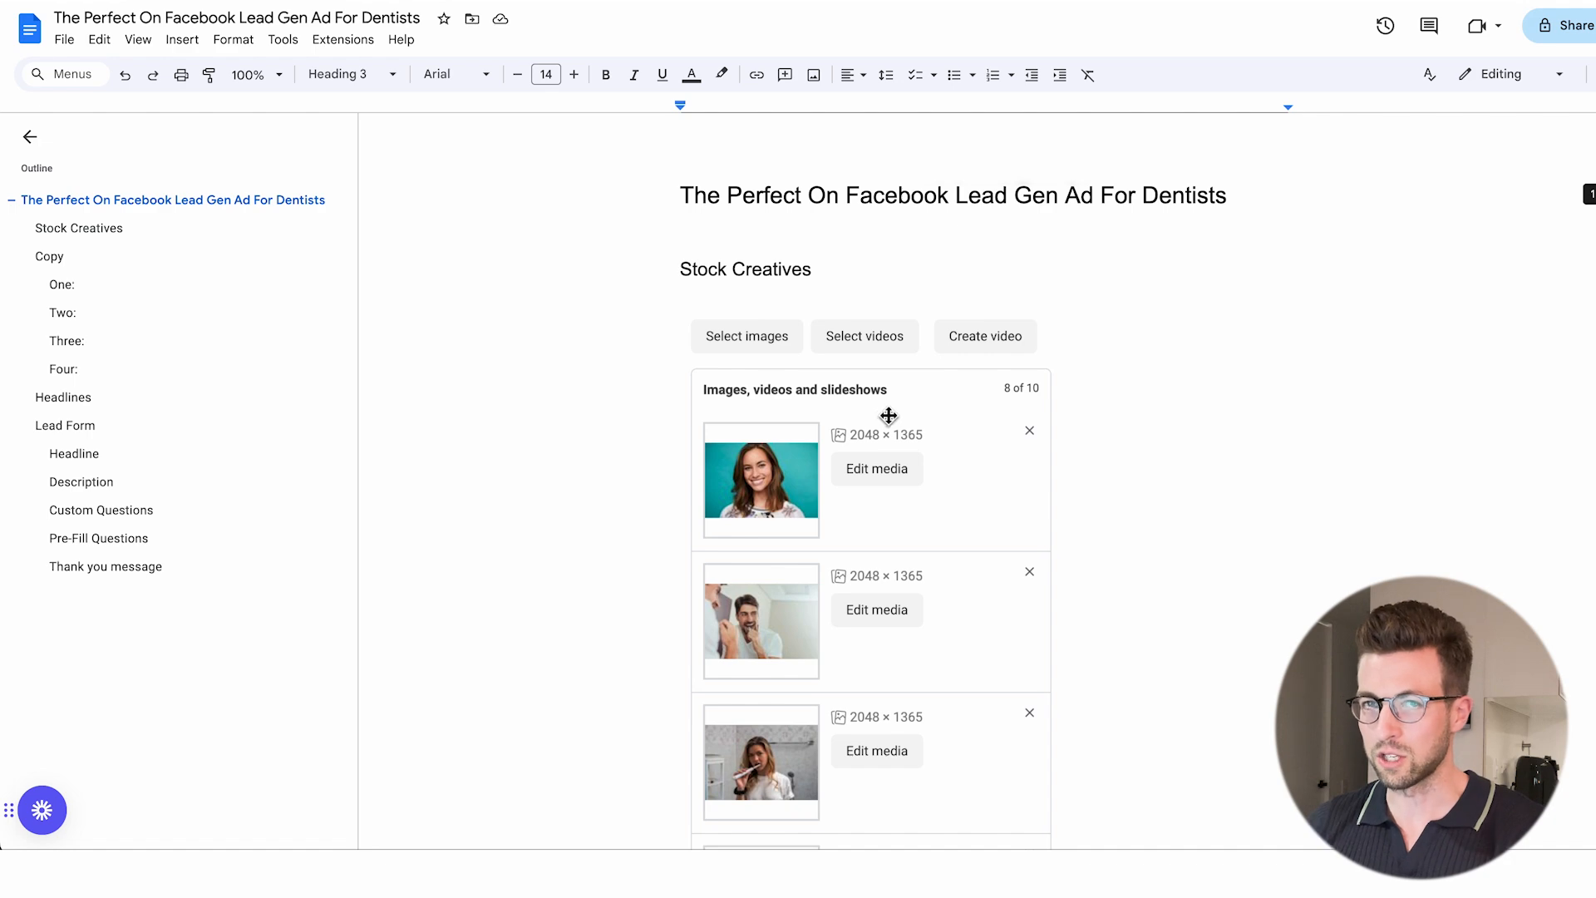